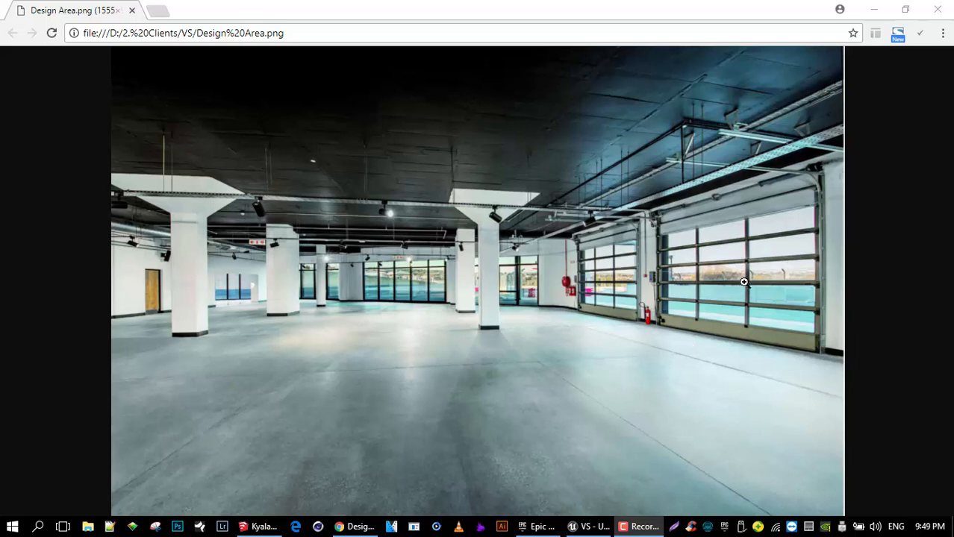
- Switch to the SketchUp model, open Scene 1 and examine the building's interior walls, columns and openings
left_click(882, 12)
mouse_move(741, 289)
middle_mouse_down()
mouse_move(737, 420)
mouse_move(791, 419)
middle_mouse_up()
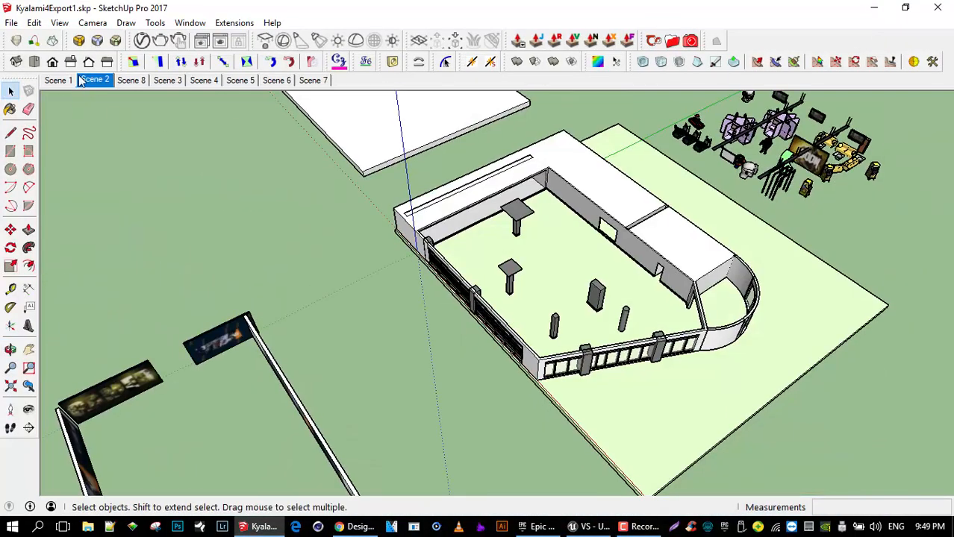
left_click(79, 77)
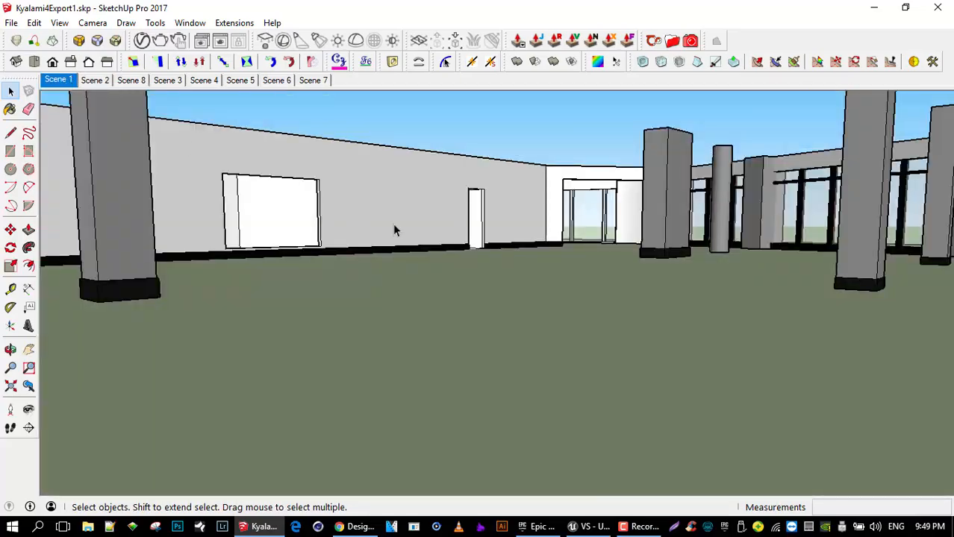
middle_click_drag(394, 230, 417, 294)
middle_click_drag(451, 231, 498, 200)
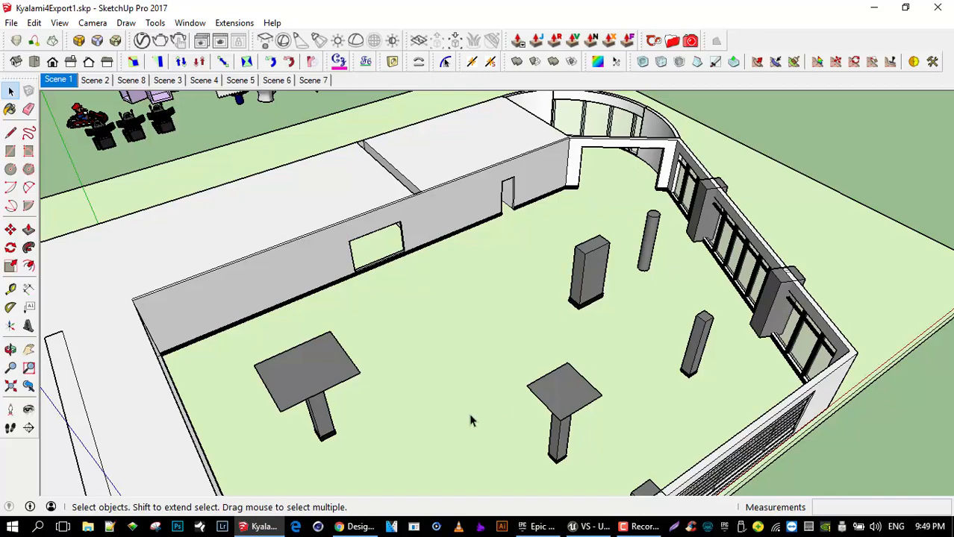
middle_click_drag(518, 347, 574, 328)
scroll(696, 230, "up", 5)
middle_click_drag(696, 324, 652, 299)
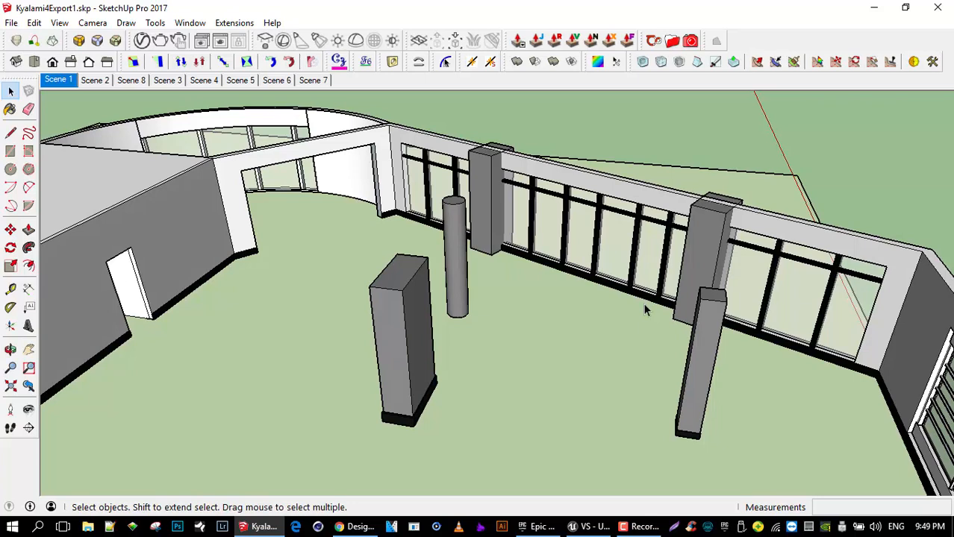
- Inspect the window frames and mullions along the glazed walls, selecting individual frame parts to check them
left_click(619, 240)
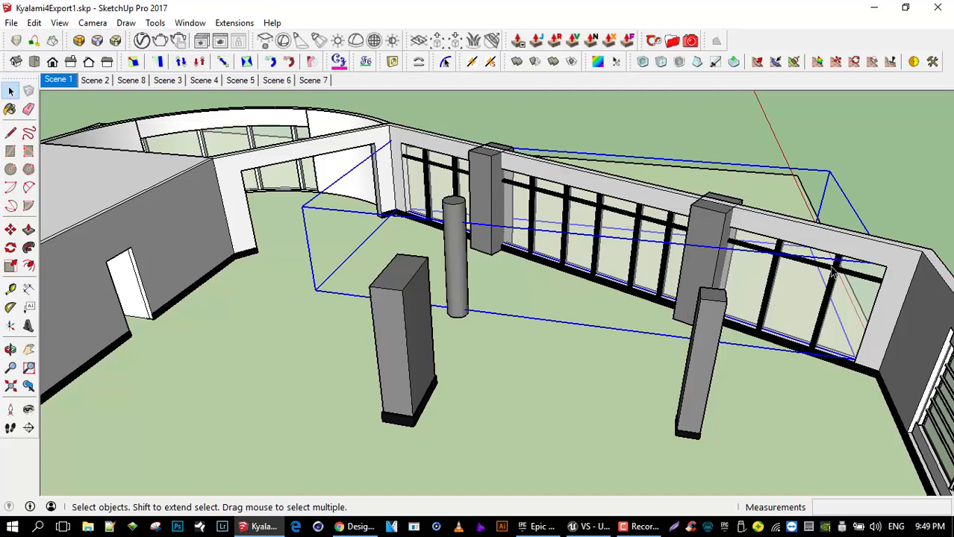
scroll(641, 237, "up", 3)
left_click(639, 203)
left_click(564, 219)
scroll(534, 247, "down", 3)
middle_click_drag(535, 252, 569, 272)
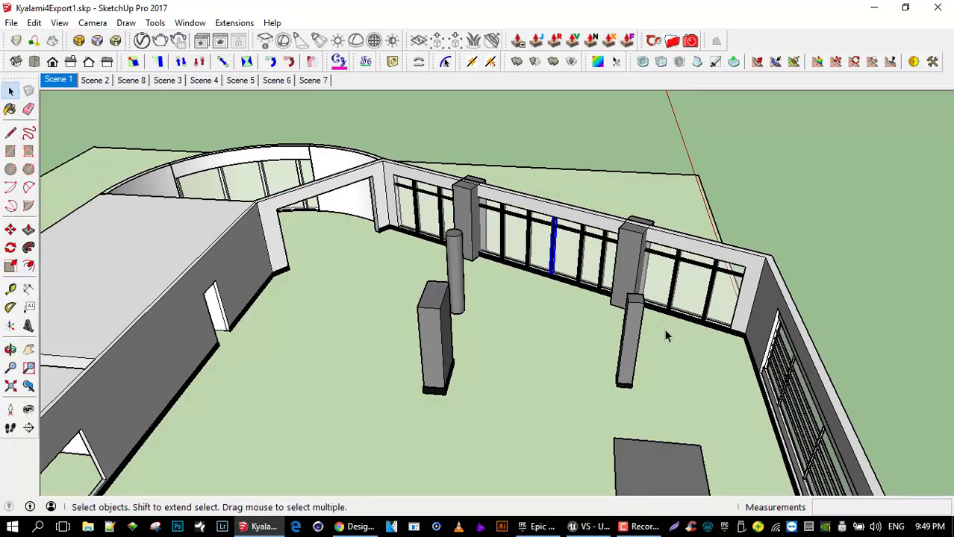
middle_click_drag(633, 333, 534, 293)
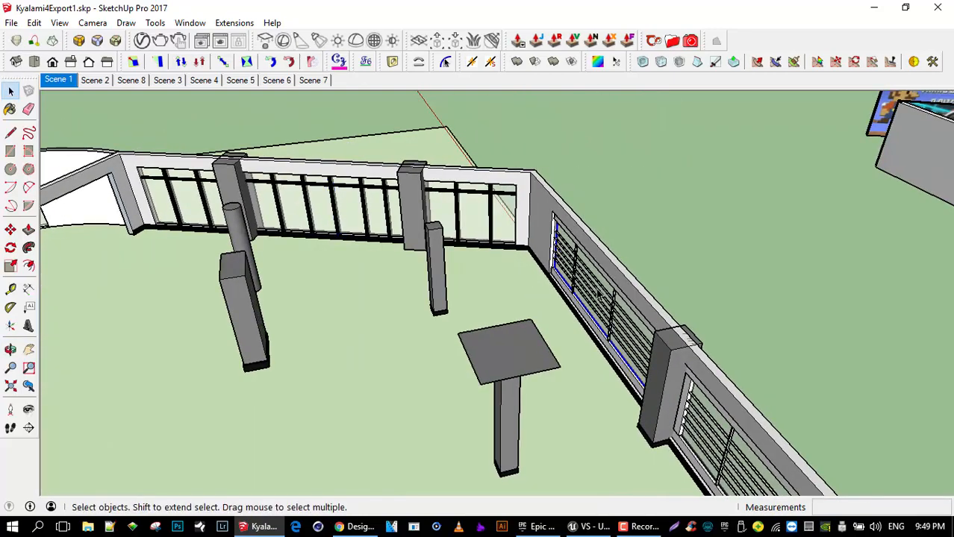
left_click(484, 218)
middle_click_drag(472, 246, 527, 228)
scroll(460, 239, "up", 3)
scroll(527, 227, "down", 3)
middle_click_drag(244, 340, 579, 304)
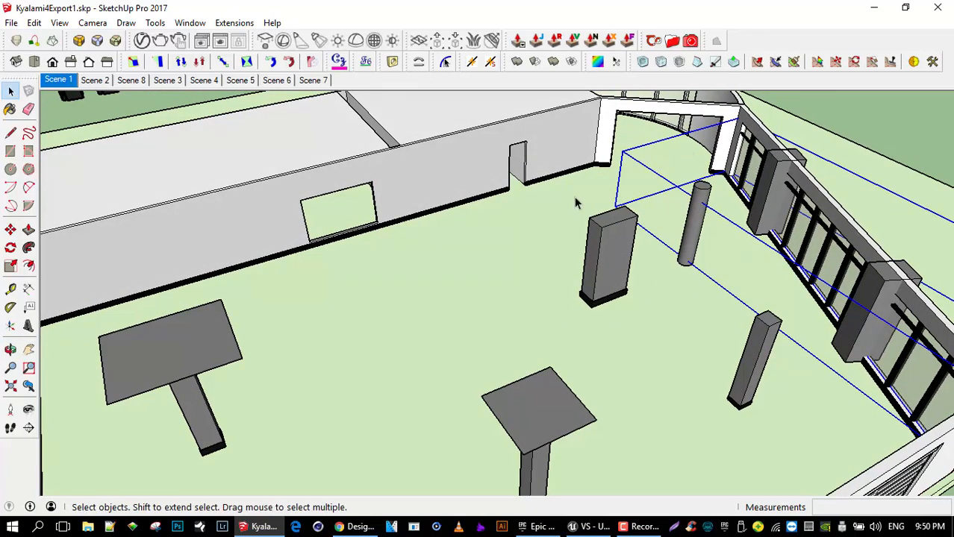
middle_click_drag(563, 195, 596, 196)
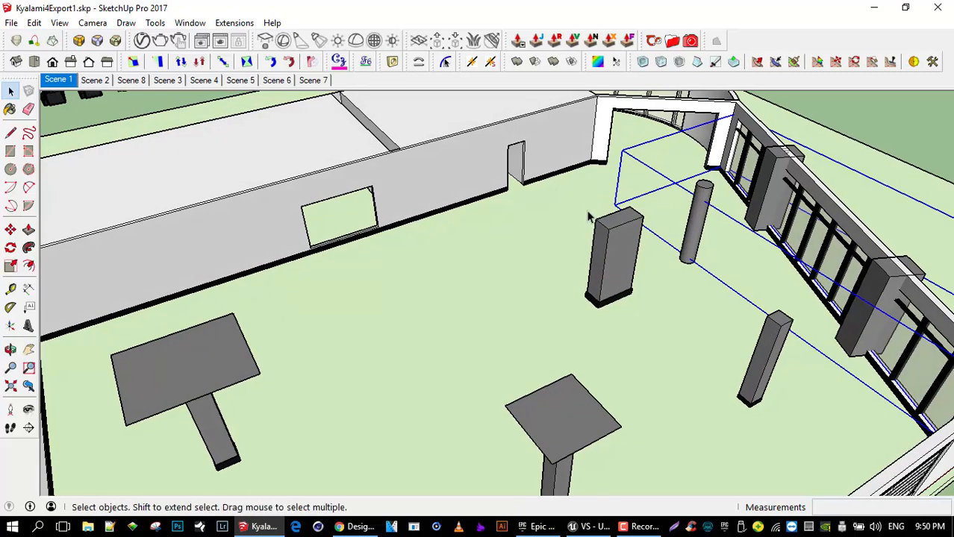
- Compare the reference photo Design Area.png in Chrome with the modelled columns and window walls in SketchUp
left_click(346, 530)
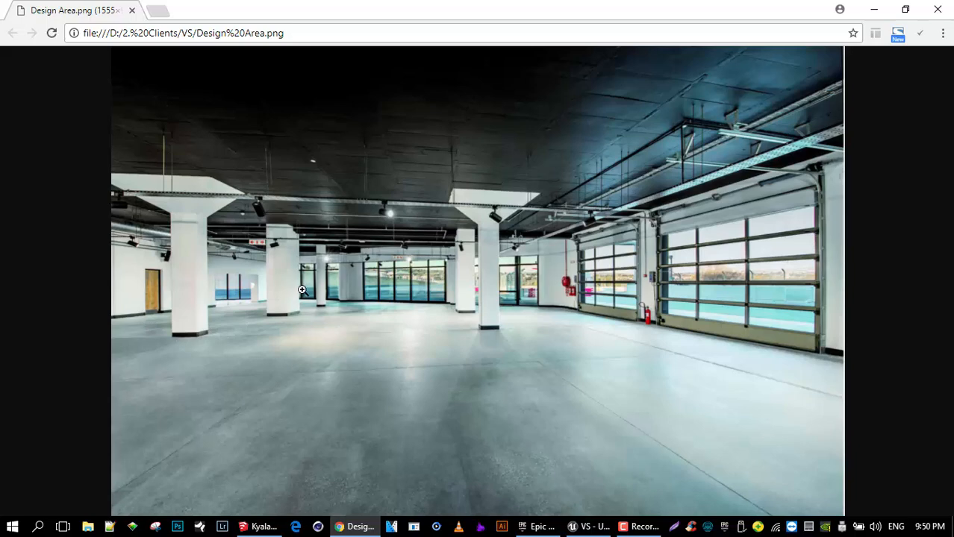
left_click(879, 11)
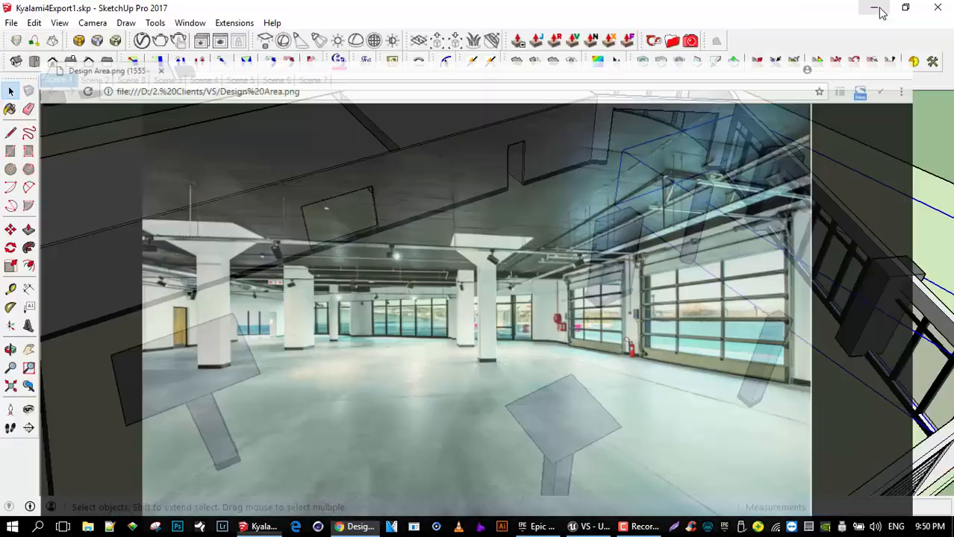
scroll(630, 287, "up", 4)
middle_click_drag(605, 303, 695, 239)
middle_click_drag(619, 273, 425, 417, "shift")
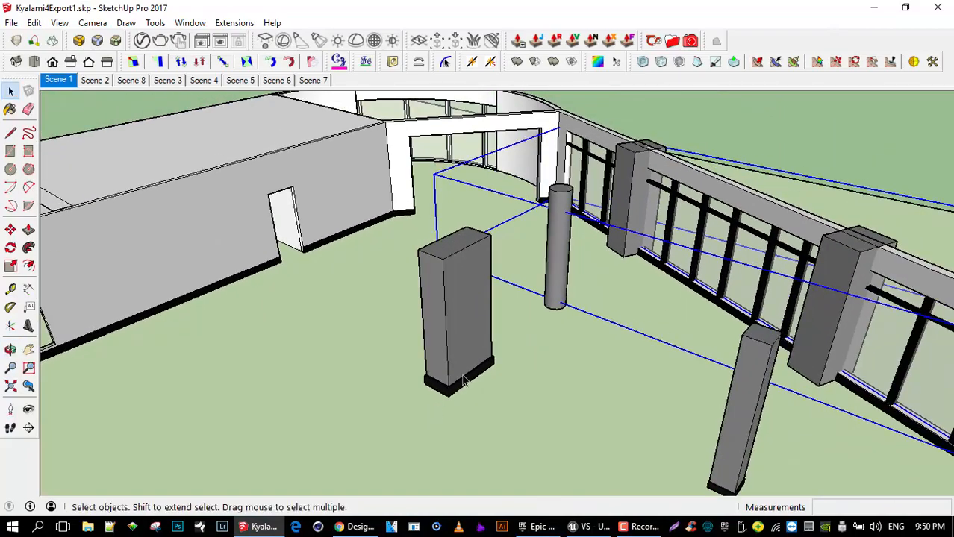
middle_click_drag(521, 314, 486, 292)
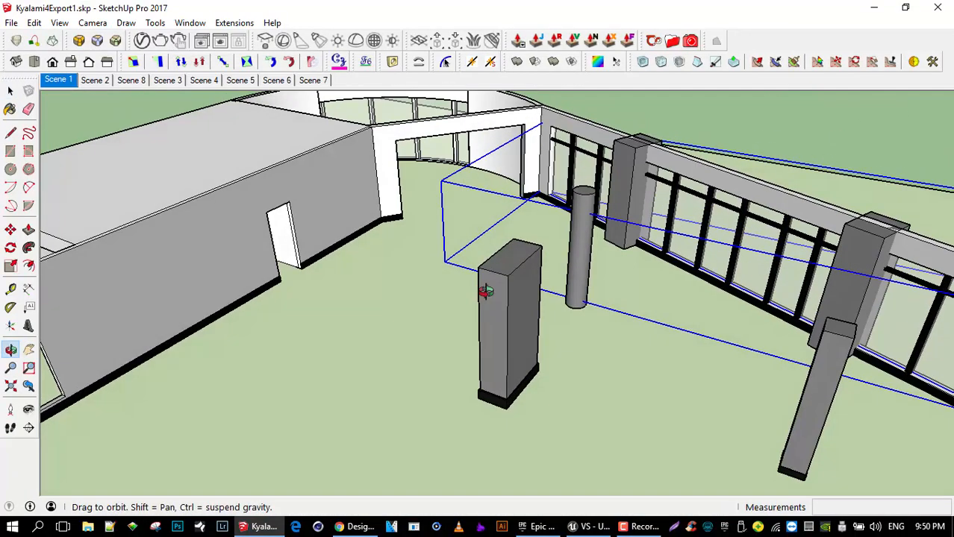
scroll(470, 306, "down", 6)
middle_click_drag(436, 321, 533, 232)
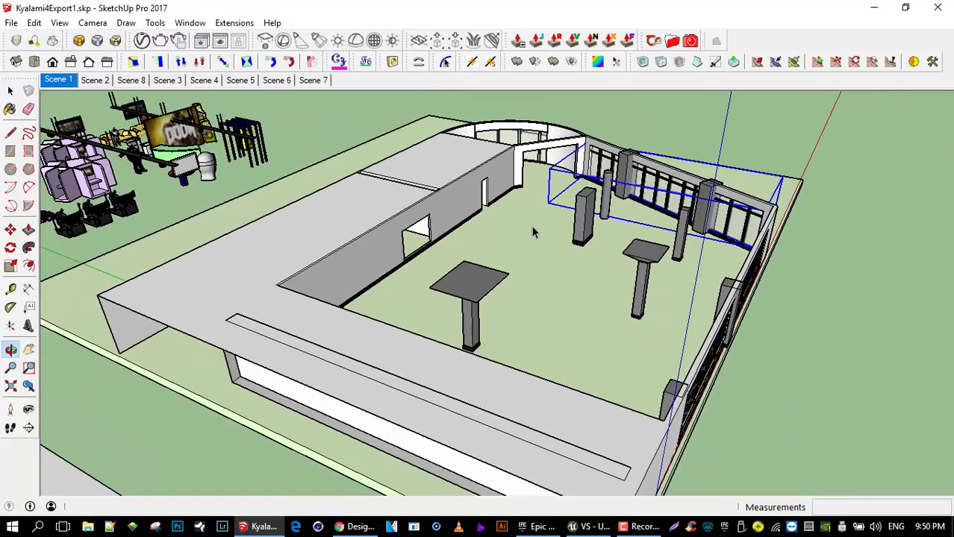
- Select the detached ceiling slab beside the building and view it together with the whole shell
scroll(514, 322, "down", 4)
middle_click_drag(496, 328, 120, 316)
middle_click_drag(425, 249, 449, 252, "shift")
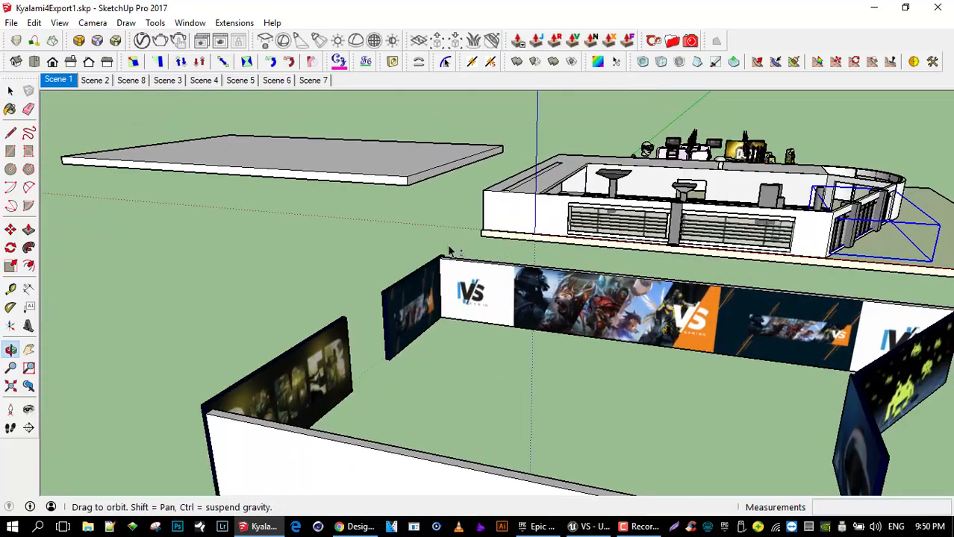
left_click(383, 166)
middle_click_drag(346, 153, 418, 289)
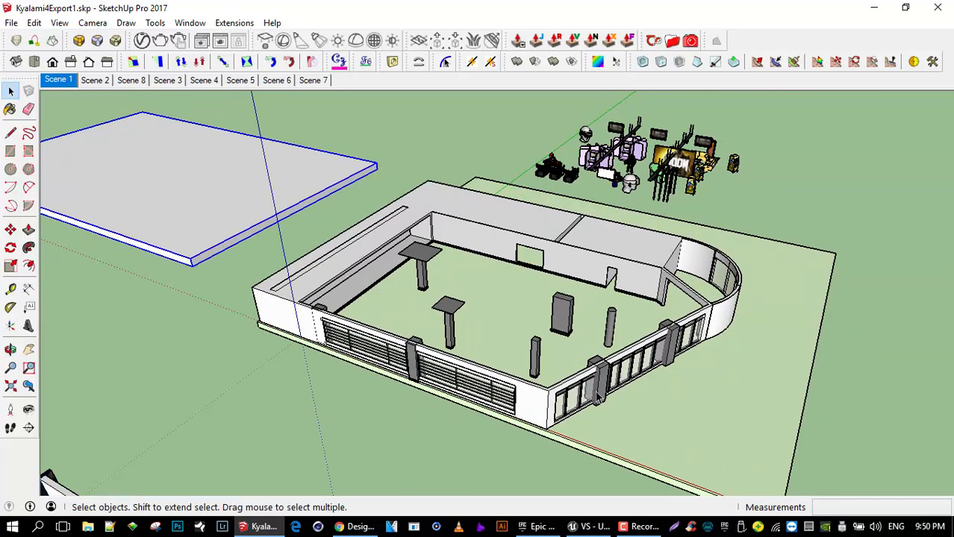
- Clear the Unreal Editor window away and bring the reference photo Design Area.png back up in Chrome
left_click(356, 527)
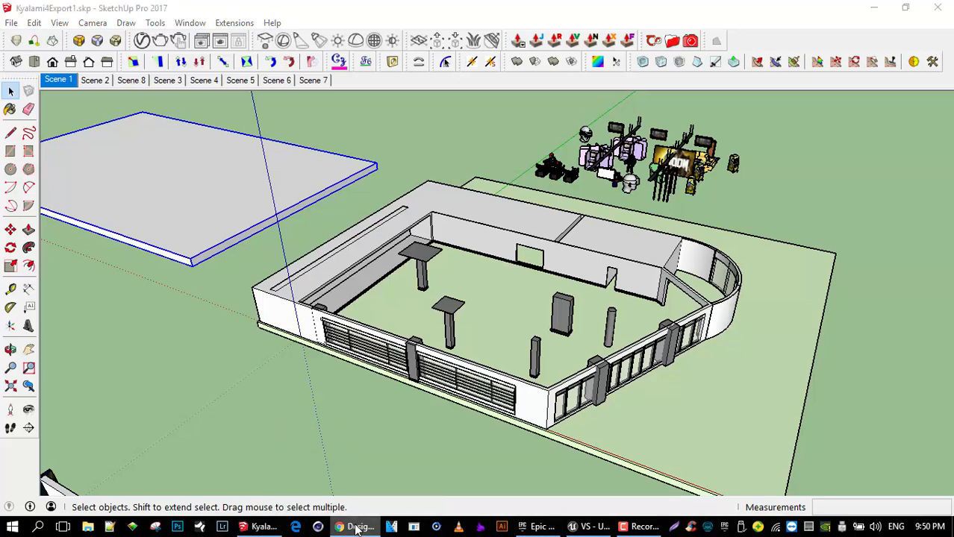
left_click(356, 527)
left_click(879, 6)
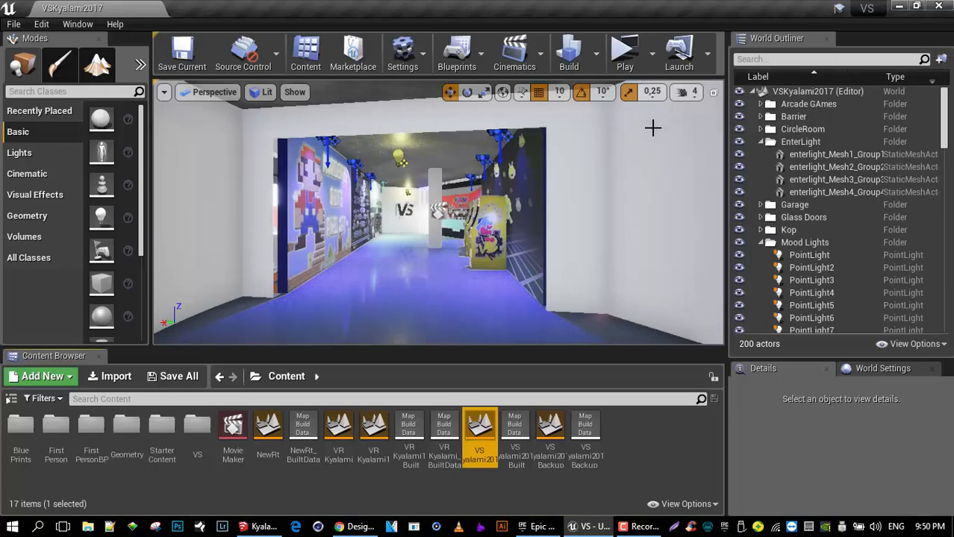
left_click(899, 6)
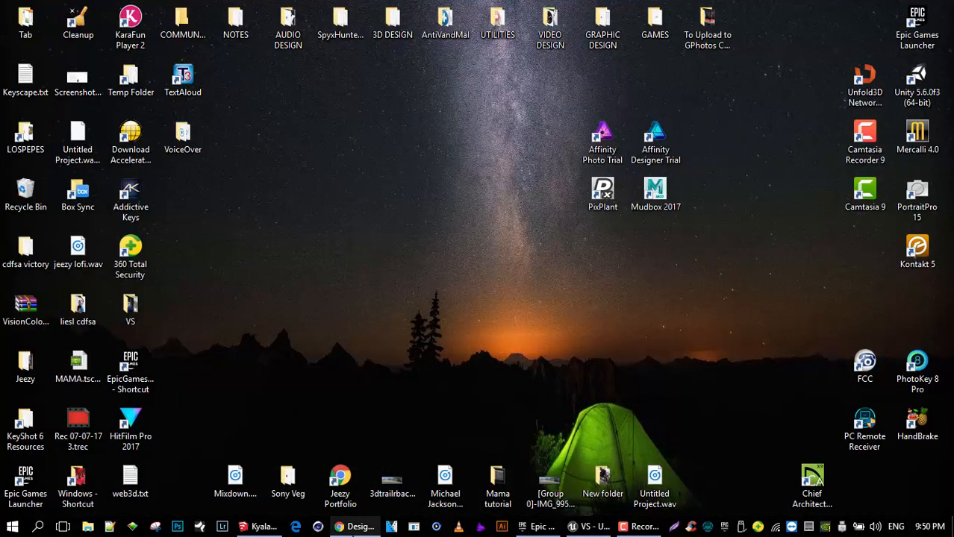
left_click(355, 527)
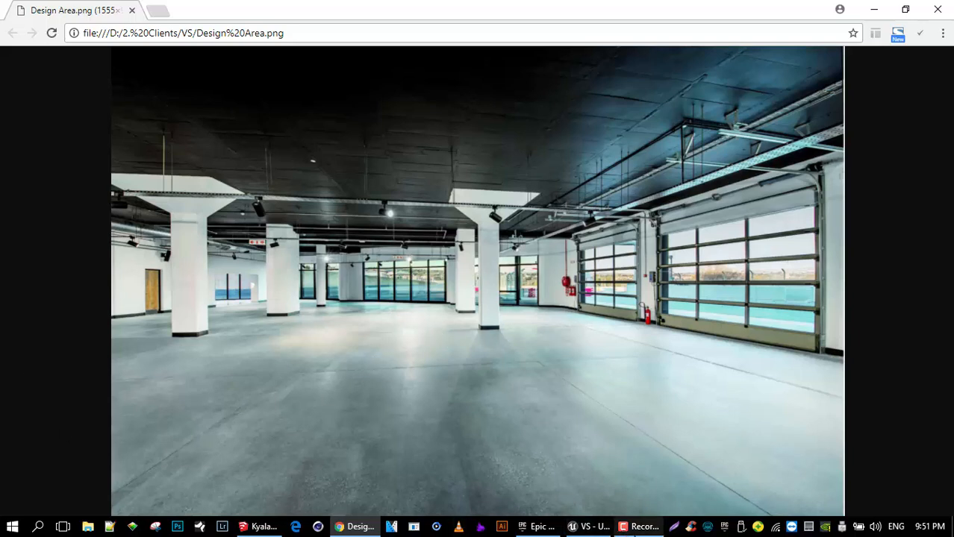
- Switch back to SketchUp and review the roofless building shell from above and from several sides
mouse_move(593, 527)
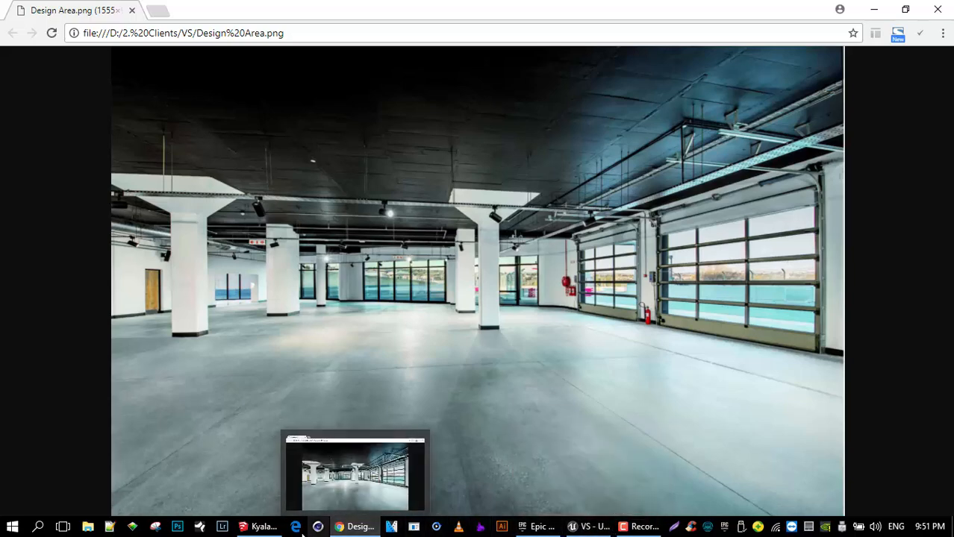
left_click(273, 527)
middle_click_drag(482, 384, 489, 396)
scroll(555, 347, "up", 3)
middle_click_drag(575, 344, 577, 345)
left_click_drag(640, 343, 653, 332)
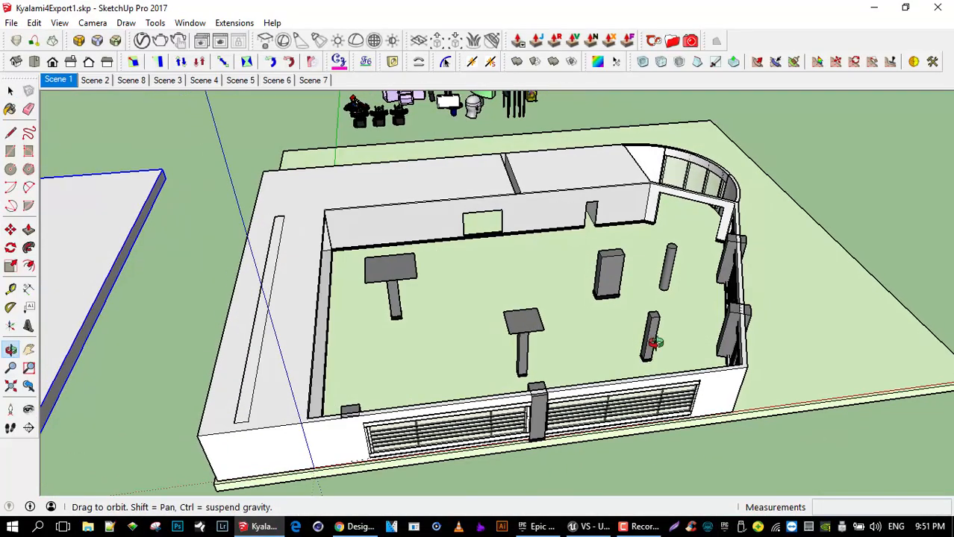
key("space")
scroll(608, 322, "down", 3)
middle_click_drag(579, 330, 473, 335)
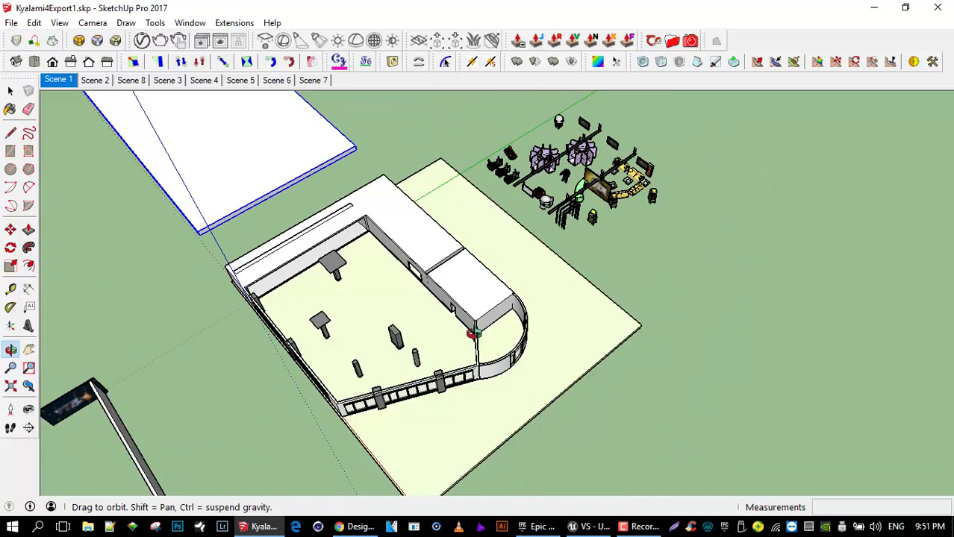
- Examine the furniture and gaming props placed outside the building and select the nearer cluster of purple gaming booths
scroll(580, 171, "up", 6)
middle_click_drag(566, 191, 535, 225, "shift")
scroll(529, 258, "up", 1)
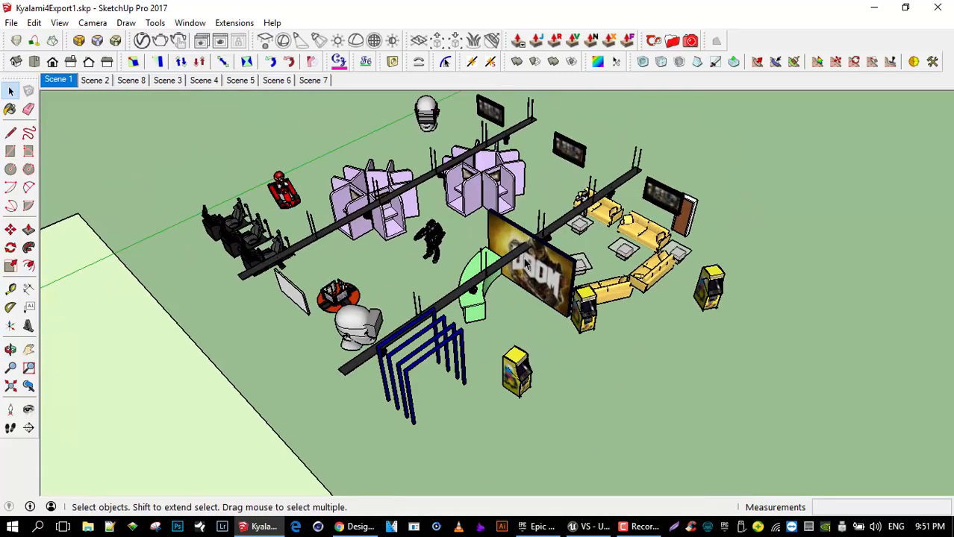
scroll(441, 292, "up", 2)
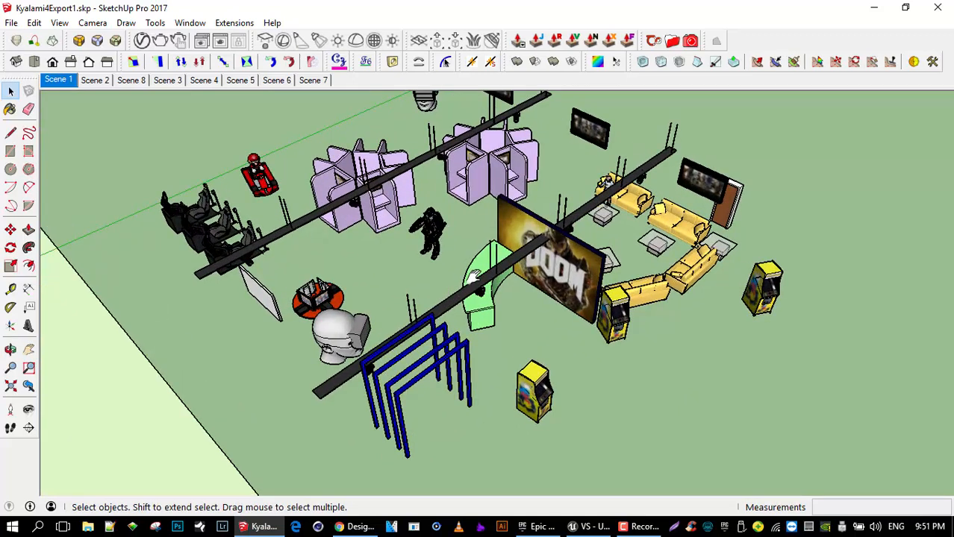
middle_click_drag(441, 293, 474, 246)
left_click(445, 195)
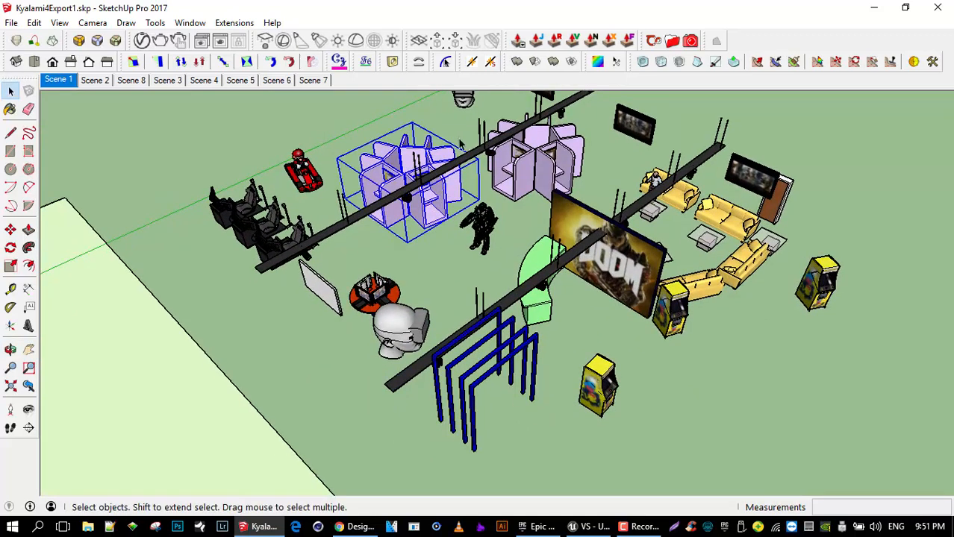
- Select the middle racing simulator seat and inspect the simulator row up close
left_click(271, 232)
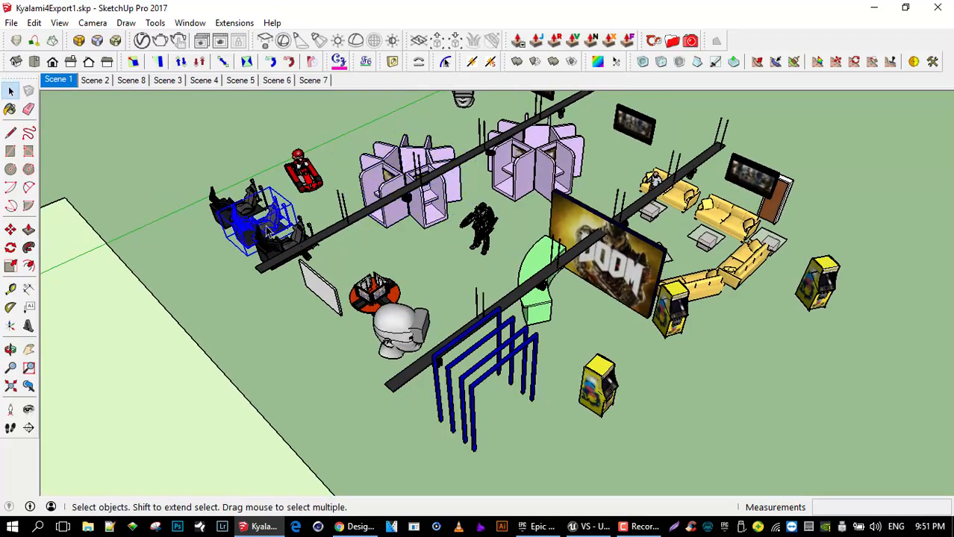
scroll(273, 224, "up", 5)
scroll(274, 215, "up", 2)
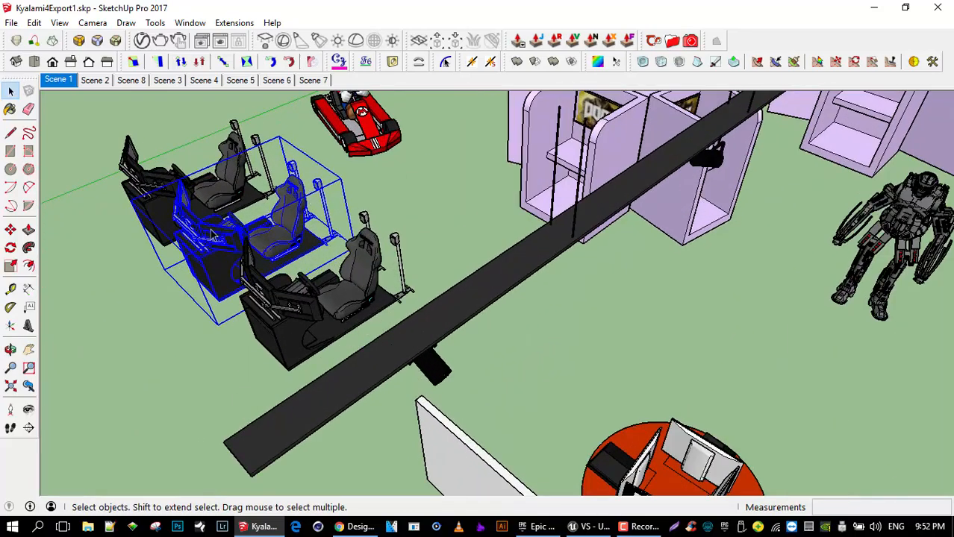
scroll(313, 220, "down", 3)
middle_click_drag(296, 235, 366, 247)
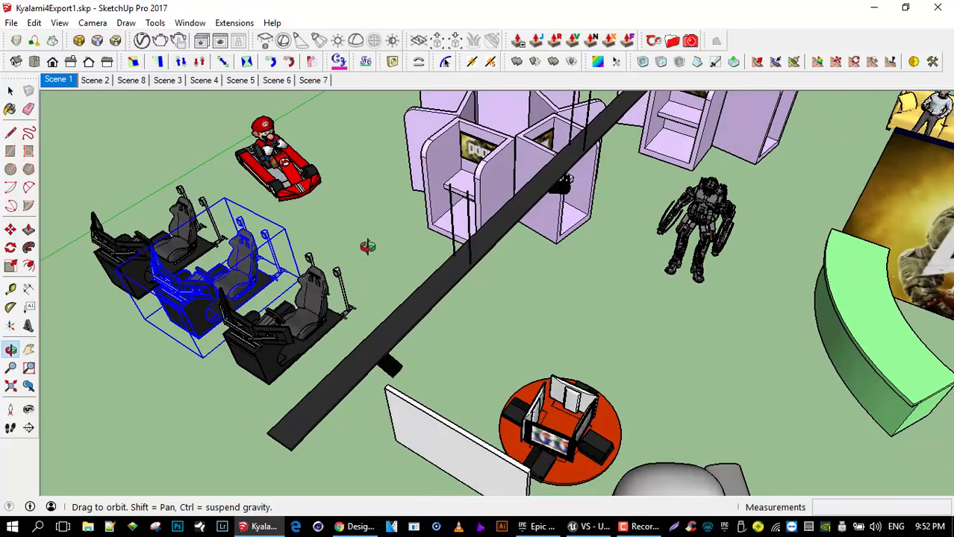
- Inspect the lighting rail above the gaming booths and select the spotlight hanging near the robot figure
middle_click_drag(588, 341, 668, 289)
scroll(668, 290, "up", 8)
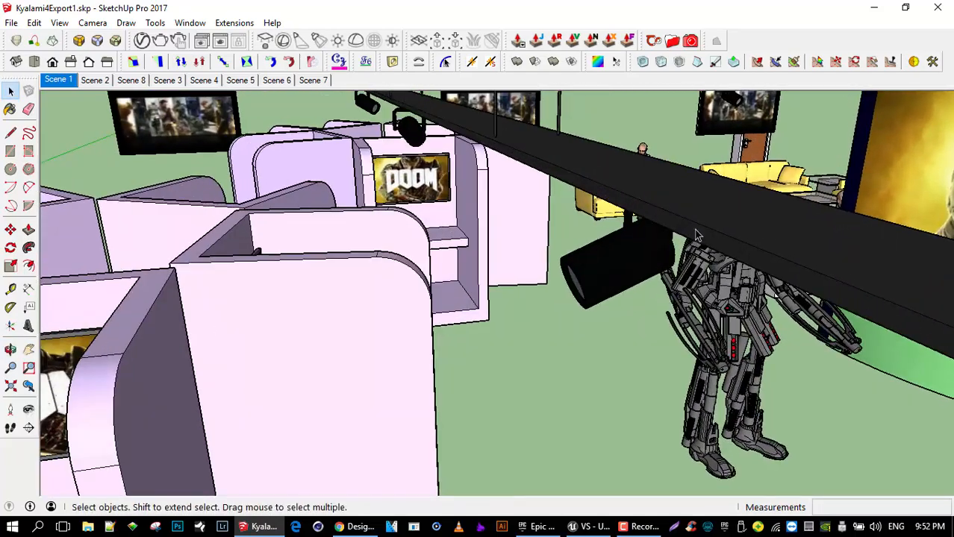
middle_click_drag(695, 236, 687, 153)
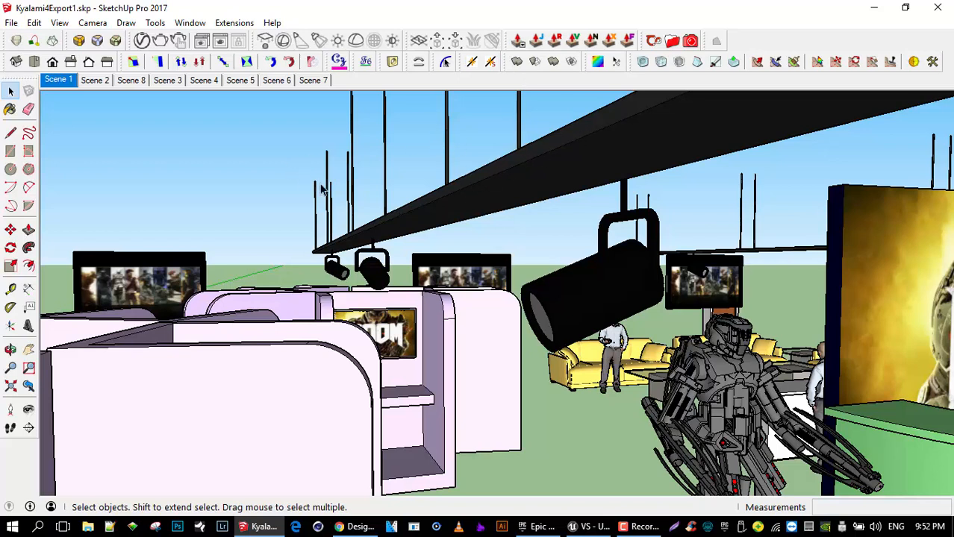
middle_click_drag(579, 285, 613, 273)
left_click(612, 278)
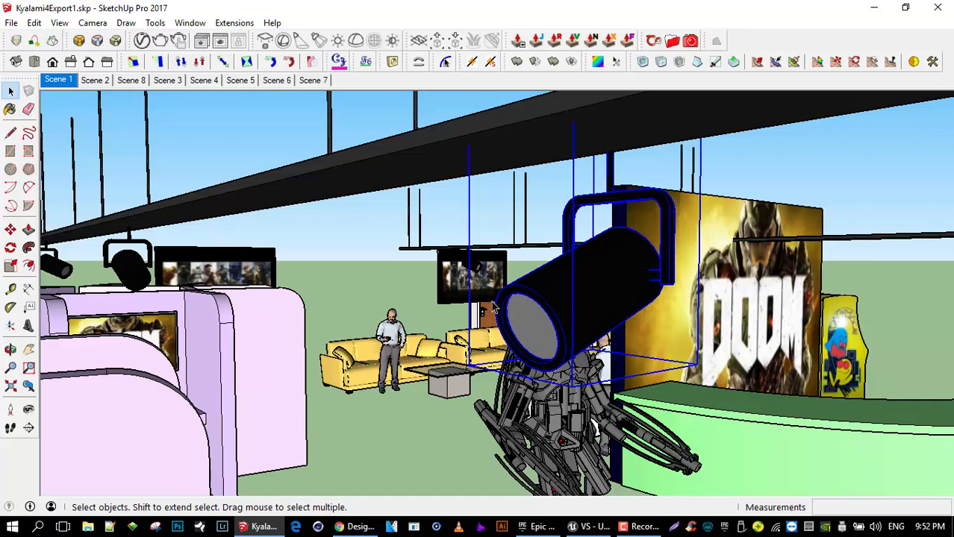
scroll(576, 312, "up", 3)
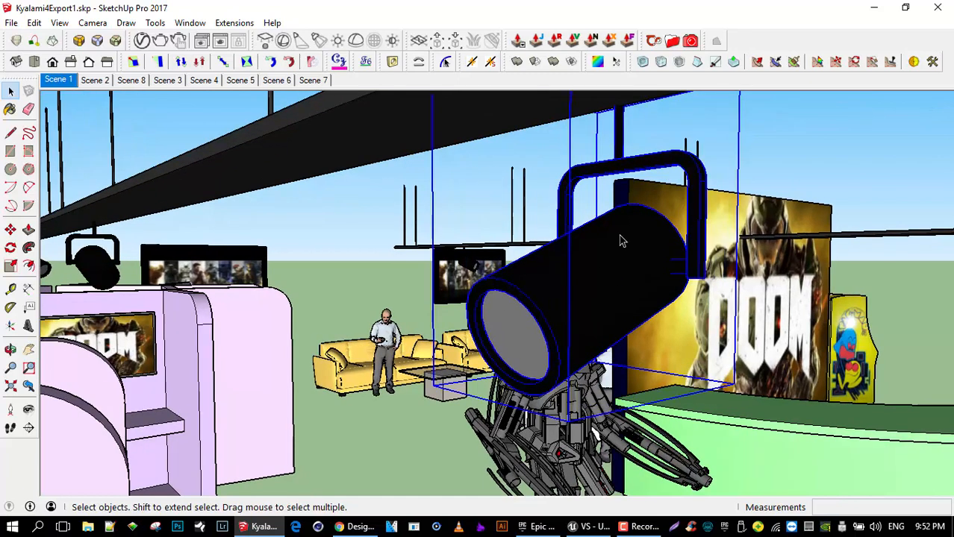
- Open the spotlight component to check its lens, close it again and view the fixture from the front
double_click(510, 322)
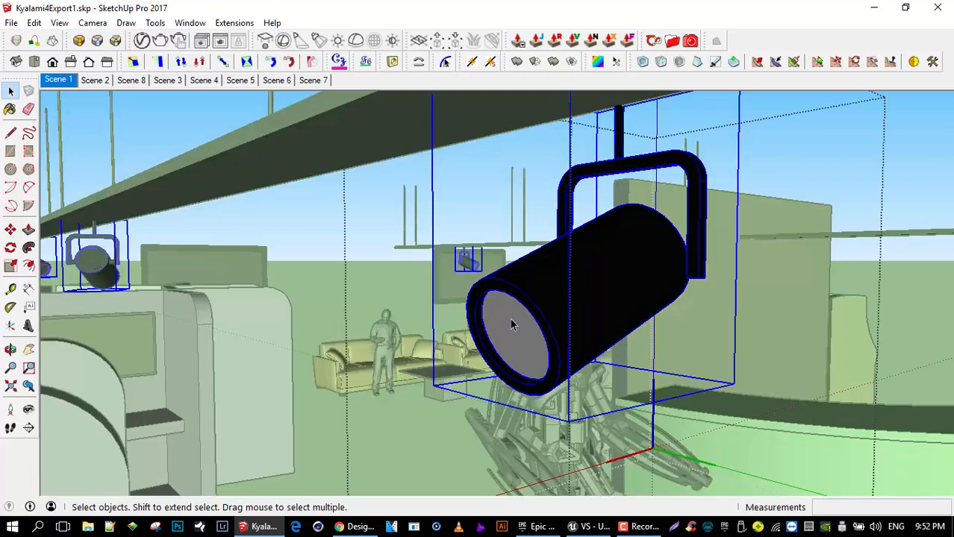
left_click(514, 324)
double_click(514, 324)
double_click(511, 320)
left_click(511, 319)
left_click(367, 190)
left_click(366, 190)
left_click(367, 191)
middle_click_drag(662, 277, 711, 254)
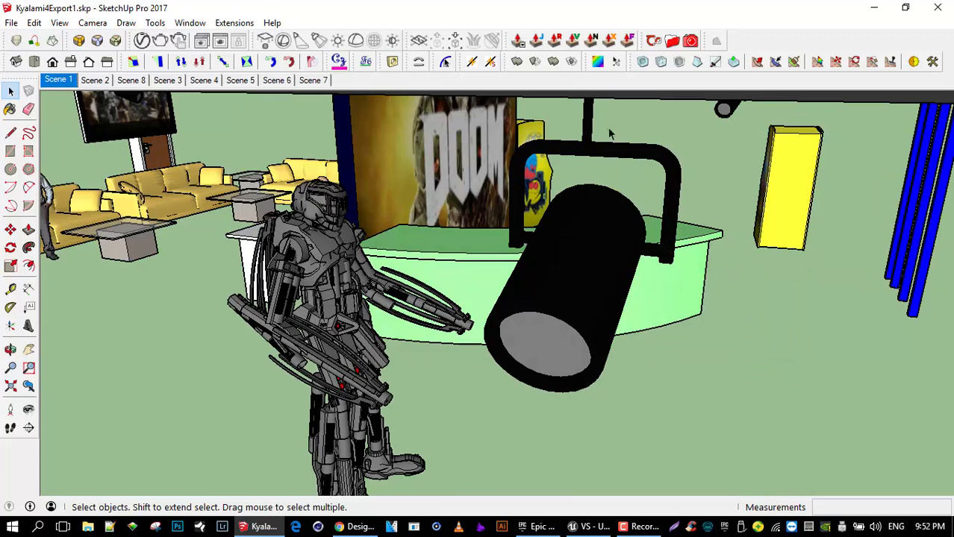
- Select the hanging spotlight beside the robot figure and view it against the surrounding furniture
middle_click_drag(656, 193, 629, 150)
left_click(625, 157)
scroll(591, 254, "down", 5)
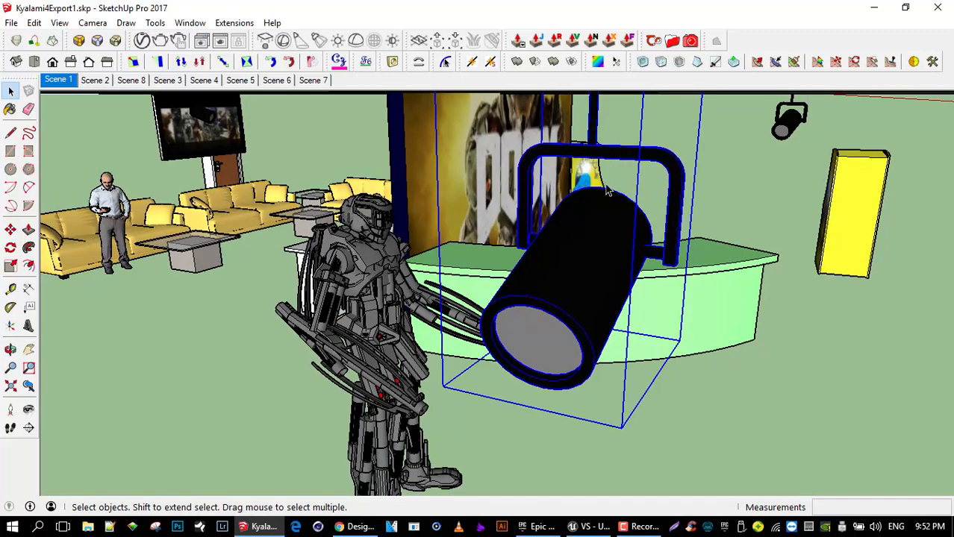
- Inspect the lounge area with its yellow sofas and glass tables, and select the sofa behind the standing man
middle_click_drag(592, 259, 416, 293)
scroll(471, 356, "down", 6)
scroll(421, 369, "up", 8)
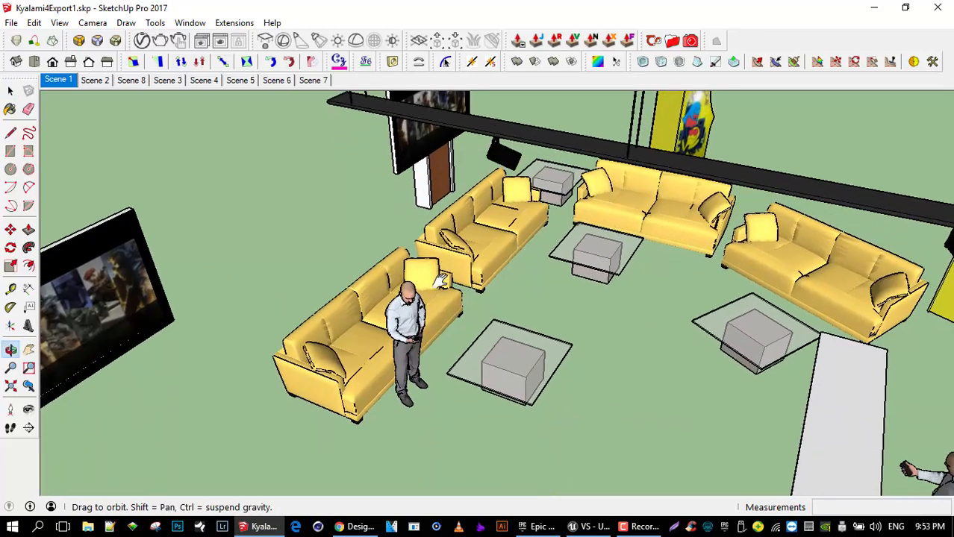
middle_click_drag(363, 343, 398, 255)
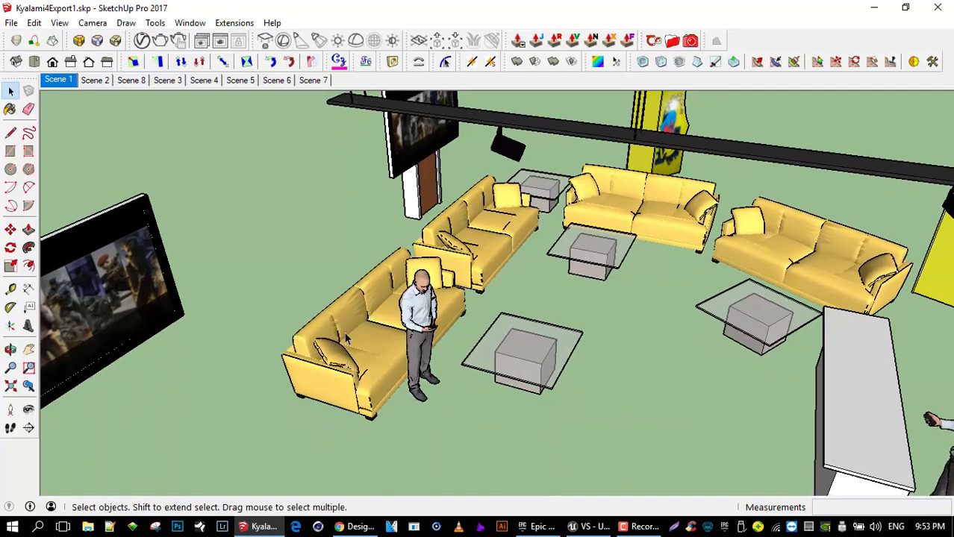
scroll(386, 366, "down", 5)
middle_click_drag(386, 366, 348, 317)
middle_click_drag(290, 356, 297, 337)
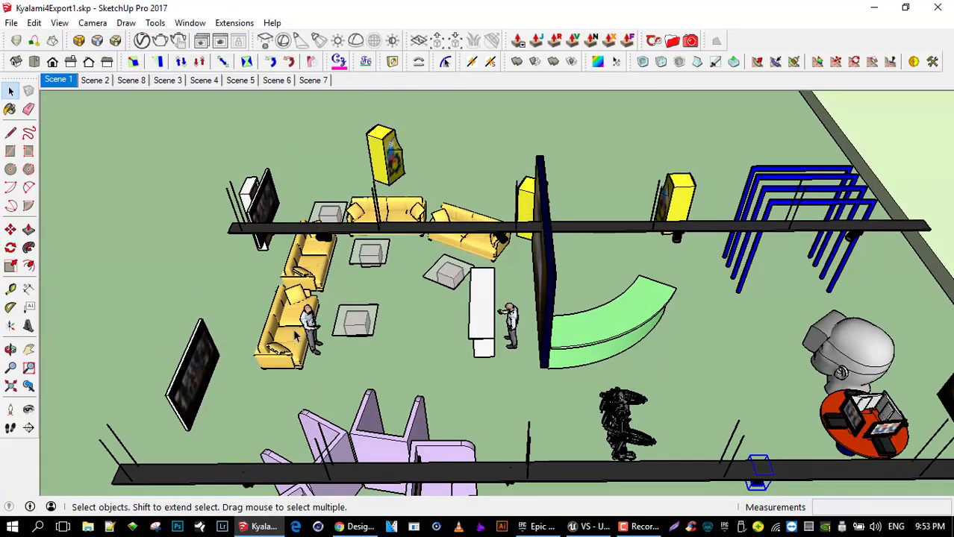
left_click(296, 336)
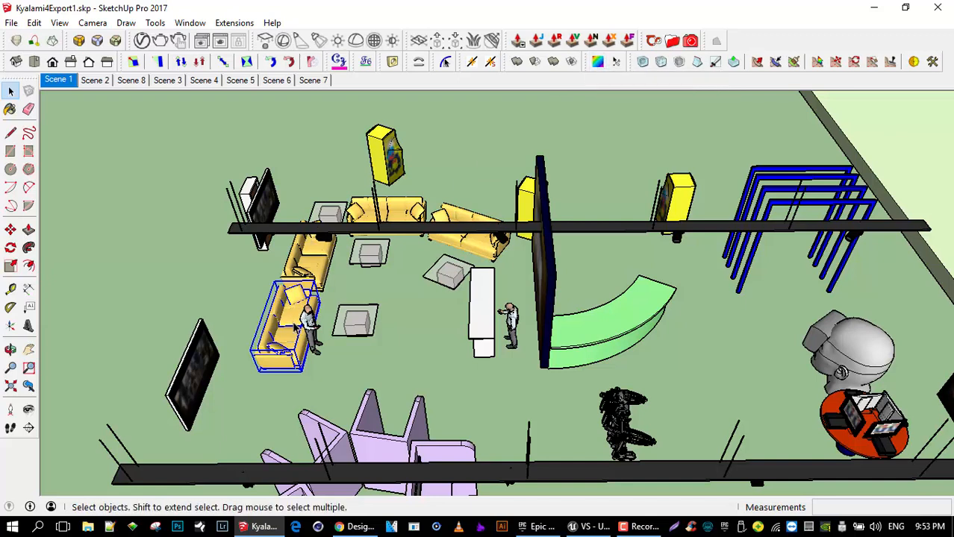
scroll(296, 327, "up", 2)
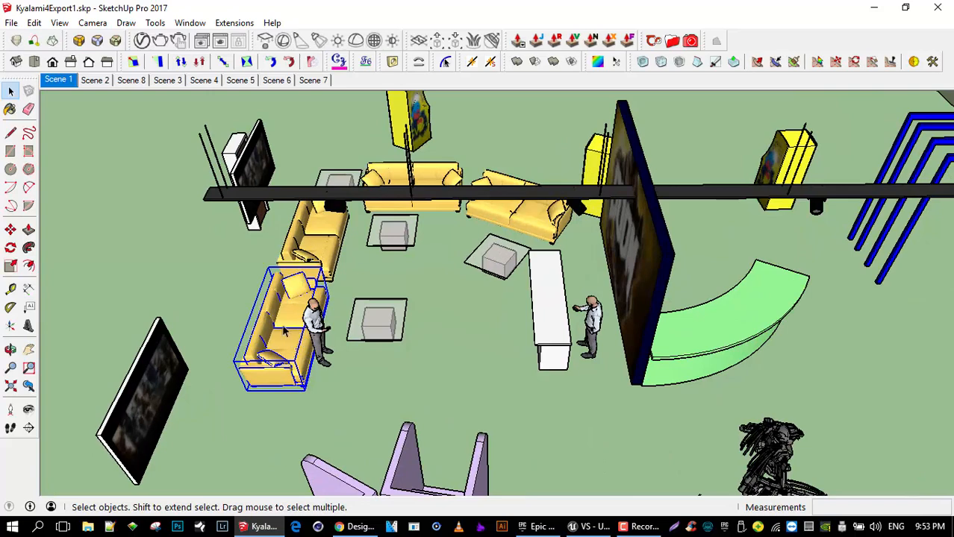
middle_click_drag(302, 332, 283, 334)
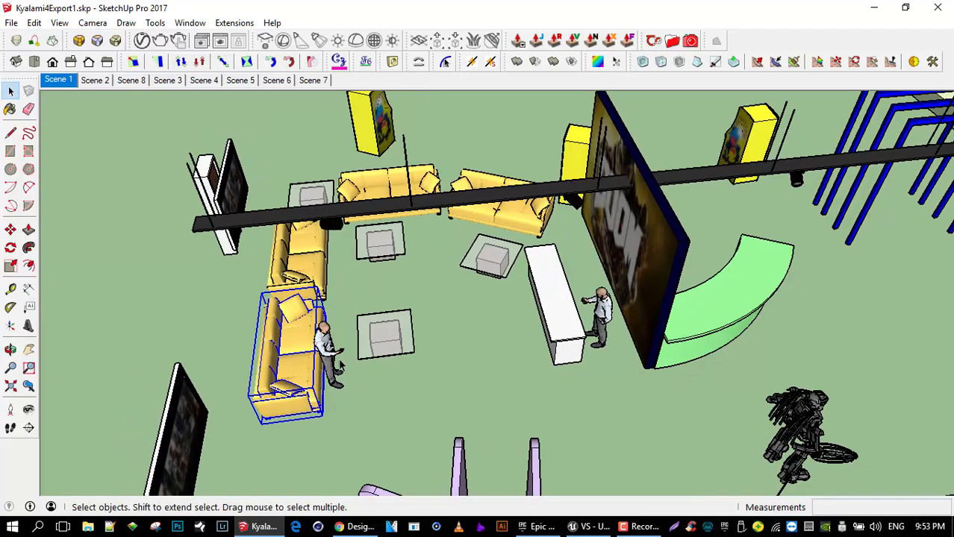
scroll(340, 364, "down", 4)
middle_click_drag(294, 340, 216, 238)
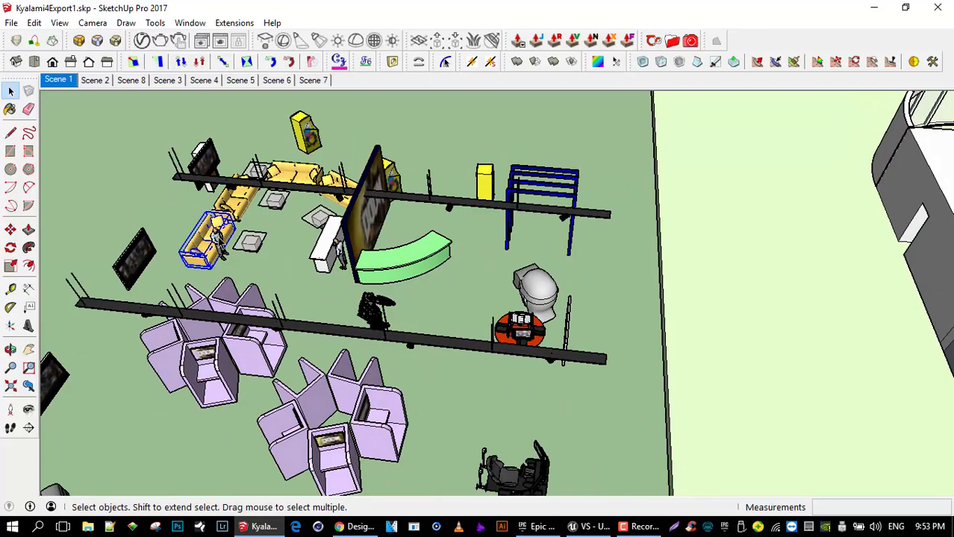
- Examine how the furniture, the building shell and the separate wall panels are laid out in the model
mouse_move(296, 282)
middle_mouse_down()
mouse_move(312, 224)
mouse_move(553, 312)
mouse_move(616, 313)
middle_mouse_up()
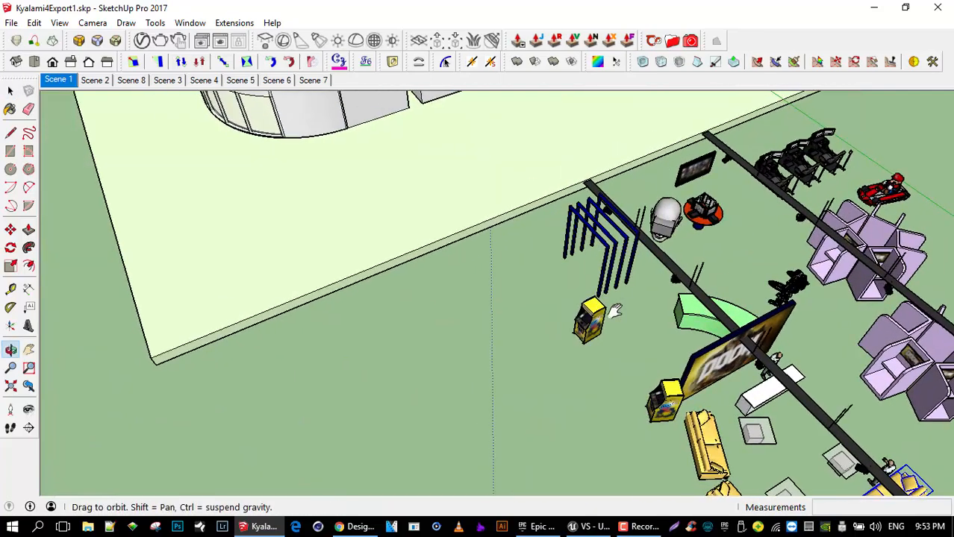
scroll(617, 312, "down", 2)
scroll(552, 292, "down", 2)
middle_click_drag(479, 287, 624, 257)
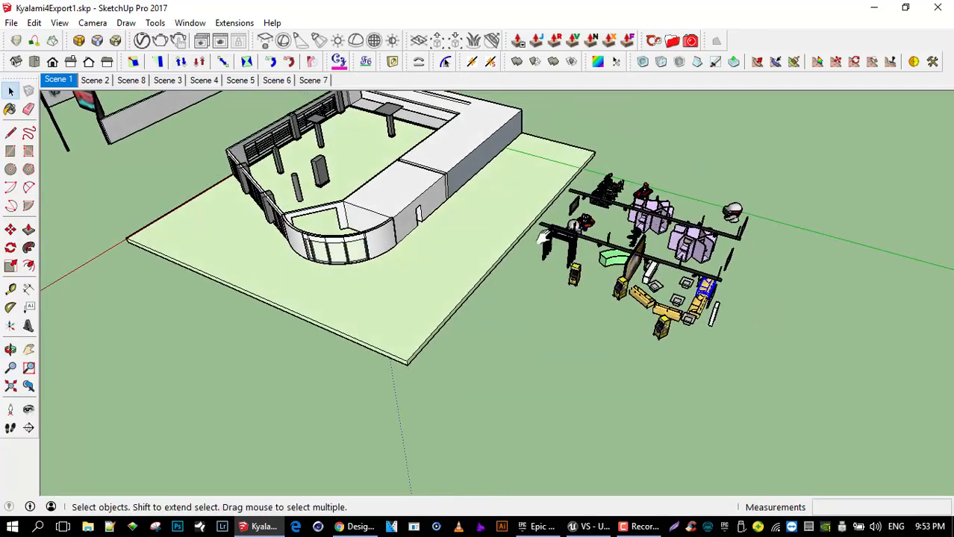
middle_click_drag(499, 180, 696, 337, "shift")
scroll(517, 298, "up", 5)
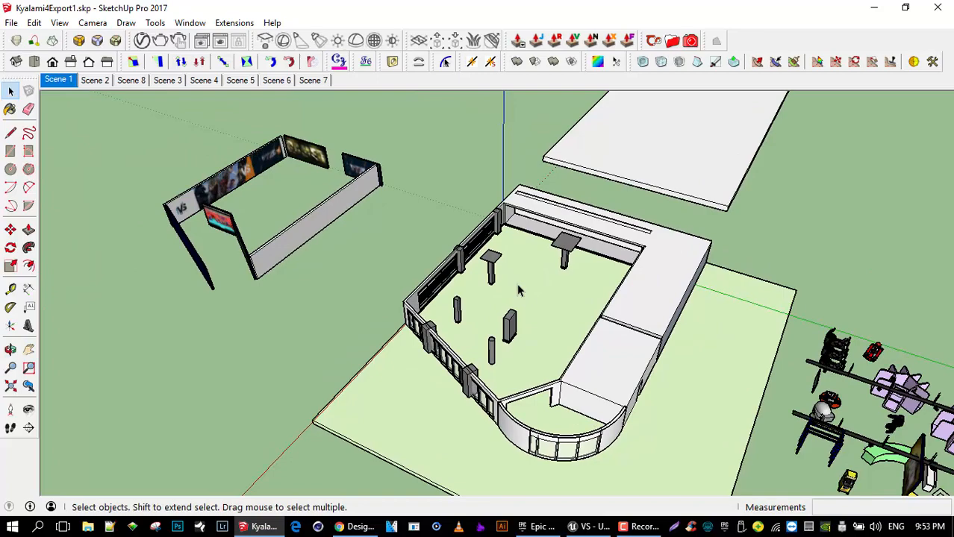
- Inspect the graphics on the detached wall panels from inside and outside, including the Space Invaders, GAMER and VS Gaming walls
mouse_move(469, 300)
middle_mouse_down("shift")
mouse_move(587, 349)
mouse_move(724, 375)
mouse_move(302, 301)
mouse_move(303, 216)
middle_mouse_up("shift")
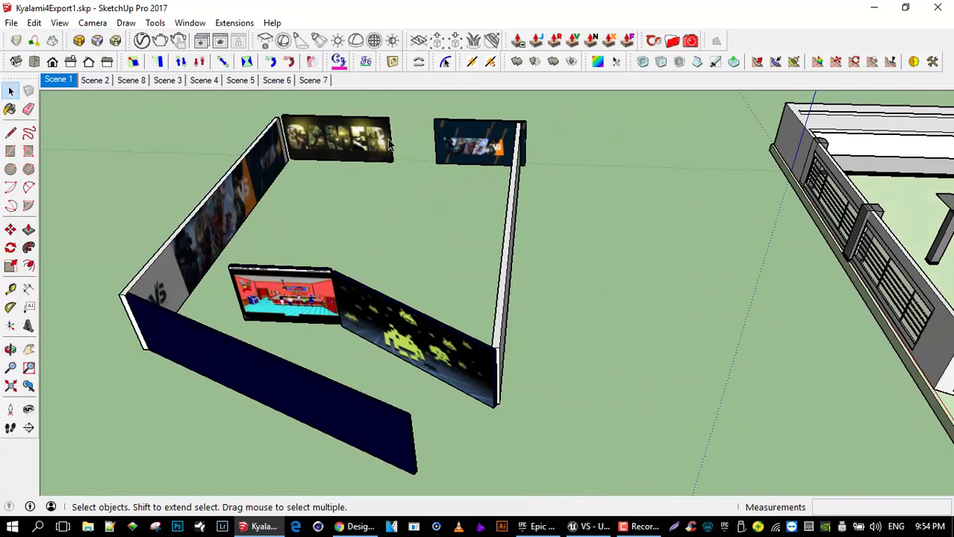
middle_click_drag(450, 346, 511, 295)
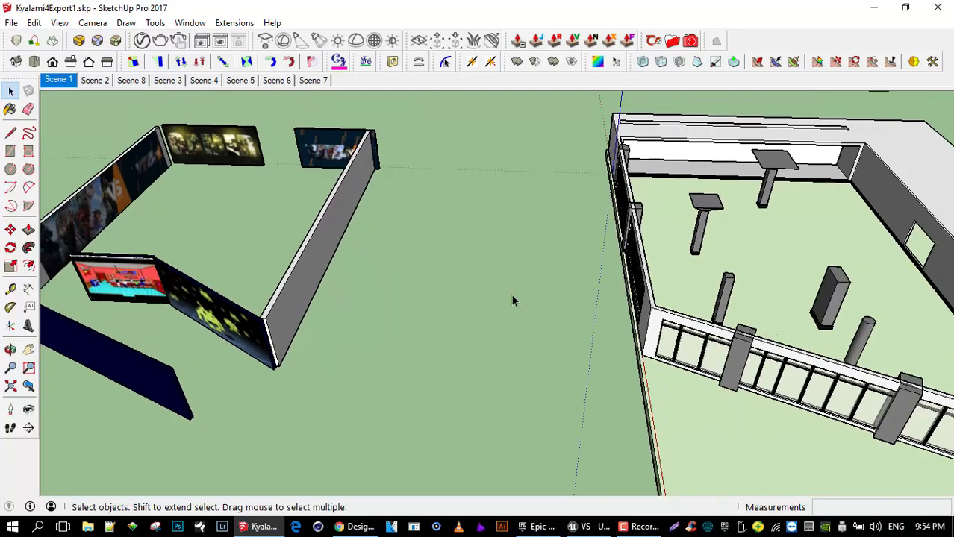
scroll(184, 312, "up", 4)
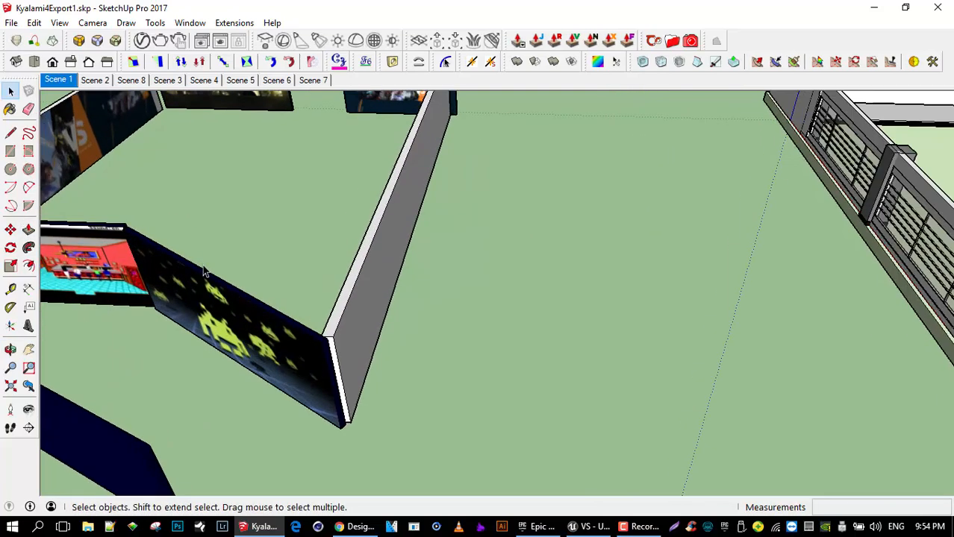
mouse_move(209, 276)
middle_mouse_down()
mouse_move(171, 209)
mouse_move(172, 153)
mouse_move(215, 265)
middle_mouse_up()
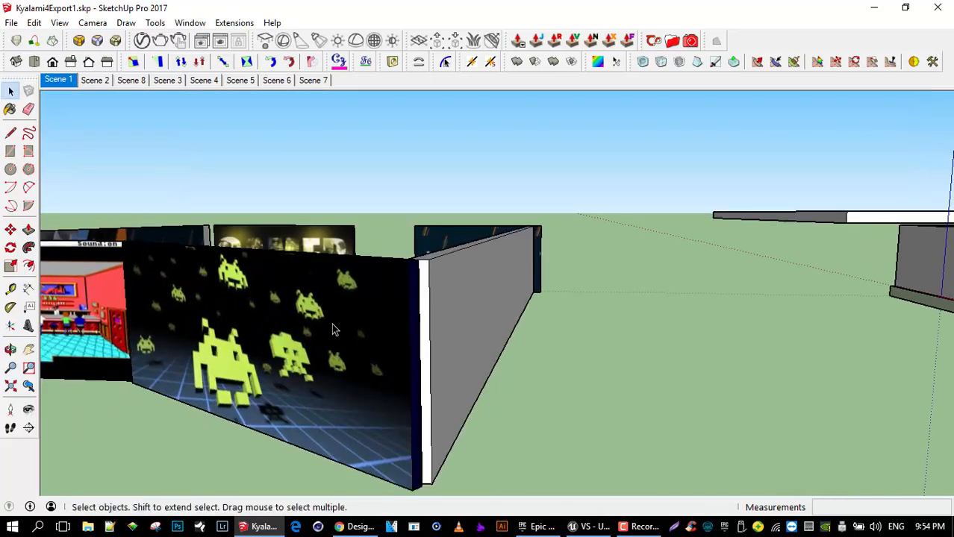
middle_click_drag(240, 300, 80, 294)
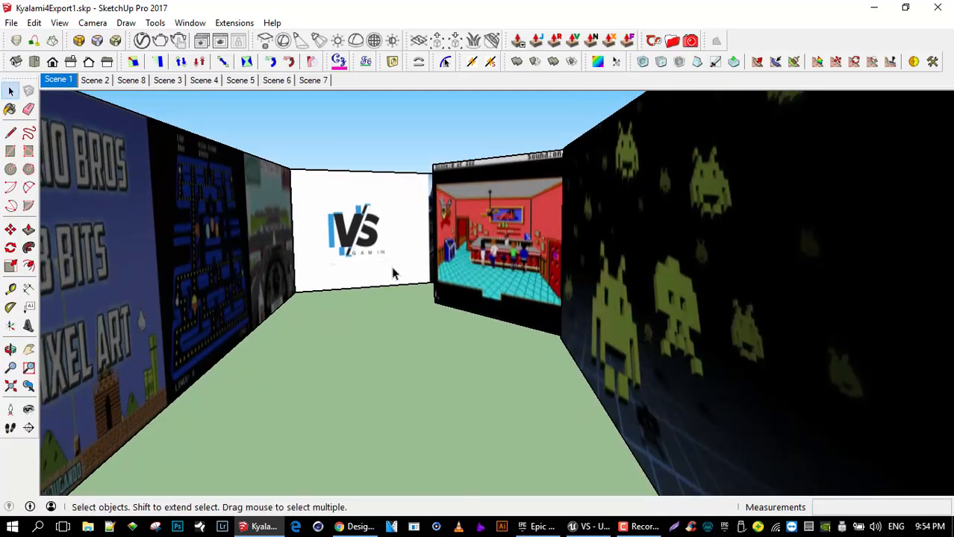
middle_click_drag(444, 254, 373, 366)
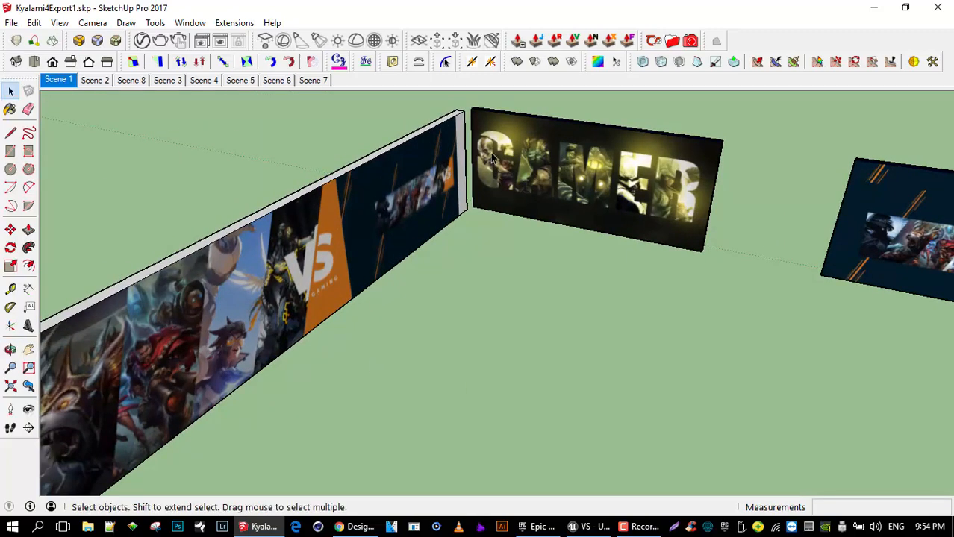
middle_click_drag(552, 230, 715, 182)
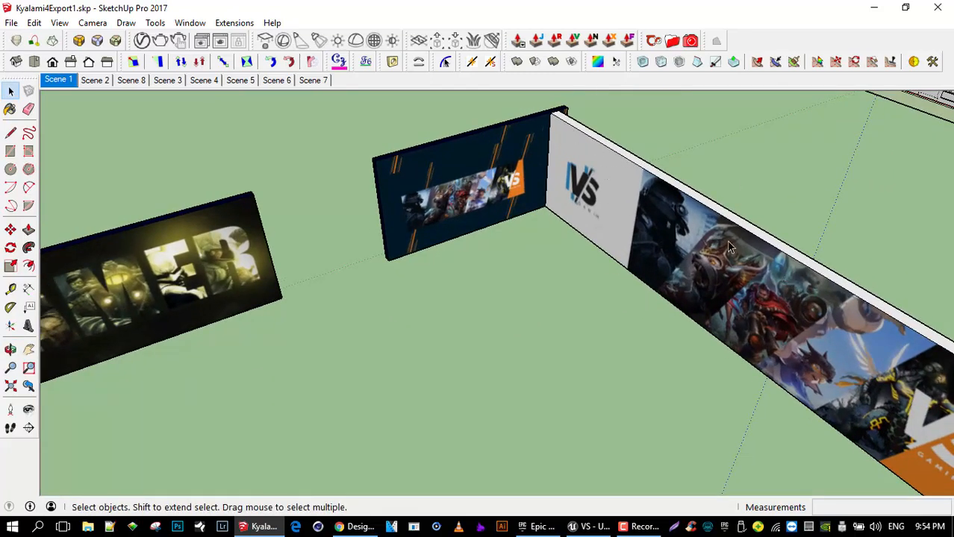
scroll(635, 218, "down", 5)
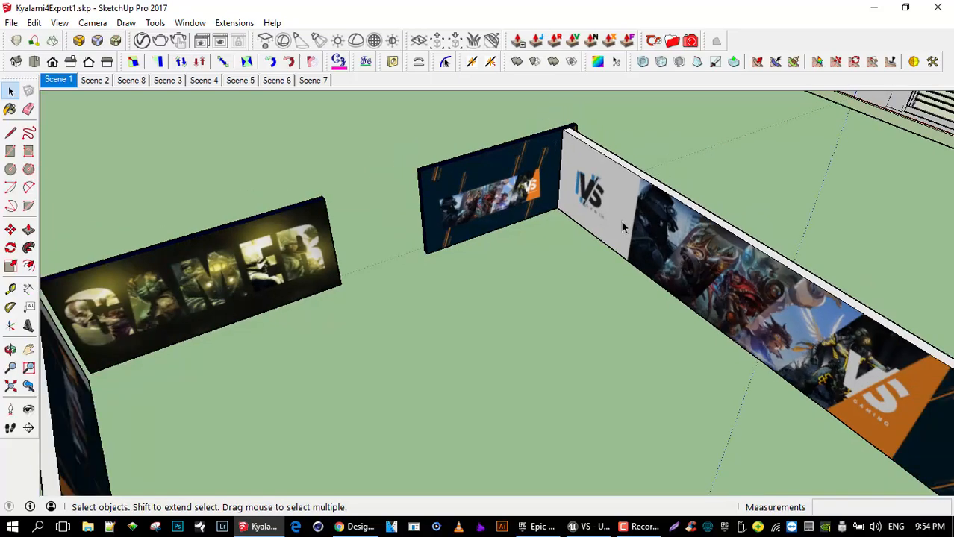
middle_click_drag(623, 208, 671, 213)
- Examine the inside of the building shell, including its columns and slatted windows, beside the detached wall panels
scroll(828, 121, "up", 3)
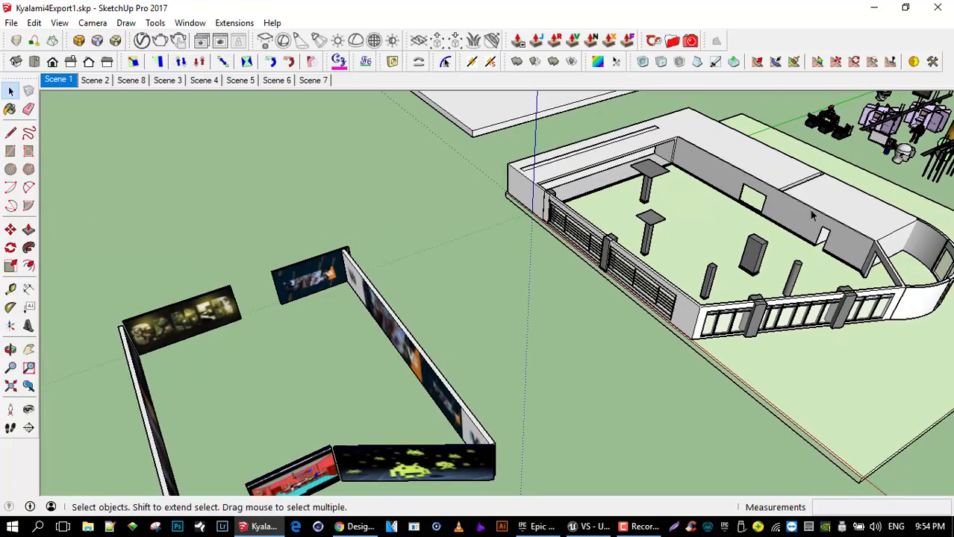
scroll(805, 212, "up", 6)
middle_click_drag(806, 270, 472, 254)
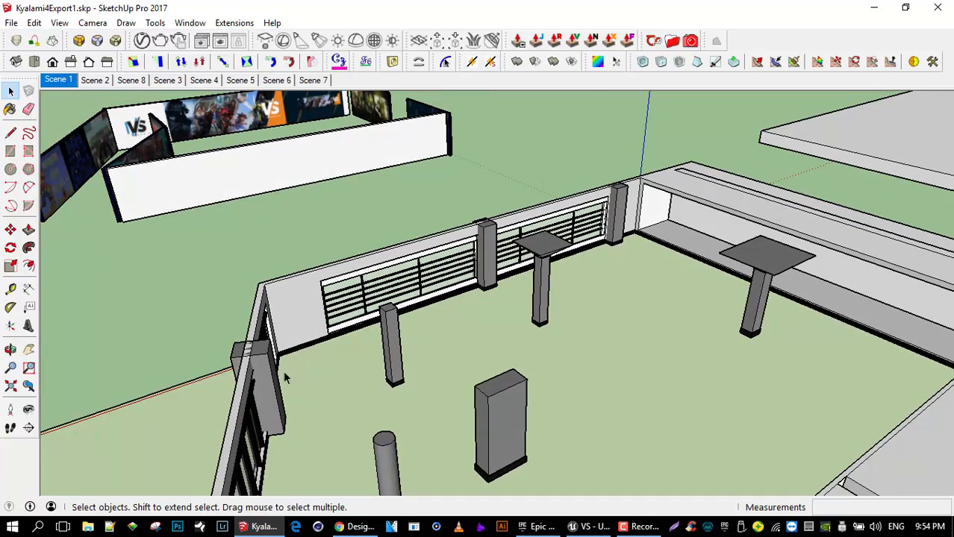
scroll(893, 402, "down", 5)
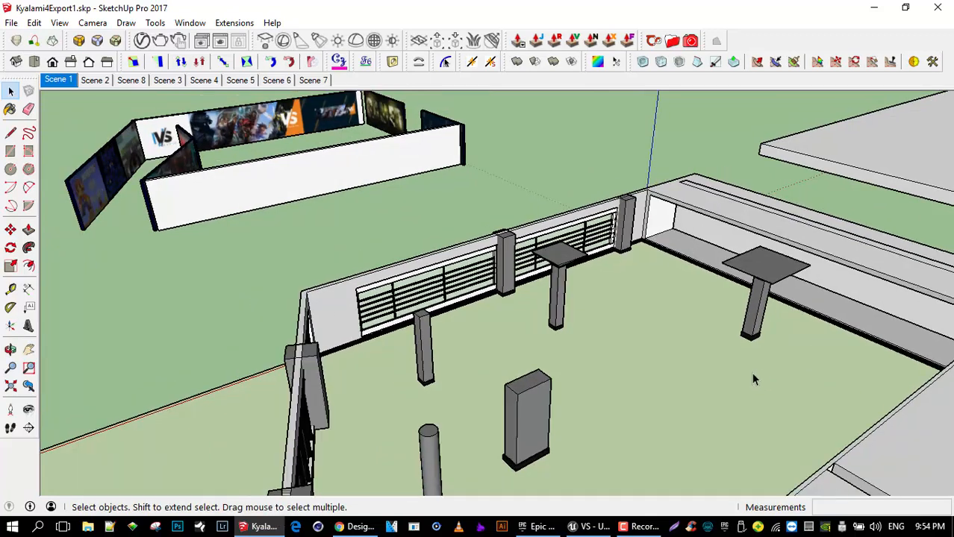
- Select all the detached graphic wall panels and move them 40 m along the green axis into the building shell
mouse_move(636, 349)
middle_mouse_down()
mouse_move(634, 246)
mouse_move(632, 265)
mouse_move(604, 248)
mouse_move(649, 324)
mouse_move(633, 333)
middle_mouse_up()
left_click_drag(247, 138, 552, 306)
key("m")
left_click(149, 245)
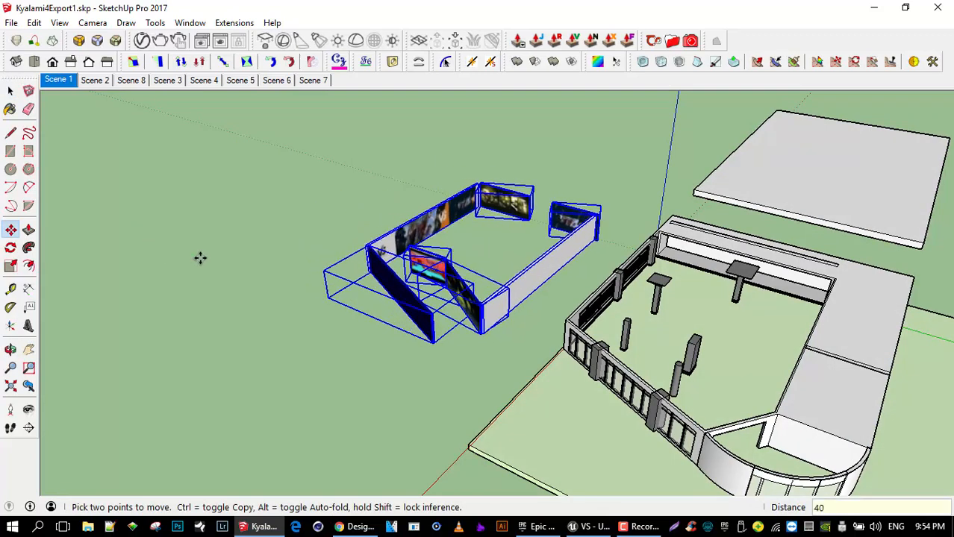
key("Return")
middle_click_drag(280, 202, 333, 323)
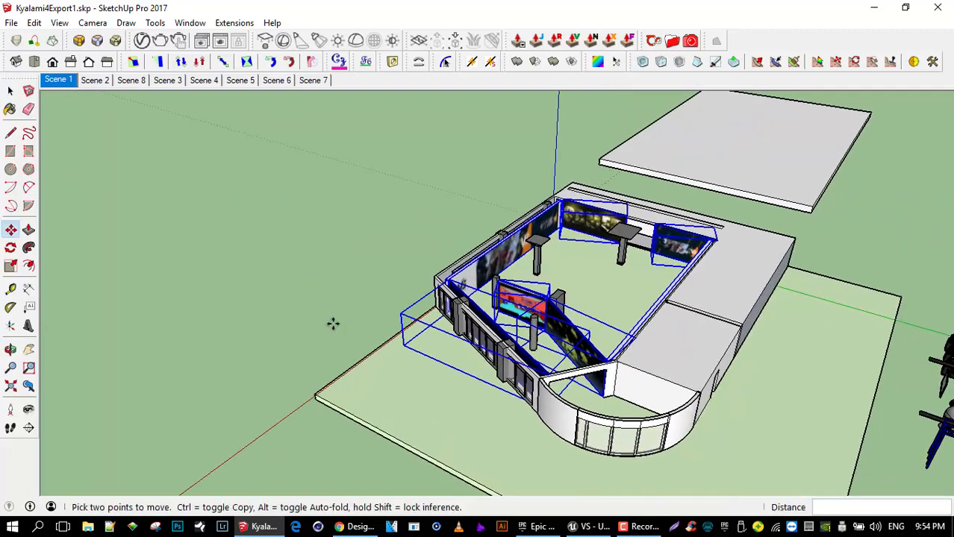
- Select all the furniture, props and lighting rails outside the building, move them 40 m along the green axis into it, and clear the selection
scroll(533, 323, "down", 4)
middle_click_drag(676, 347, 756, 196)
key("space")
left_click_drag(753, 180, 922, 388)
middle_click_drag(925, 327, 910, 311)
left_click_drag(708, 161, 947, 291)
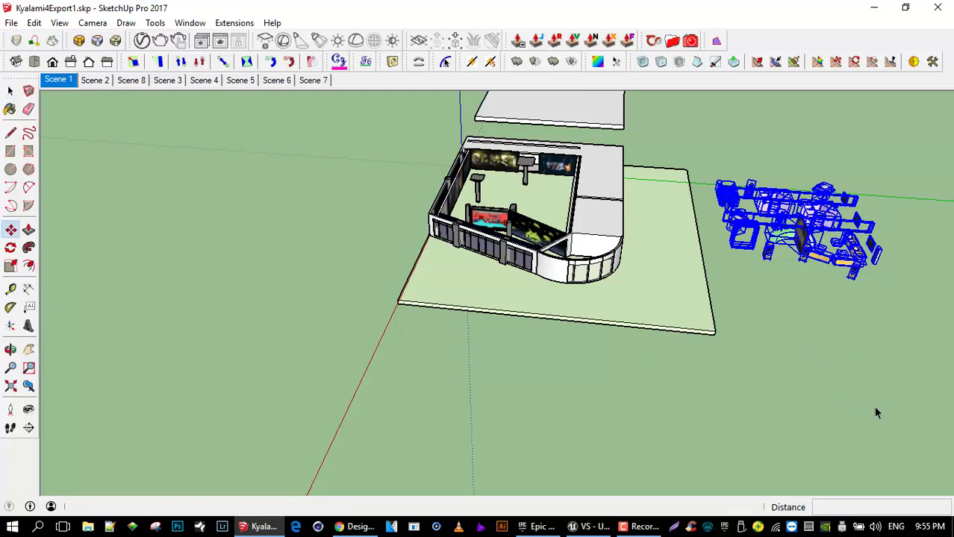
key("m")
left_click(894, 403)
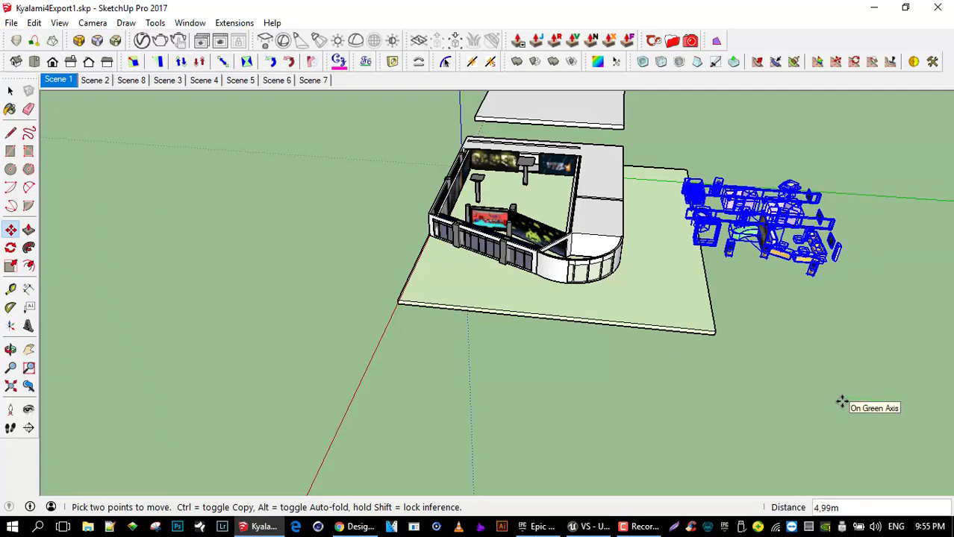
type("40")
key("Return")
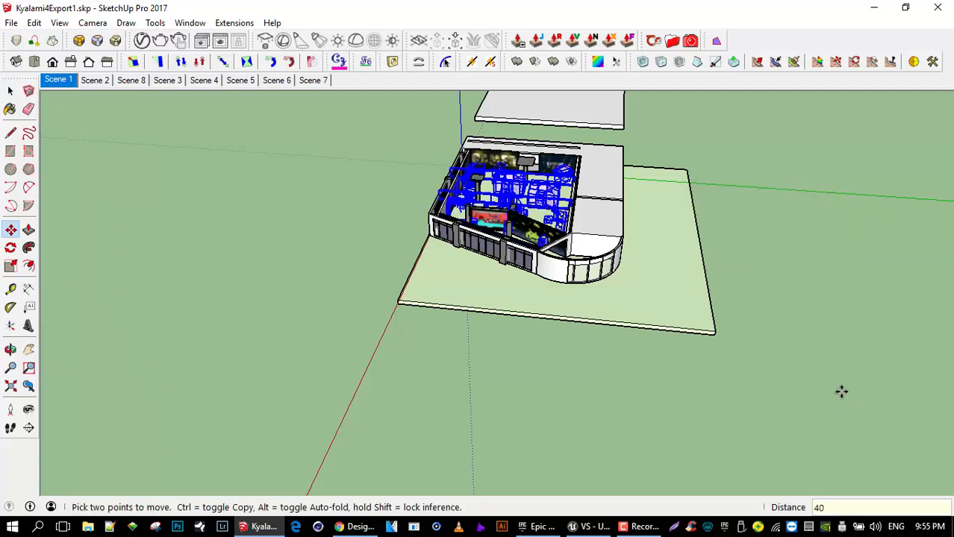
key("space")
left_click(403, 195)
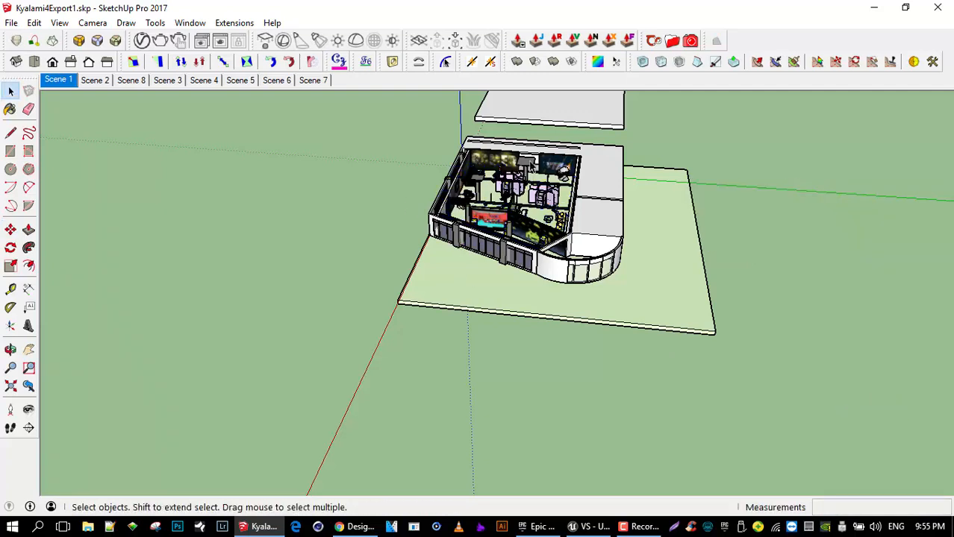
- Move the detached roof slab 50 m along the red axis onto the building, first trying a distance of 20 m
left_click(563, 126)
middle_click_drag(730, 155, 634, 68)
middle_click_drag(722, 187, 863, 391)
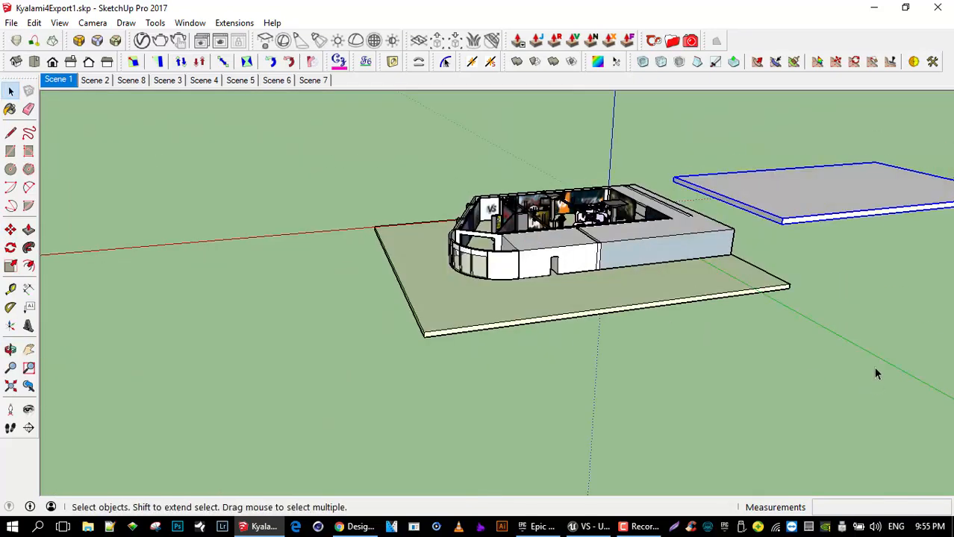
key("m")
left_click(858, 369)
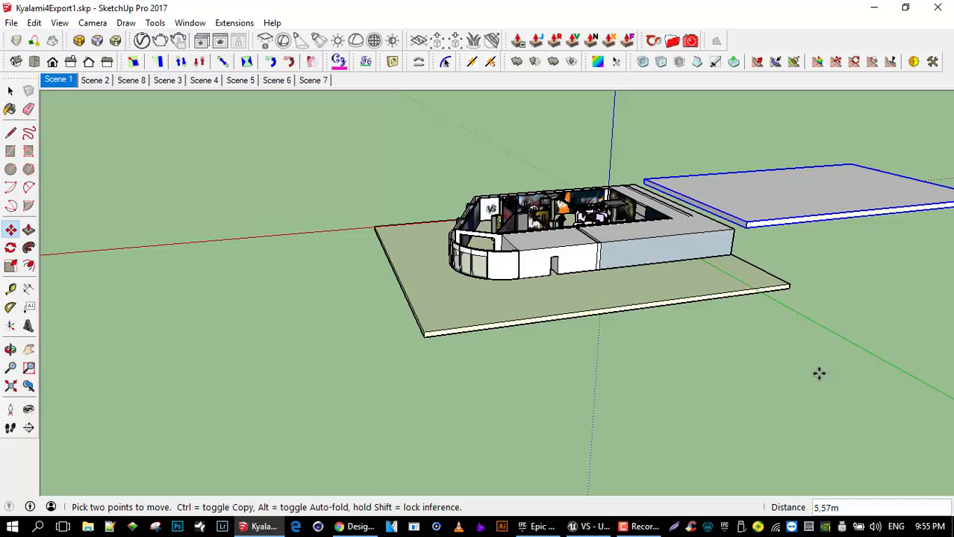
type("20")
key("Return")
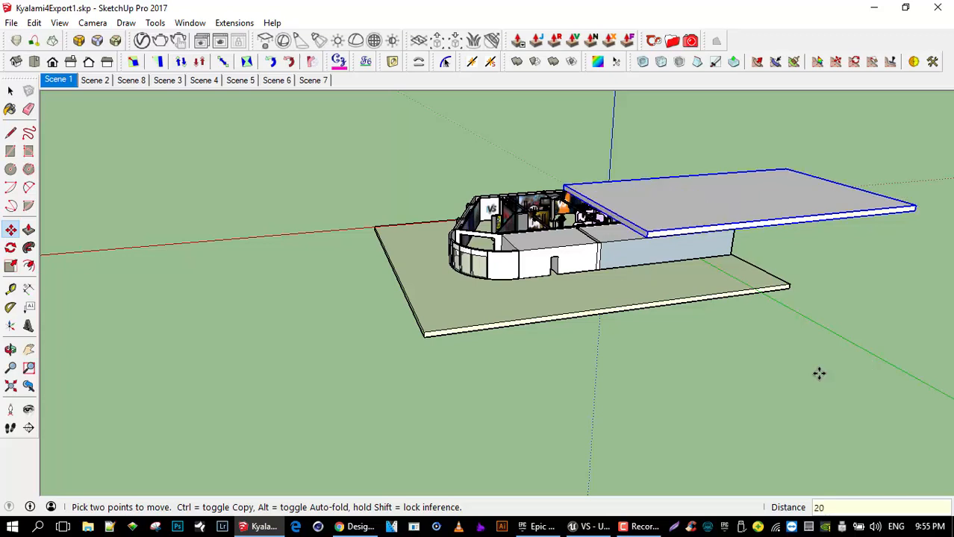
type("50")
key("Return")
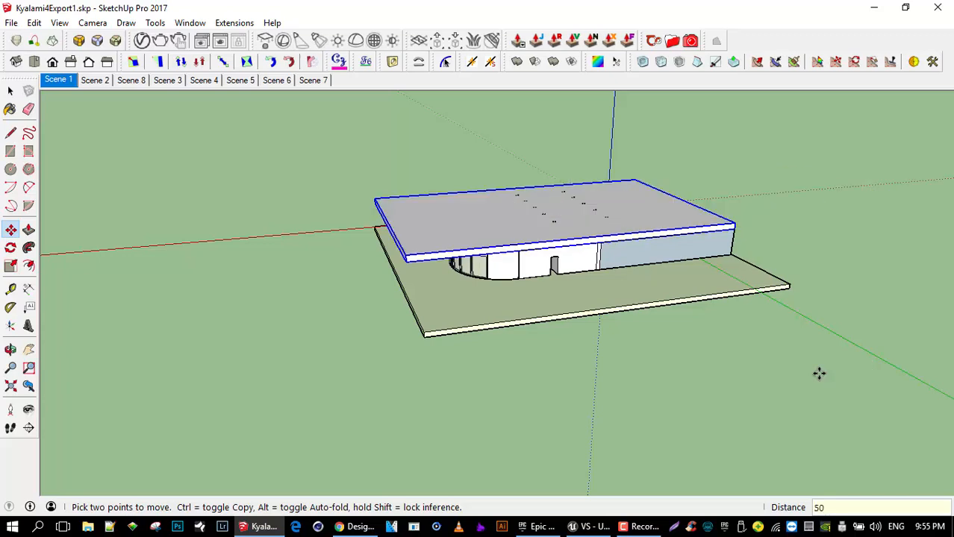
- View the assembled building from outside, and show the saved interior views Scene 1 and Scene 2
middle_click_drag(499, 255, 403, 291)
scroll(390, 225, "up", 4)
middle_click_drag(389, 225, 492, 220)
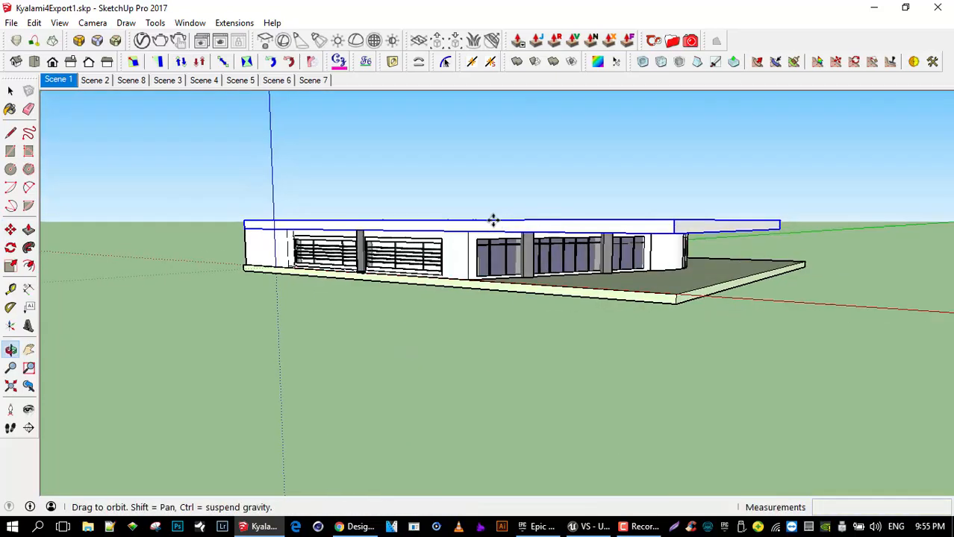
left_click(64, 80)
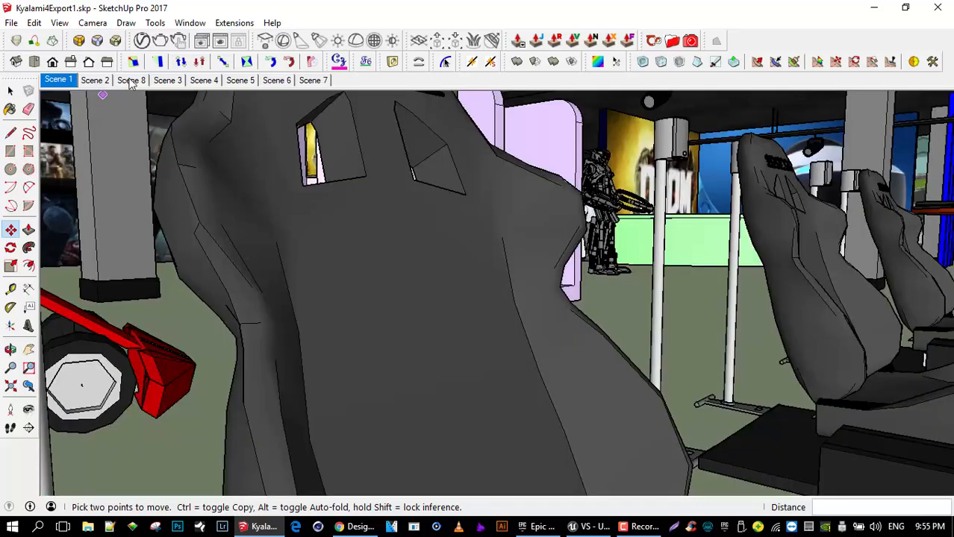
left_click(95, 84)
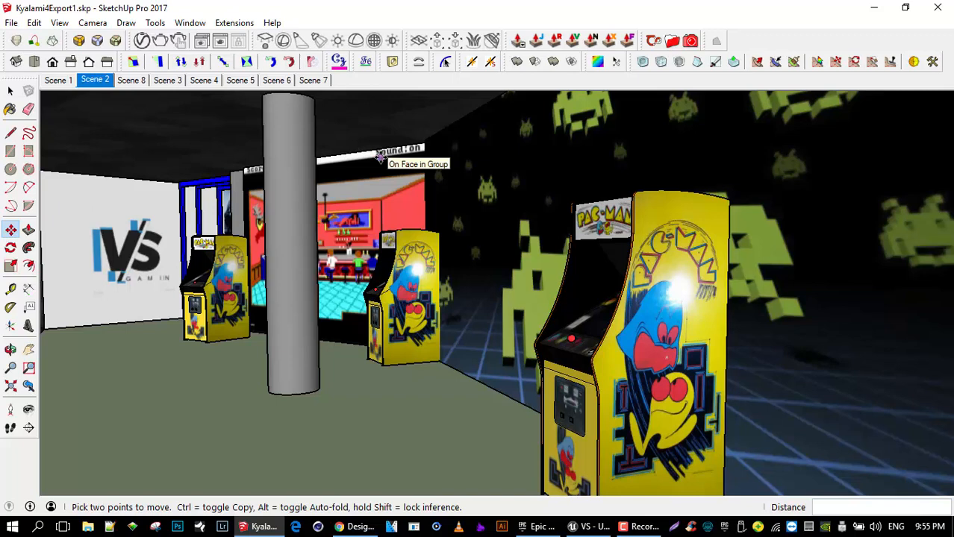
- Examine the assembled building from outside, including its roof, ground slab and curved front wall
left_click(548, 320)
key("Escape")
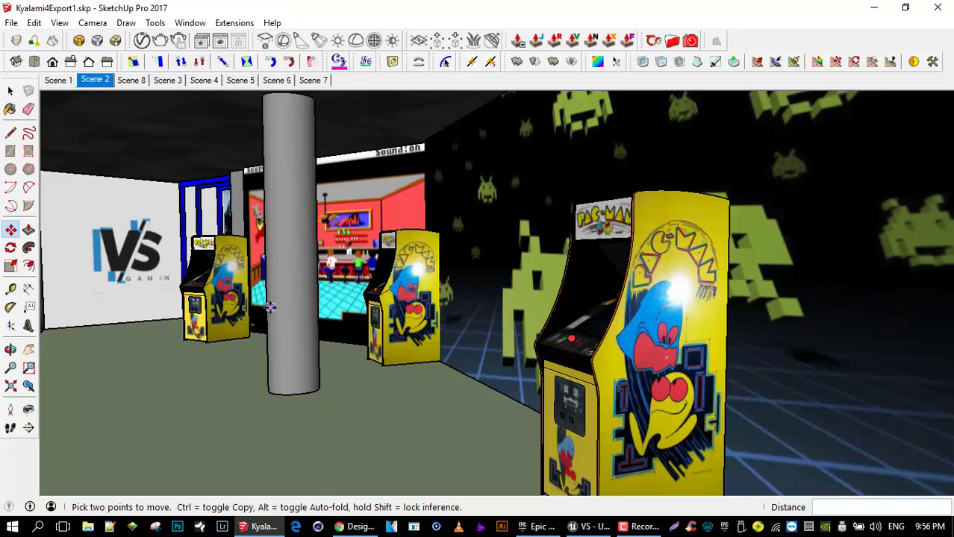
left_click(10, 386)
middle_click_drag(355, 377, 395, 407)
left_click(11, 90)
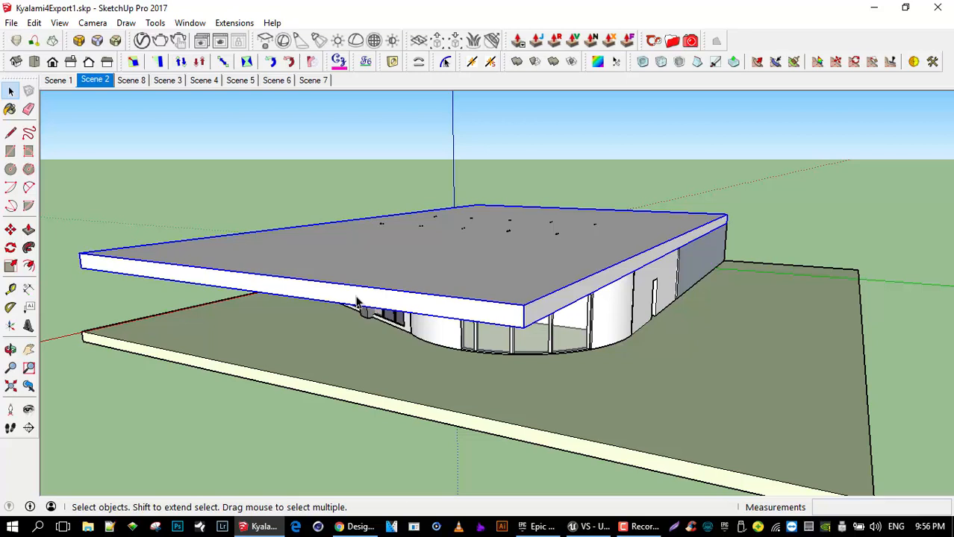
middle_click_drag(513, 347, 595, 325)
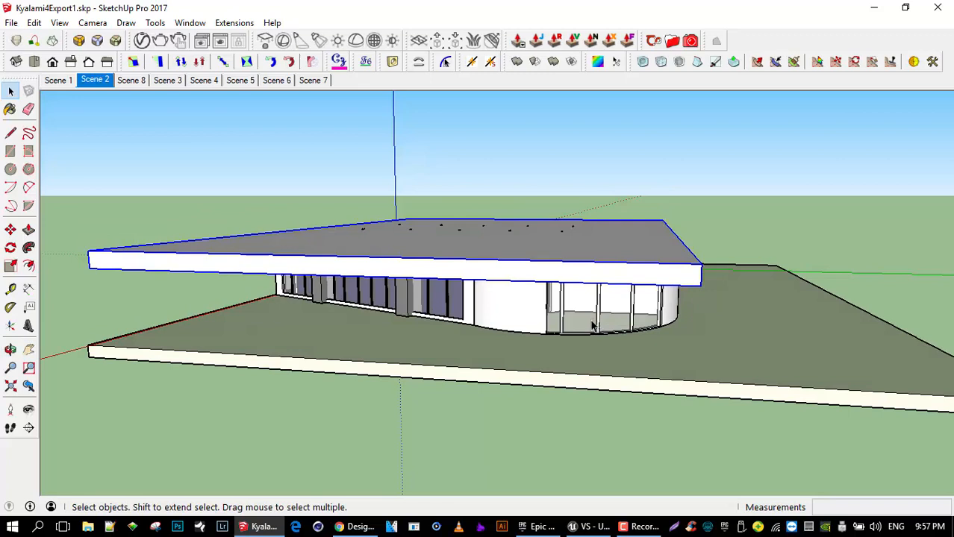
left_click(569, 364)
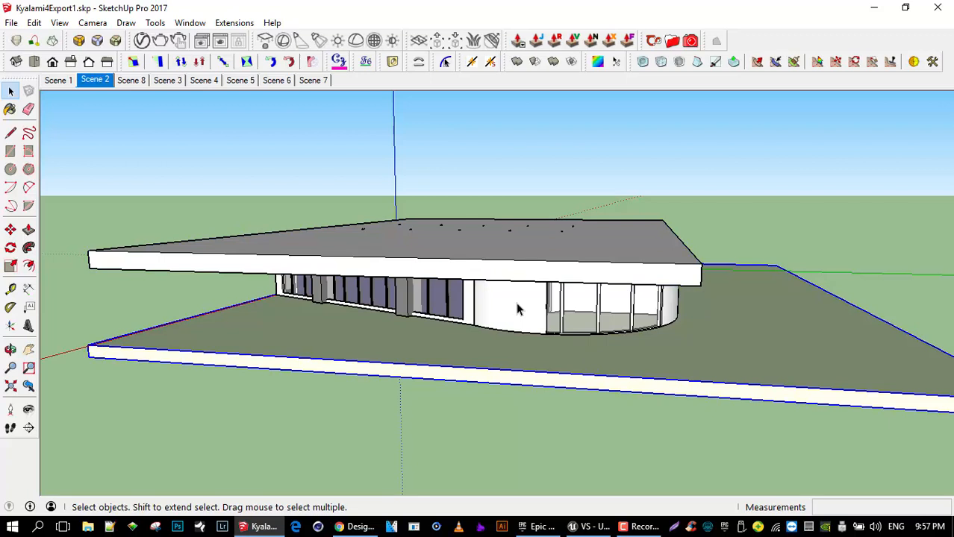
left_click(517, 306)
- Move the roof slab 50 m sideways off the building so the furnished interior is uncovered
left_click(504, 274)
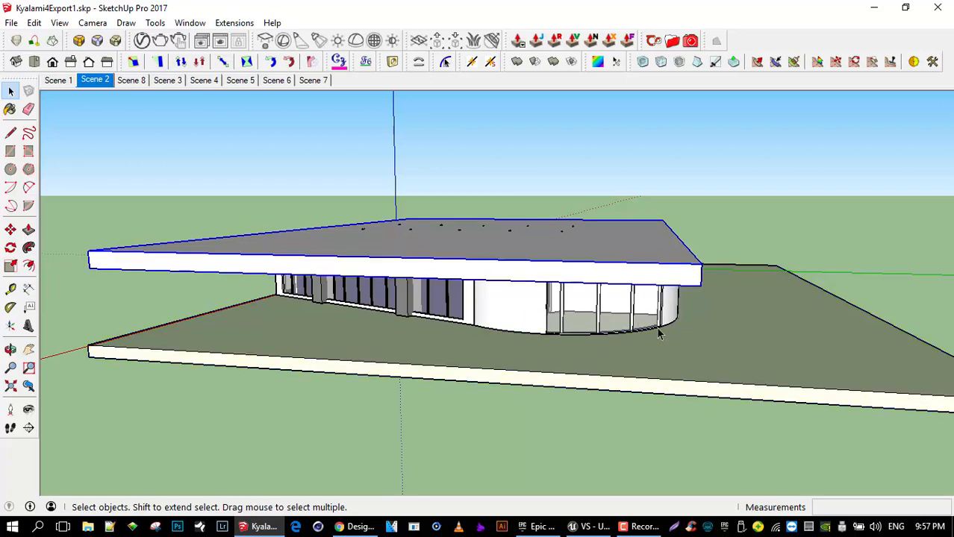
key("m")
left_click(815, 364)
type("50")
key("Return")
middle_click_drag(699, 355, 700, 469)
key("space")
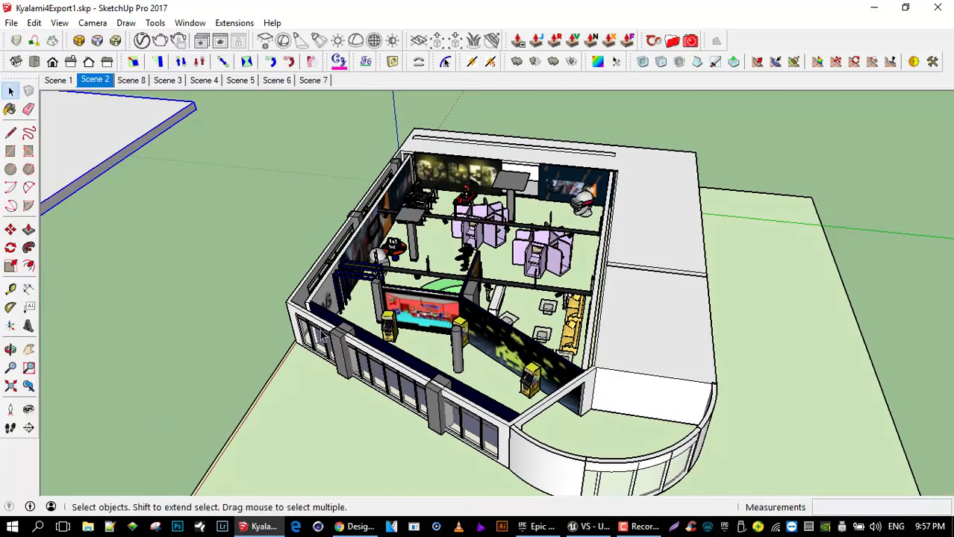
- Select the building's wall shell and examine the roofless interior from several sides
left_click(308, 320)
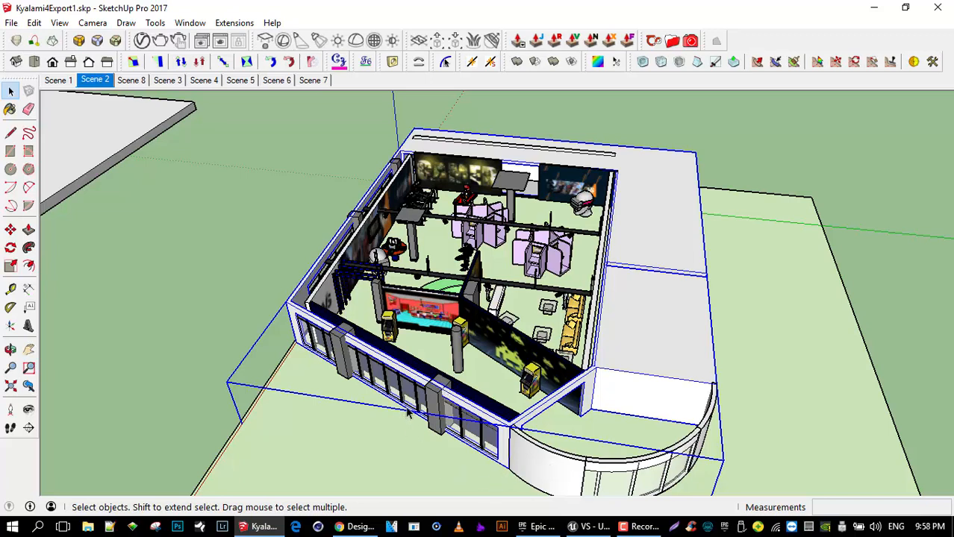
scroll(408, 413, "up", 3)
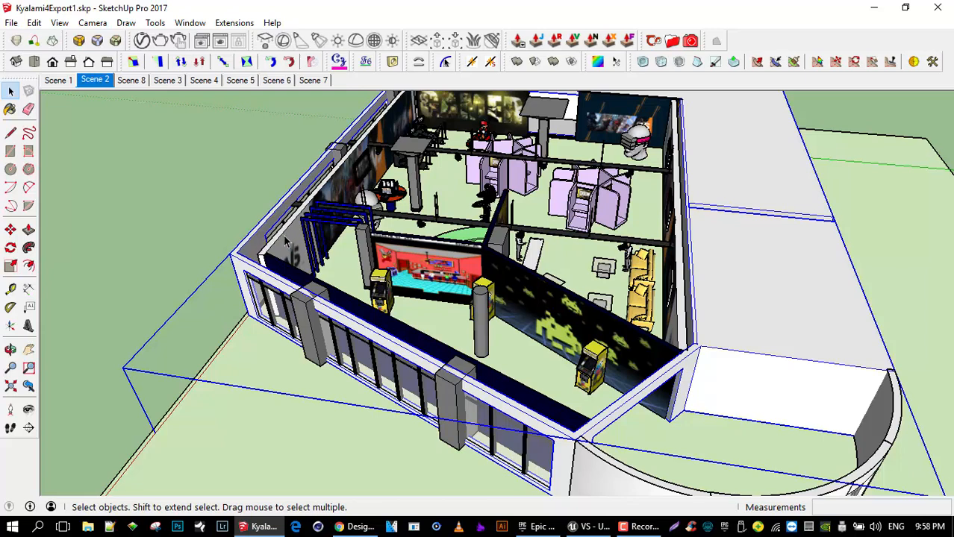
scroll(301, 245, "down", 2)
scroll(301, 246, "down", 1)
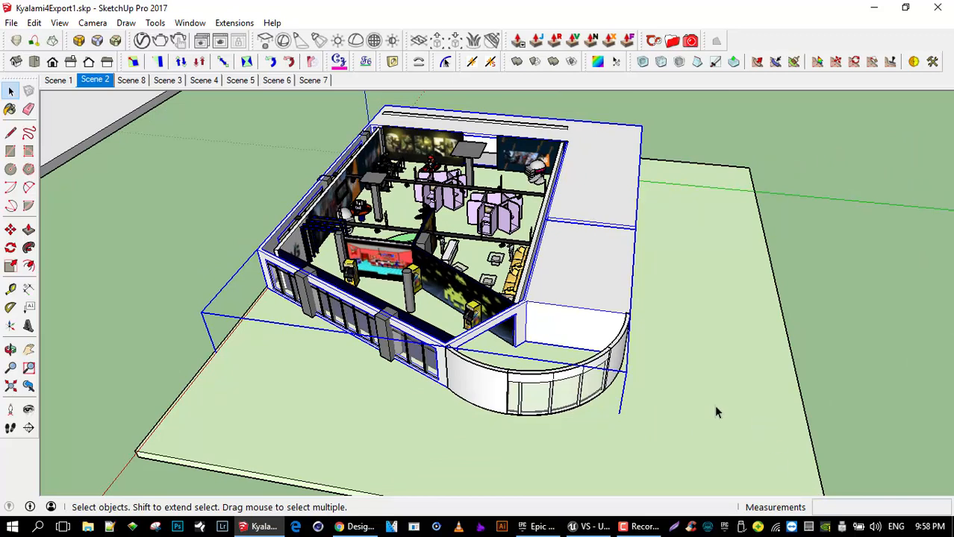
middle_click_drag(546, 383, 709, 373)
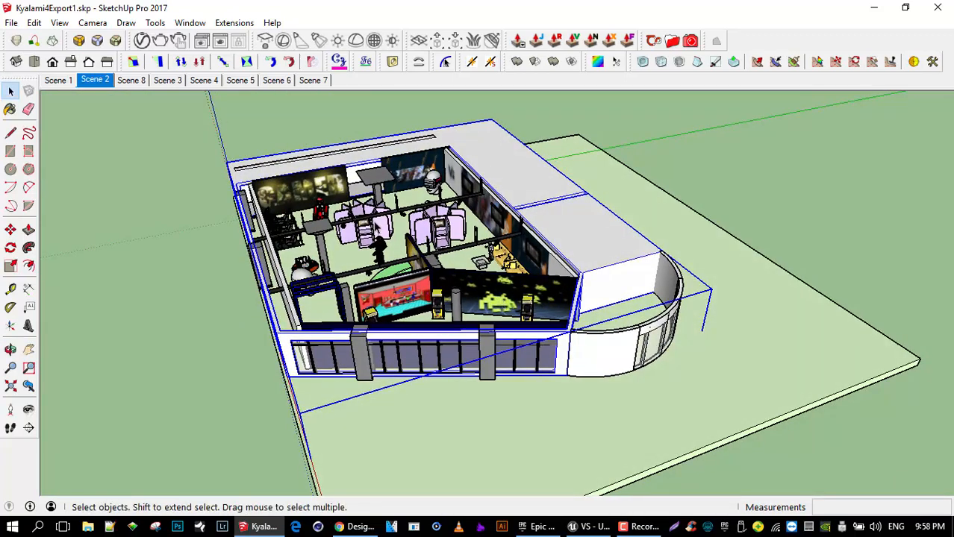
scroll(371, 232, "up", 3)
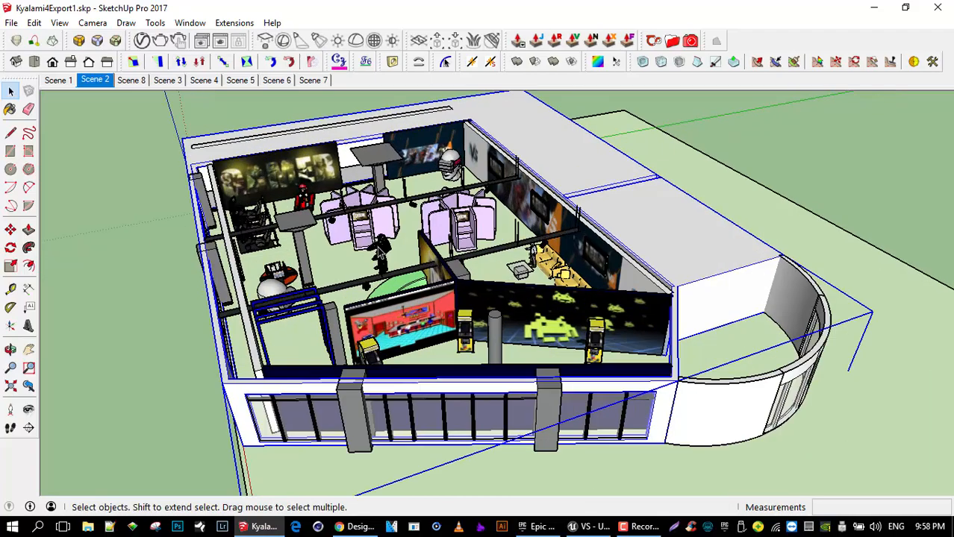
- Examine the lounge furniture up close, selecting a yellow sofa and the glass coffee table beside the white counter
scroll(571, 287, "up", 5)
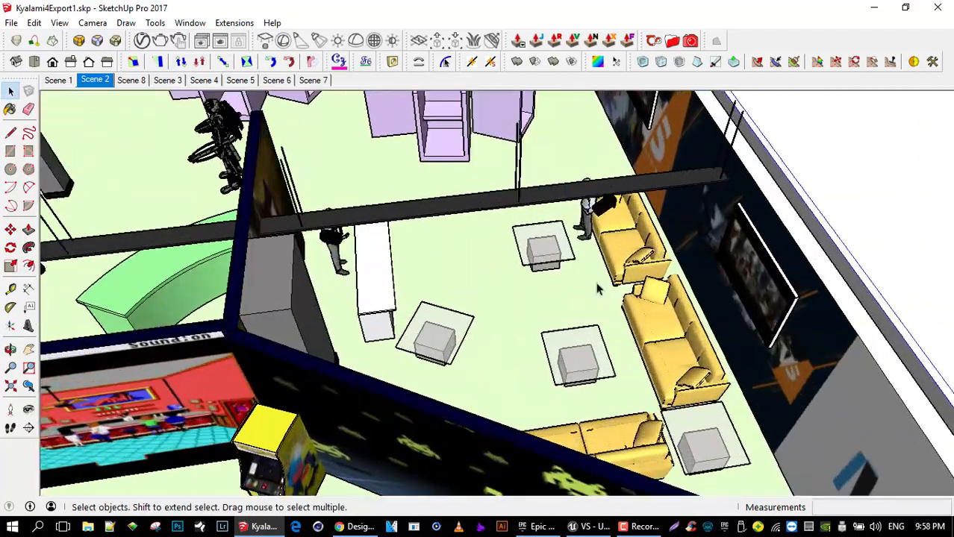
left_click(627, 249)
scroll(626, 250, "up", 5)
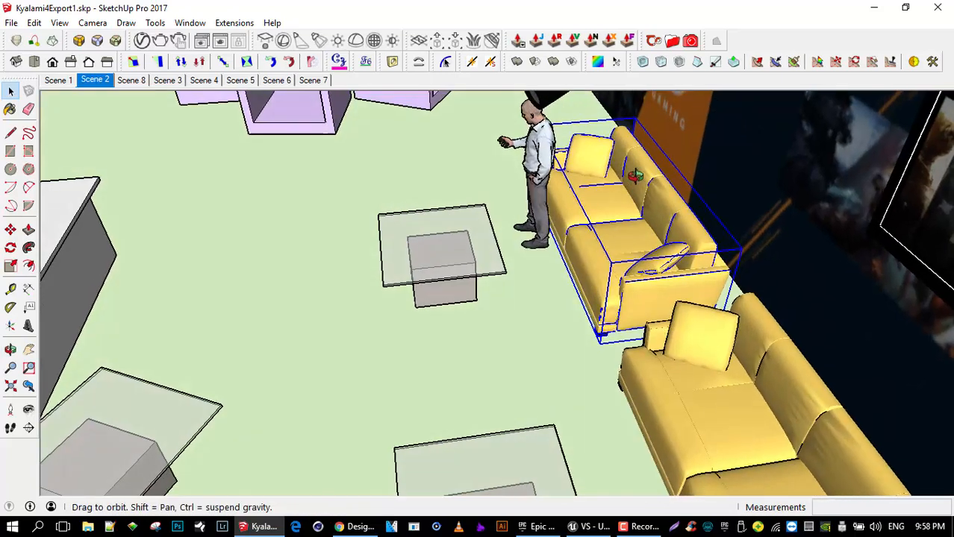
middle_click_drag(635, 176, 638, 209)
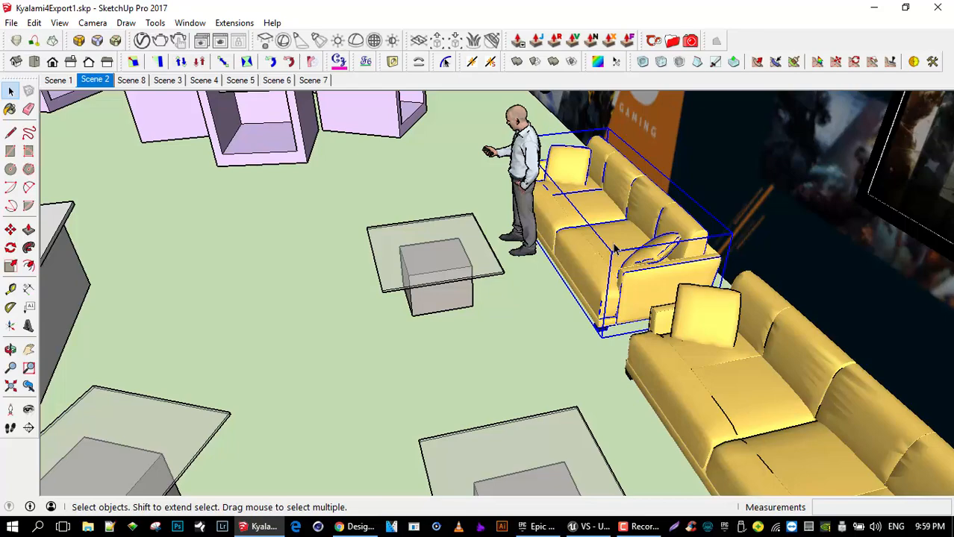
scroll(589, 244, "down", 3)
middle_click_drag(587, 244, 683, 414)
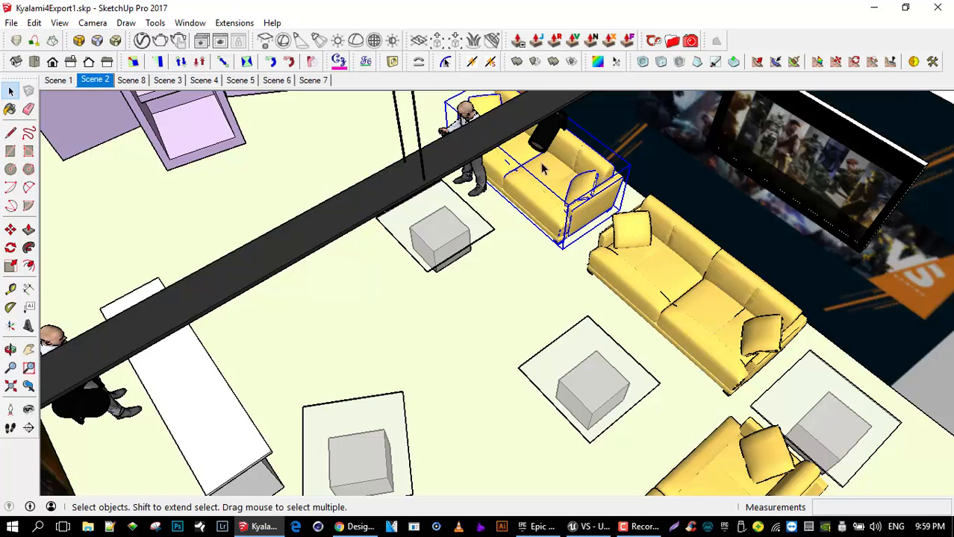
middle_click_drag(509, 455, 412, 384)
left_click(377, 333)
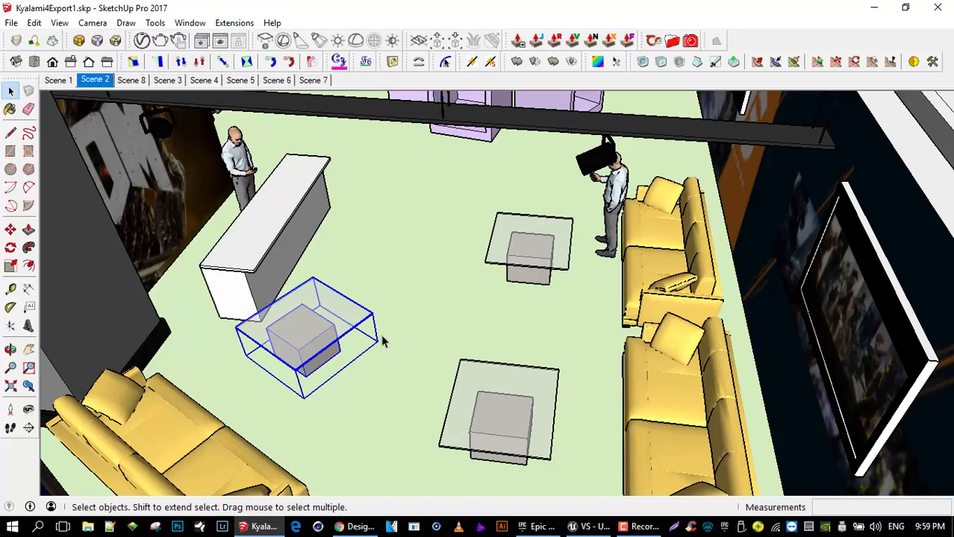
- Select the Pac-Man arcade machine in front of the space-invader graphic wall and examine it up close
scroll(382, 341, "down", 10)
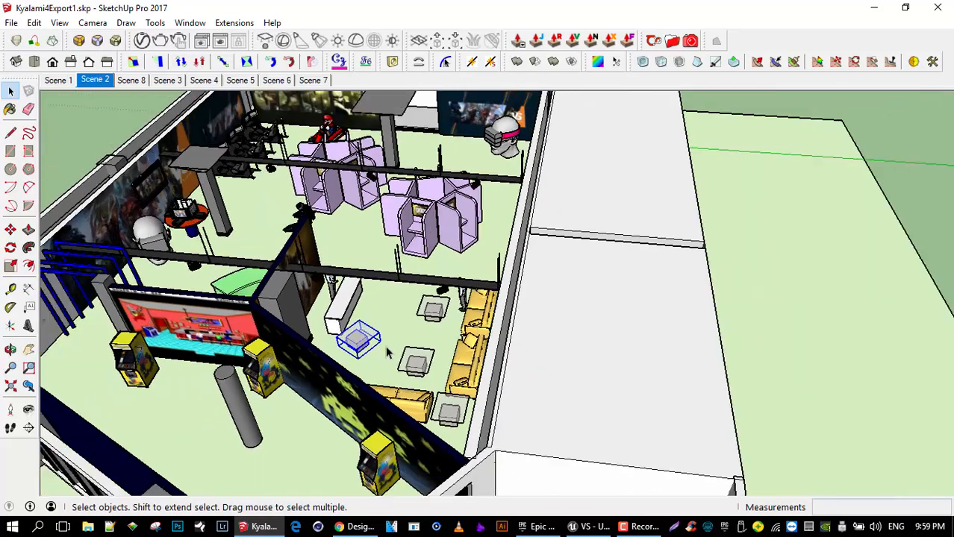
middle_click_drag(385, 345, 515, 329)
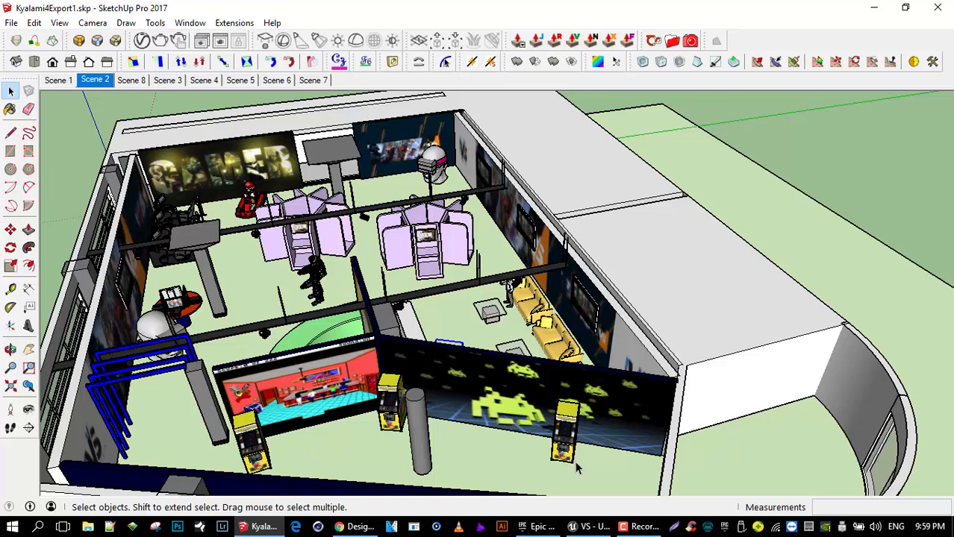
middle_click_drag(576, 468, 512, 438)
scroll(502, 433, "up", 6)
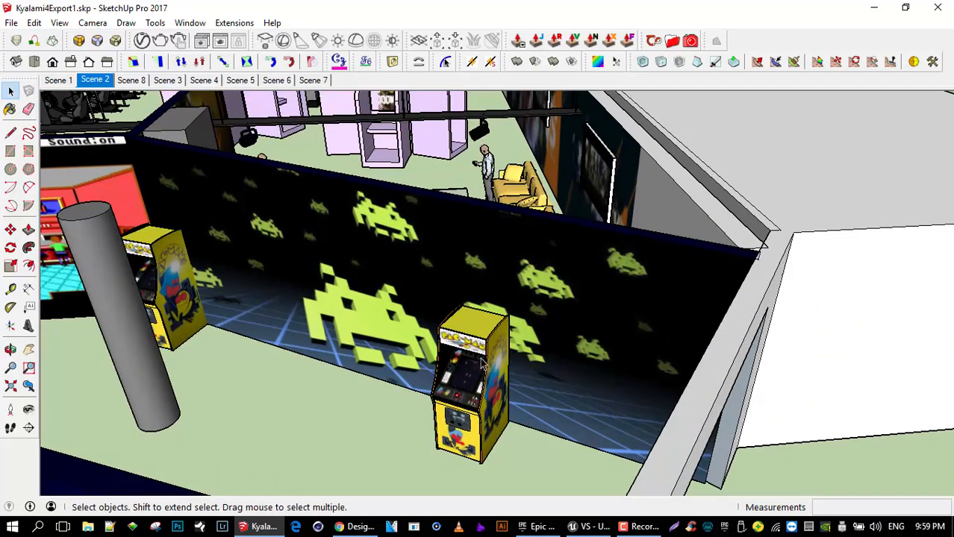
left_click(506, 326)
scroll(481, 357, "up", 4)
mouse_move(481, 357)
middle_mouse_down()
mouse_move(516, 317)
mouse_move(493, 350)
middle_mouse_up()
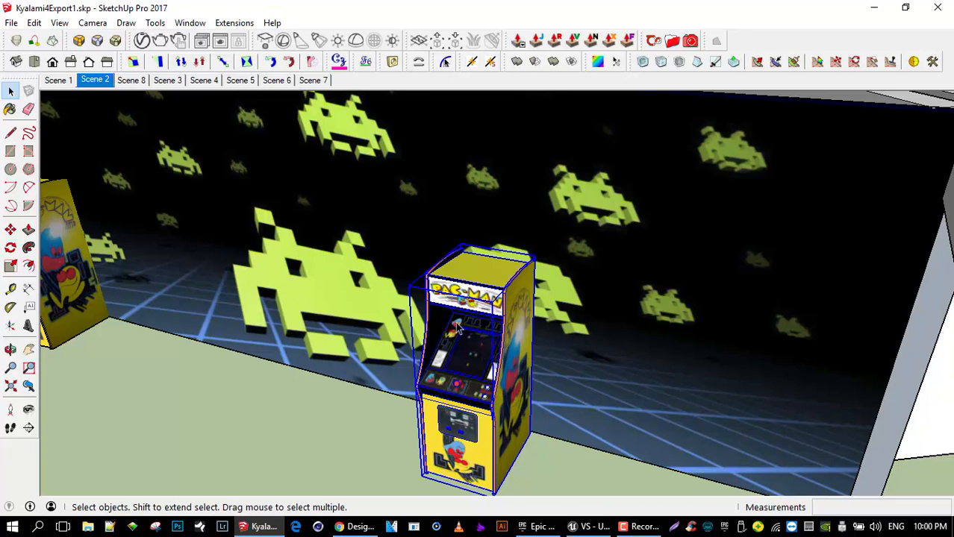
key("o")
left_click_drag(448, 330, 468, 336)
key("space")
key("space")
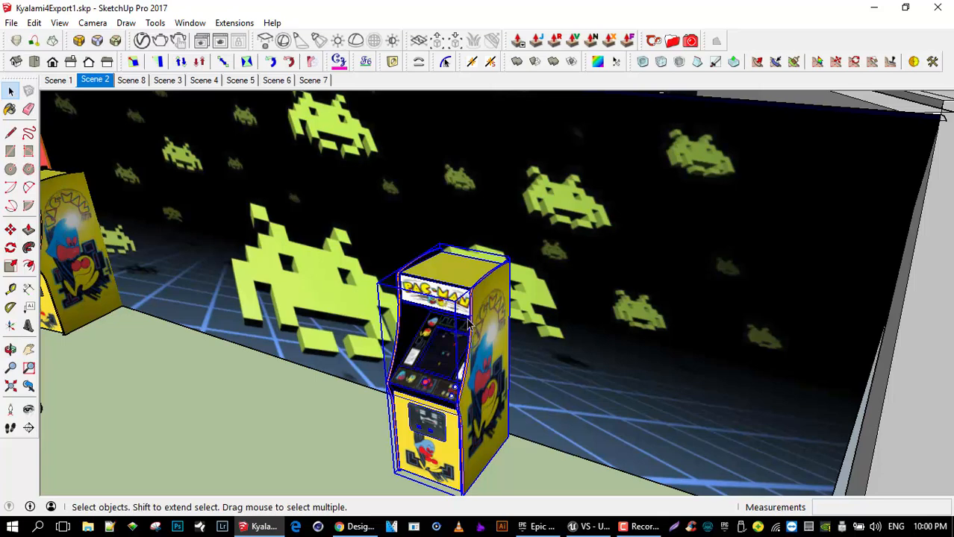
- Examine the arcade area, its graphic walls and the rest of the interior from above
scroll(468, 328, "down", 4)
scroll(469, 347, "down", 2)
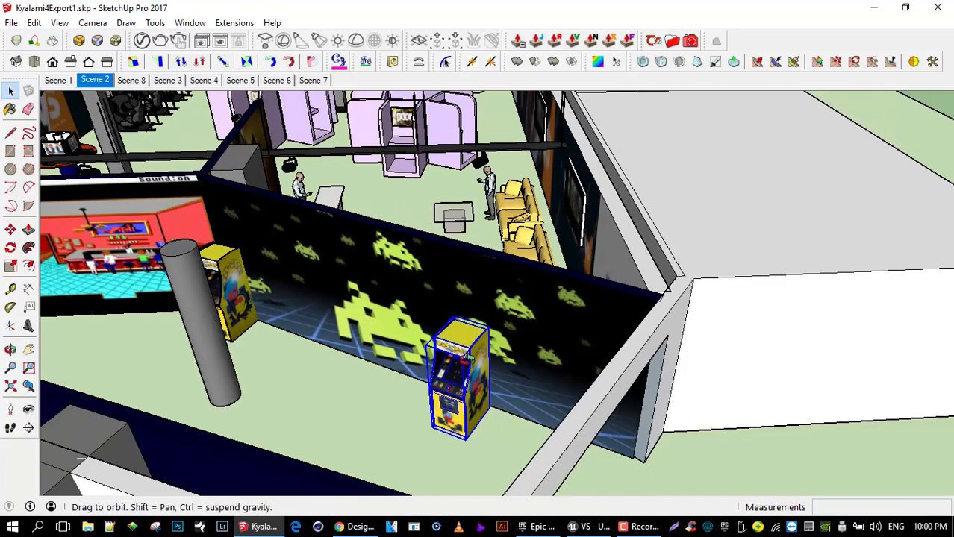
middle_click_drag(469, 347, 468, 354)
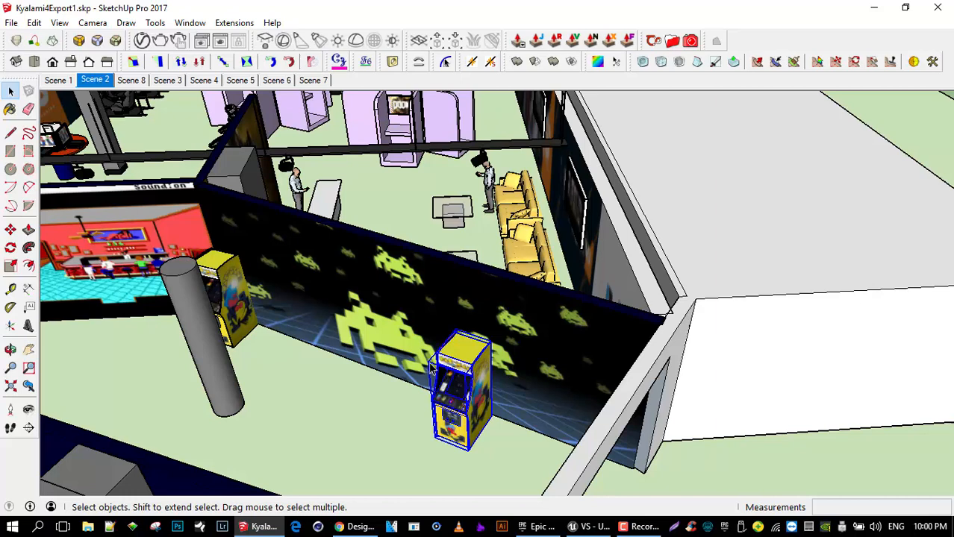
middle_click_drag(430, 365, 436, 379)
middle_click_drag(508, 317, 503, 360, "shift")
scroll(592, 253, "down", 2)
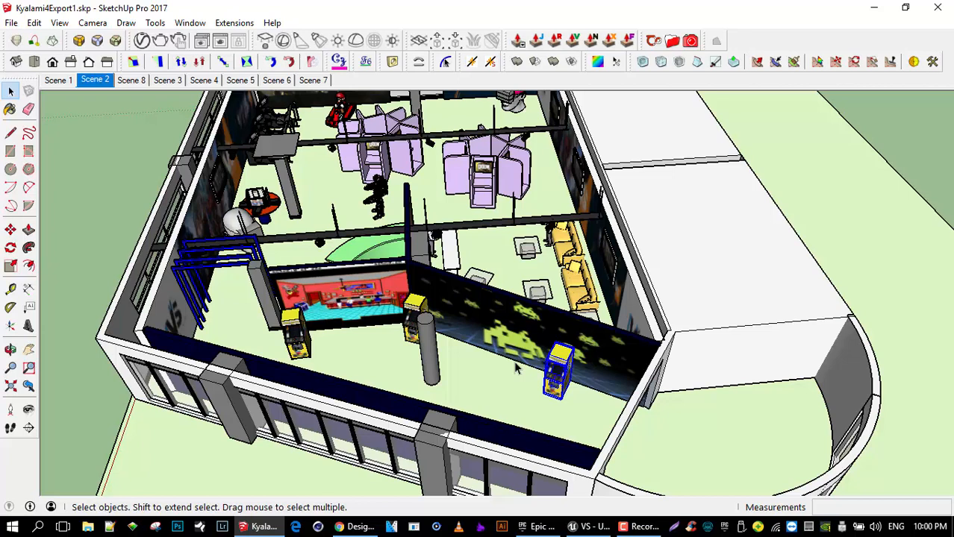
scroll(528, 348, "down", 2)
middle_click_drag(528, 348, 427, 363)
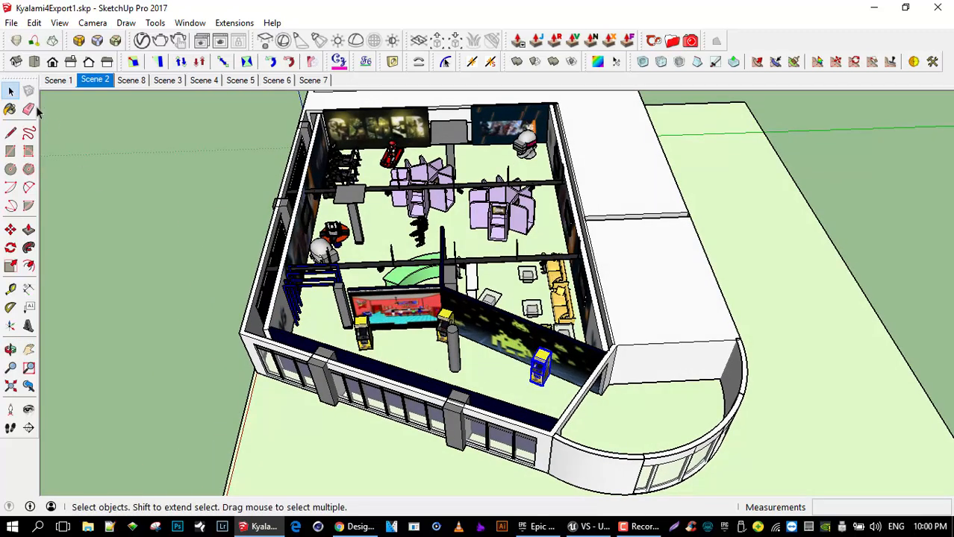
- Select the Pac-Man arcade machine in front of the red bar graphic wall
scroll(370, 330, "up", 3)
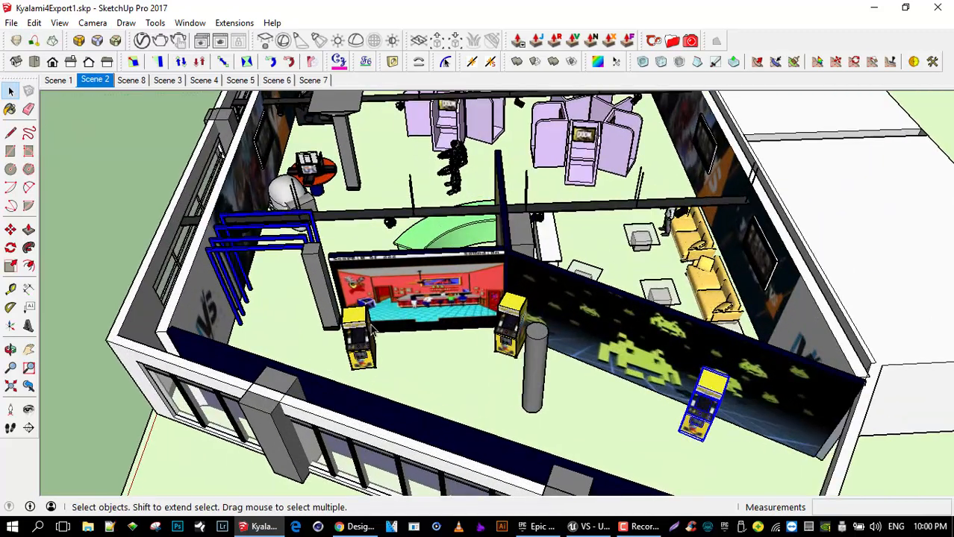
scroll(371, 331, "up", 2)
left_click(362, 340)
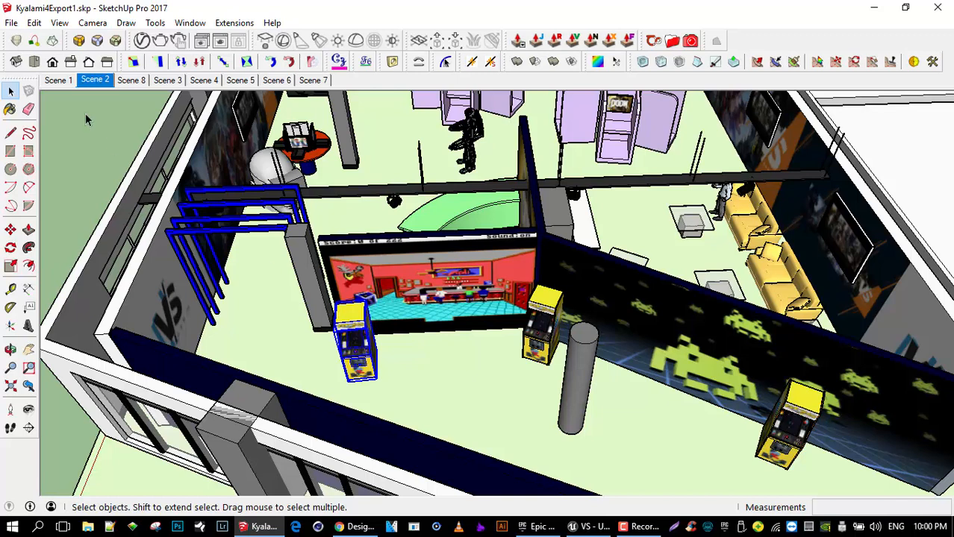
left_click(11, 23)
left_click(191, 23)
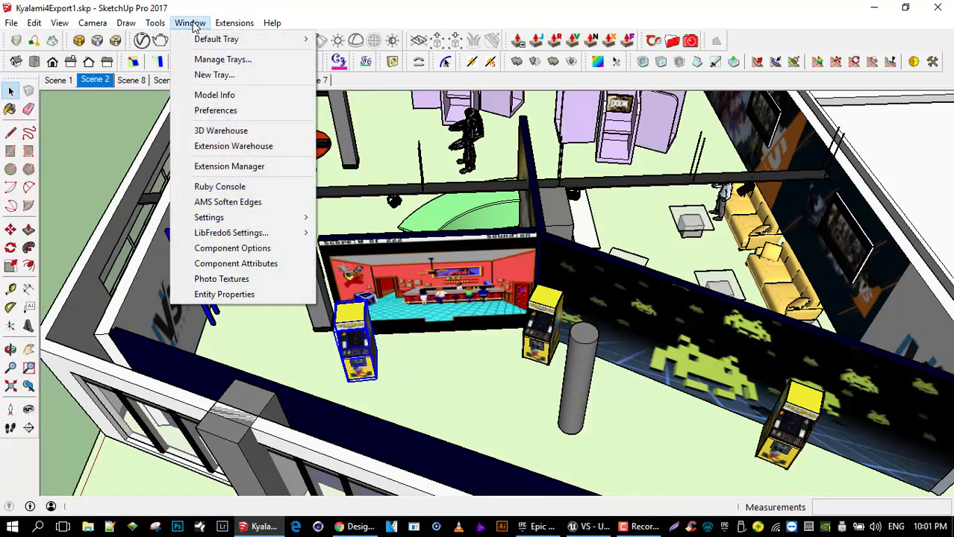
mouse_move(158, 25)
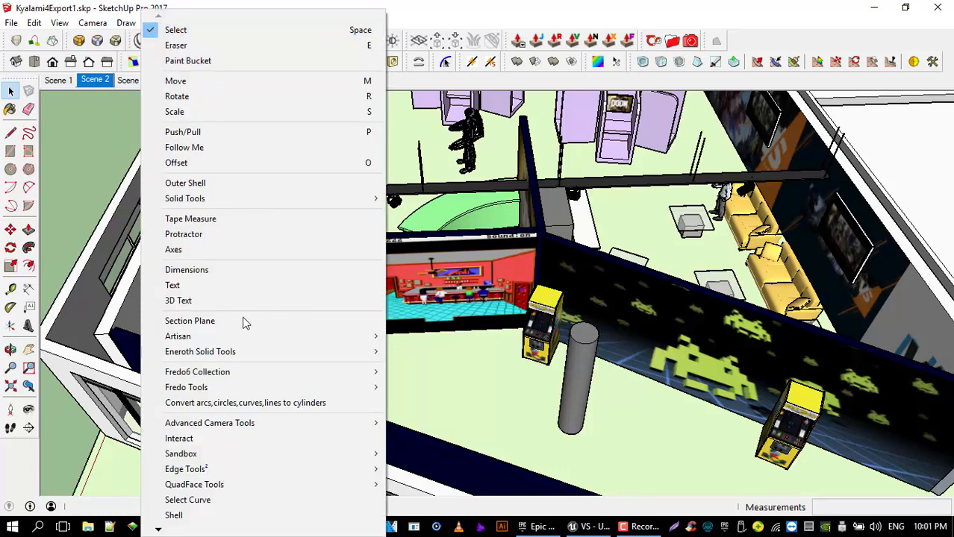
mouse_move(252, 489)
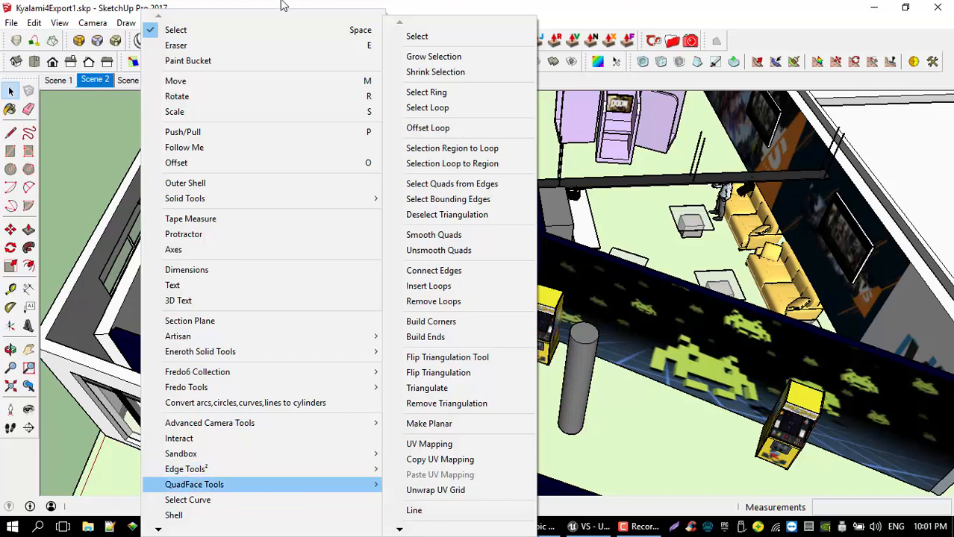
left_click(215, 14)
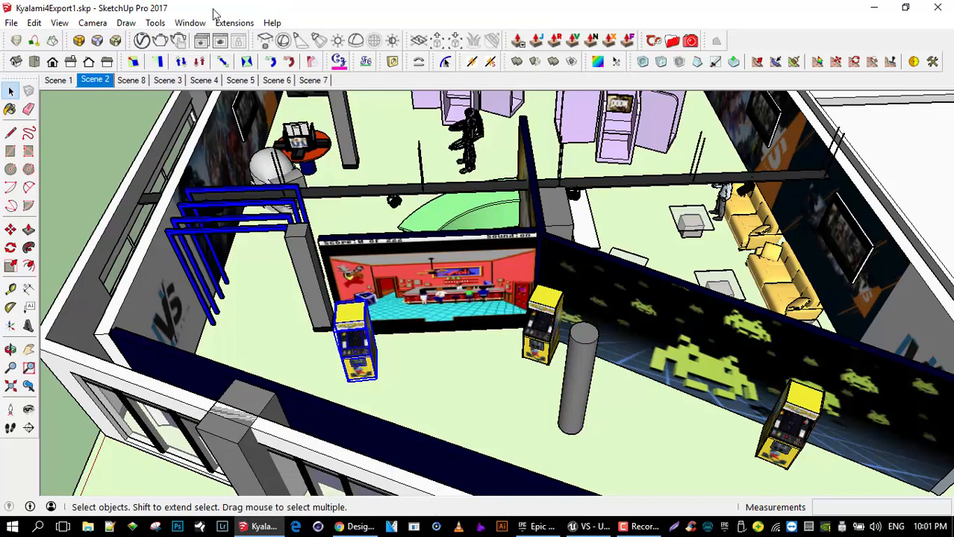
- Open the 3D model export with the OBJ file type, review its export options, and close it without exporting
left_click(12, 23)
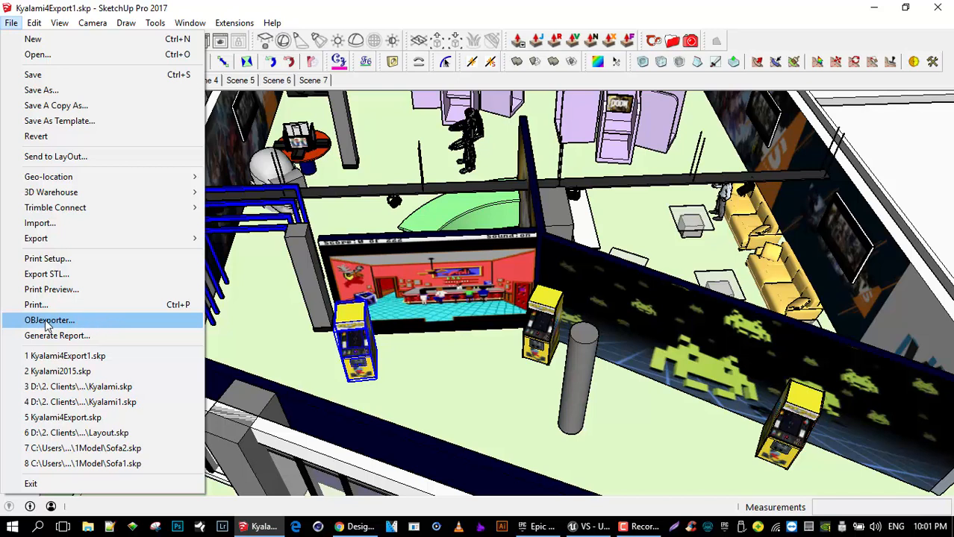
mouse_move(54, 242)
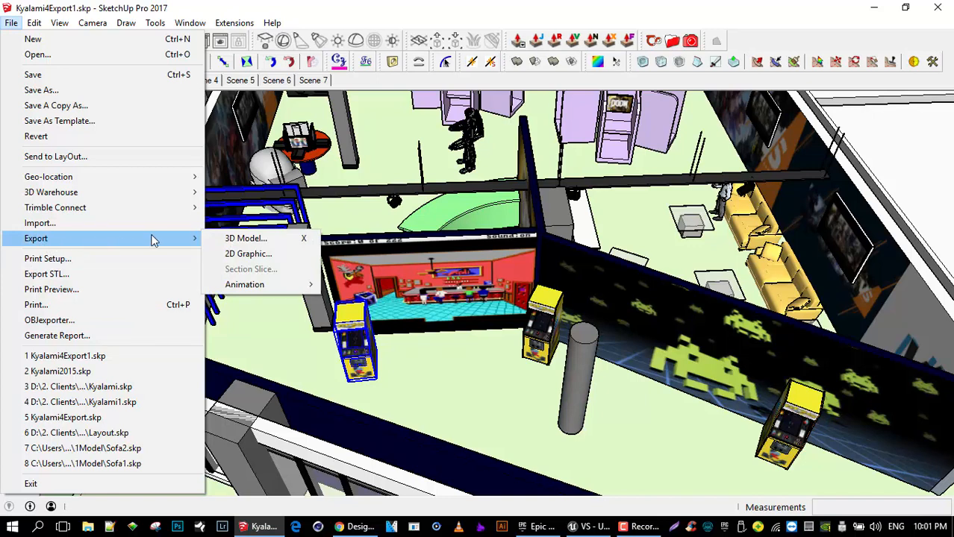
left_click(259, 241)
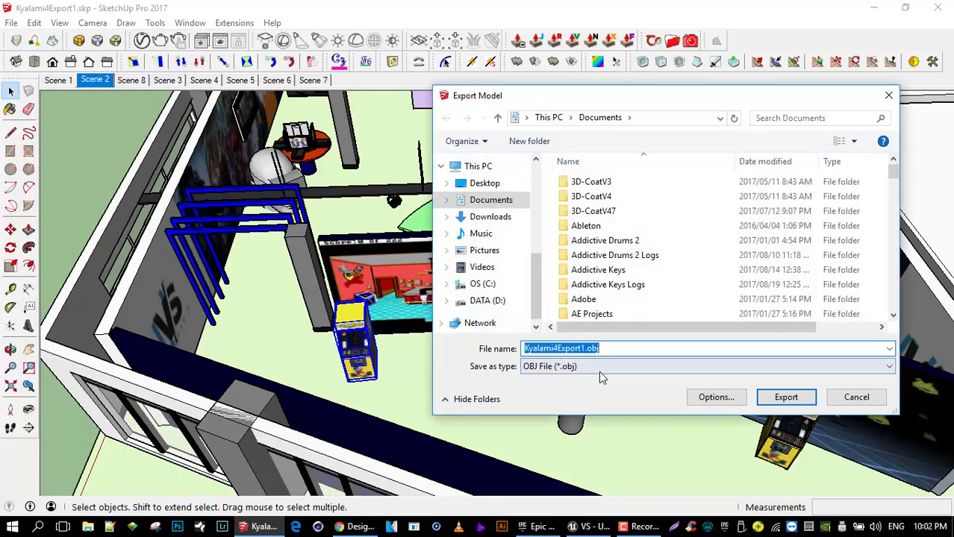
left_click(601, 367)
left_click(601, 367)
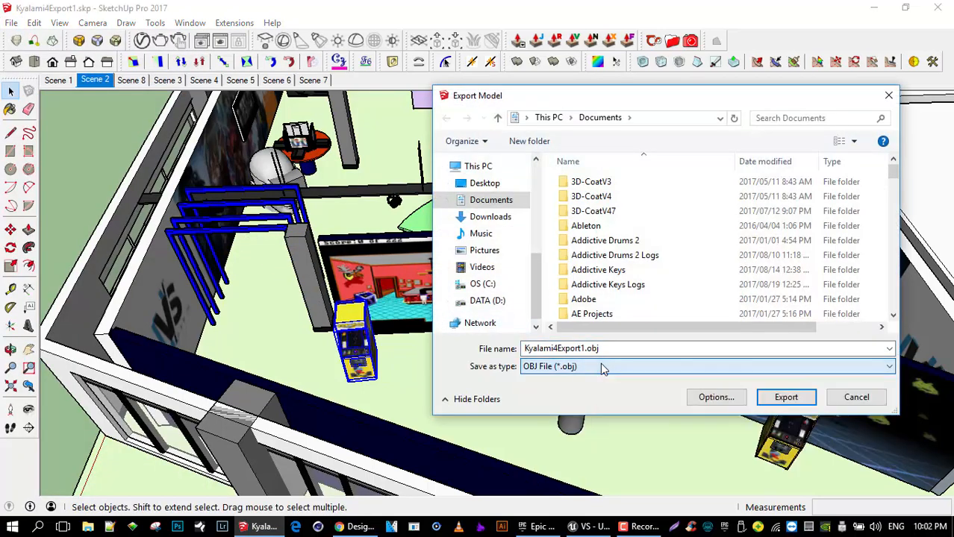
left_click(715, 398)
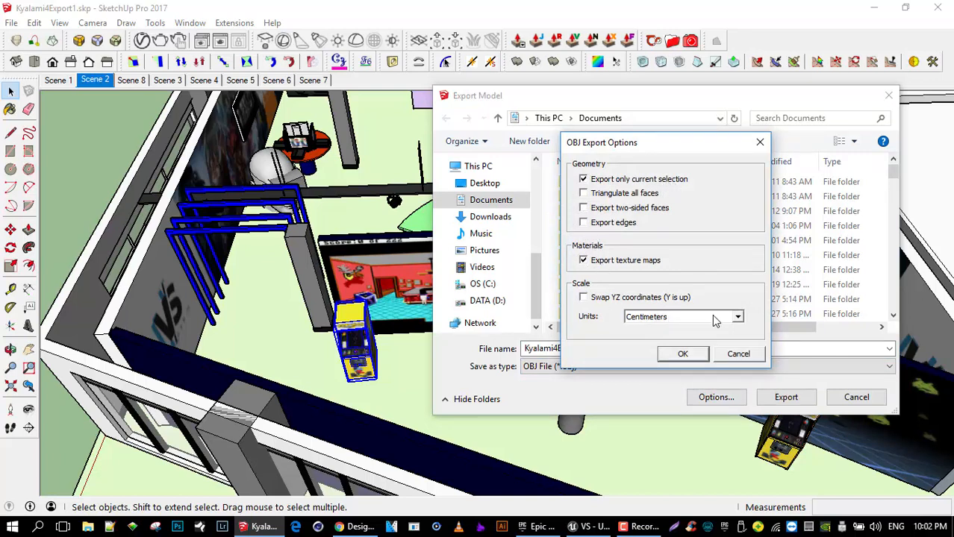
left_click(685, 358)
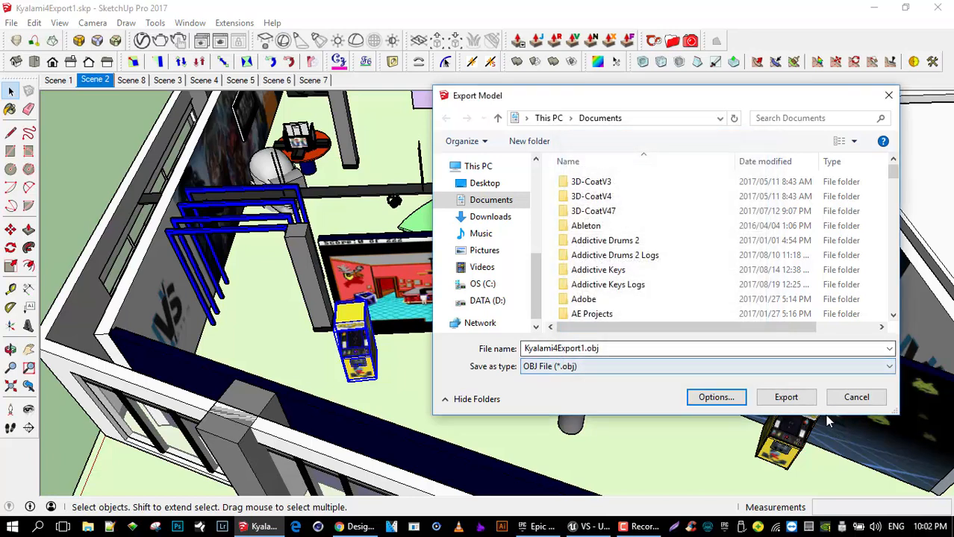
left_click(857, 398)
- Look up the shortcut assigned to File/Export/3D Model by filtering the shortcut preferences for "expo", and close the preferences unchanged
left_click(191, 25)
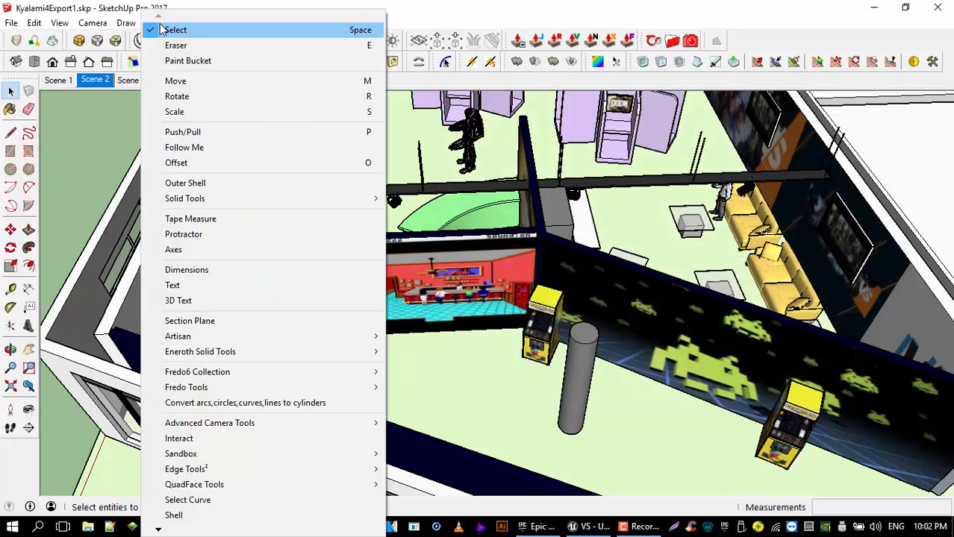
left_click(171, 14)
left_click(224, 24)
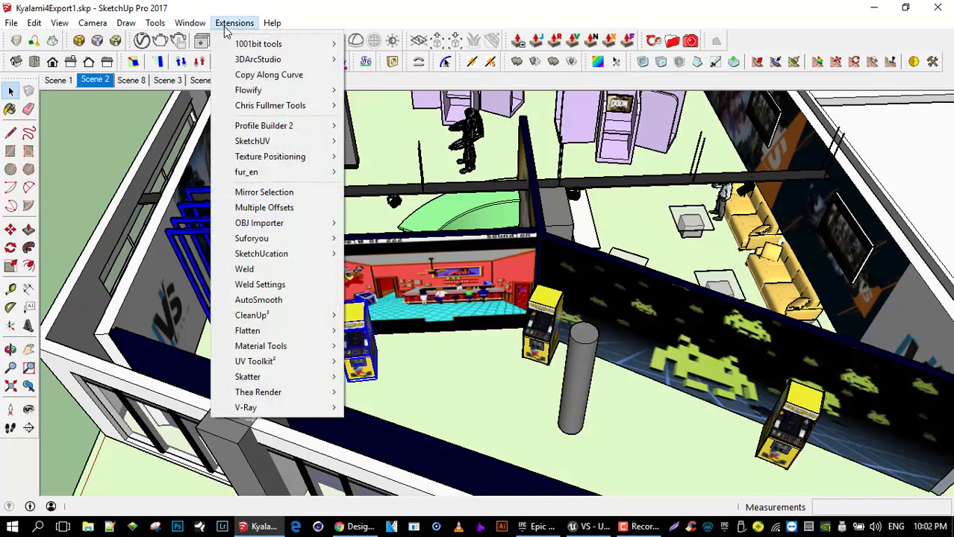
mouse_move(179, 10)
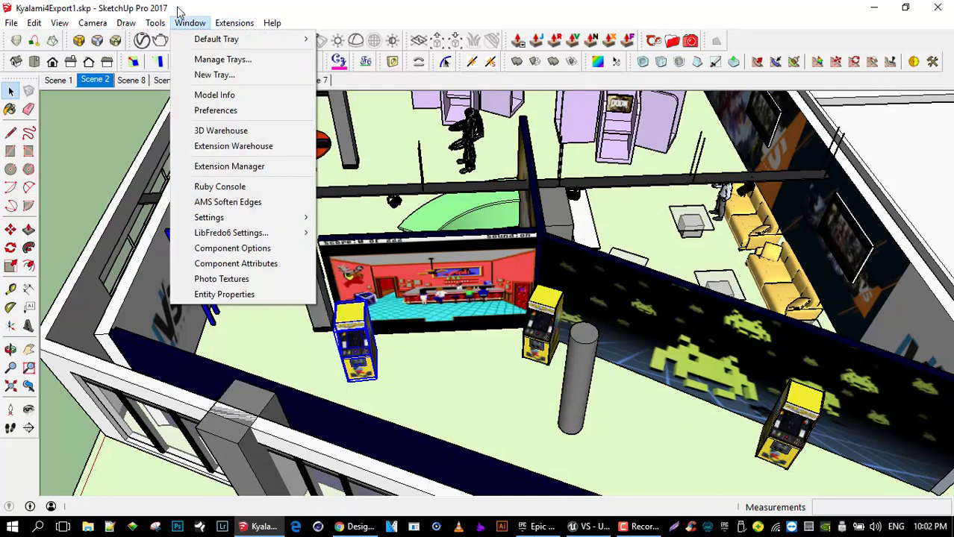
left_click(232, 119)
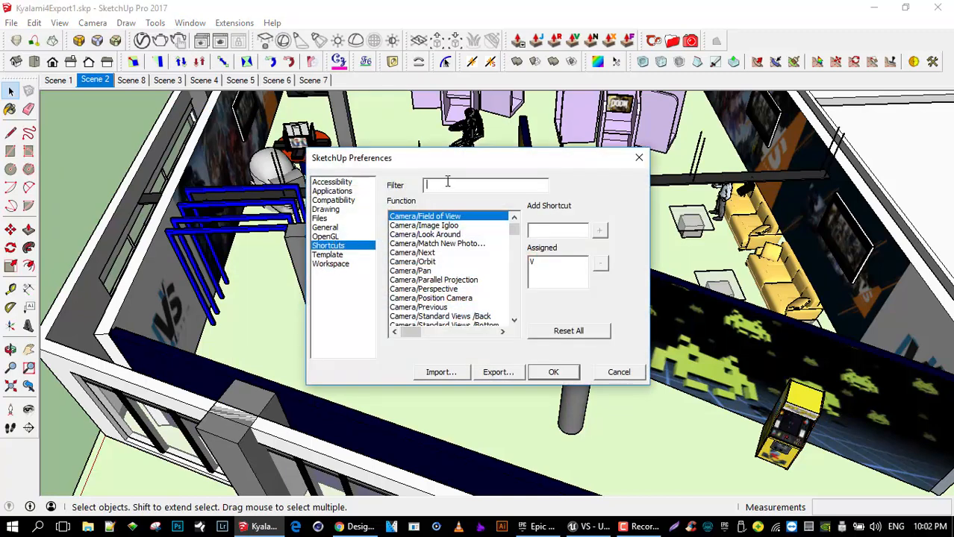
type("expo")
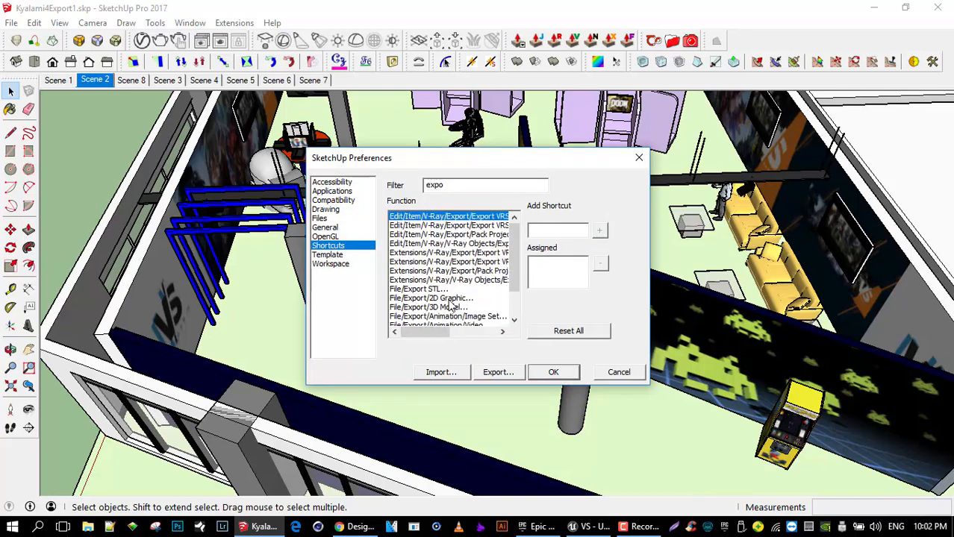
left_click(426, 308)
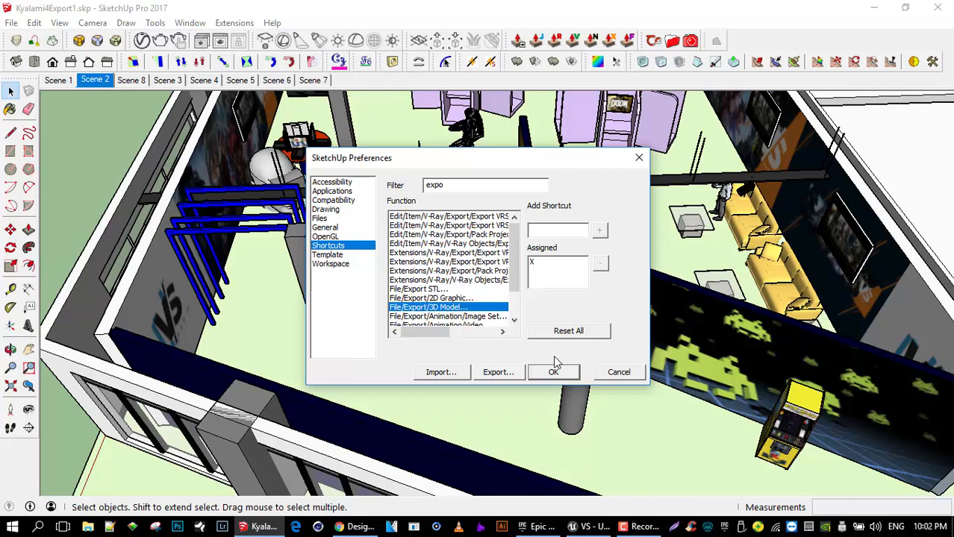
left_click(619, 373)
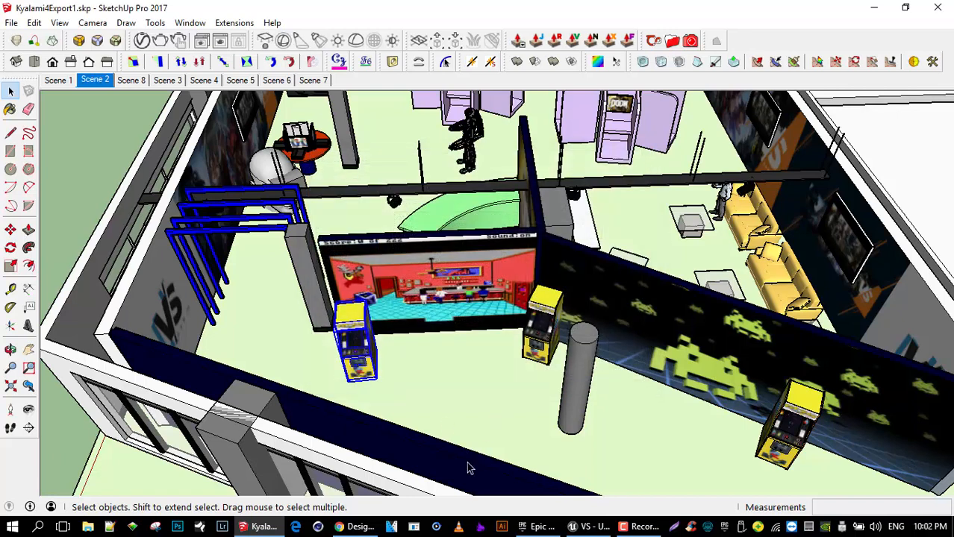
- Reselect the Pac-Man arcade machine in front of the red bar graphic wall and review its OBJ export options
left_click(441, 389)
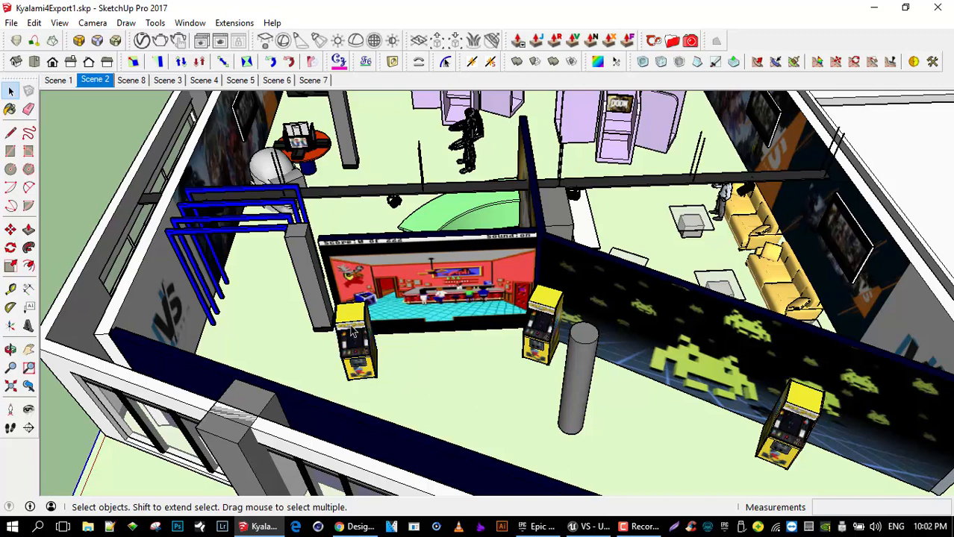
left_click(356, 326)
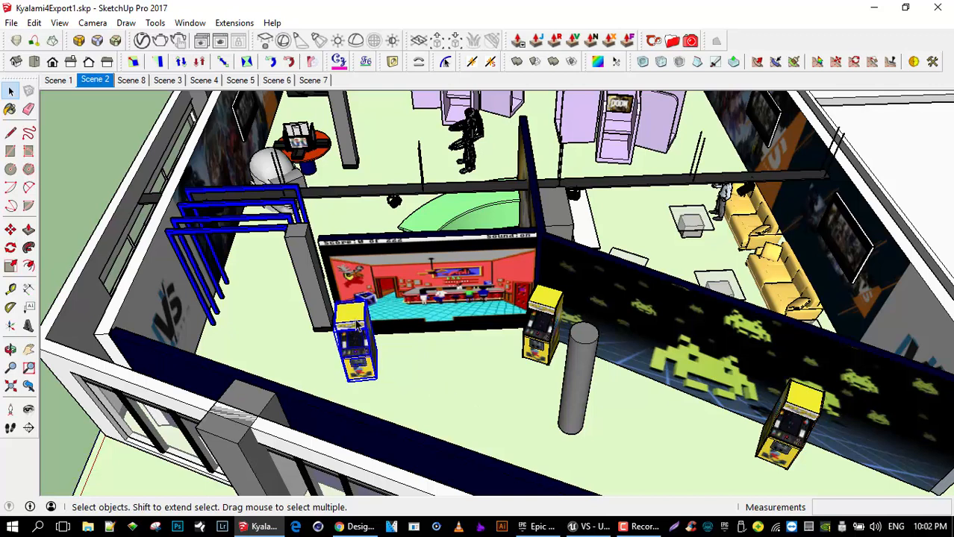
key("ctrl+e")
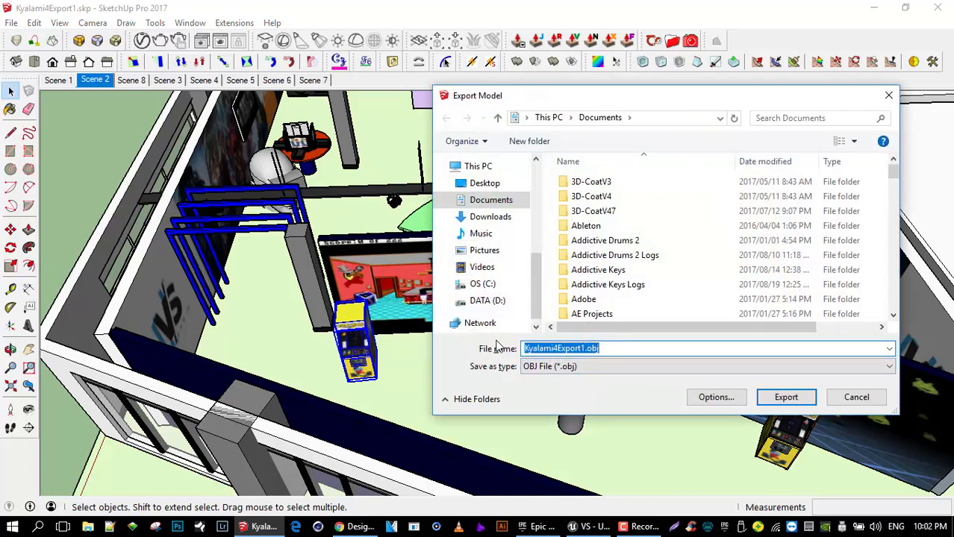
left_click(729, 401)
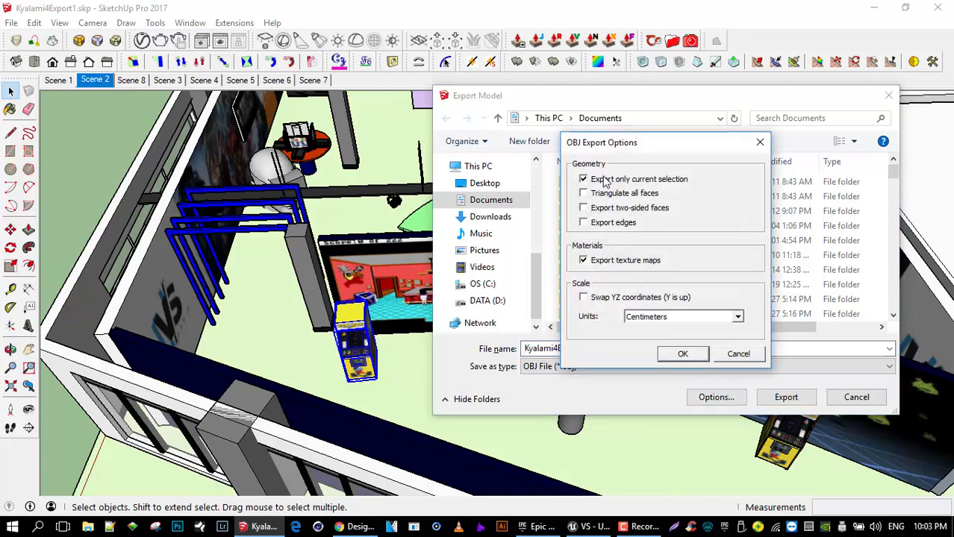
left_click(738, 353)
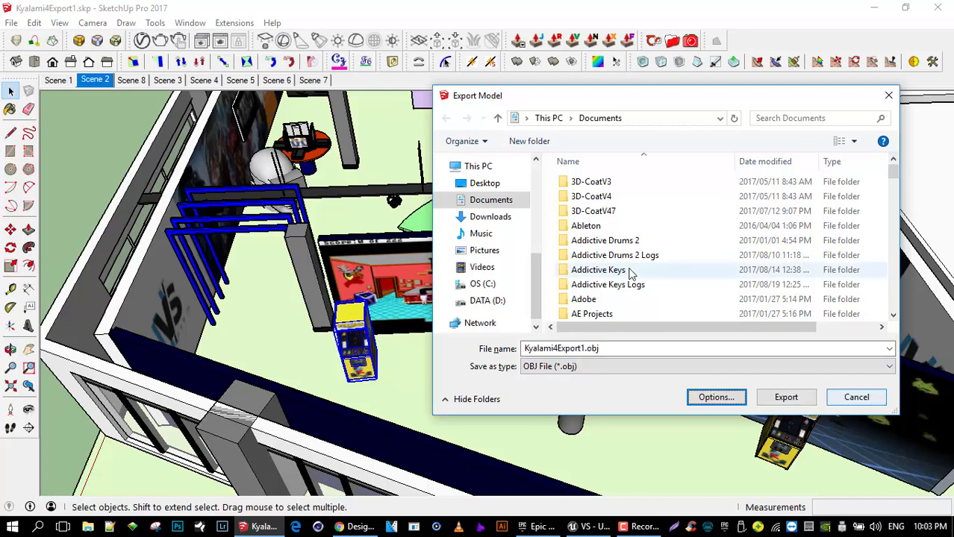
- Browse the export destination to the OBJs folder under D:\2. Clients\VS, examine its files, and cancel the export
left_click(486, 301)
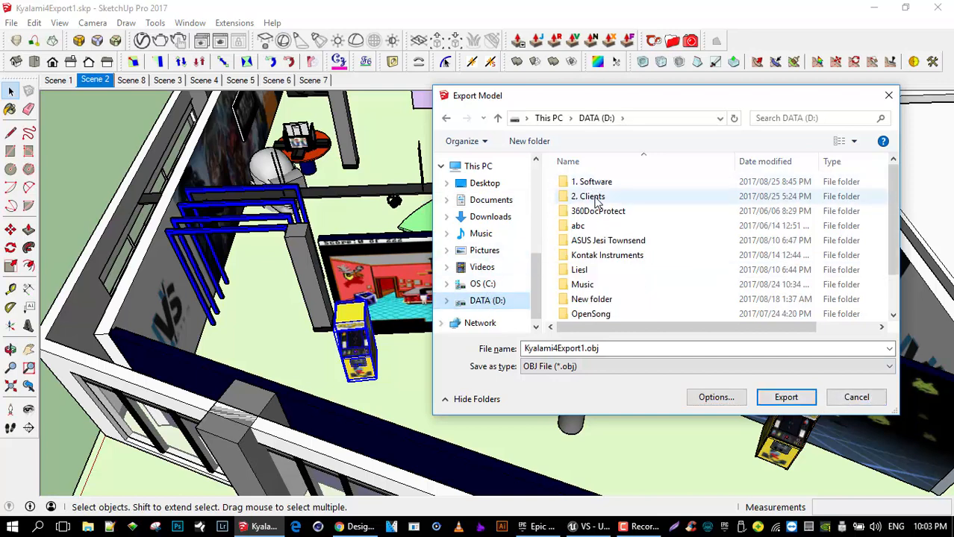
double_click(597, 202)
key("v")
key("Return")
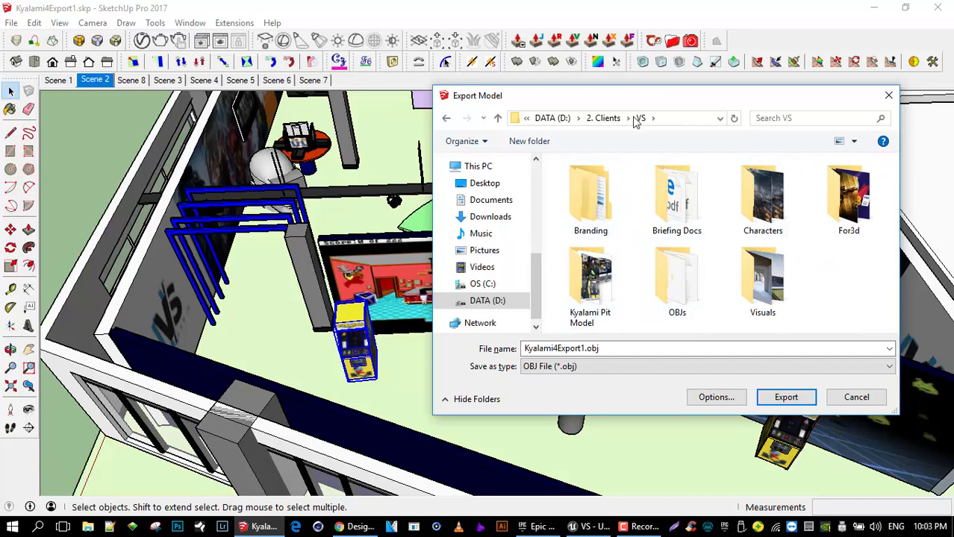
double_click(683, 289)
scroll(806, 201, "down", 10)
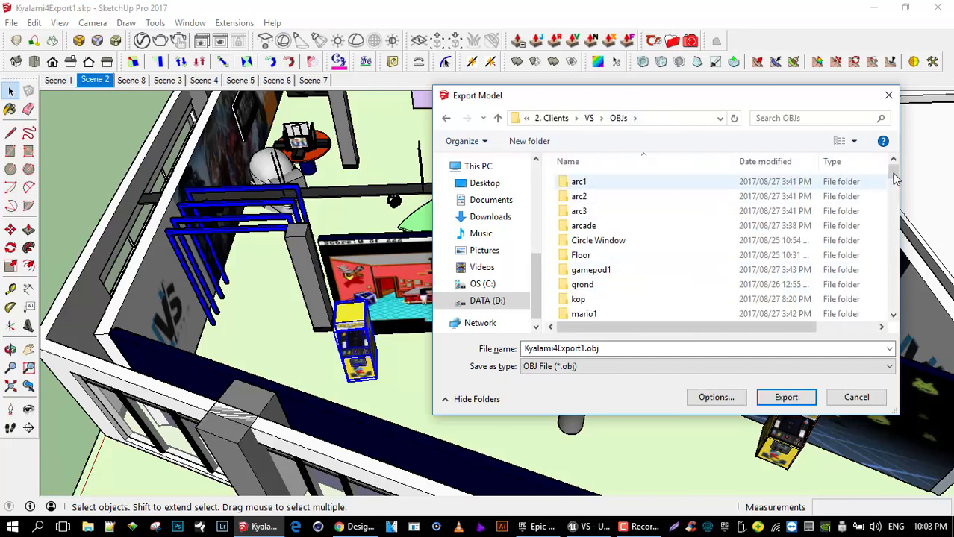
left_click_drag(901, 223, 909, 202)
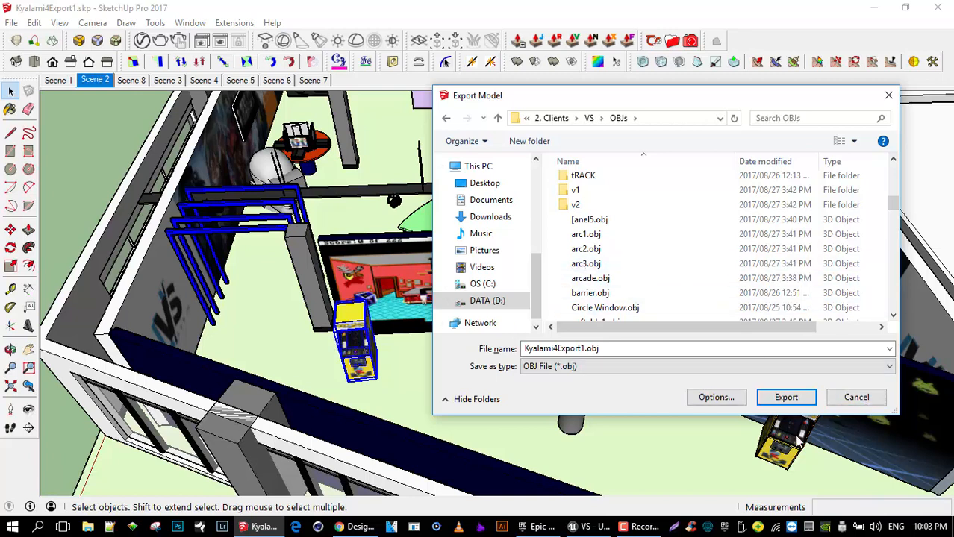
left_click(855, 397)
- Select the white rounded pod beside the orange table, open the 3D model export for it, and cancel
mouse_move(494, 326)
middle_mouse_down()
mouse_move(408, 331)
mouse_move(500, 299)
middle_mouse_up()
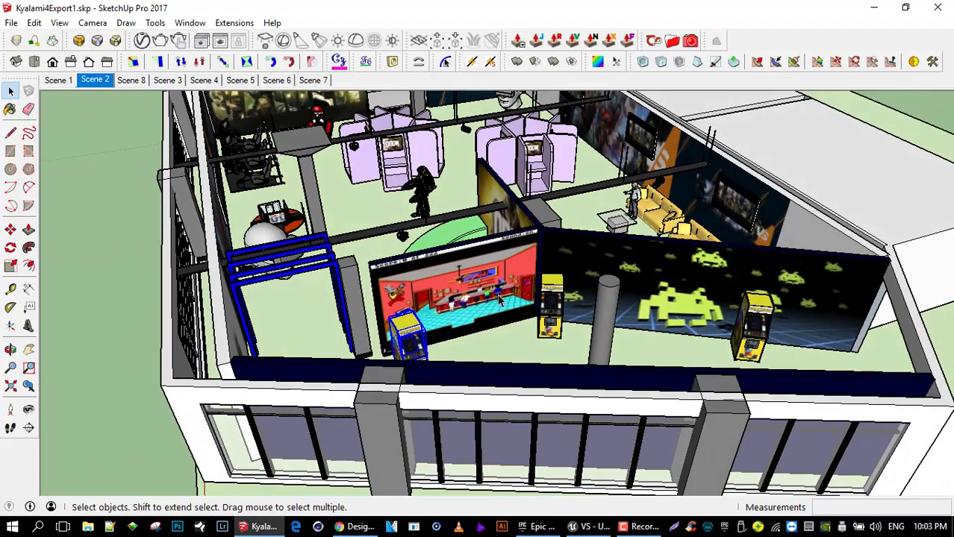
mouse_move(554, 347)
middle_mouse_down()
mouse_move(472, 374)
mouse_move(279, 255)
middle_mouse_up()
left_click(272, 260)
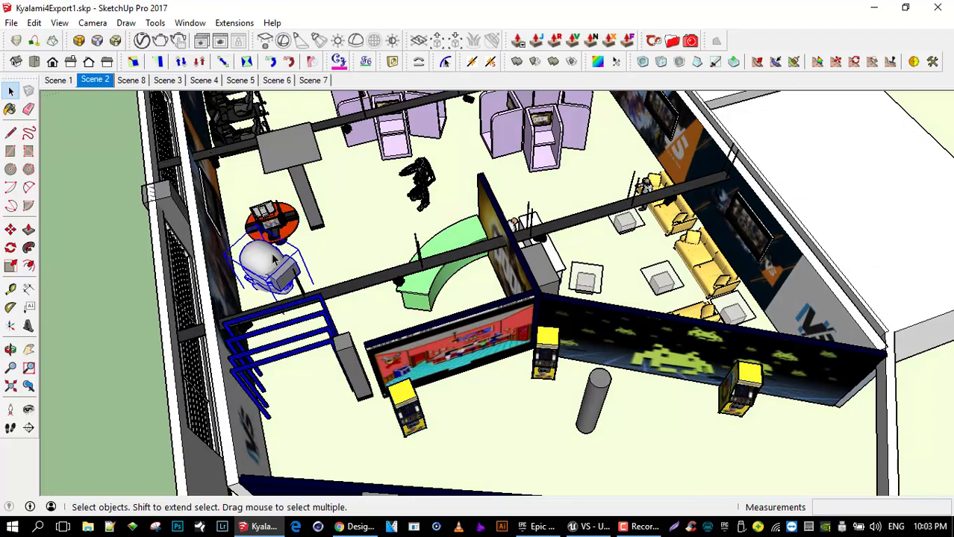
key("ctrl+e")
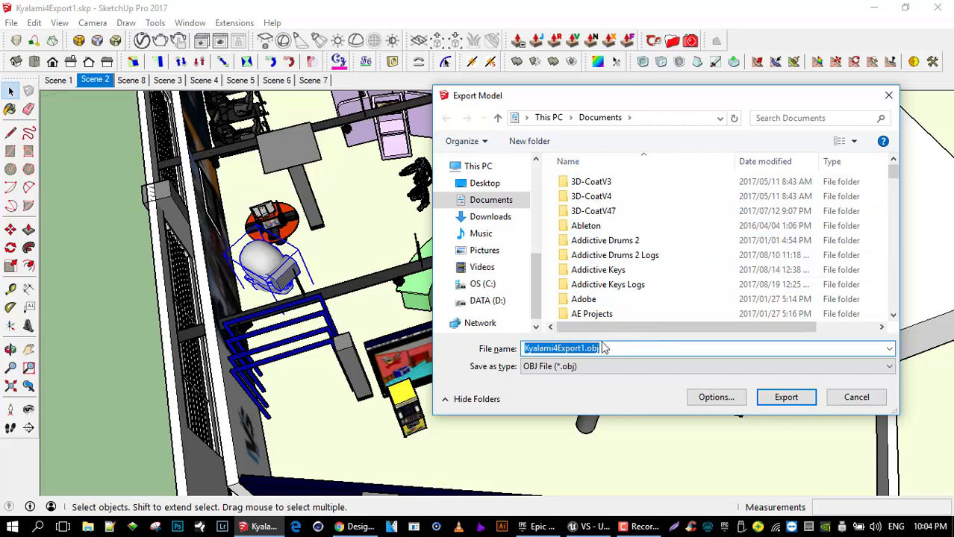
left_click(859, 400)
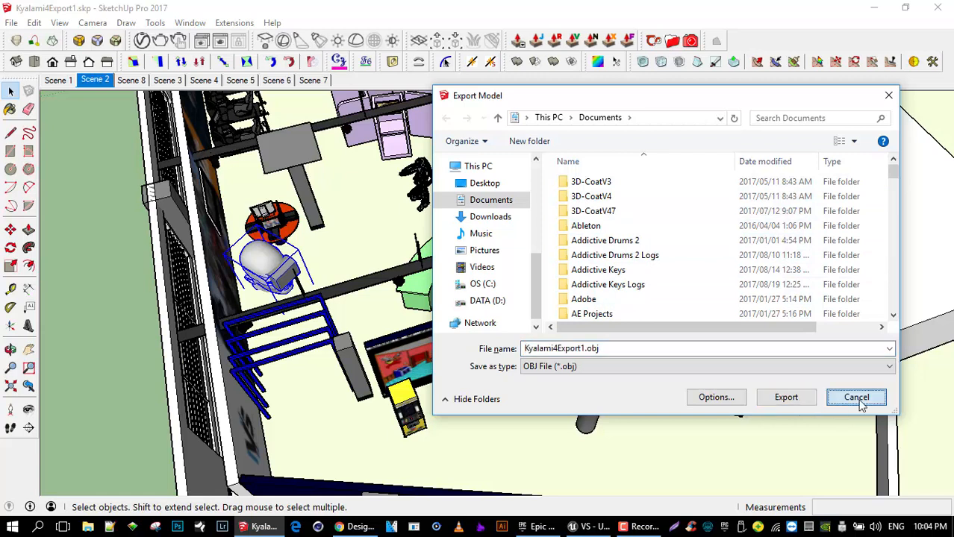
- Switch to the Unreal Editor and examine the VSKyalami2017 level's building and track from outside
left_click(585, 529)
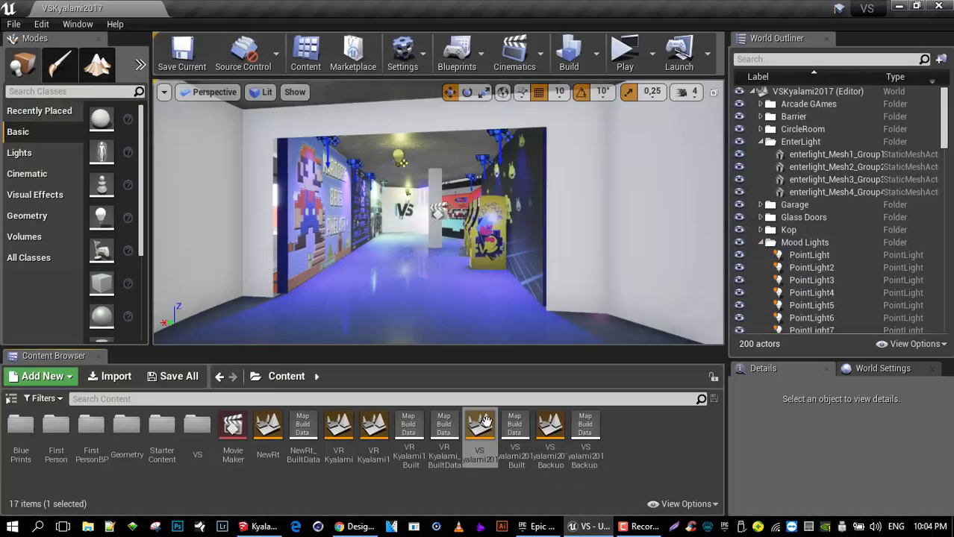
left_click_drag(466, 236, 333, 200)
right_click_drag(396, 211, 384, 276)
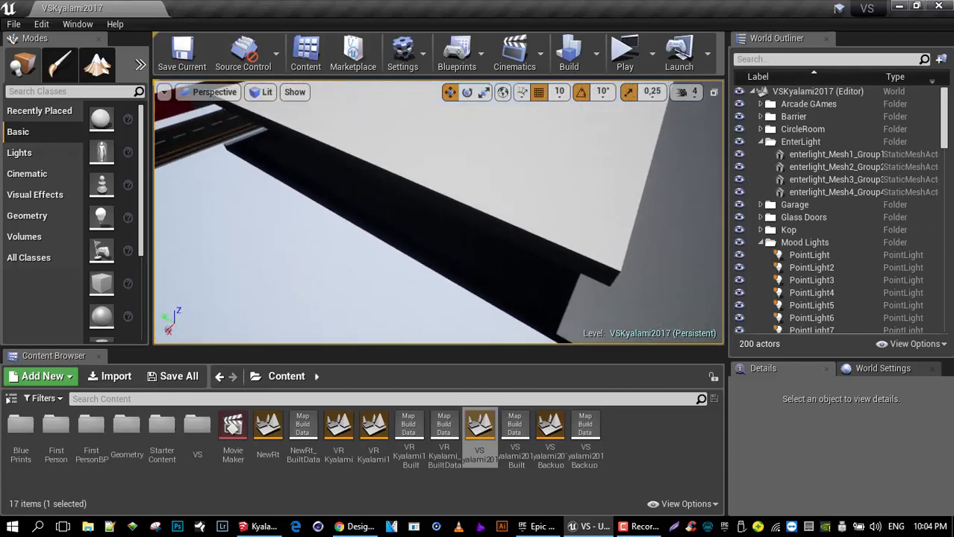
key("s")
right_click_drag(442, 211, 429, 203)
right_click_drag(313, 181, 359, 186)
left_click_drag(282, 299, 325, 269, "alt")
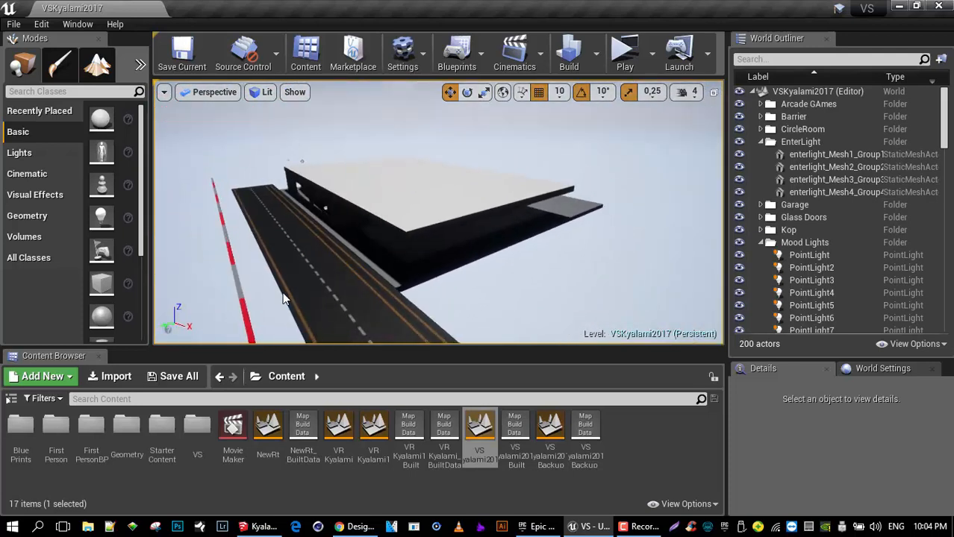
- Try raising the Track mesh to a Z location of 990 and deleting it, and undo both changes
left_click(303, 253)
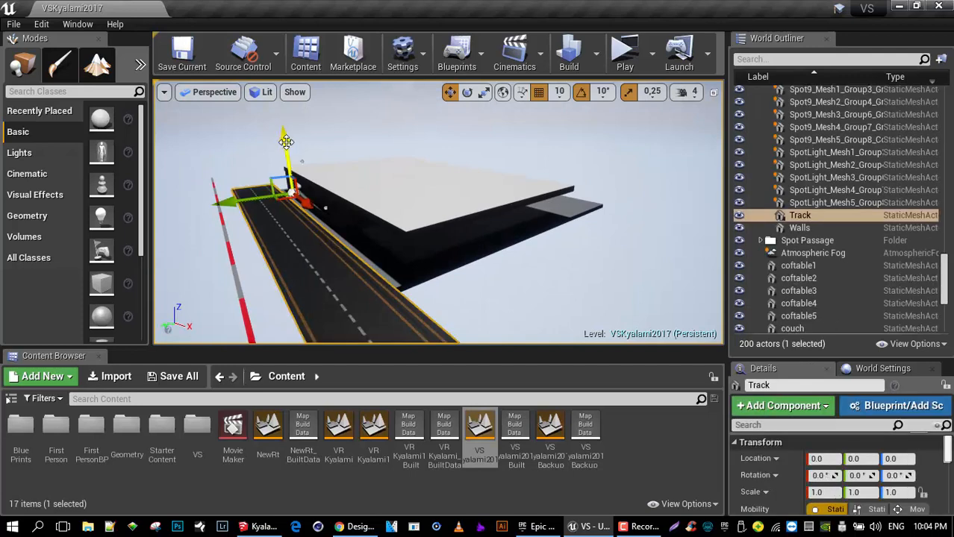
left_click_drag(286, 150, 296, 100)
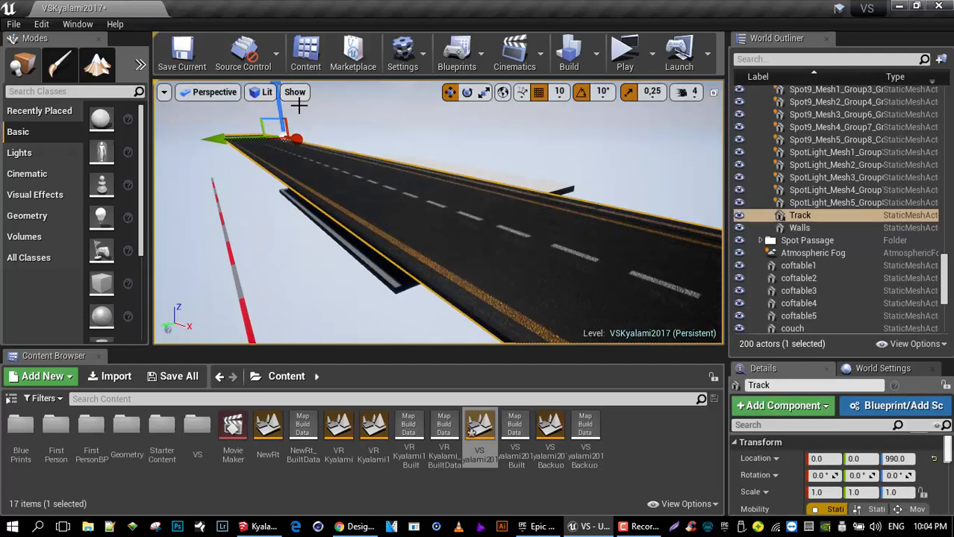
key("Delete")
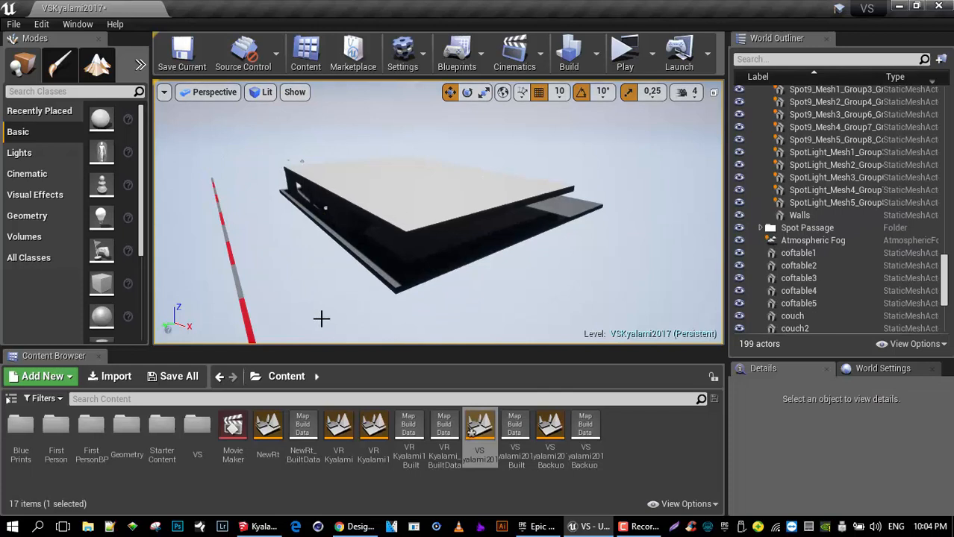
key("ctrl+z")
key("ctrl+z")
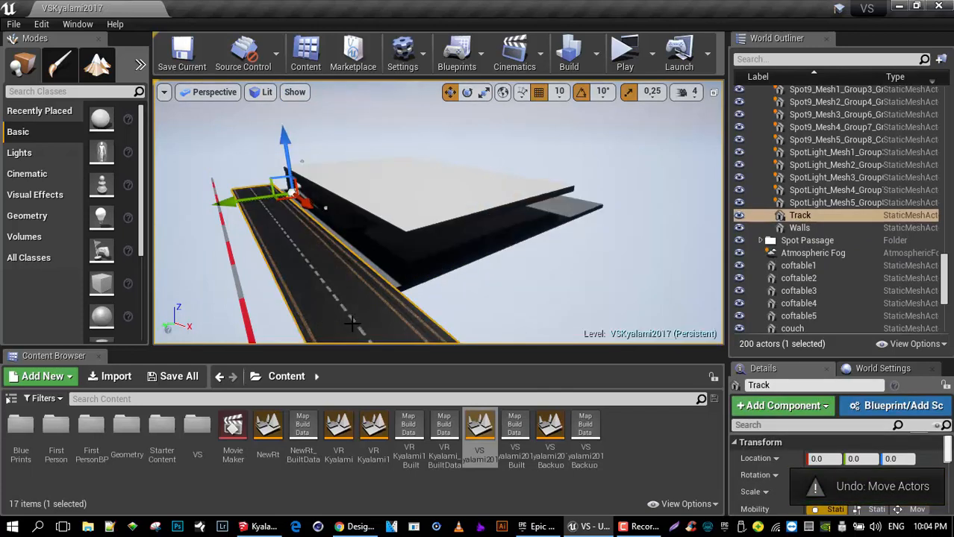
- Hide the Roof mesh in the level to expose the building's interior from above
left_click_drag(438, 223, 434, 203, "alt")
left_click(434, 202)
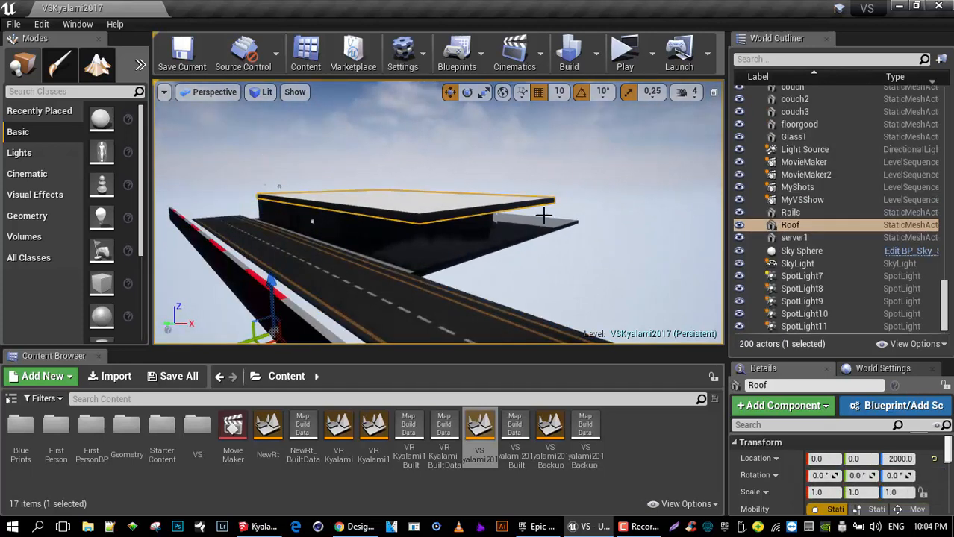
left_click(739, 225)
left_click_drag(438, 216, 403, 254, "alt")
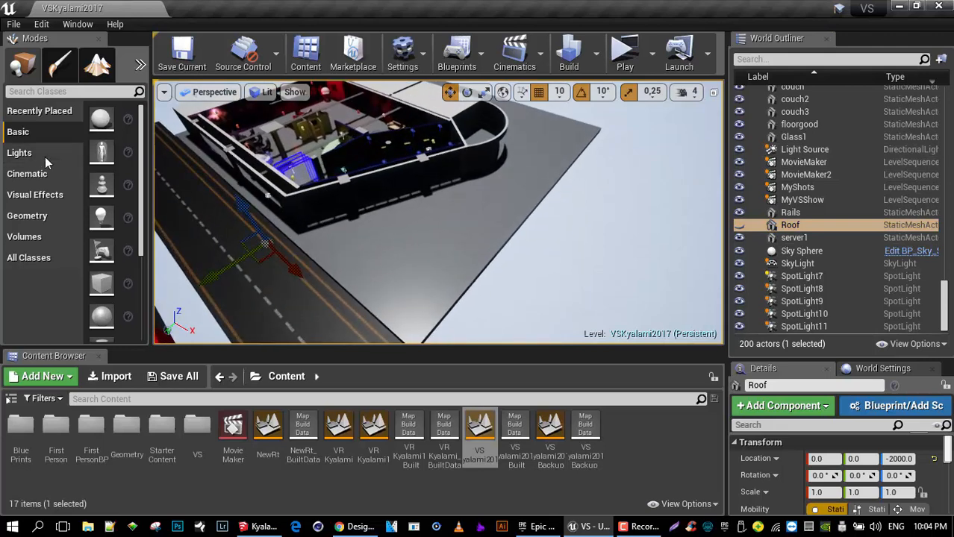
- Examine the roofless building's interior from above and select the arc3 arcade mesh beside the angled dividing wall
left_click_drag(316, 149, 364, 142, "alt")
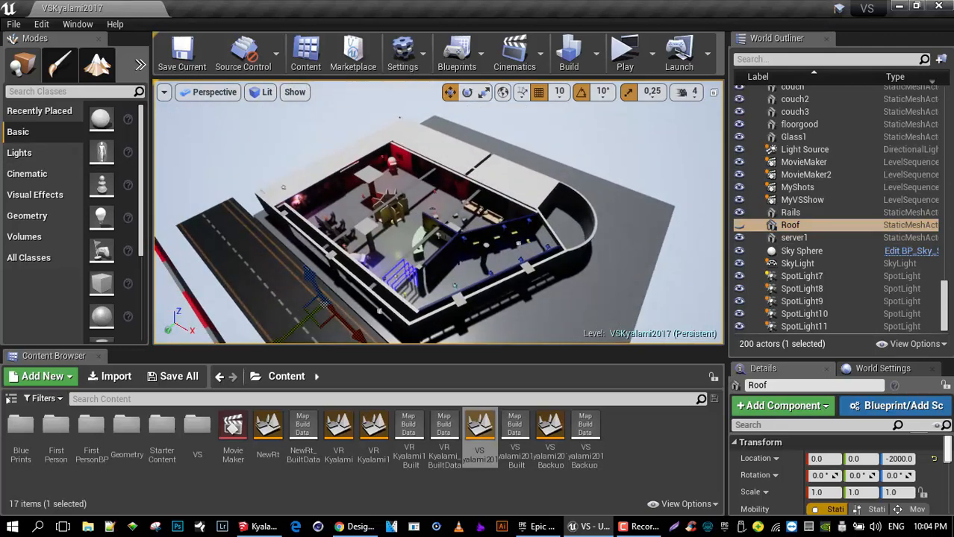
scroll(438, 213, "up", 8)
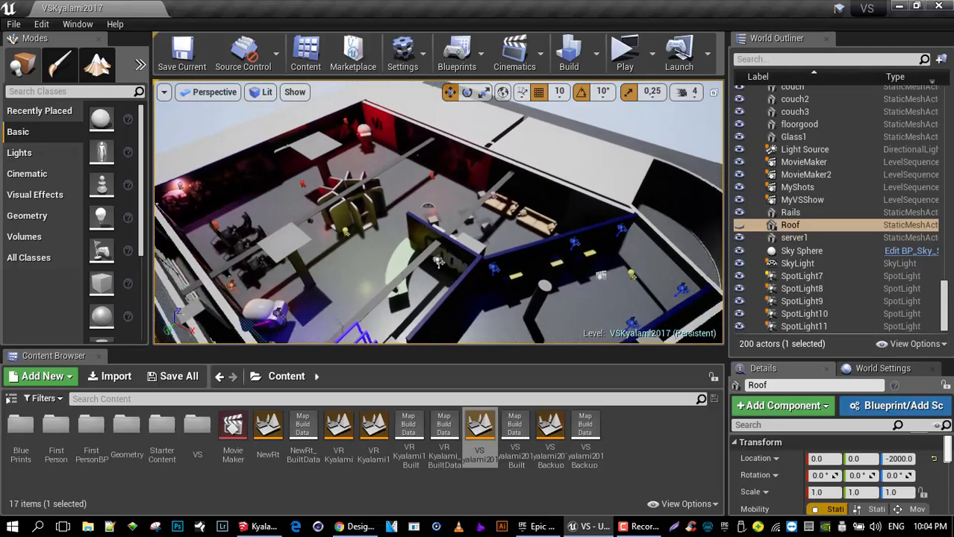
left_click_drag(418, 254, 420, 255, "alt")
middle_click_drag(418, 262, 451, 323)
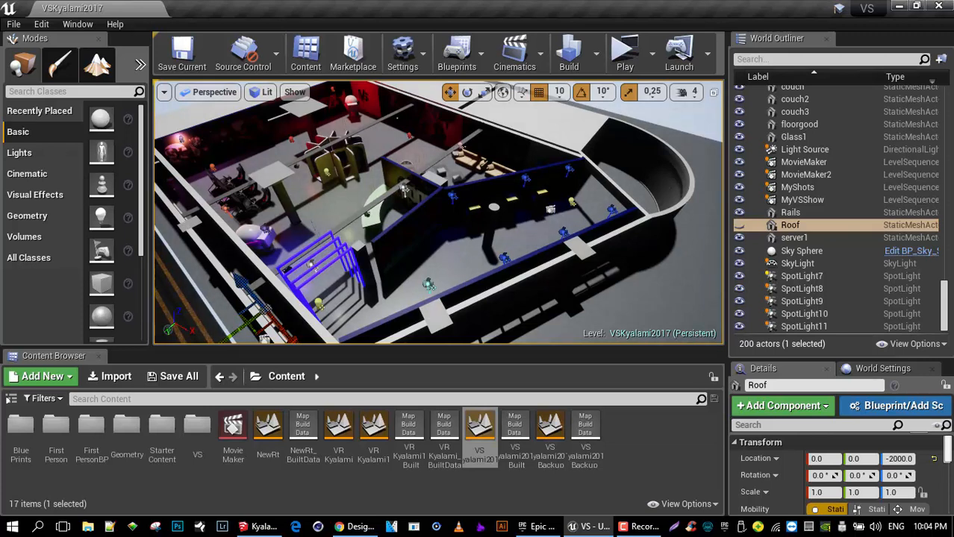
left_click(472, 218)
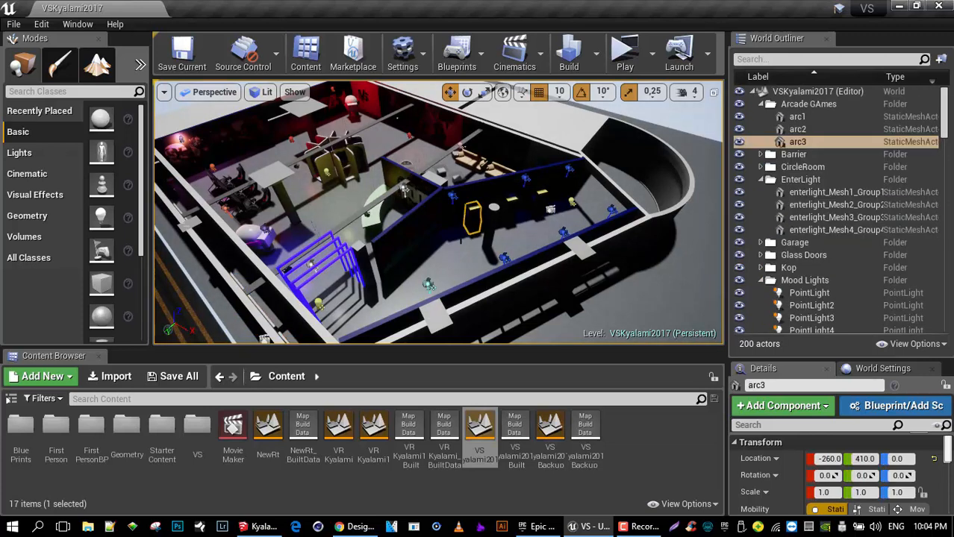
- Open the VS content folder's Models subfolder and look through its model folders
left_click(606, 471)
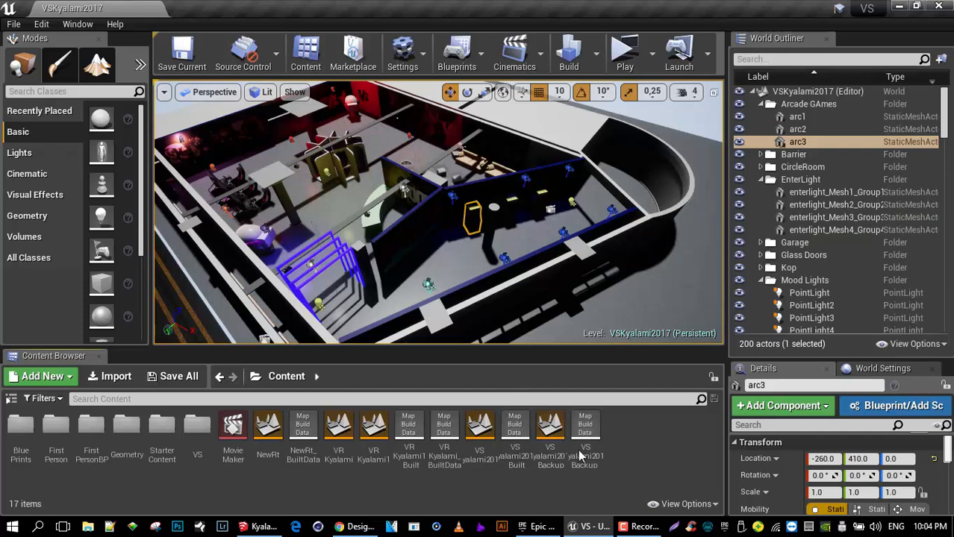
double_click(196, 429)
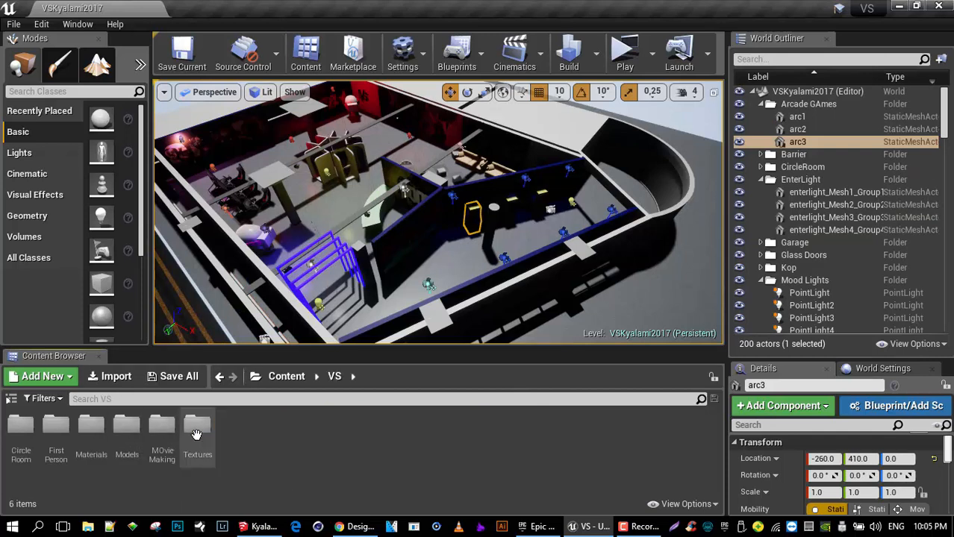
double_click(126, 429)
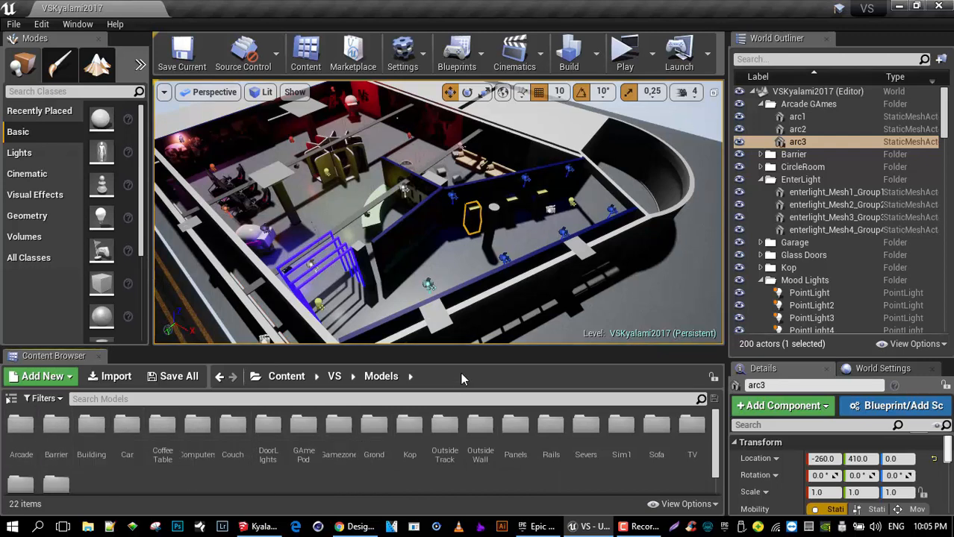
scroll(278, 449, "down", 1)
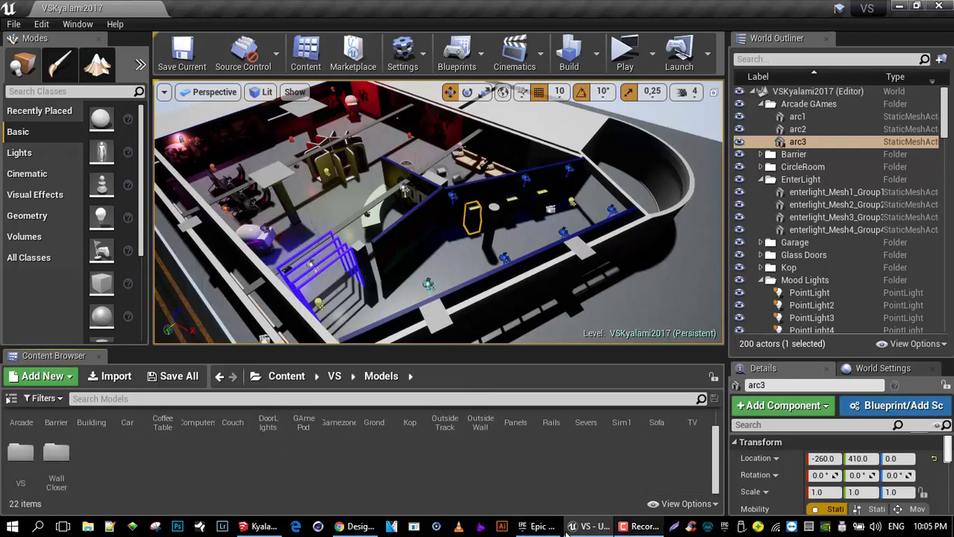
- Switch to SketchUp and select the red Mario kart in front of the GAMER wall
left_click(263, 527)
key("o")
middle_click_drag(424, 306, 506, 313)
left_click(12, 154)
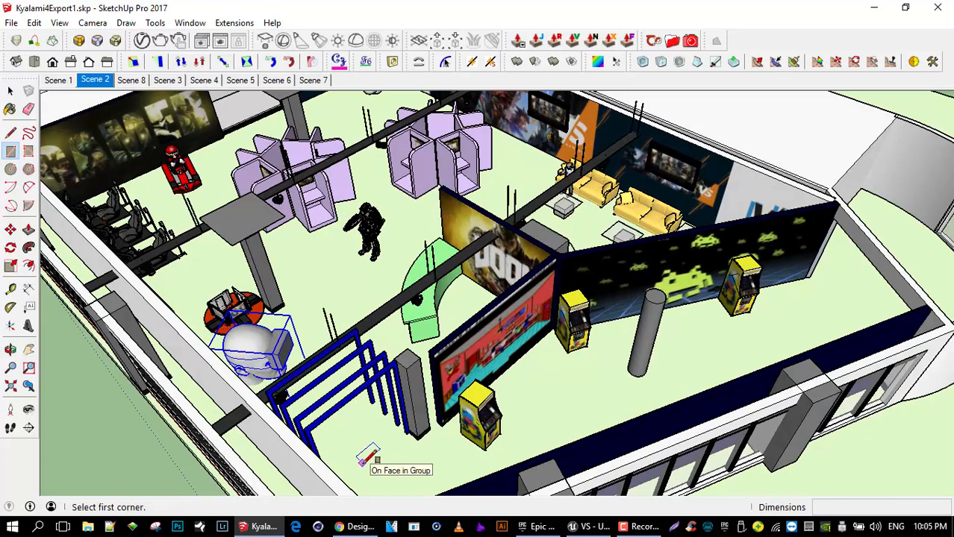
left_click(11, 91)
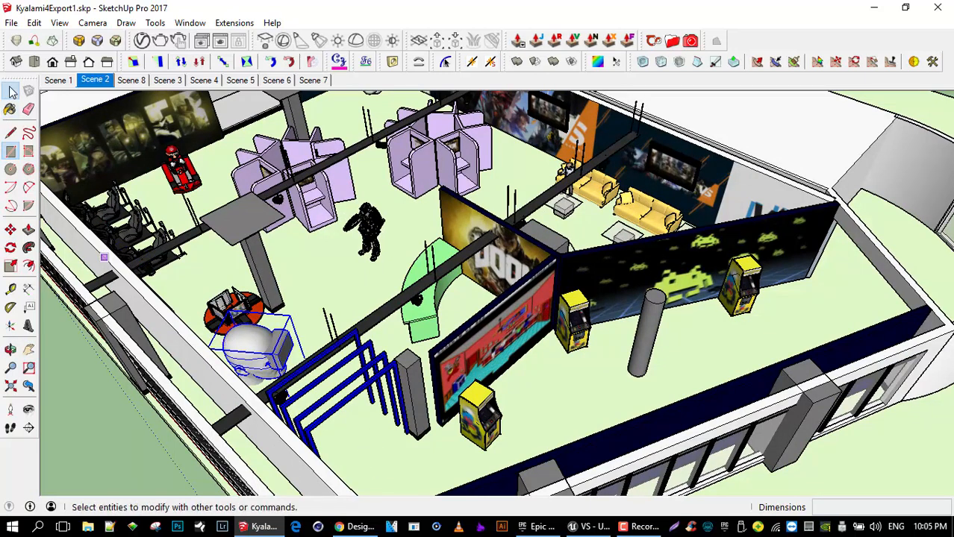
left_click(179, 166)
- Examine the selected Mario kart and its position relative to the racing simulators and gaming booths
middle_click_drag(314, 230, 217, 261)
middle_click_drag(229, 210, 333, 369, "shift")
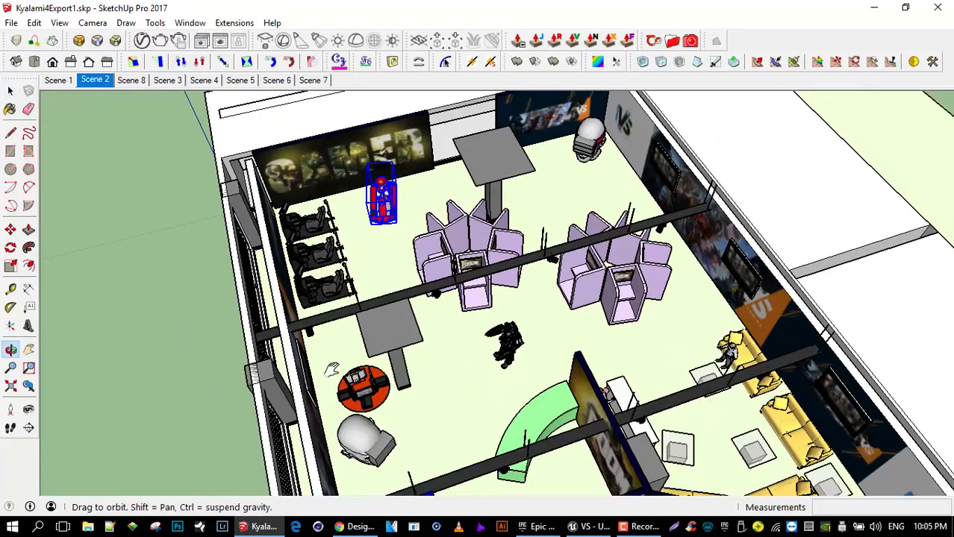
middle_click_drag(454, 315, 475, 292)
scroll(398, 190, "up", 2)
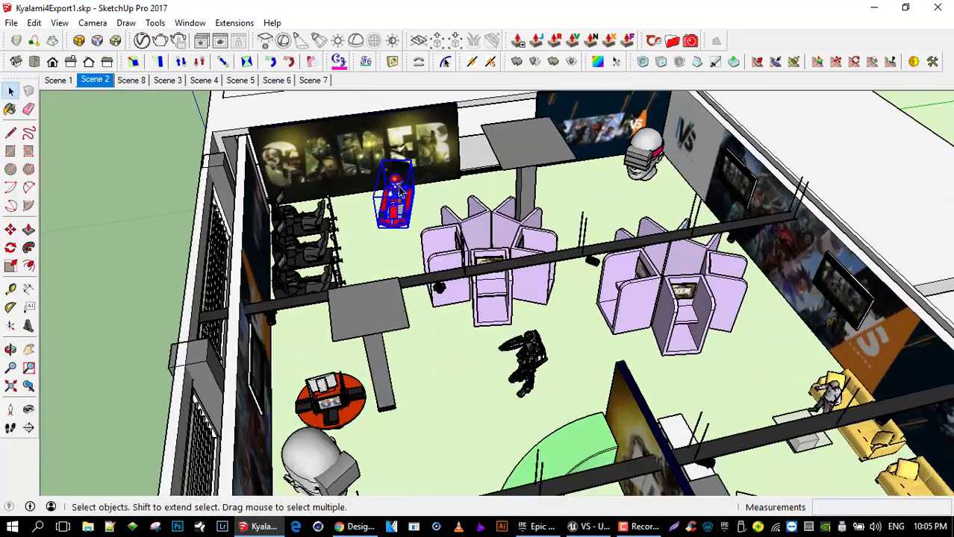
scroll(397, 189, "up", 4)
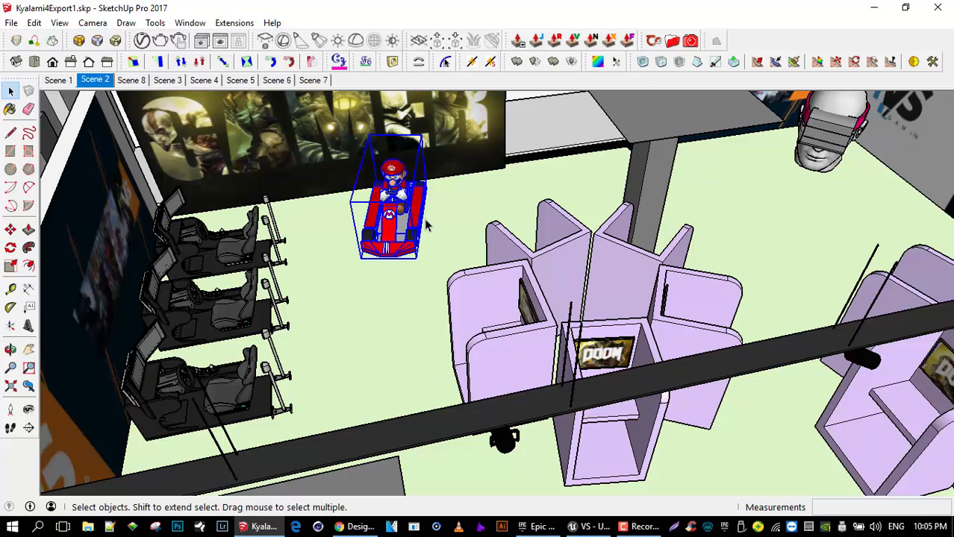
scroll(426, 226, "down", 10)
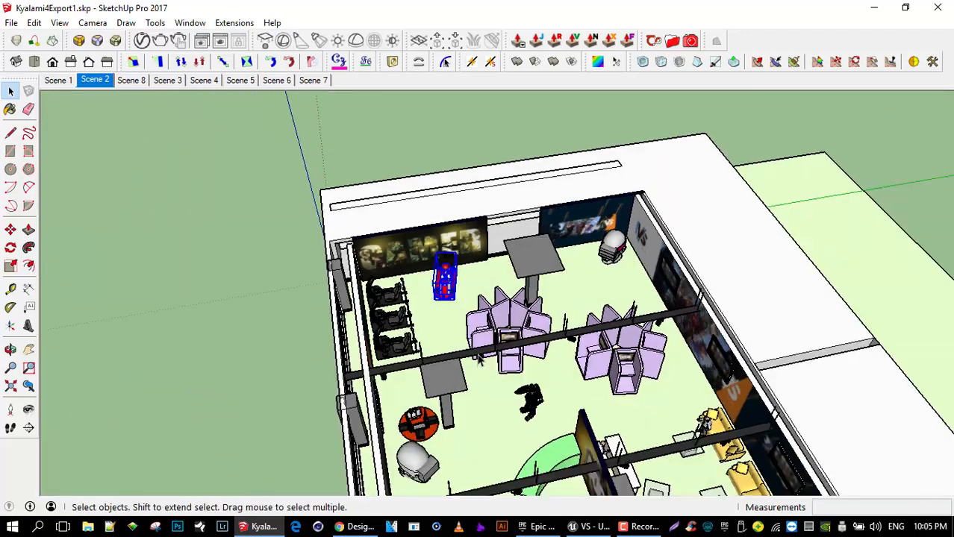
middle_click_drag(478, 360, 536, 357)
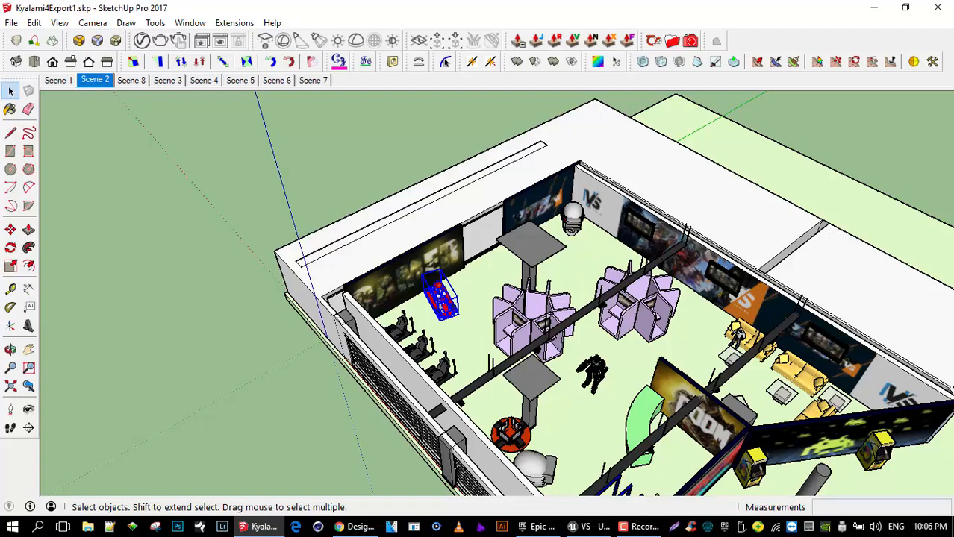
scroll(448, 322, "up", 5)
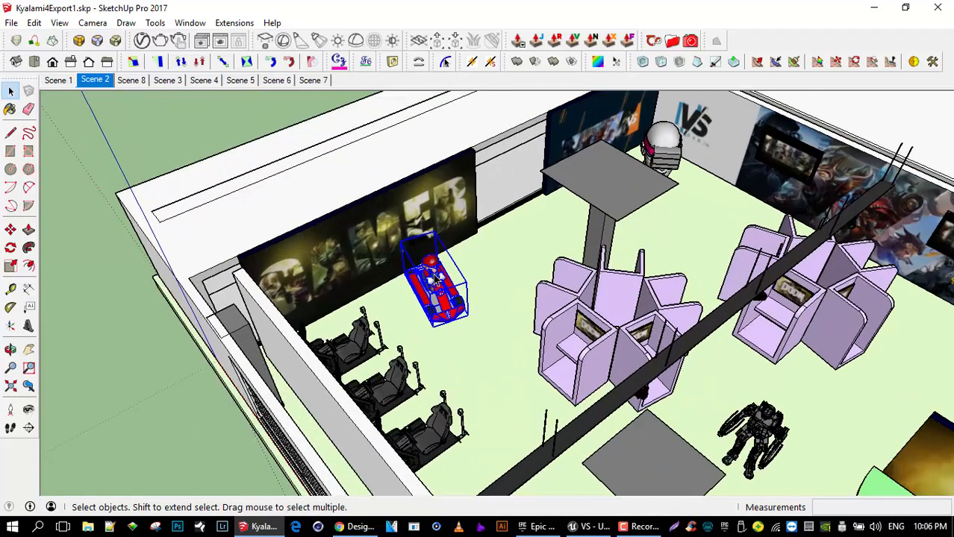
scroll(435, 279, "up", 2)
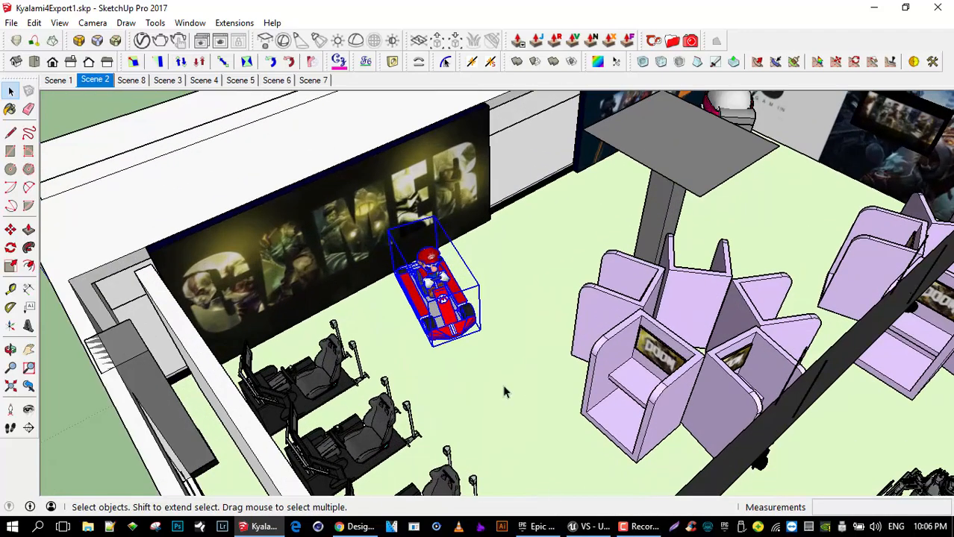
- Switch to the Unreal Editor and examine the area by the racing simulators where the Mario kart belongs
left_click(576, 528)
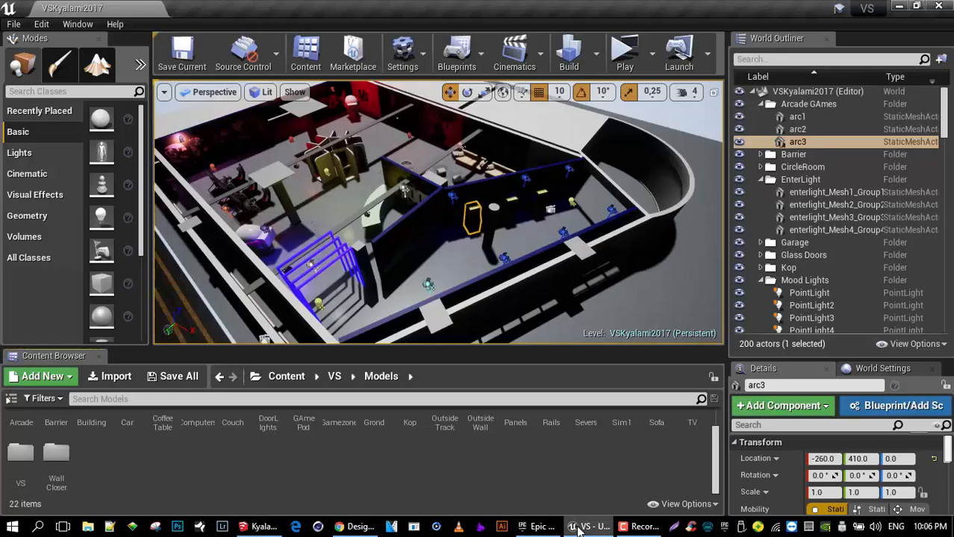
right_click_drag(373, 211, 240, 160)
right_click_drag(351, 235, 250, 203)
key("w")
right_click_drag(379, 182, 377, 181)
key("w")
key("w")
right_click_drag(298, 171, 384, 145)
right_click_drag(274, 282, 174, 262)
key("w")
key("w")
right_click_drag(418, 310, 432, 338)
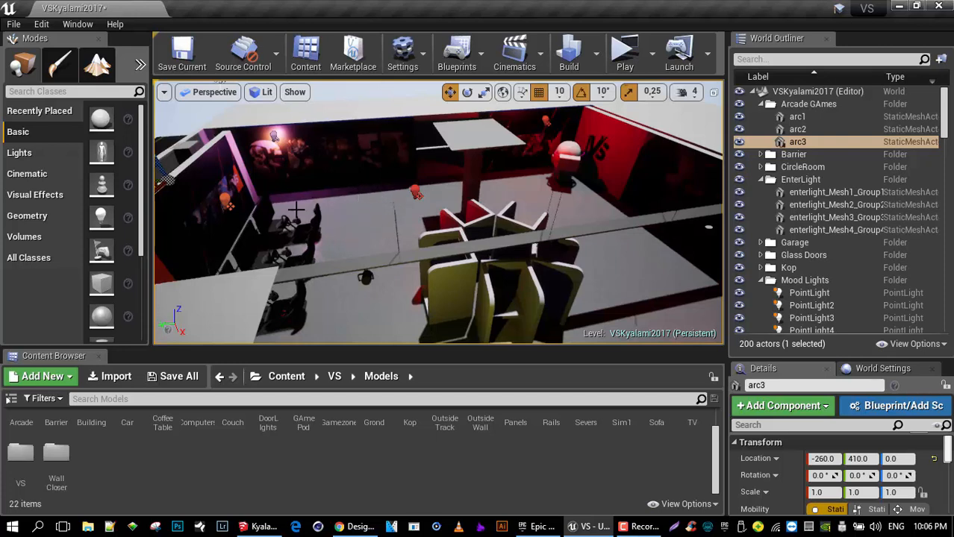
- Return to SketchUp, start a 3D model export of the selected kart and browse to the OBJs folder in D:\2. Clients\VS
left_click(262, 527)
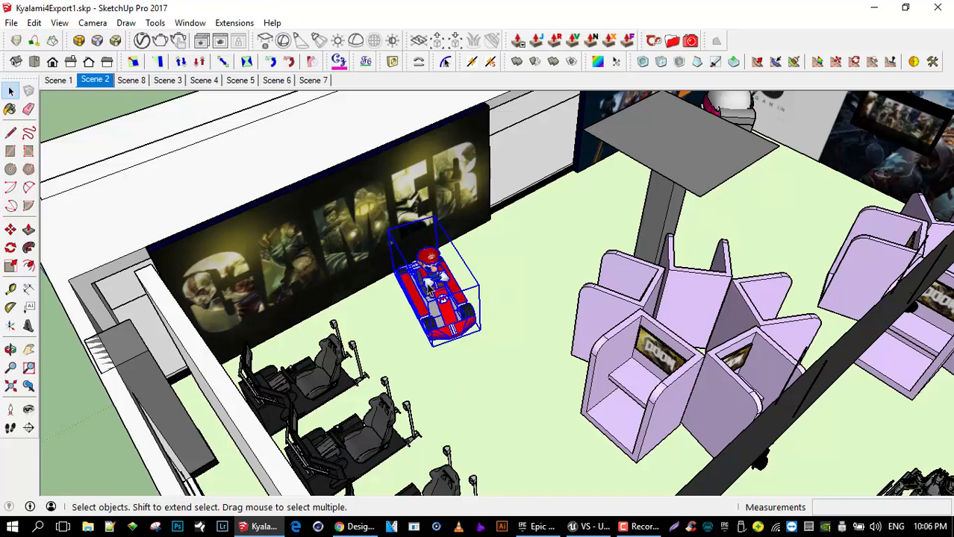
key("ctrl+e")
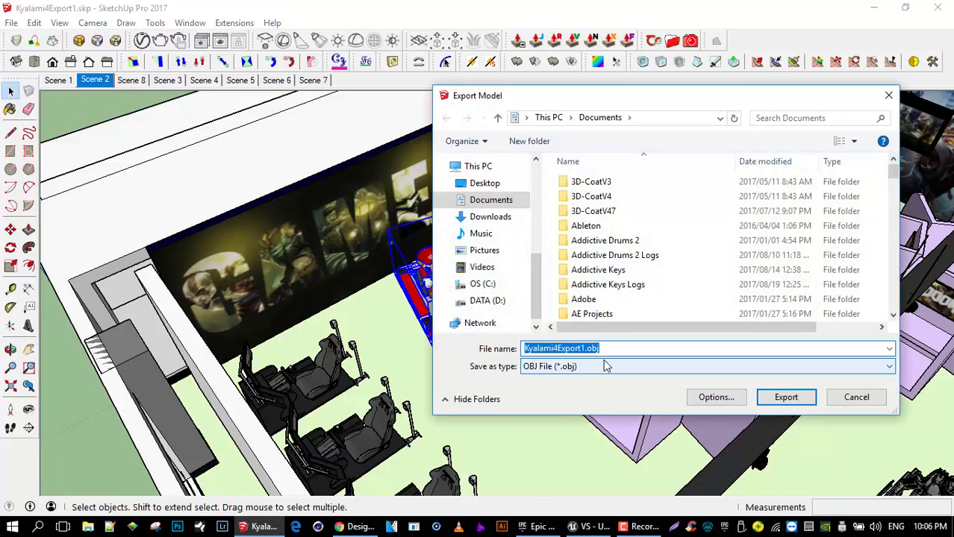
left_click(487, 300)
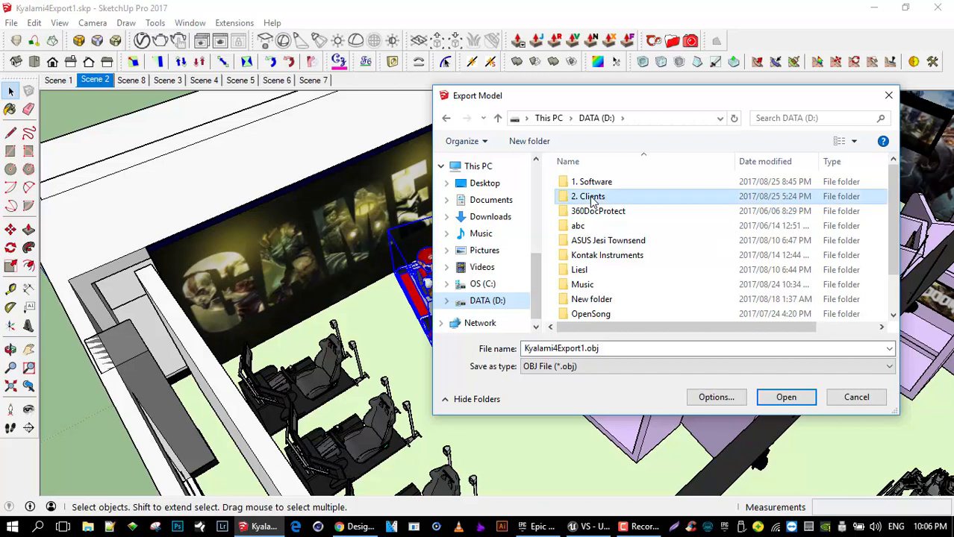
double_click(599, 197)
left_click(677, 203)
key("v")
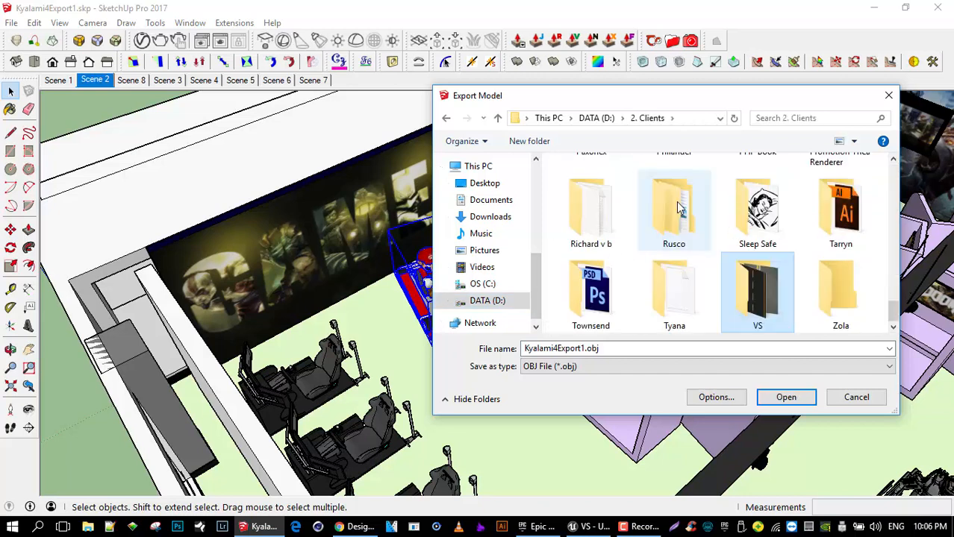
key("Return")
double_click(676, 272)
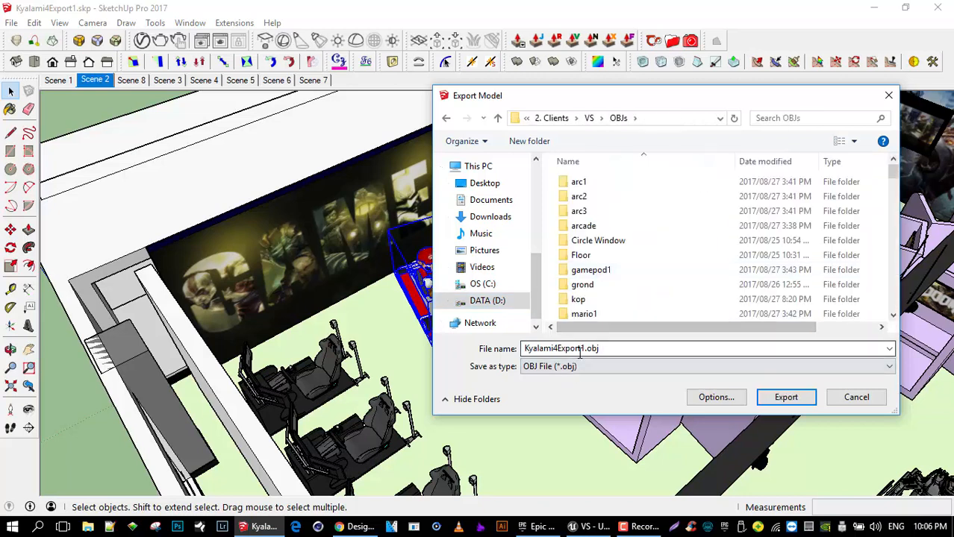
- Name the export file Mariocar.obj and export the kart as an OBJ file
left_click(586, 345)
left_click_drag(586, 344, 419, 349)
type("M")
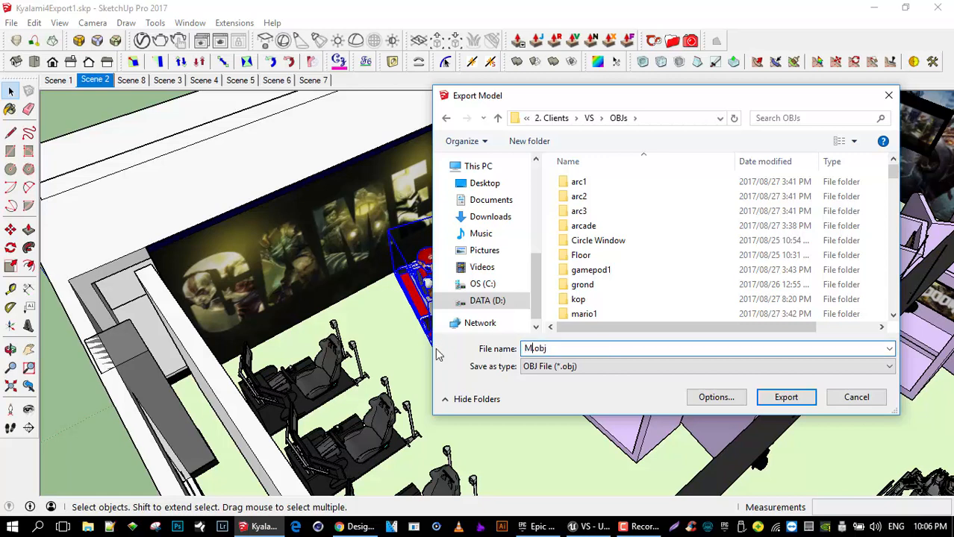
type("ariocar")
left_click(786, 398)
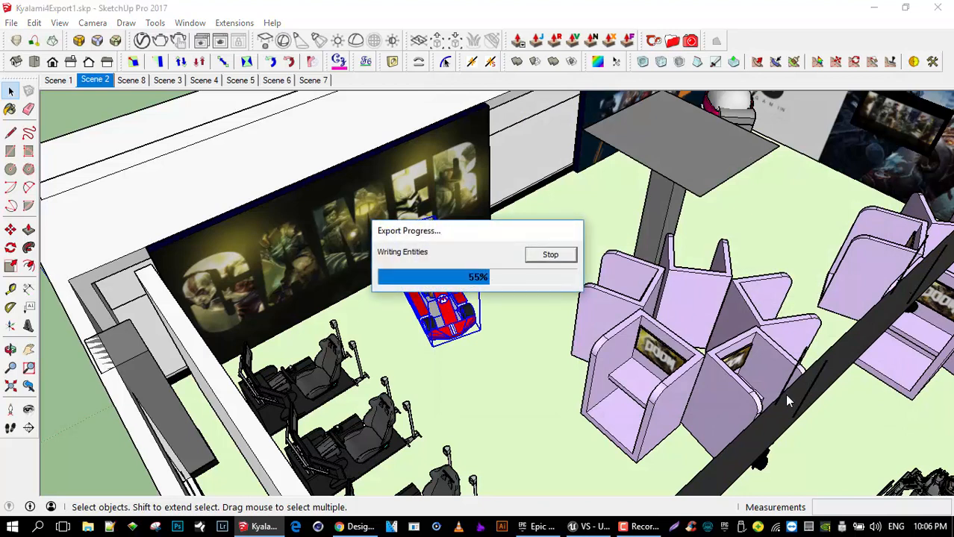
left_click(552, 370)
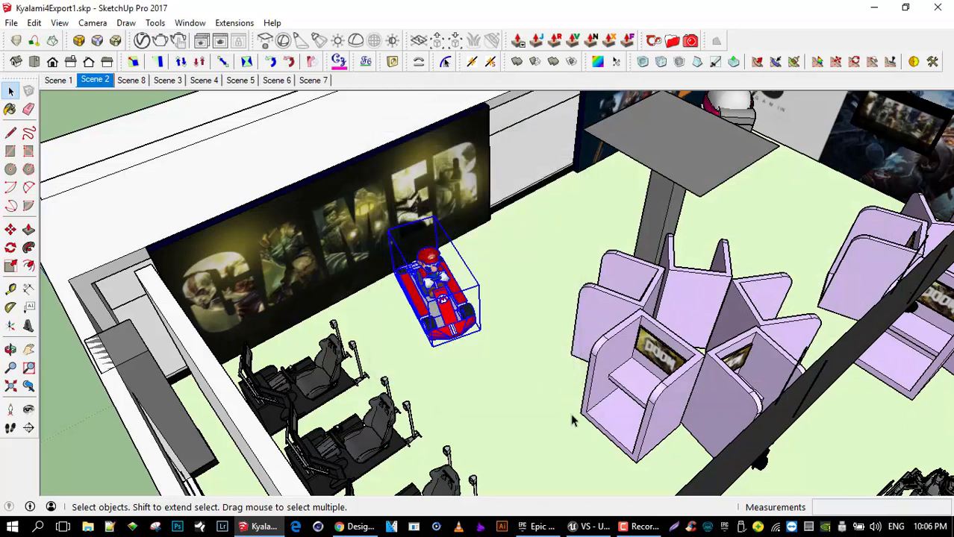
- Switch to the Unreal Editor, create a folder named Mariocar inside Models, and open it
left_click(590, 528)
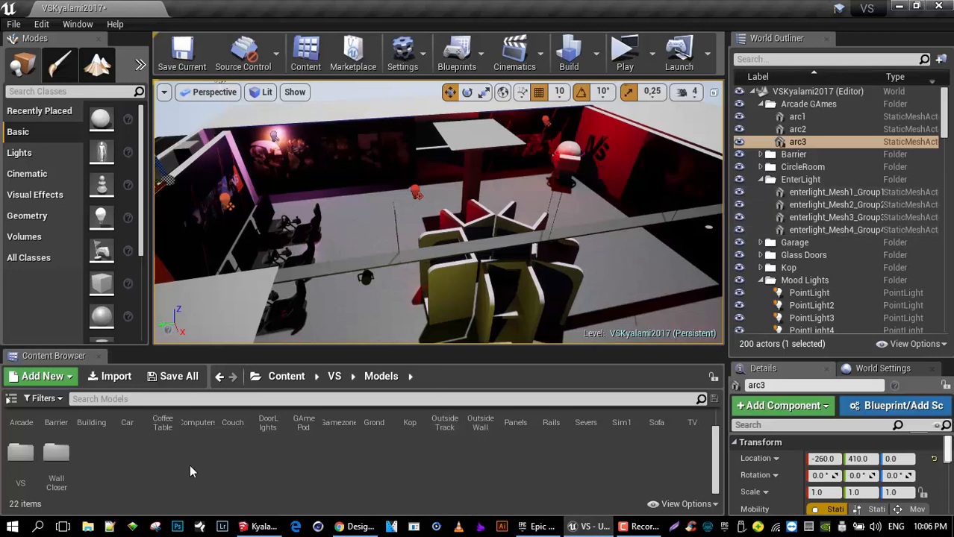
right_click(165, 460)
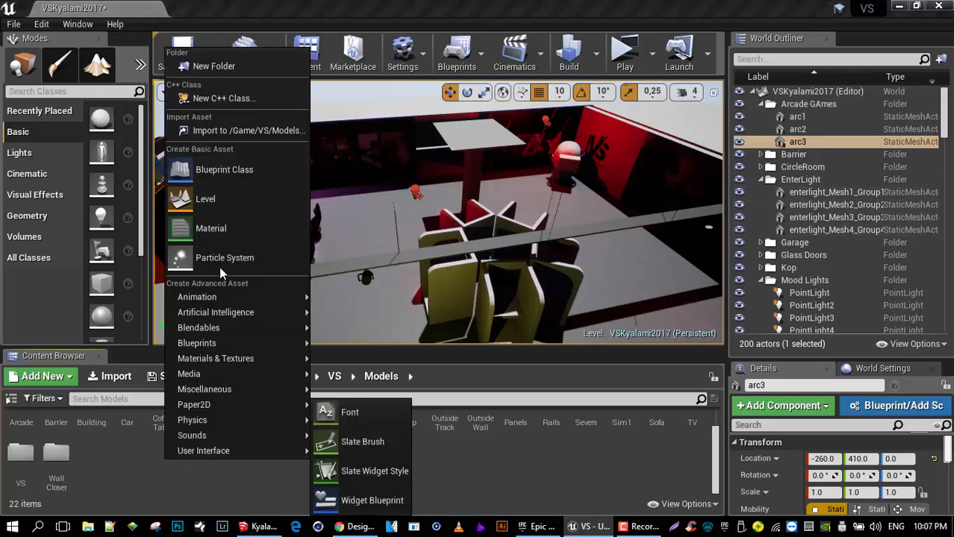
left_click(213, 66)
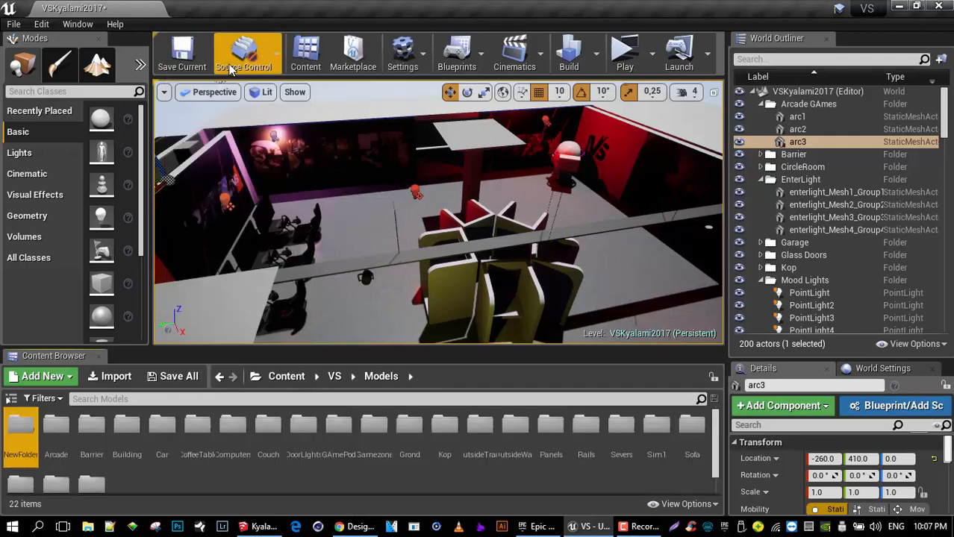
type("M")
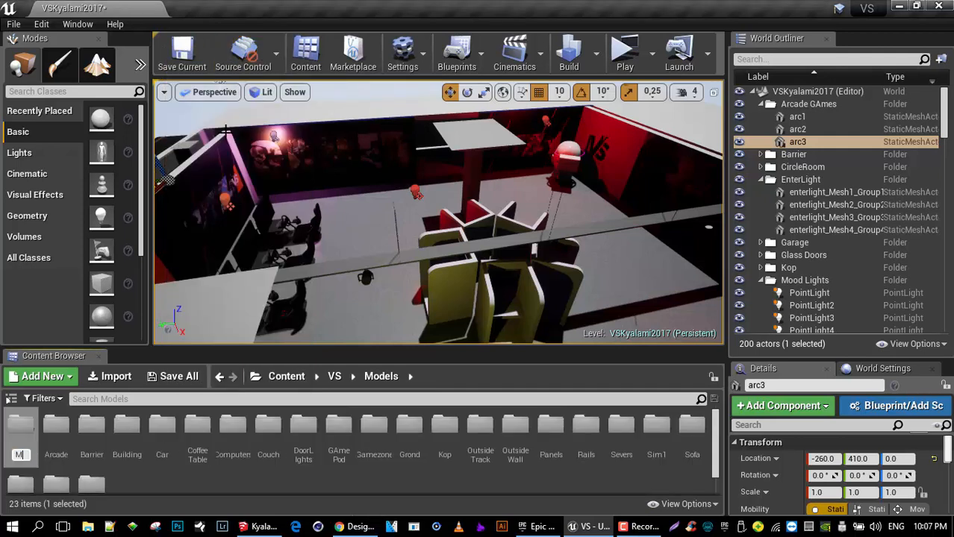
type("anioca")
key("Return")
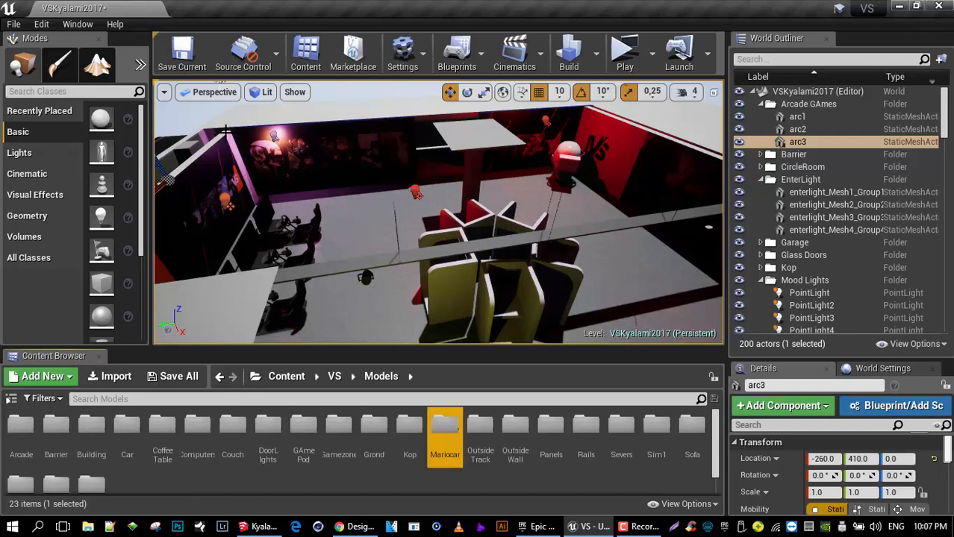
key("Return")
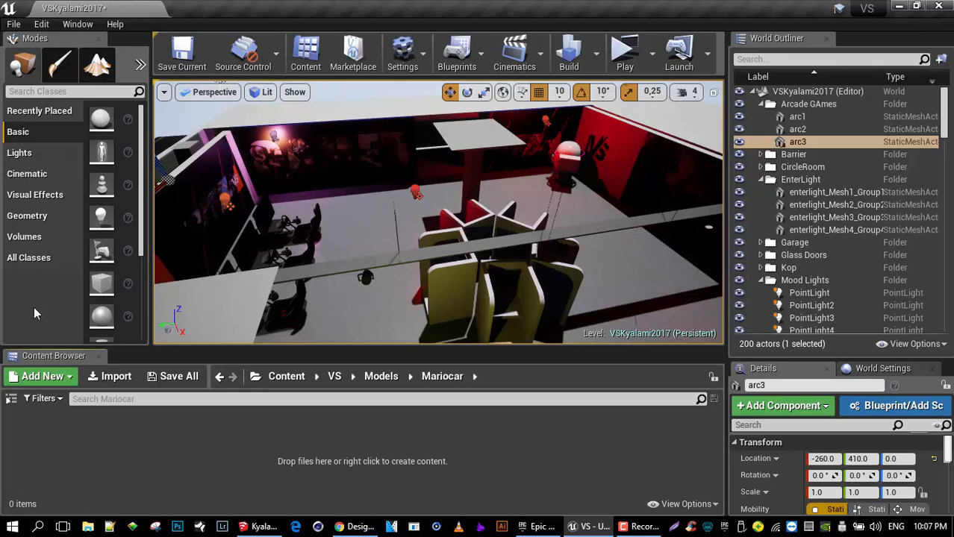
- Start an import into the Mariocar folder and open Mariocar.obj from D:\2. Clients\VS\OBJs
left_click(112, 376)
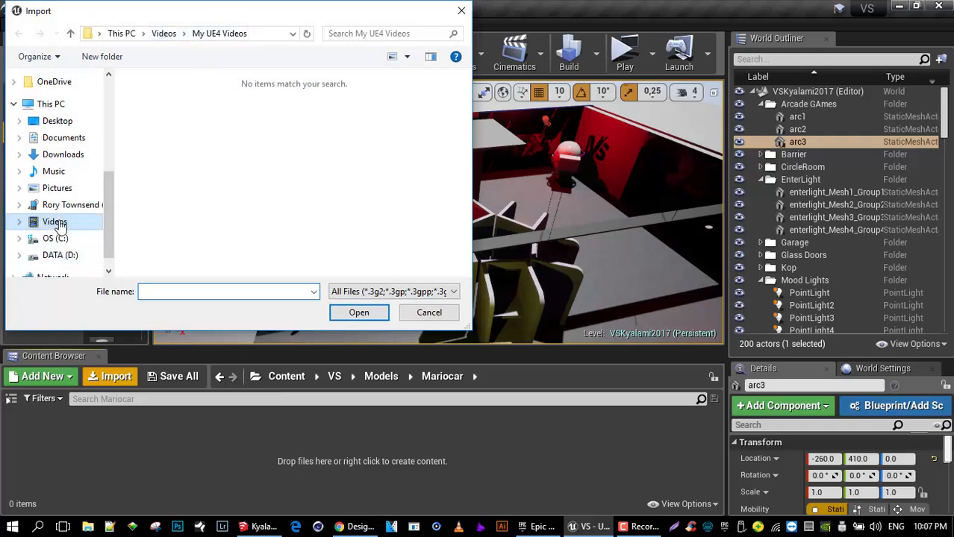
left_click(64, 256)
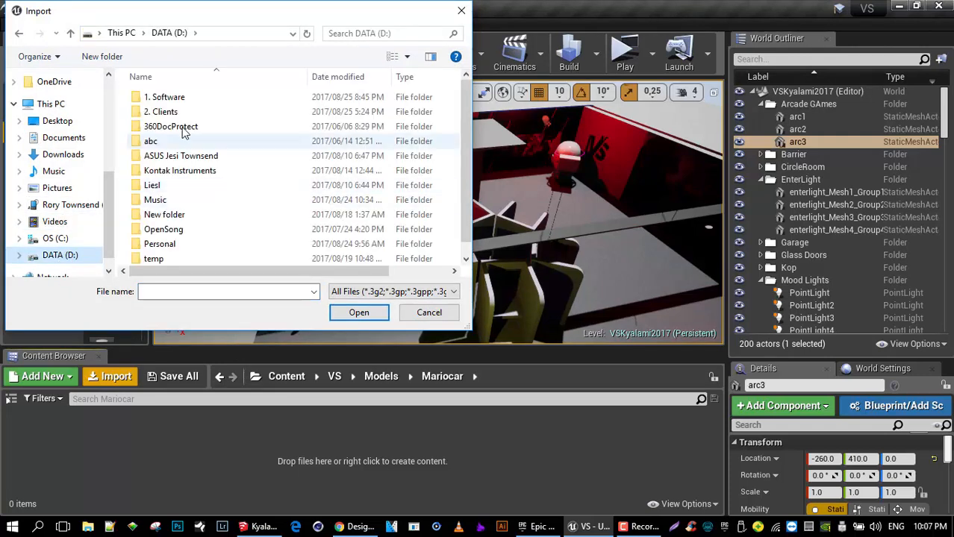
double_click(168, 113)
key("v")
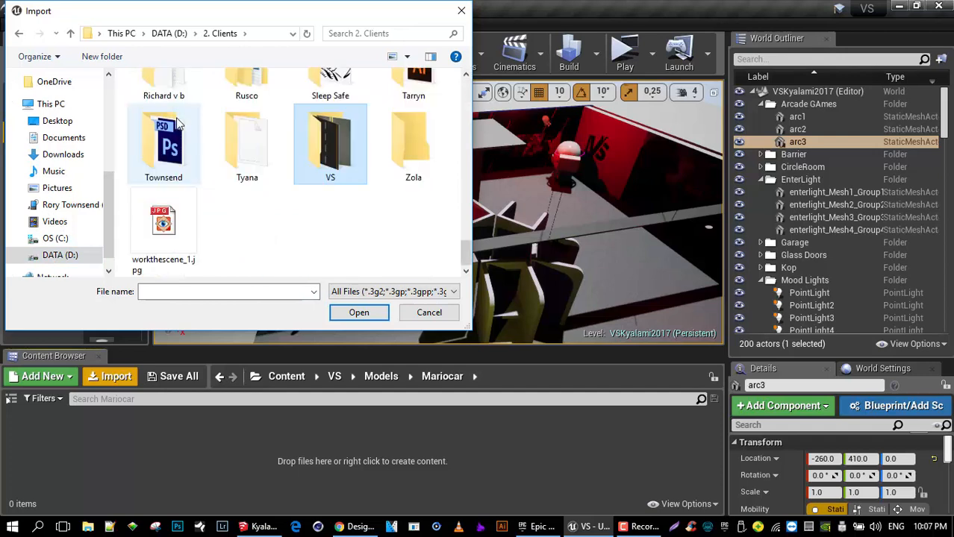
key("Return")
double_click(247, 197)
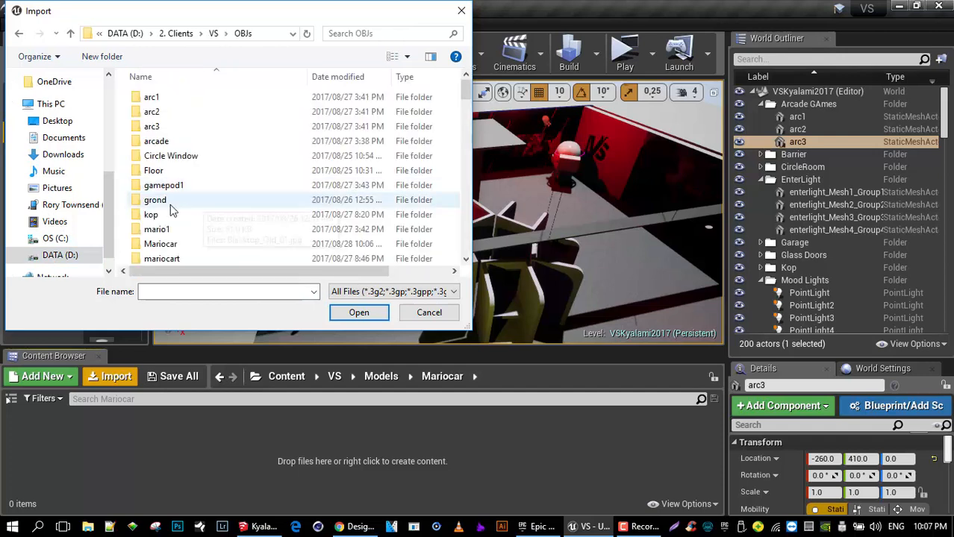
key("m")
key("m")
key("m")
key("m")
key("m")
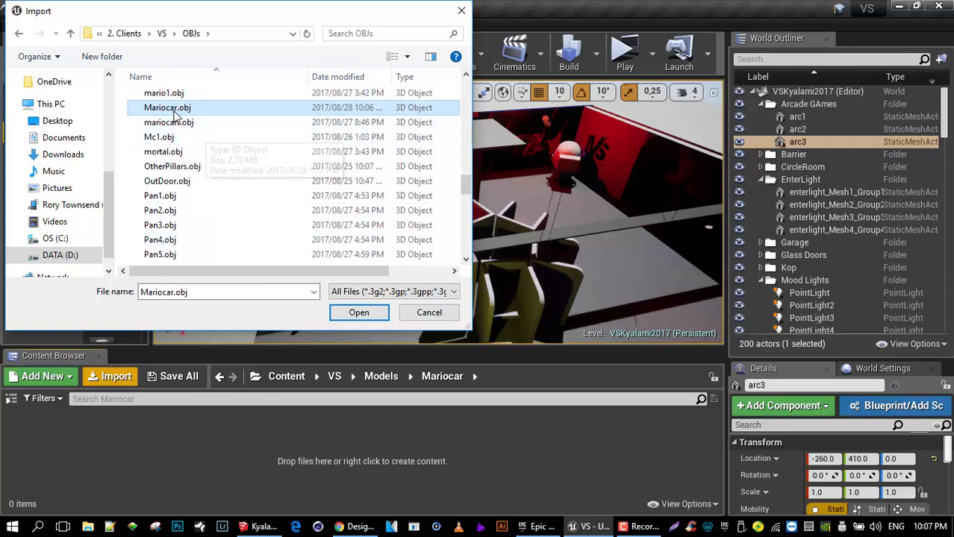
left_click(365, 313)
- Review the advanced mesh import options, import the kart with Combine Meshes enabled, and close the message log
left_click_drag(487, 139, 745, 45)
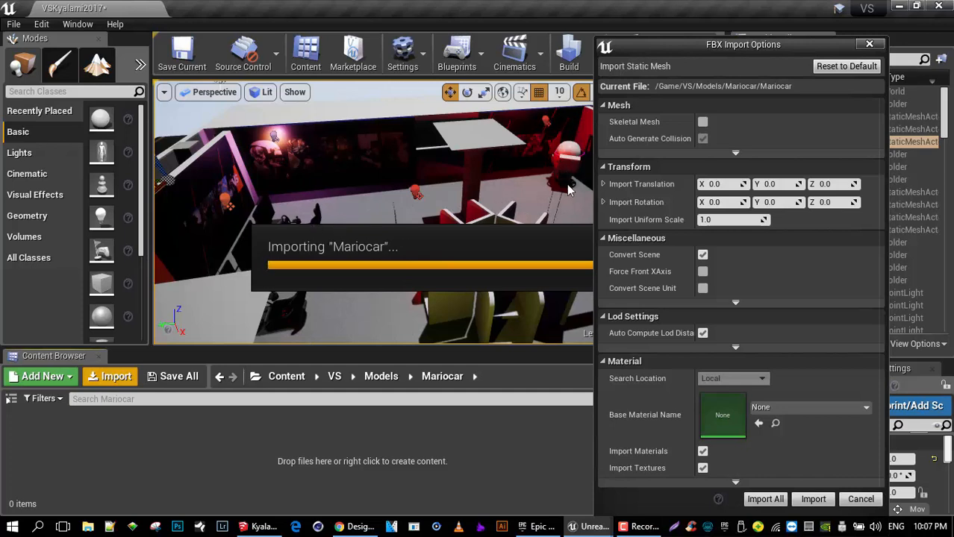
left_click(743, 153)
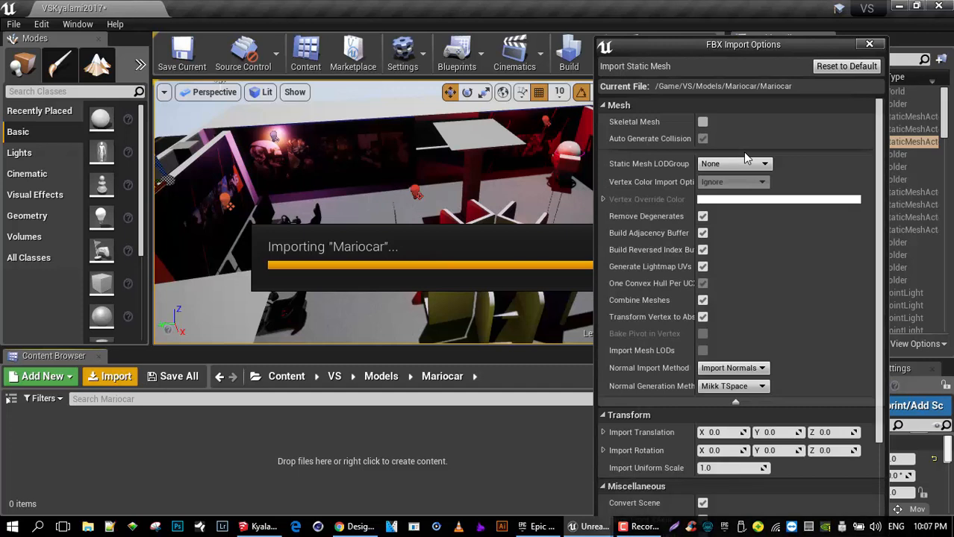
left_click(702, 316)
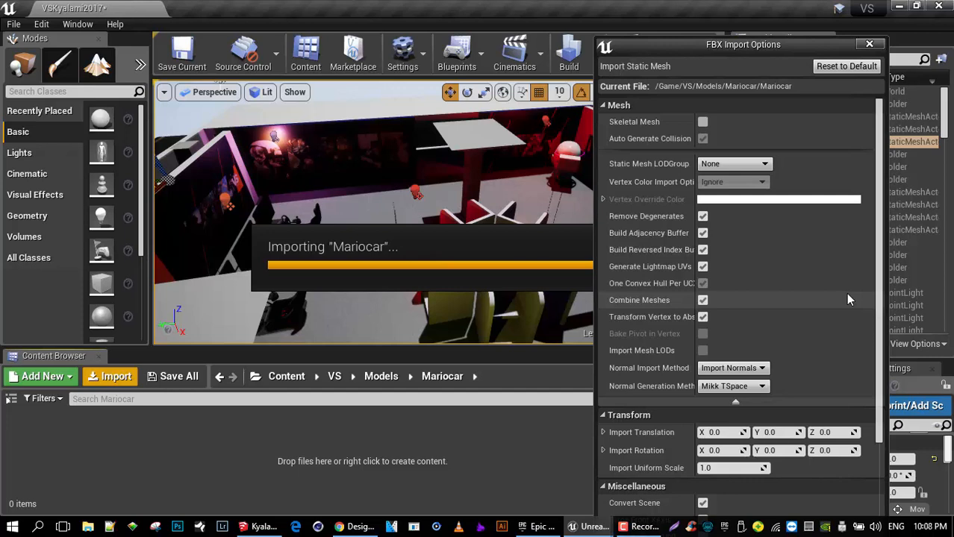
left_click(702, 300)
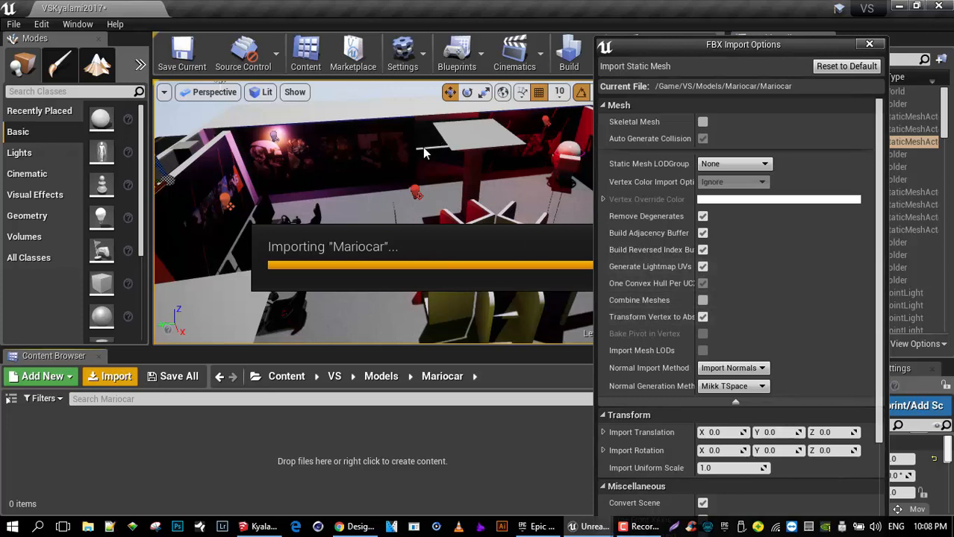
left_click(702, 301)
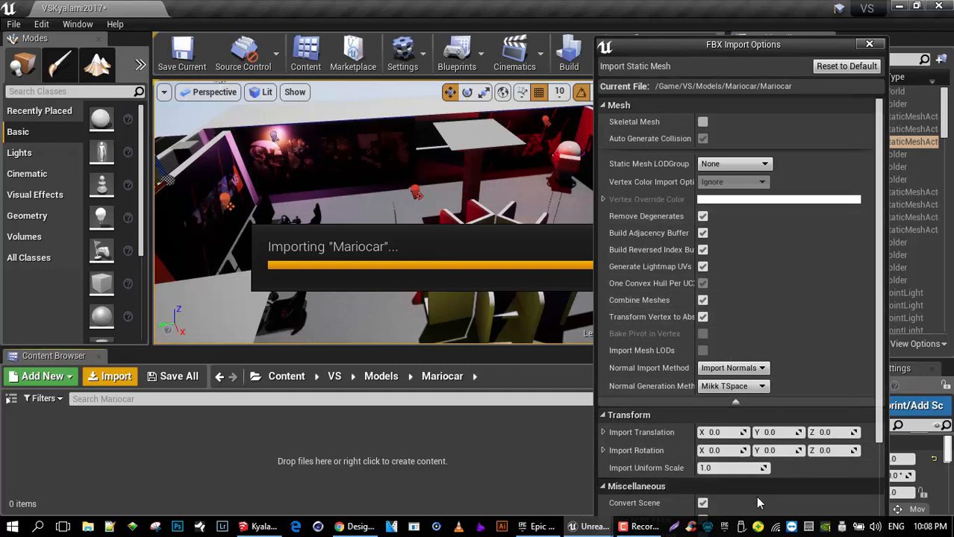
left_click(735, 402)
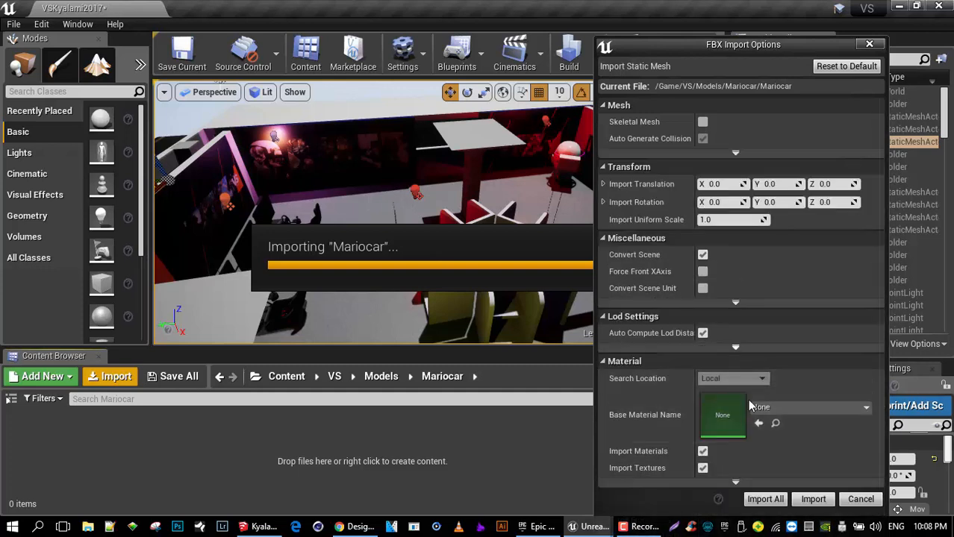
left_click(815, 499)
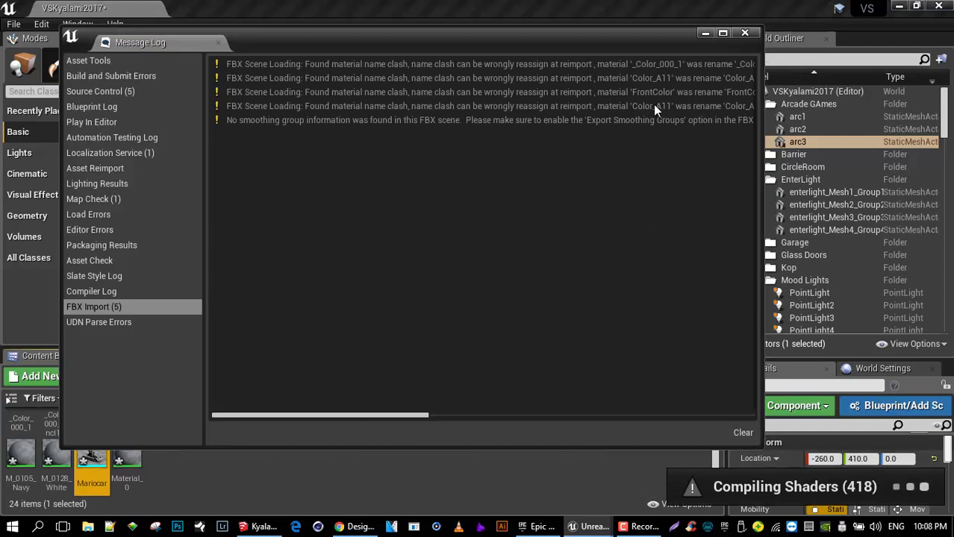
left_click(744, 34)
- Place the imported Mariocar static mesh from the content folder into the level
mouse_move(88, 460)
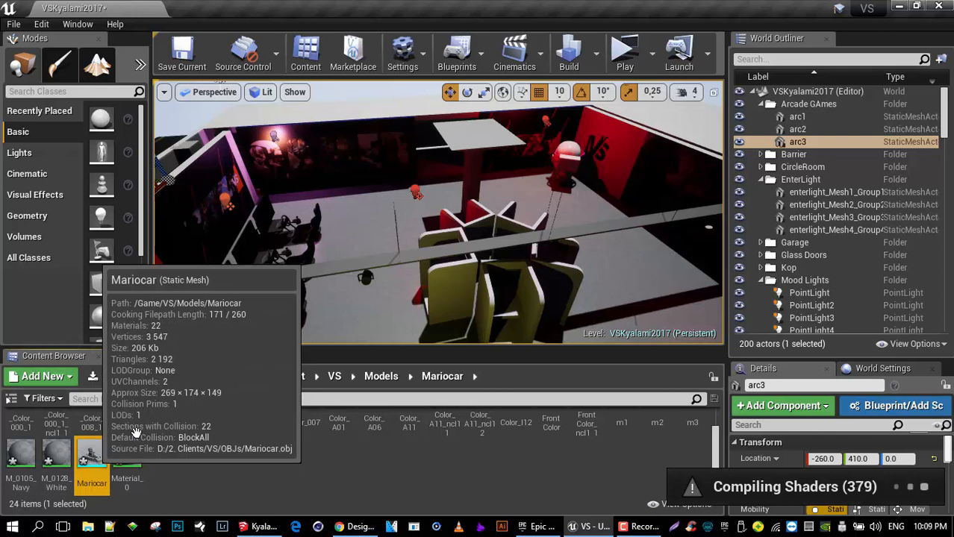
left_click_drag(374, 221, 390, 198)
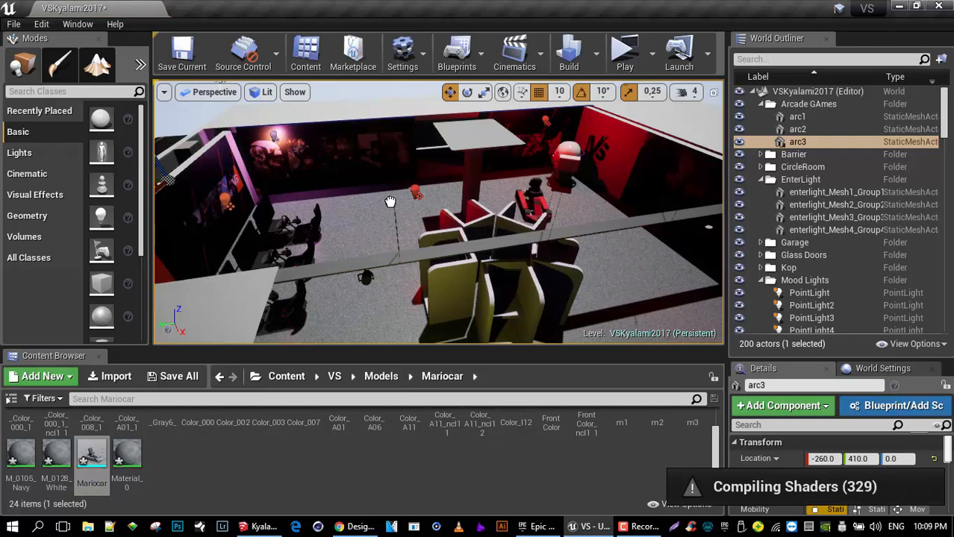
left_click_drag(389, 202, 389, 202)
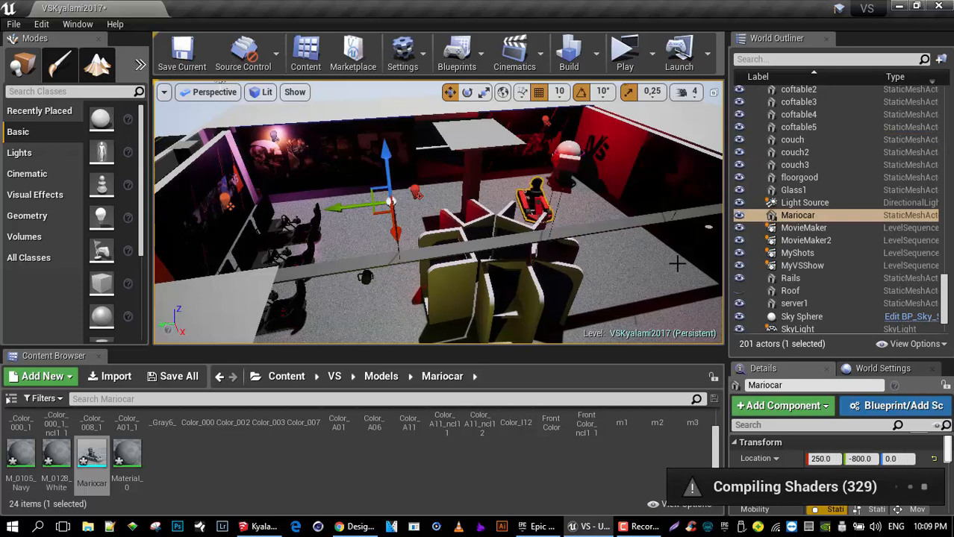
- Enlarge the details of the Mariocar actor and set its X and Y location to 0
left_click(802, 216)
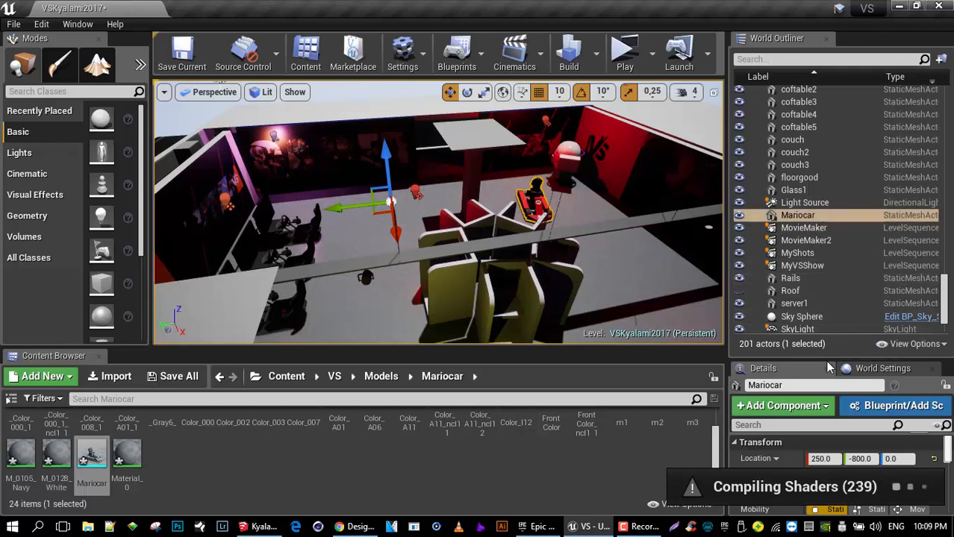
left_click_drag(827, 361, 819, 249)
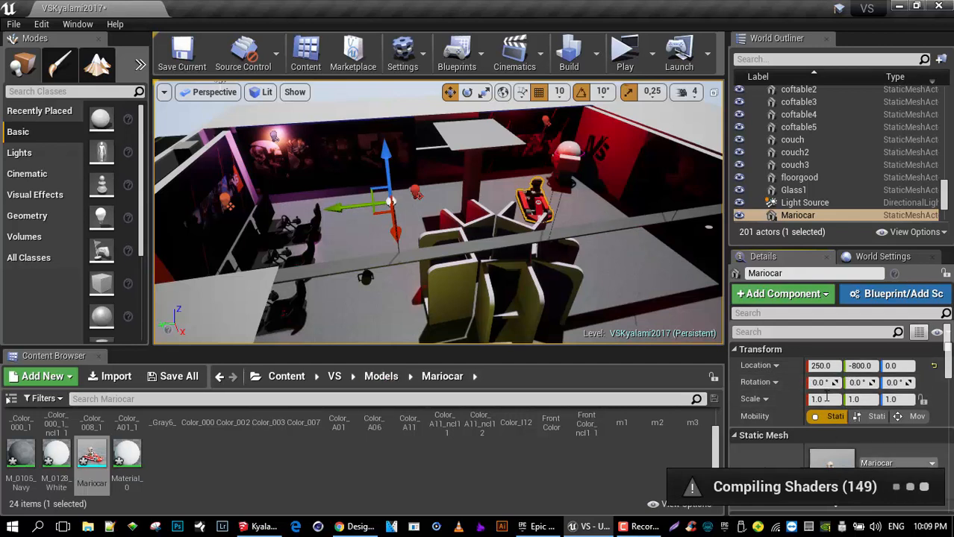
left_click(833, 366)
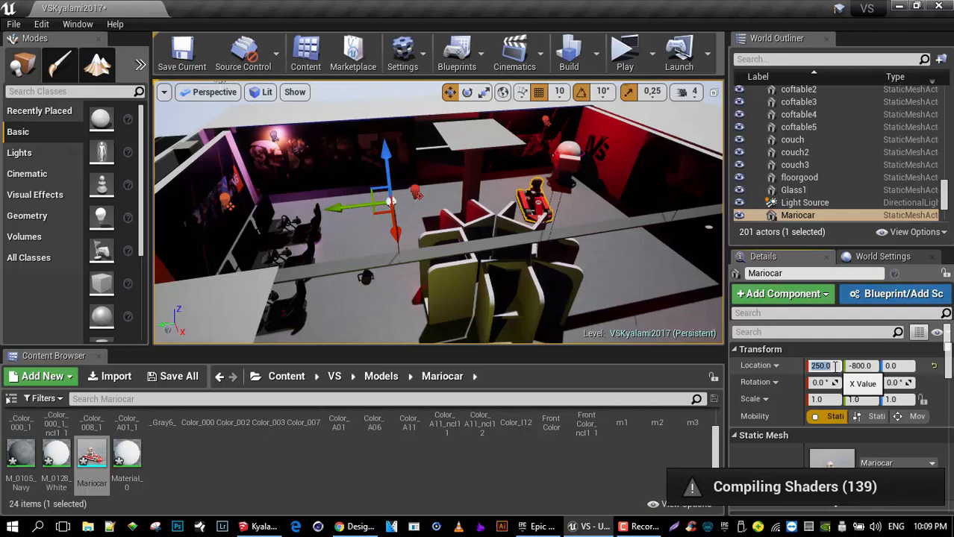
type("0")
key("Tab")
type("0")
key("Tab")
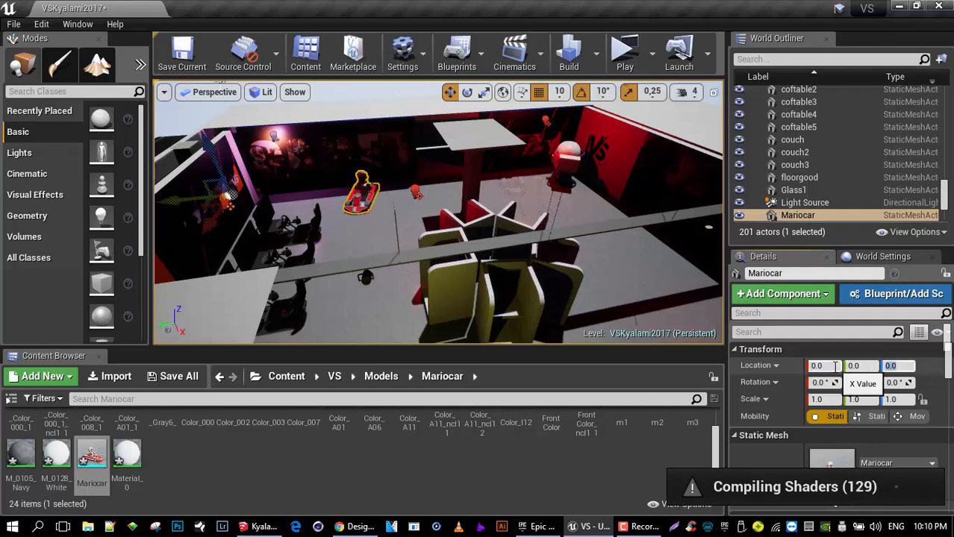
- Set the pivot offset of the Mariocar actor on the kart itself and move the kart along X to 70
scroll(354, 195, "up", 1)
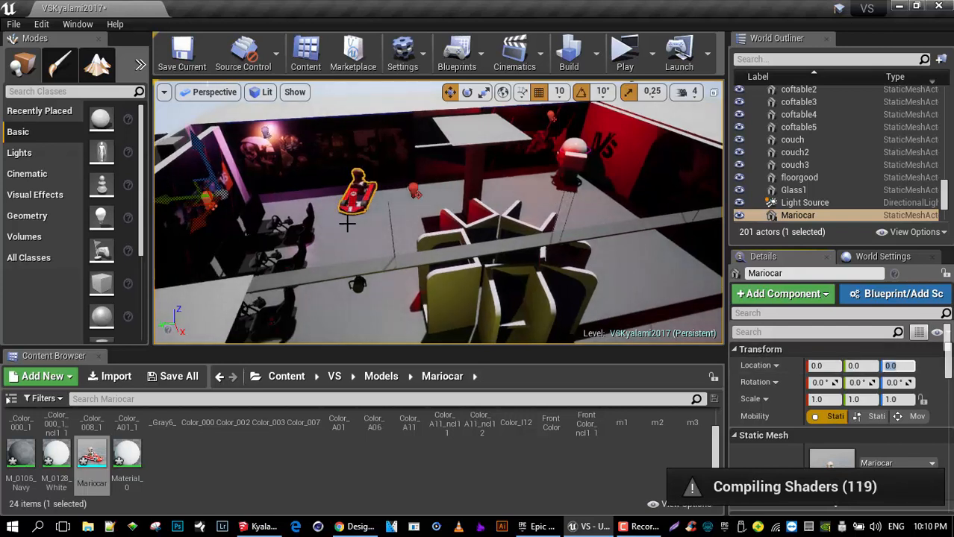
right_click_drag(385, 226, 340, 223)
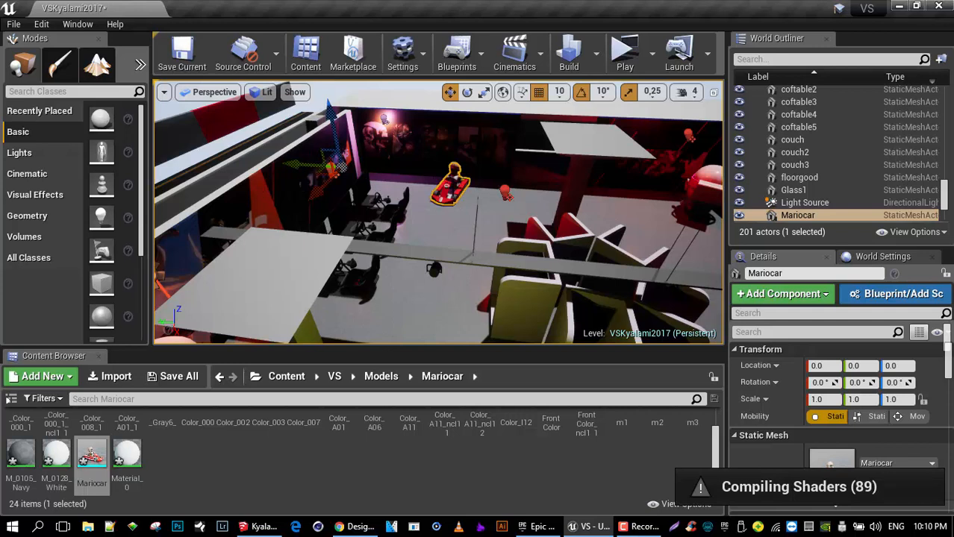
right_click(453, 191)
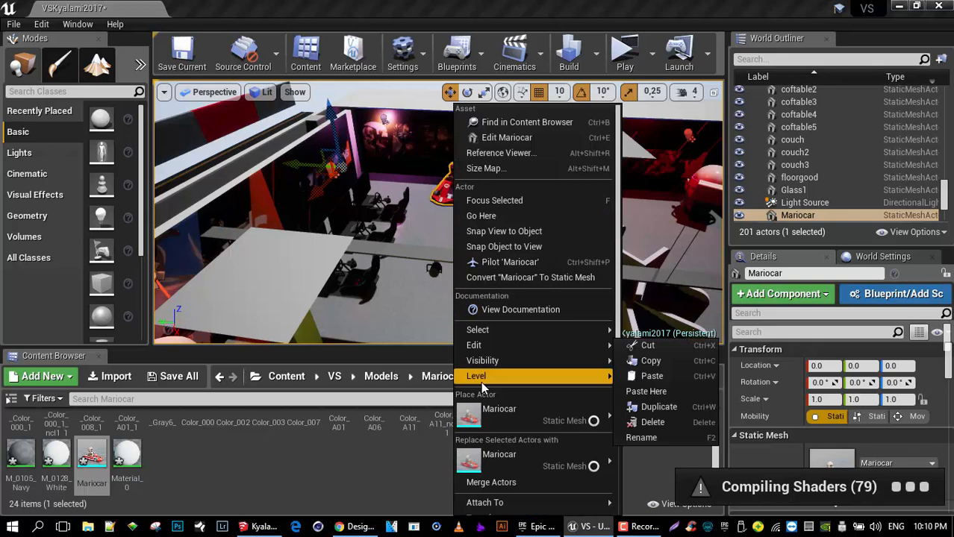
scroll(514, 442, "down", 4)
mouse_move(515, 443)
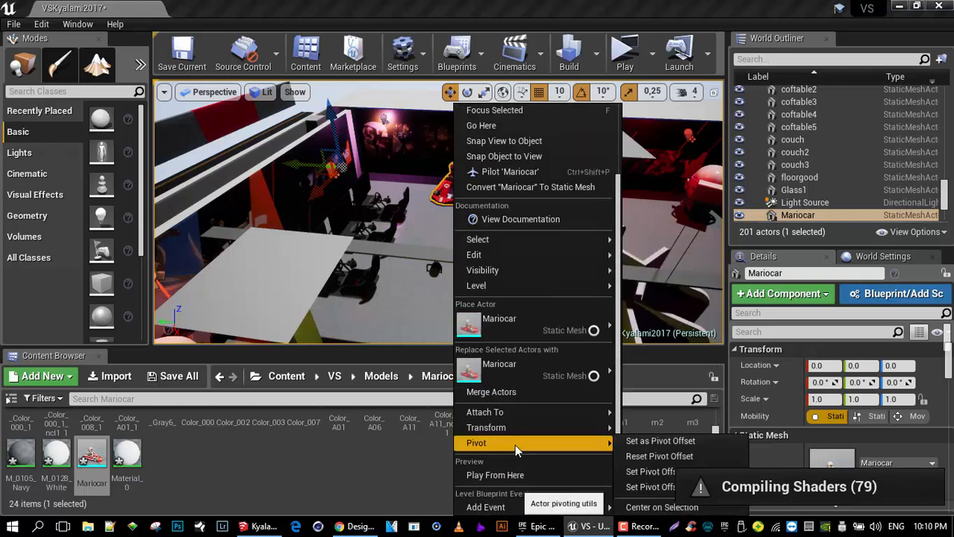
left_click(646, 473)
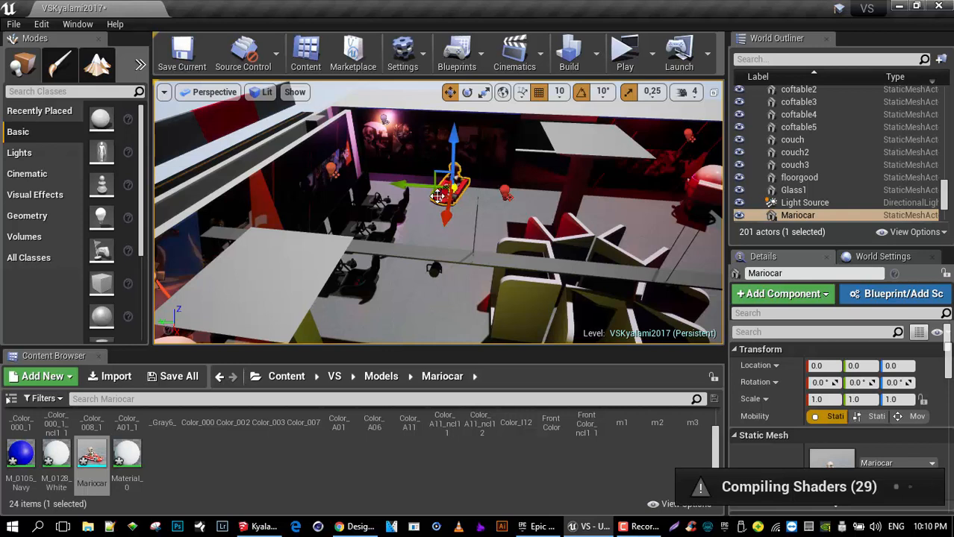
left_click_drag(446, 222, 444, 243)
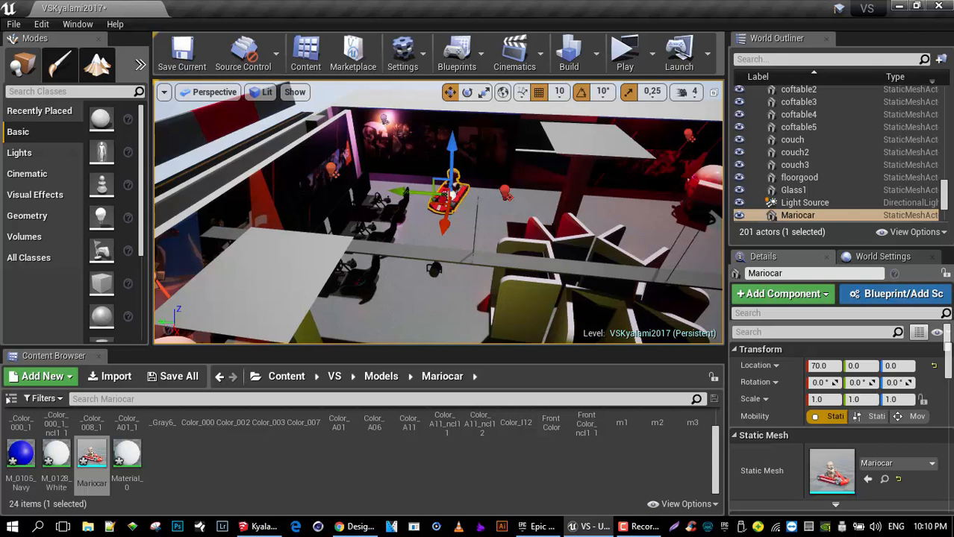
- Open the Mariocar mesh for editing from the level and reset the preview camera
right_click(456, 192)
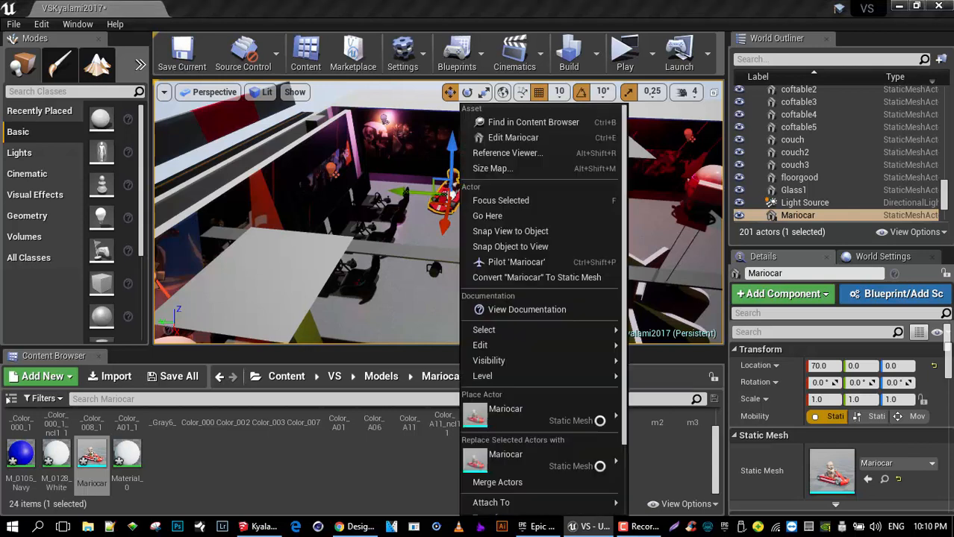
left_click(527, 139)
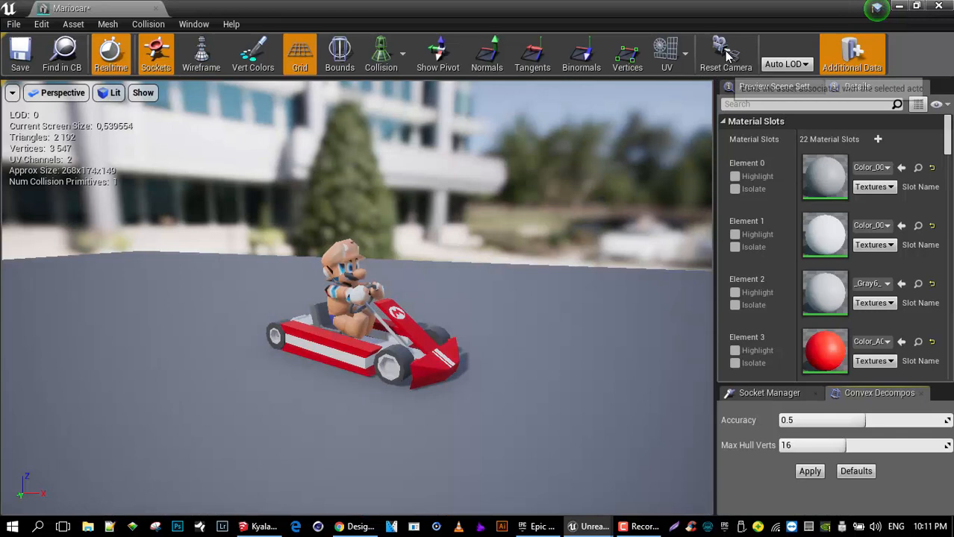
left_click(726, 56)
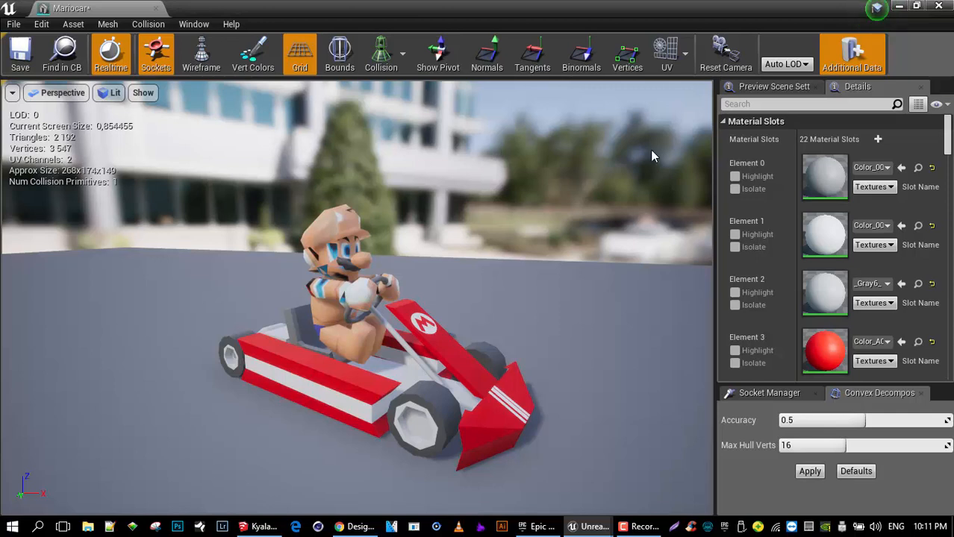
- Display UV Channel 0 and UV Channel 1 of the kart mesh to compare their layouts, and close the mesh editor
left_click(669, 52)
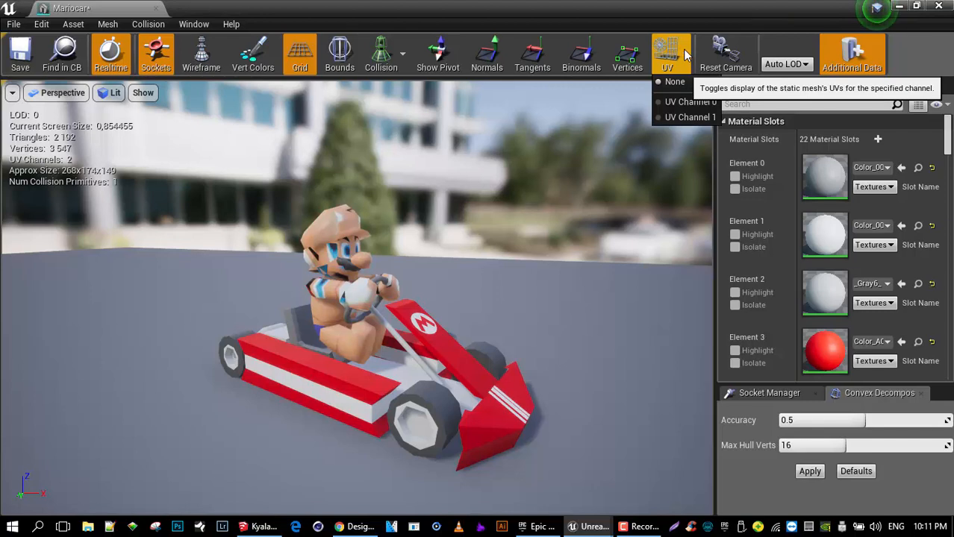
left_click(682, 102)
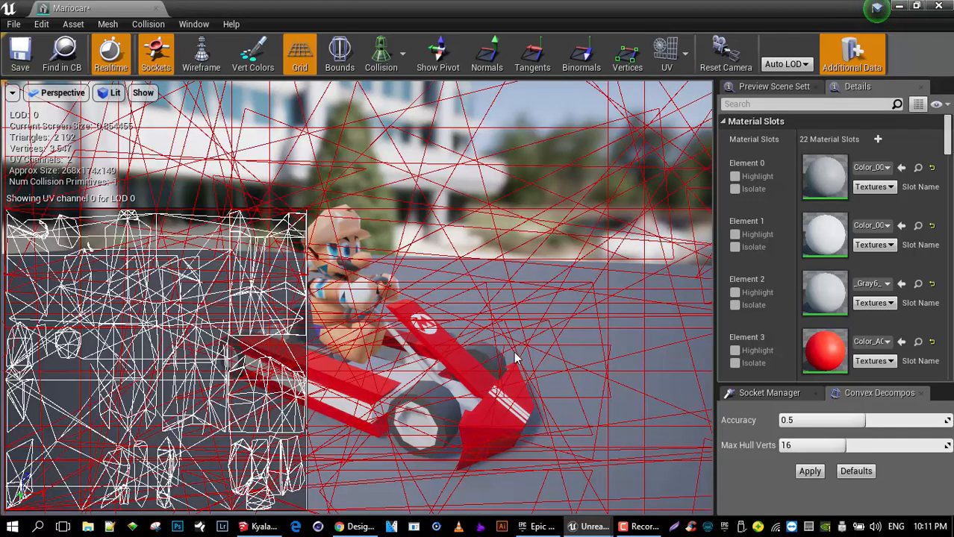
left_click(685, 59)
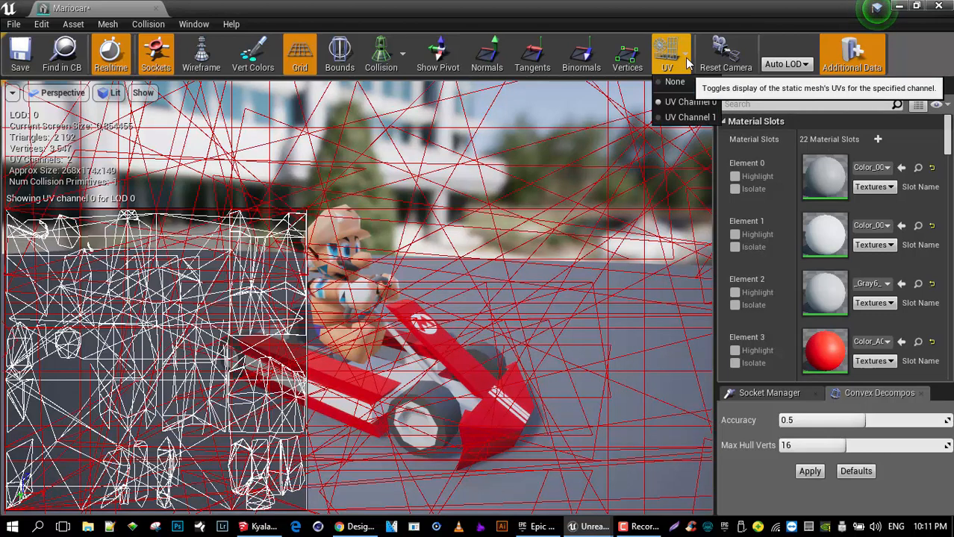
left_click(683, 118)
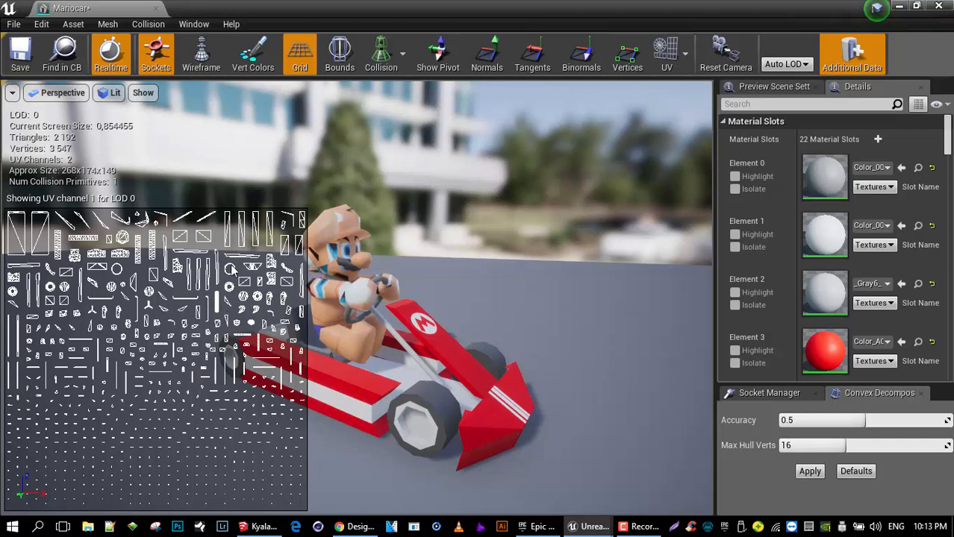
scroll(190, 287, "up", 2)
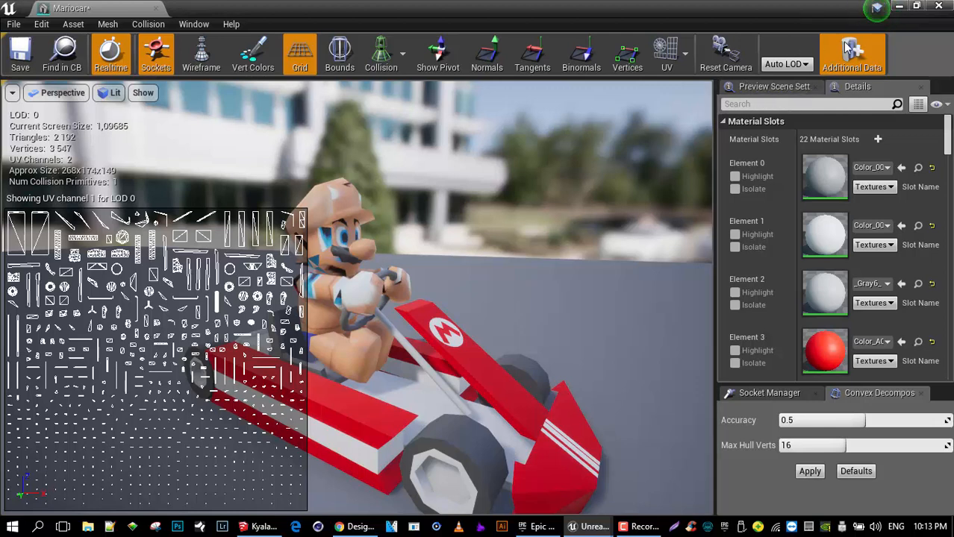
left_click(938, 6)
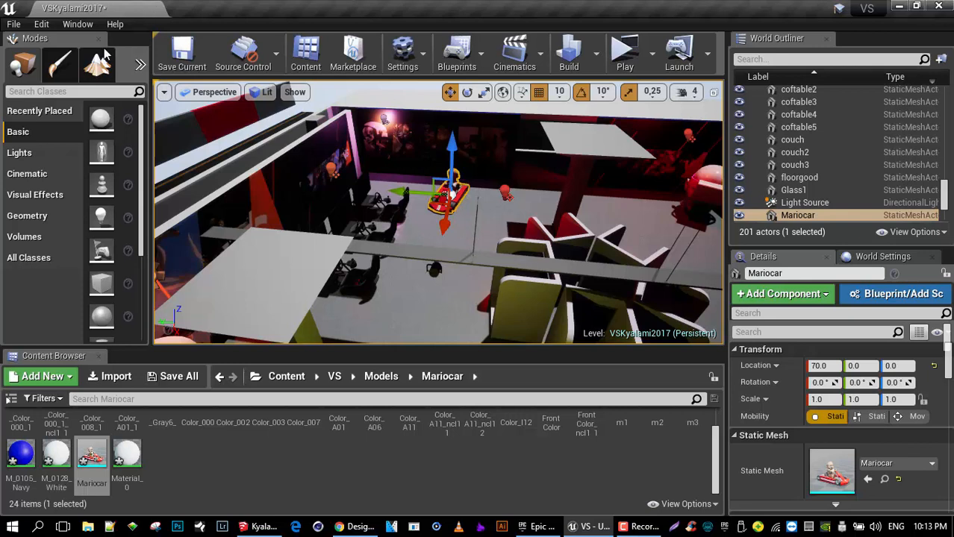
- Bring up the level editor's history, editing and configuration commands
left_click(41, 25)
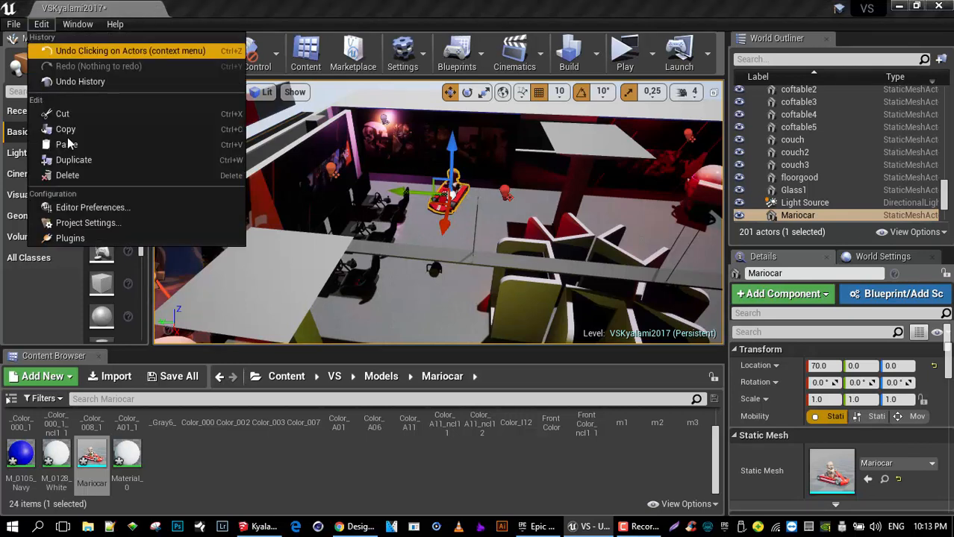
- Examine the project's Rendering settings down to the default post-processing options such as Bloom, Auto Exposure and Motion Blur
left_click(83, 223)
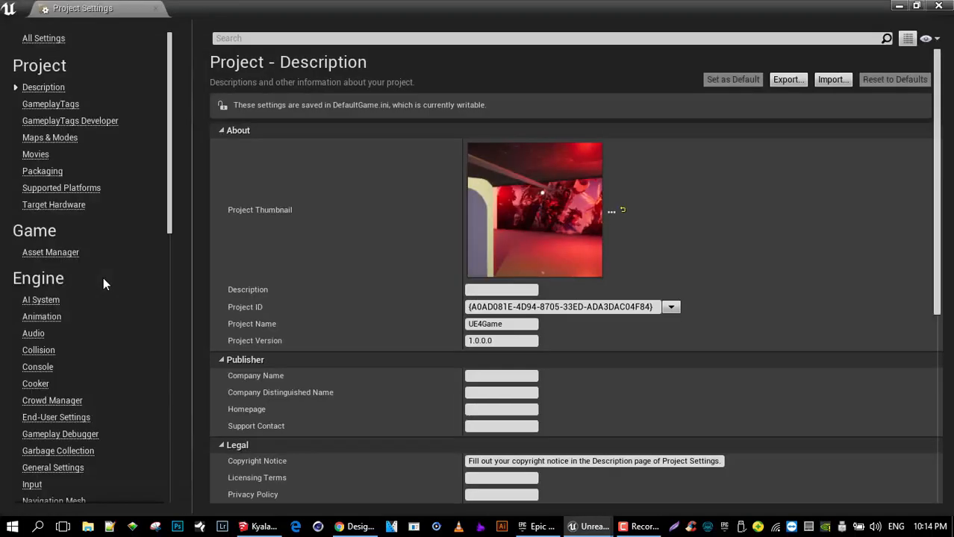
left_click_drag(172, 219, 169, 331)
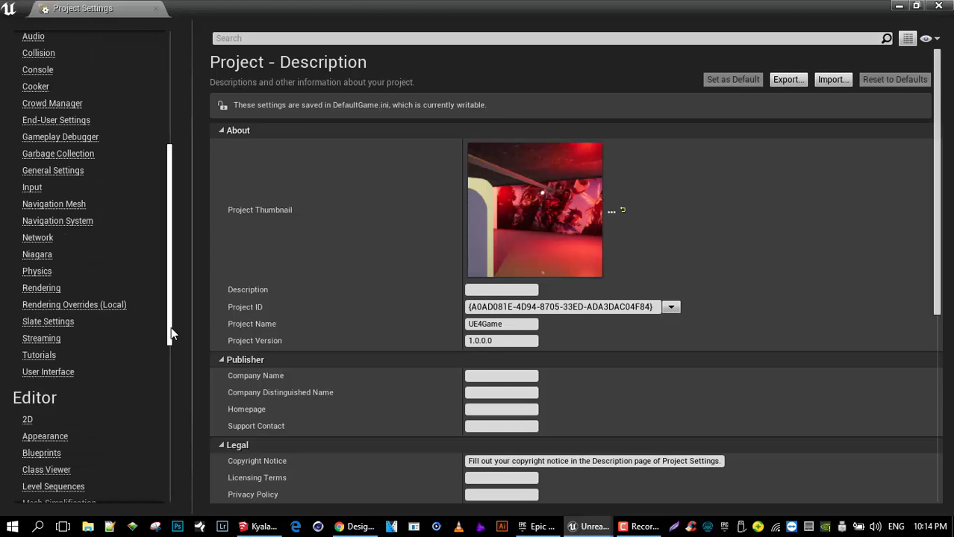
left_click(52, 290)
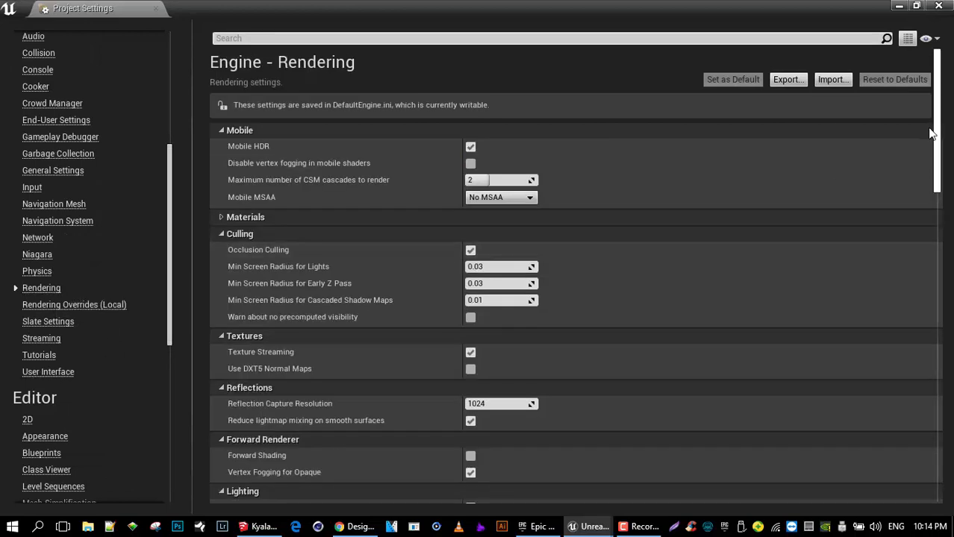
left_click_drag(940, 129, 944, 316)
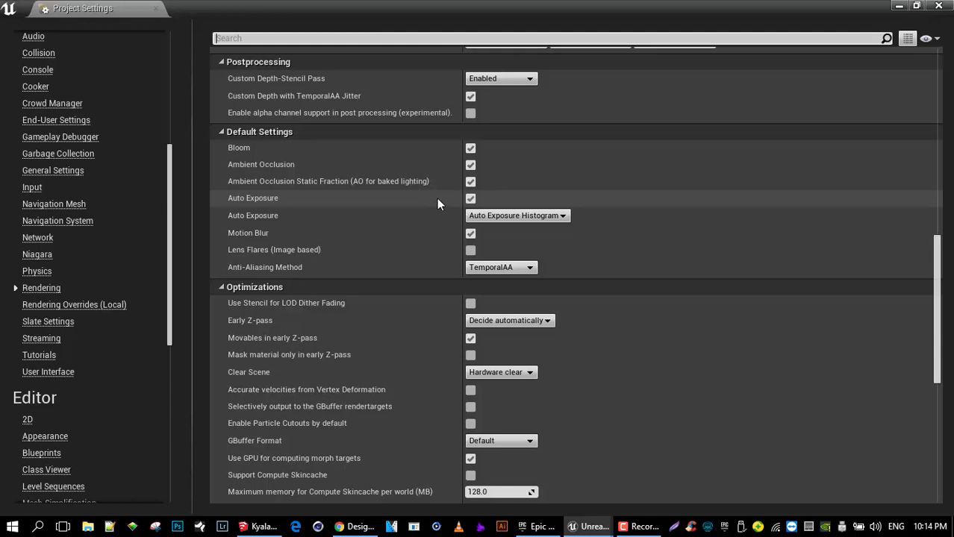
left_click(946, 6)
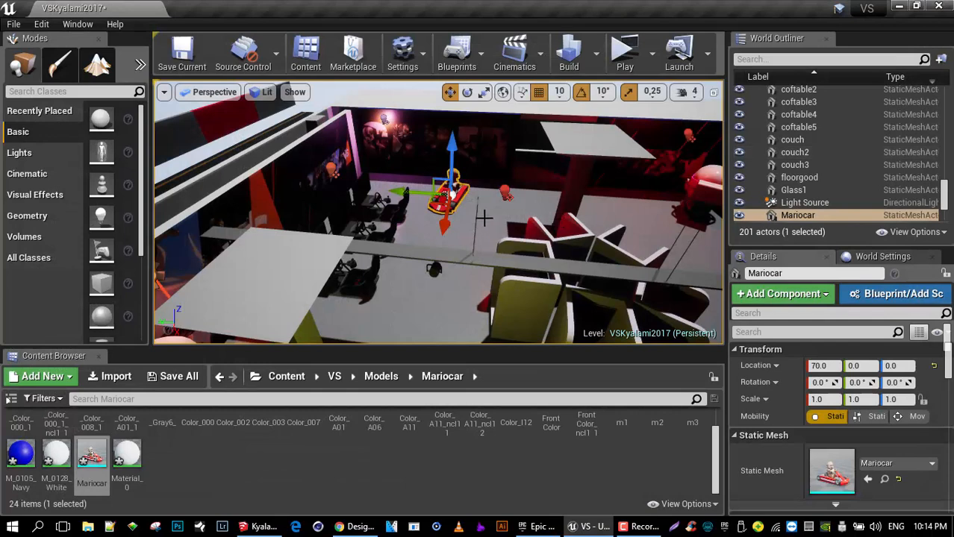
- Inspect the room from above, checking the Pan2 wall panel and the PointLight9 mood light
scroll(479, 217, "down", 4)
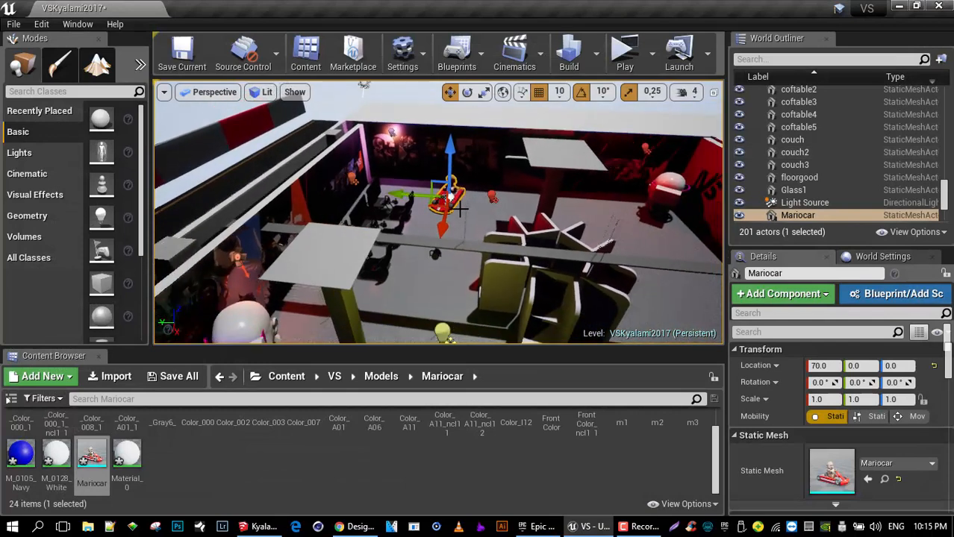
scroll(446, 214, "down", 5)
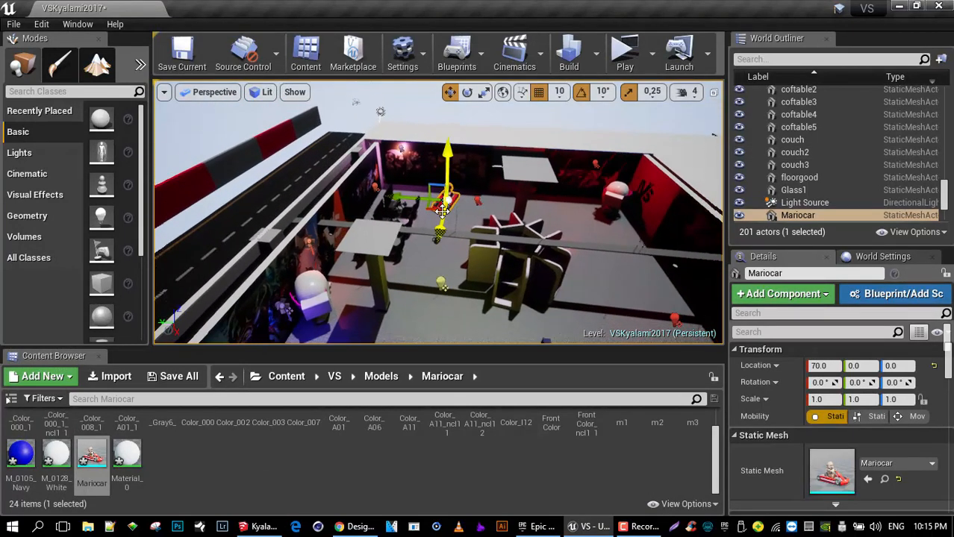
scroll(442, 215, "down", 1)
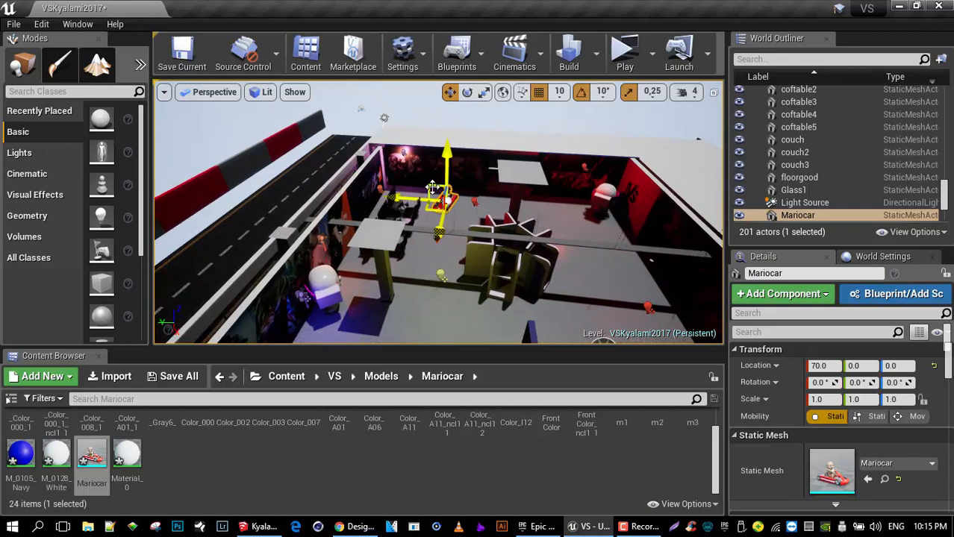
left_click(351, 187)
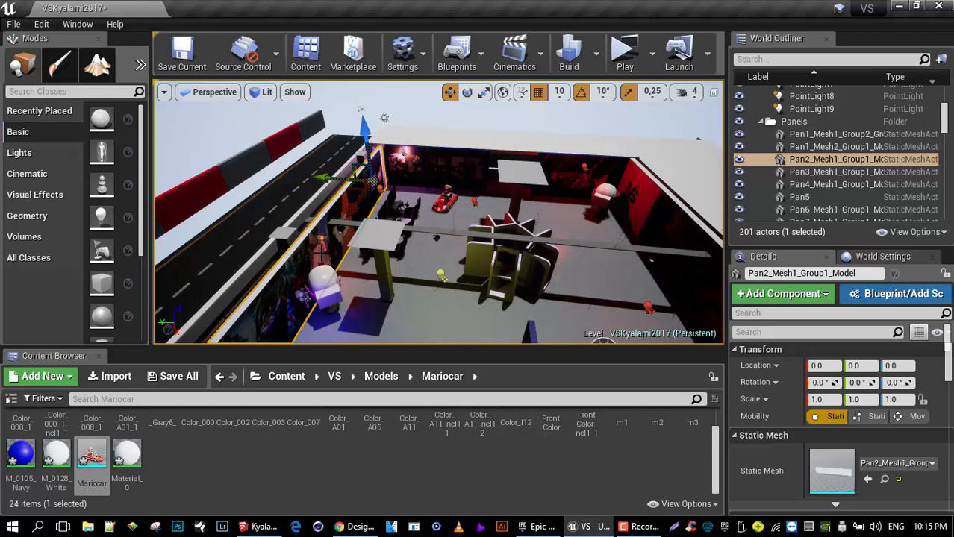
right_click_drag(363, 240, 361, 216)
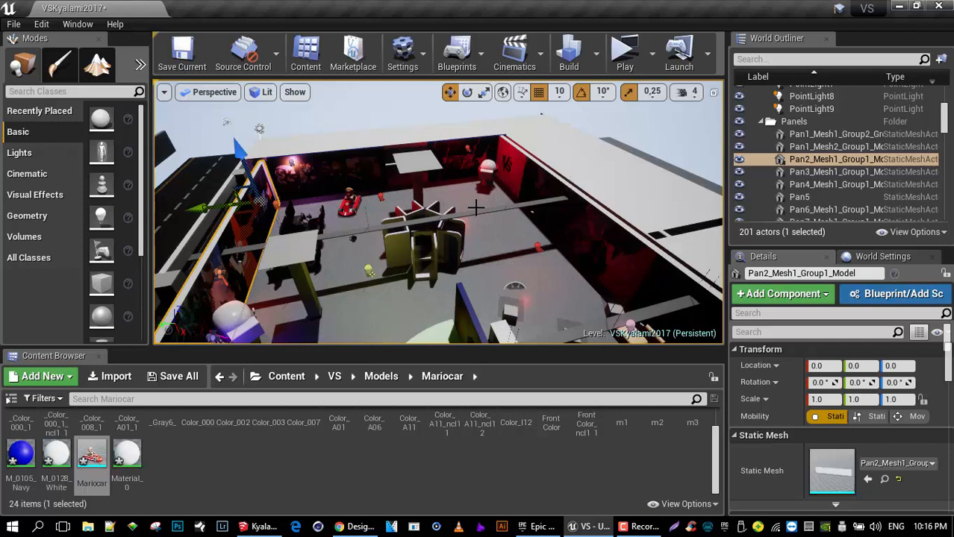
left_click(813, 113)
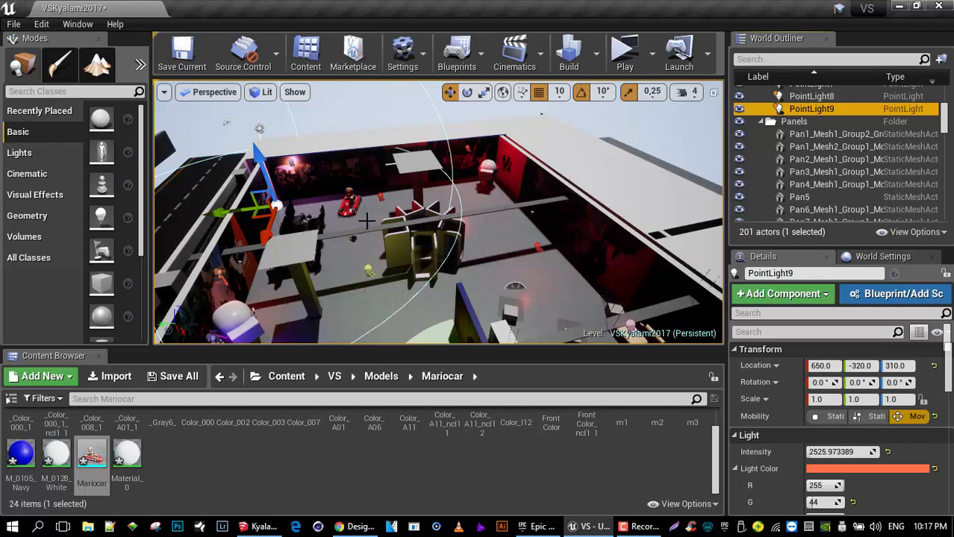
- Place a point light in the open floor area beside the central pods and set its intensity to about 90241
left_click_drag(101, 218, 517, 202)
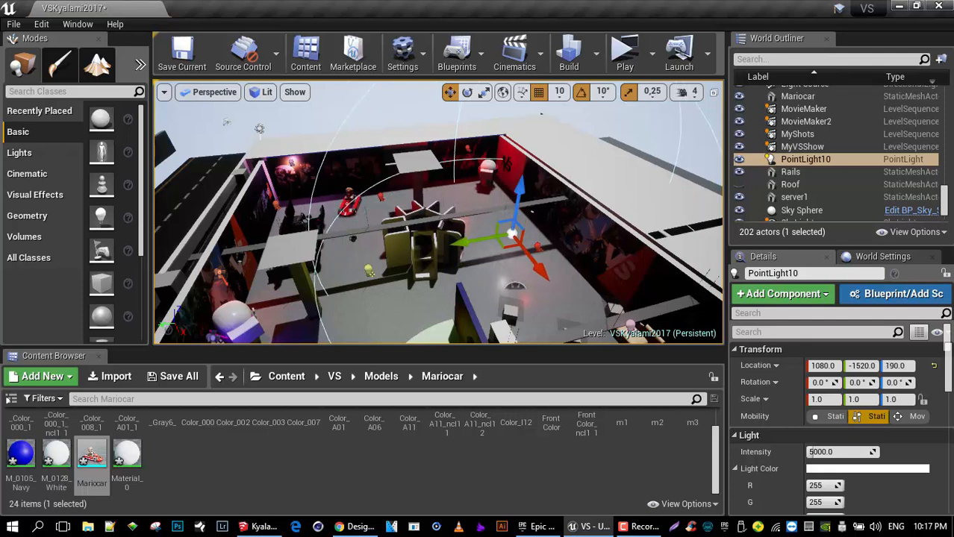
left_click(811, 452)
type("100000")
key("Return")
mouse_move(841, 452)
left_mouse_down()
mouse_move(817, 453)
mouse_move(836, 453)
left_mouse_up()
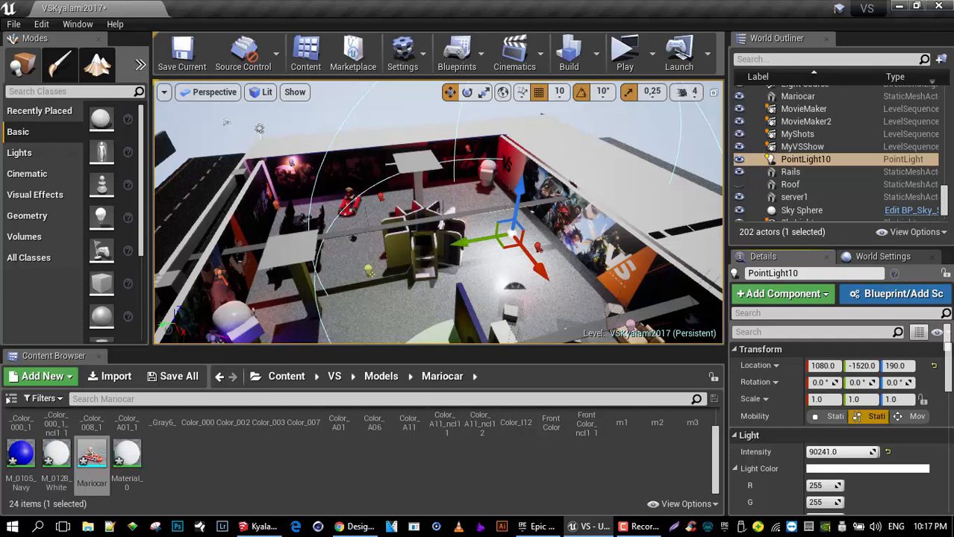
- Make the new point light movable, shift it to X 1330, Y -1490, and delete it
left_click(914, 417)
left_click_drag(464, 240, 391, 279)
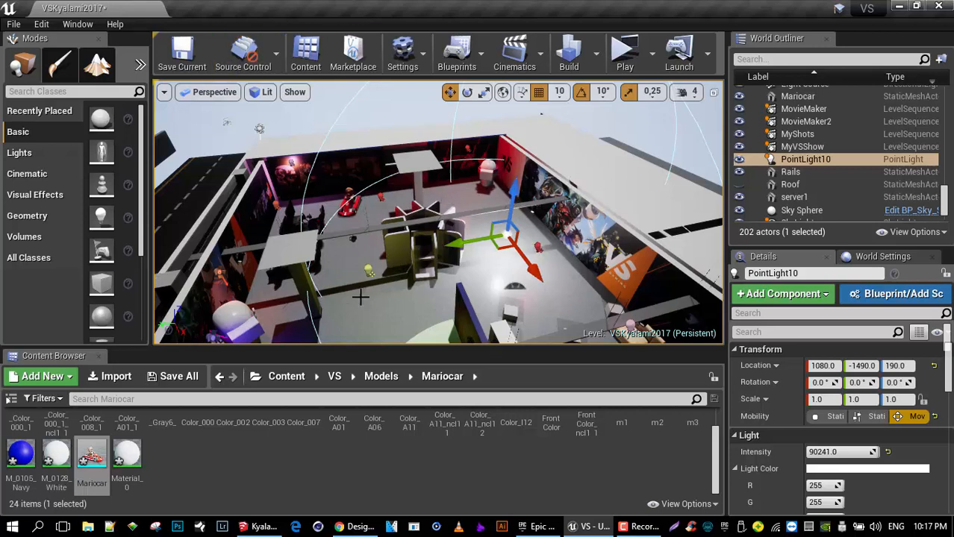
left_click_drag(531, 270, 570, 342)
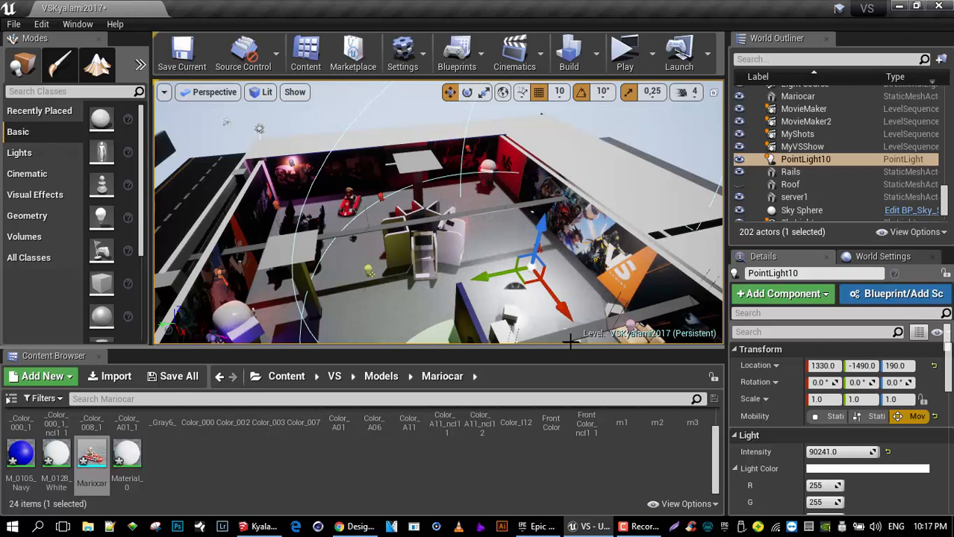
key("Delete")
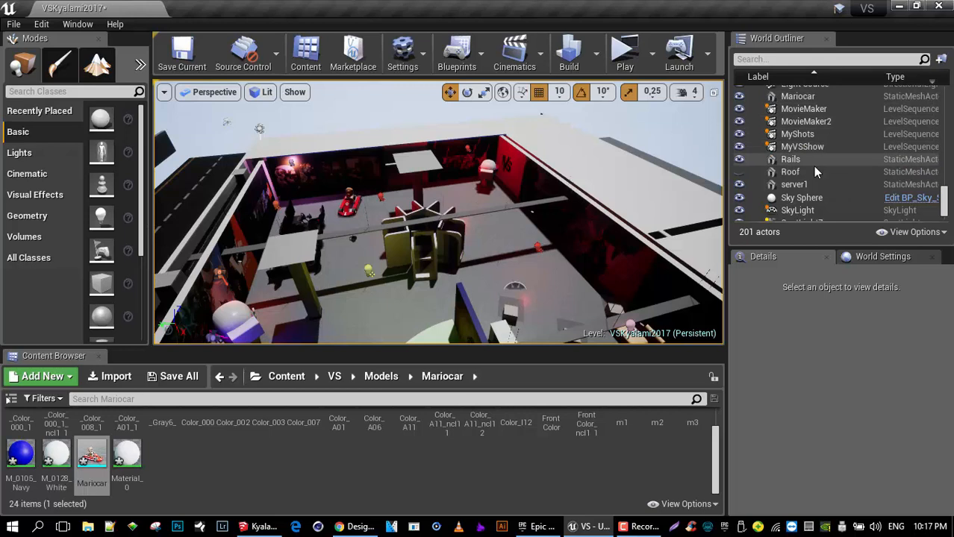
- Examine the mobility, intensity, colour and attenuation settings of PointLight4 in the Mood Lights folder
scroll(814, 162, "up", 10)
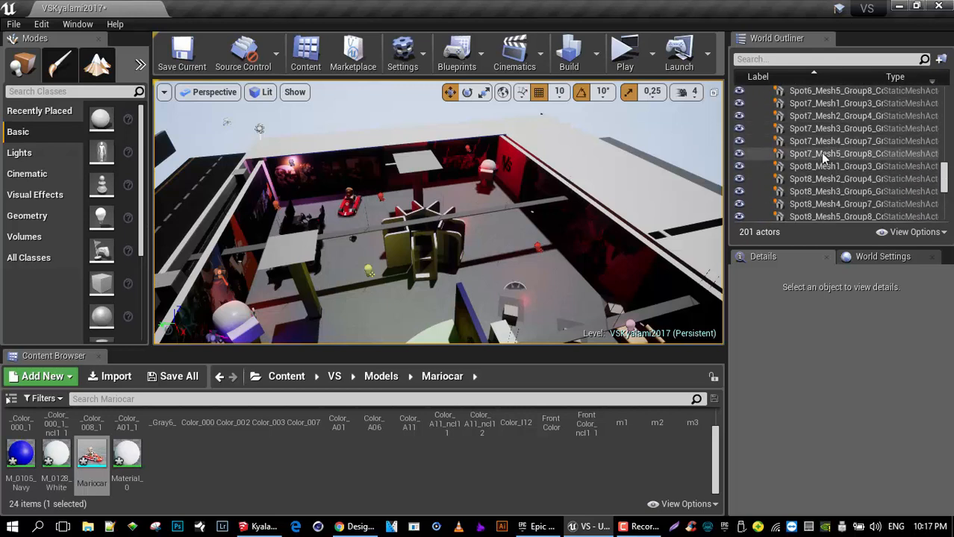
left_click(821, 153)
scroll(818, 128, "up", 3)
scroll(821, 127, "up", 10)
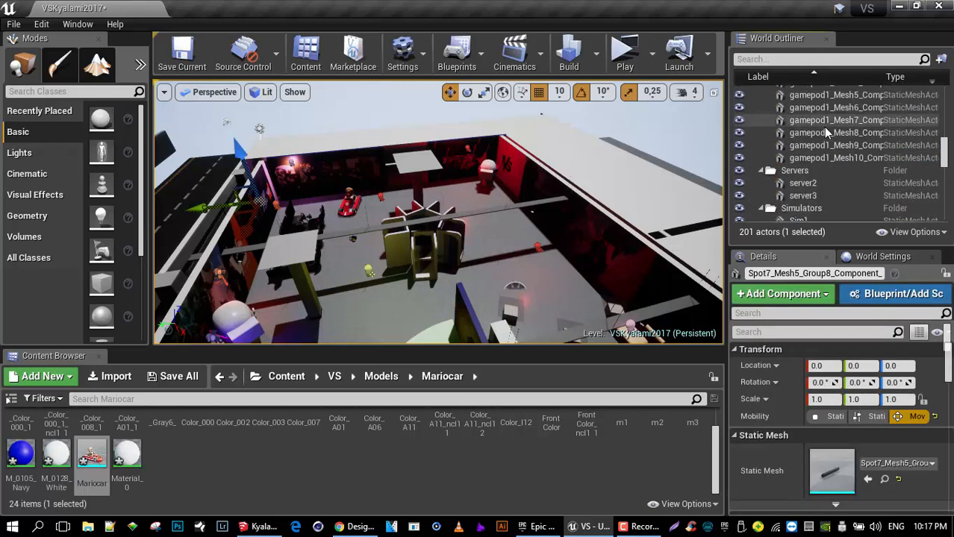
scroll(834, 120, "up", 5)
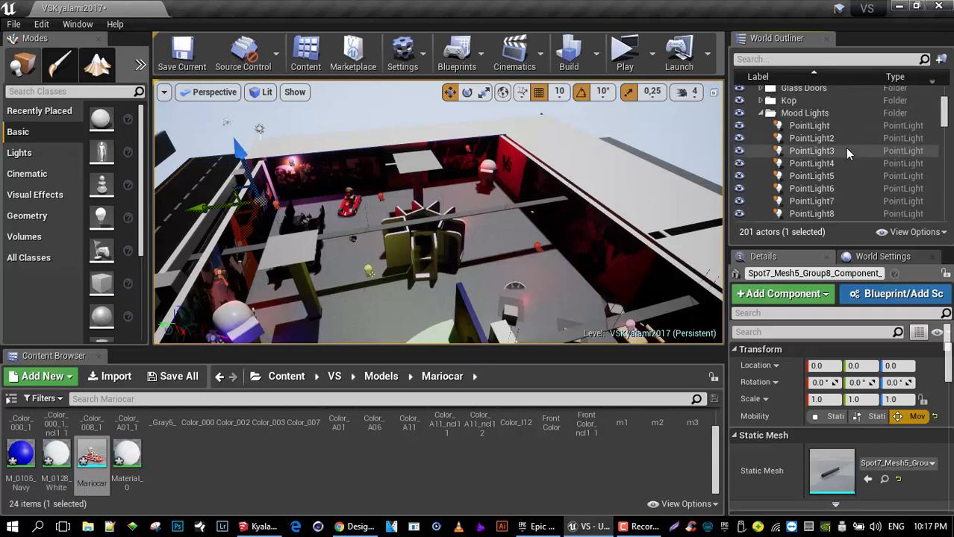
left_click(814, 163)
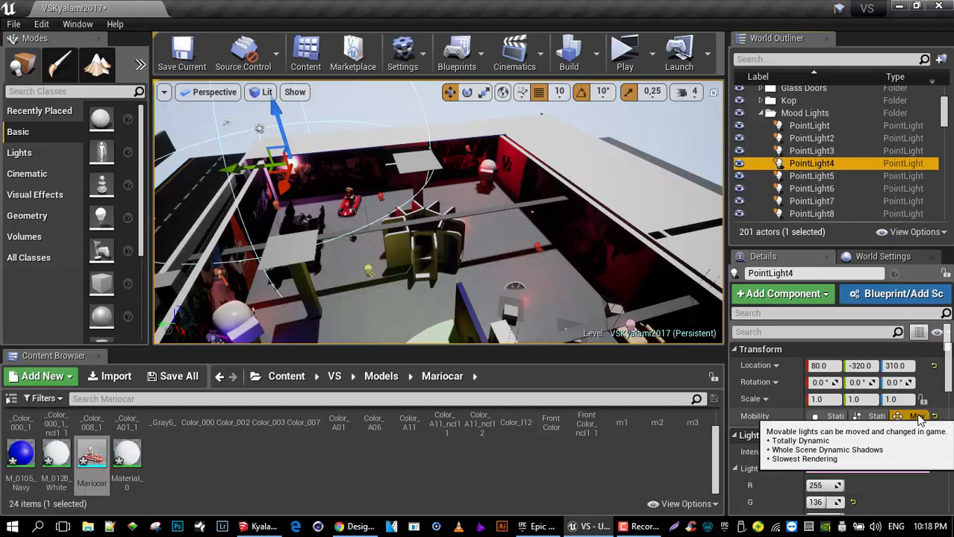
scroll(902, 468, "down", 2)
scroll(888, 463, "up", 1)
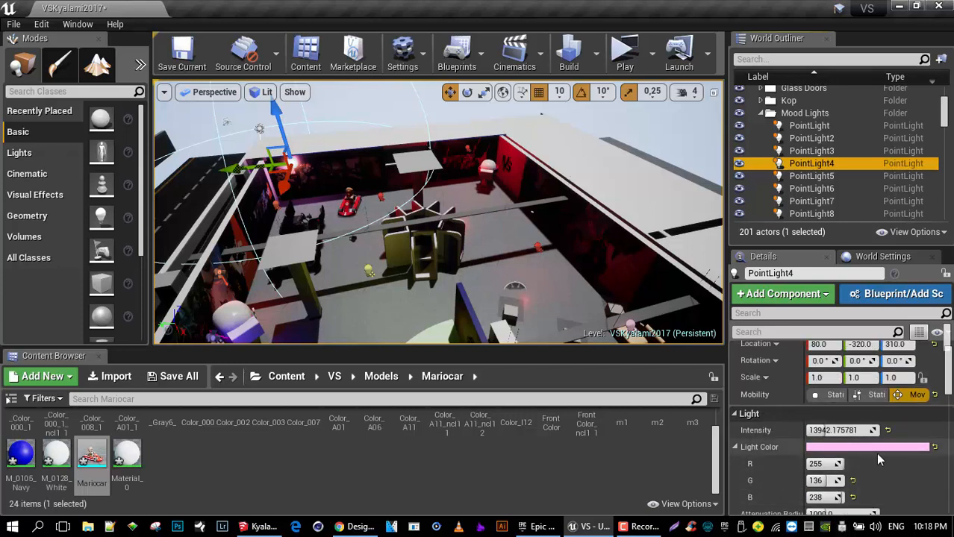
scroll(895, 475, "down", 2)
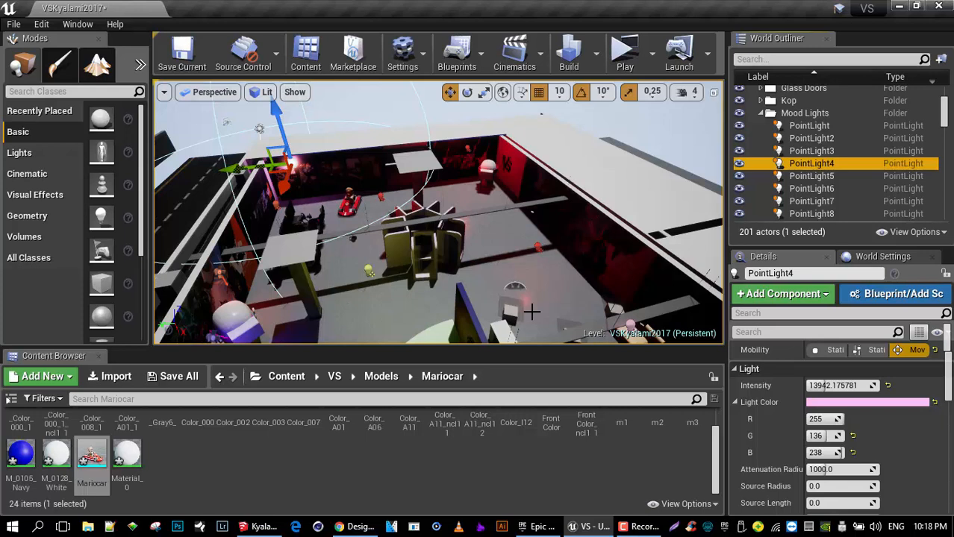
- Switch to SketchUp and add a new scene after Scene 2 with a raised view over the arcade area
left_click(252, 529)
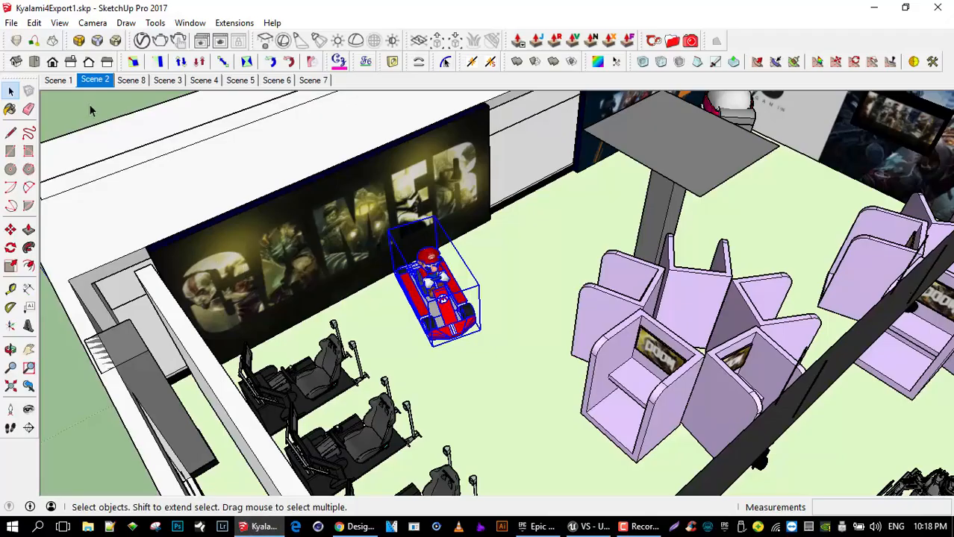
left_click(96, 81)
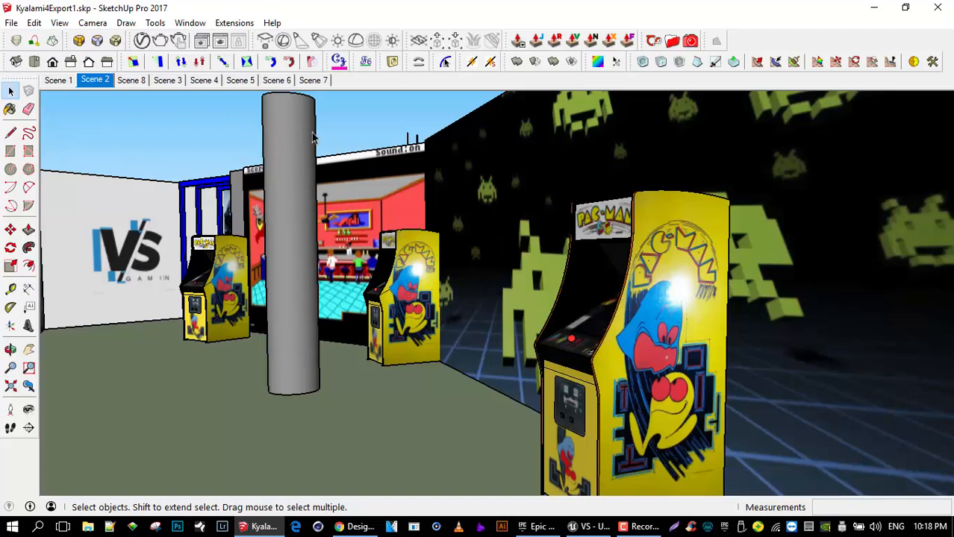
middle_click_drag(328, 265, 344, 319)
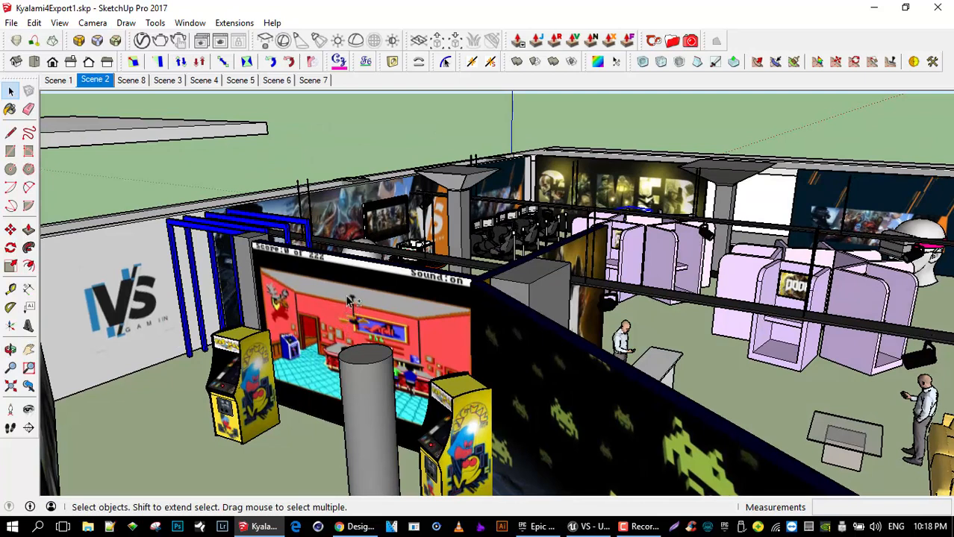
key("ctrl+shift+a")
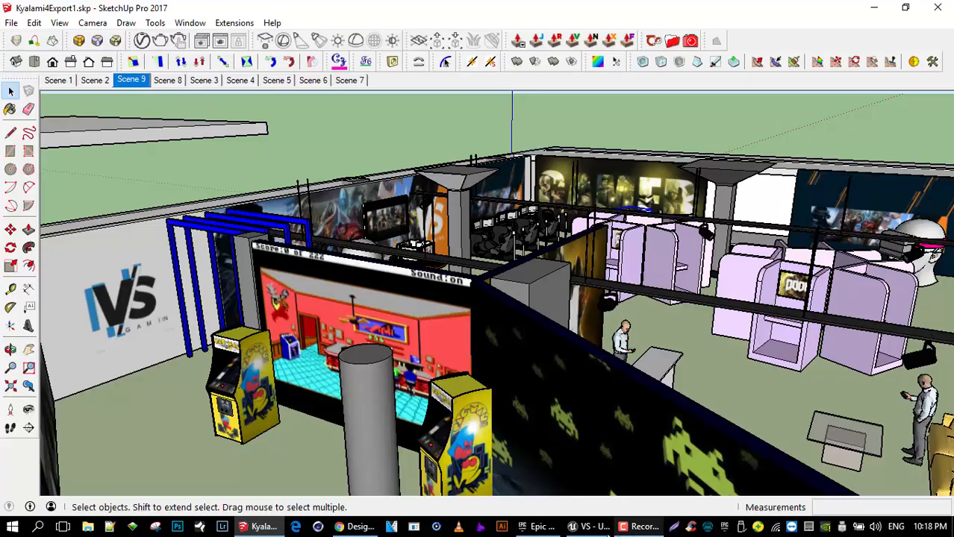
- Switch back to Unreal Editor and view the level through saved camera bookmarks, including 1 and 2
left_click(589, 526)
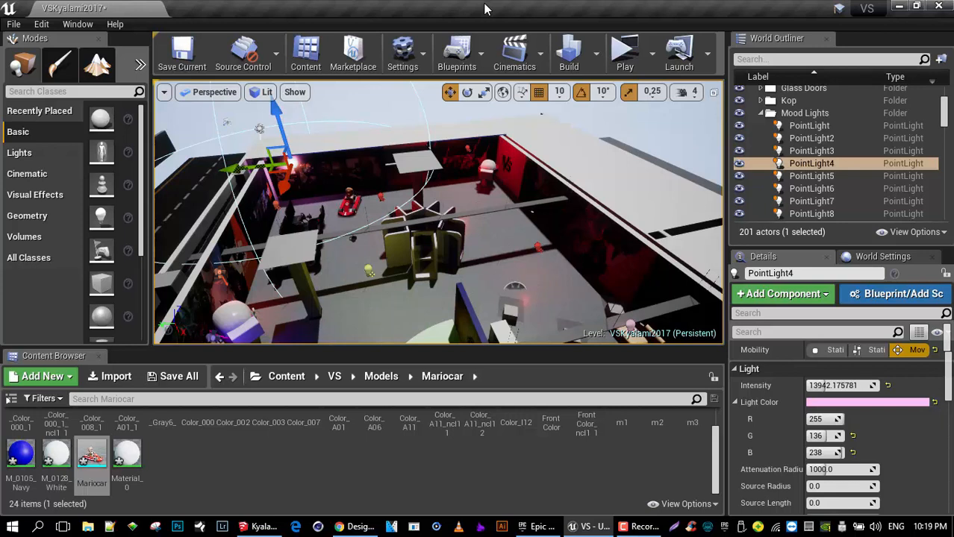
key("1")
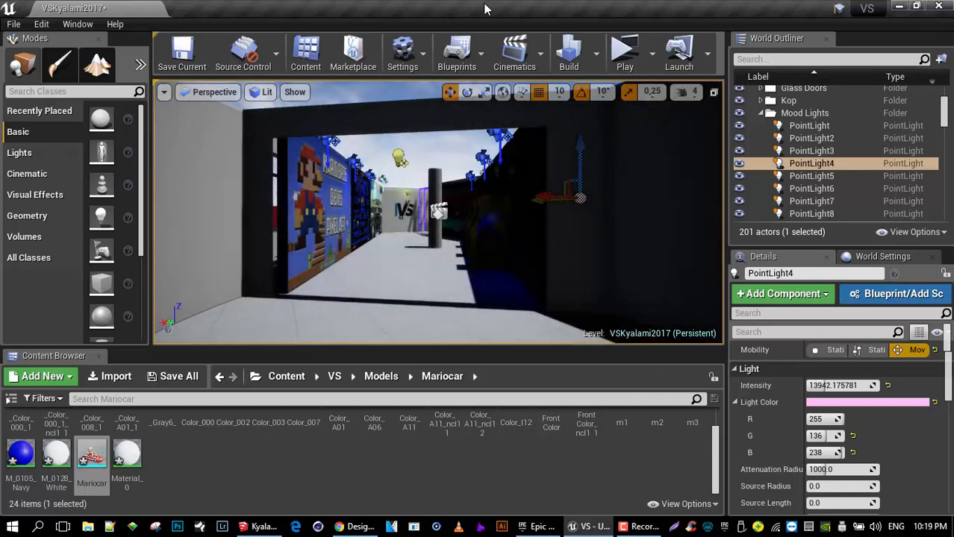
key("2")
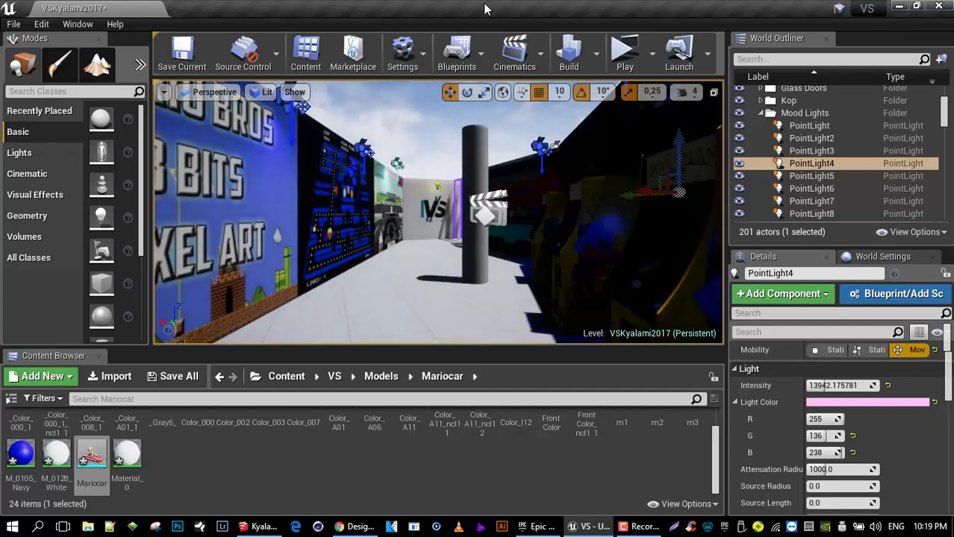
key("1")
left_click_drag(370, 269, 406, 335)
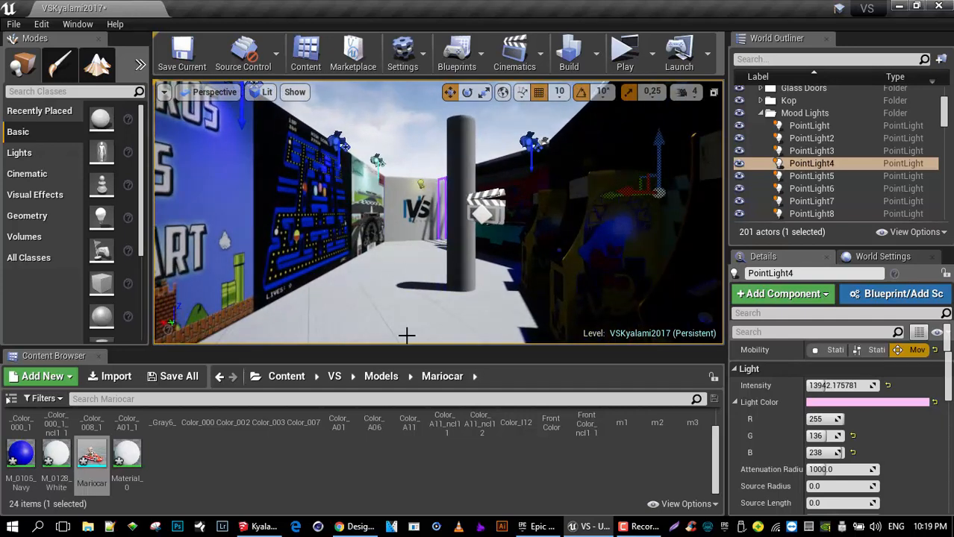
left_click_drag(406, 335, 409, 342)
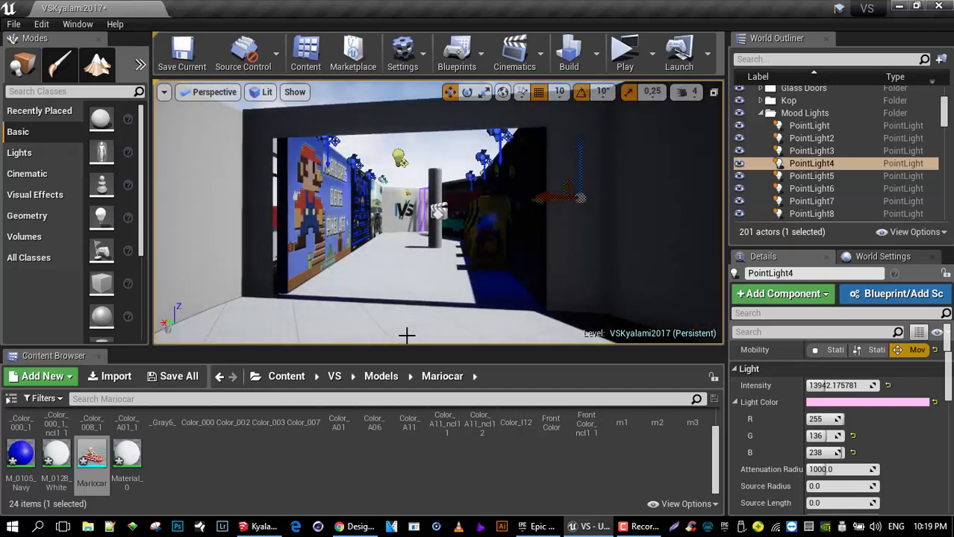
left_click_drag(407, 335, 407, 335)
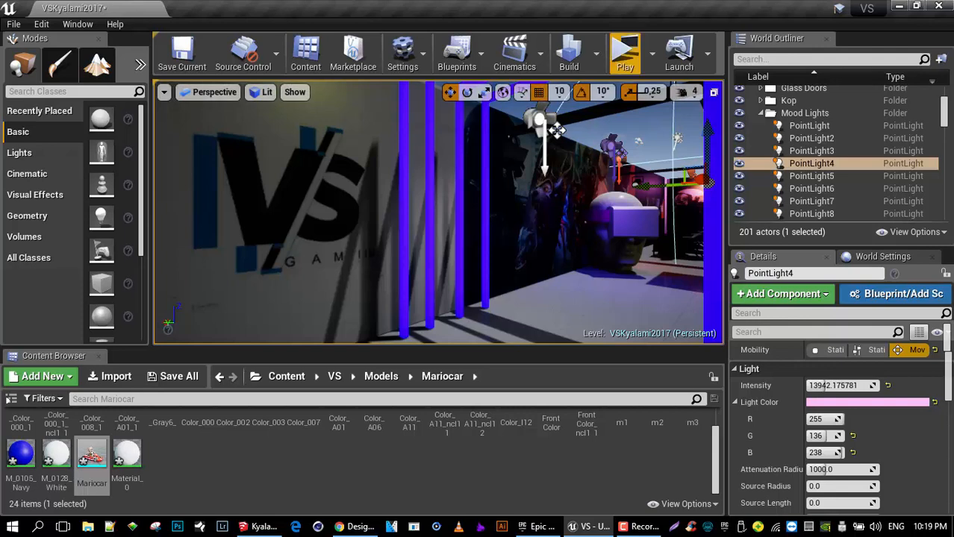
- Set the lighting build quality to Production
left_click(596, 54)
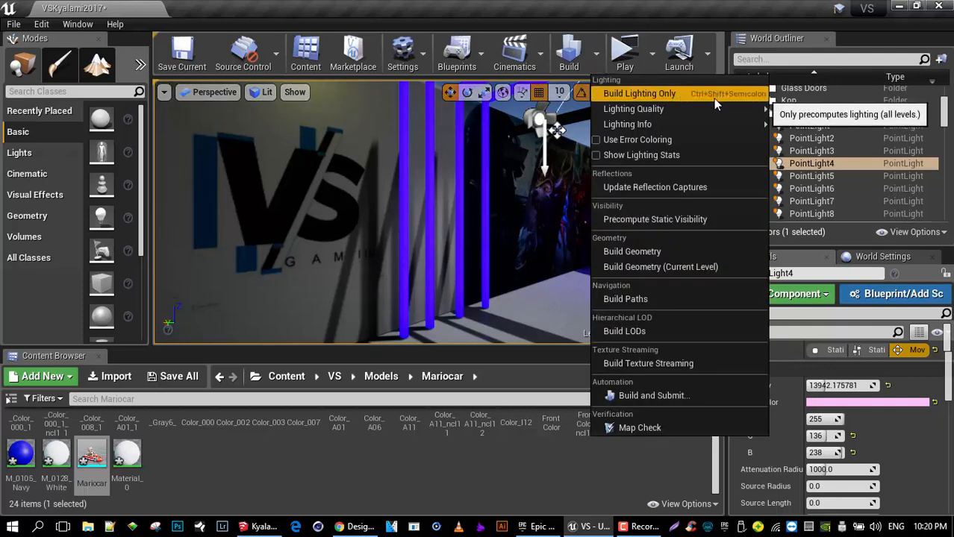
mouse_move(726, 113)
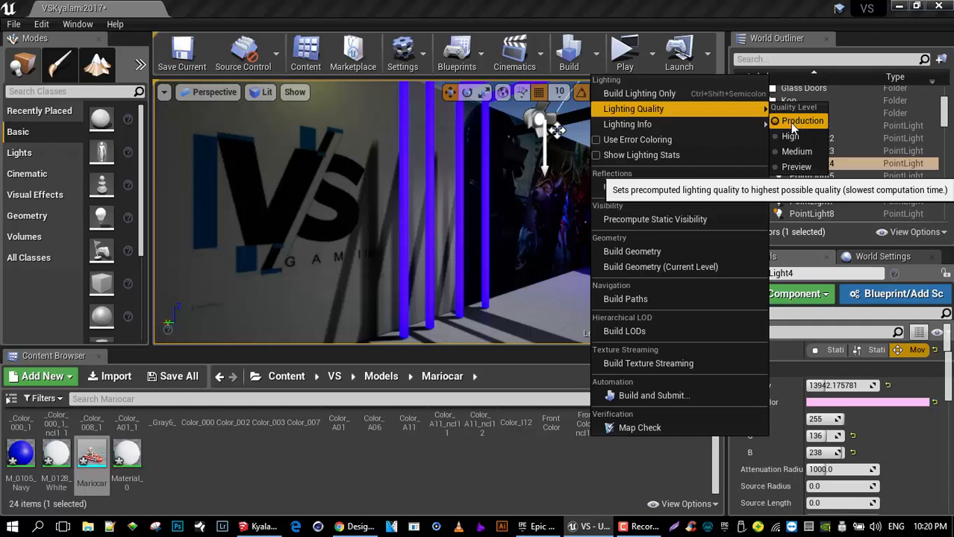
left_click(790, 123)
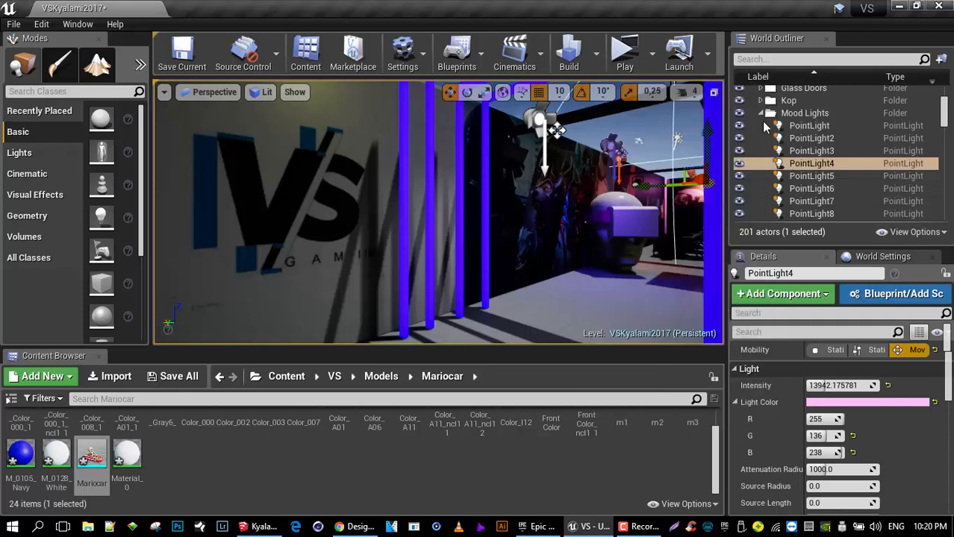
- Select SpotLight10 above the blue poles near the VS Gaming wall and hide the editor icons with Game View
left_click(439, 182)
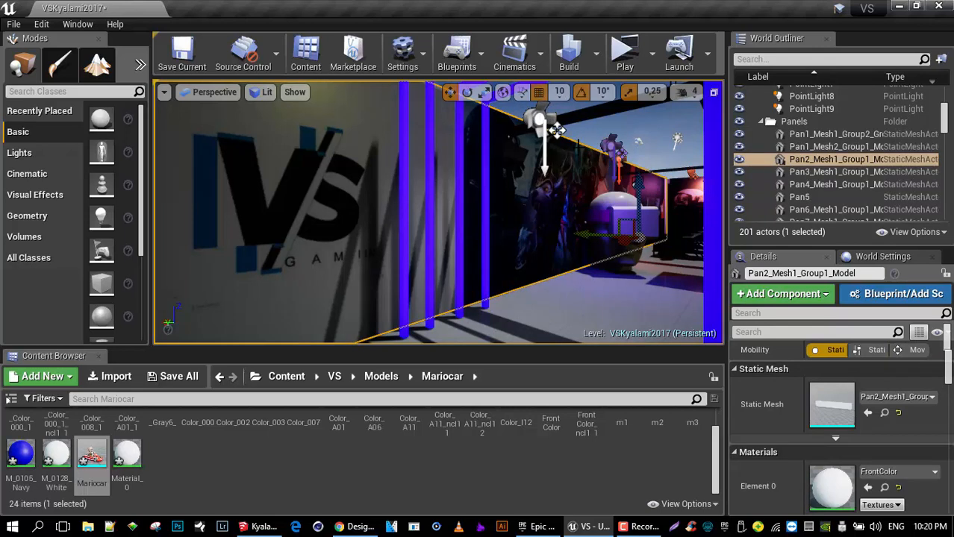
left_click(556, 130)
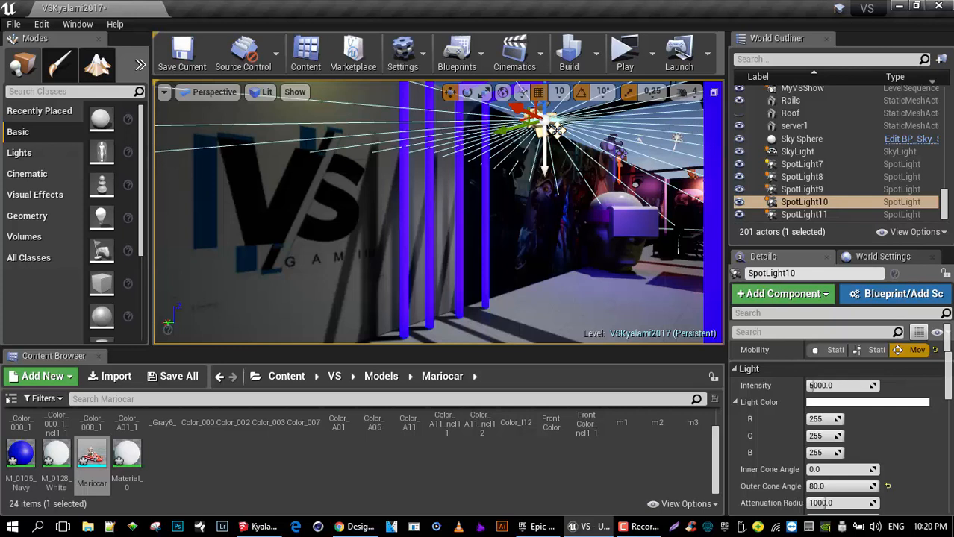
key("g")
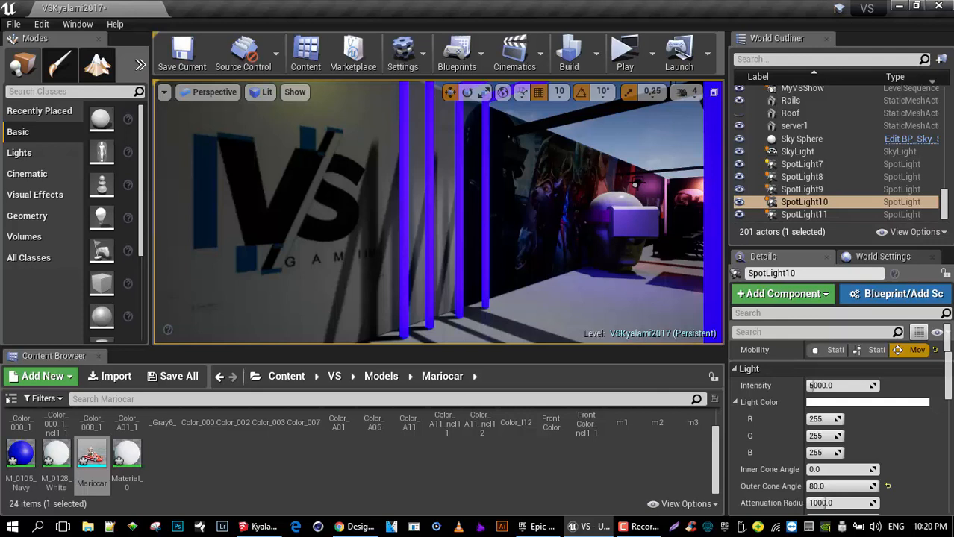
- Frame the Spot6 spotlight fixture up close and select its white lens disc to examine its 100w material
left_click(665, 182)
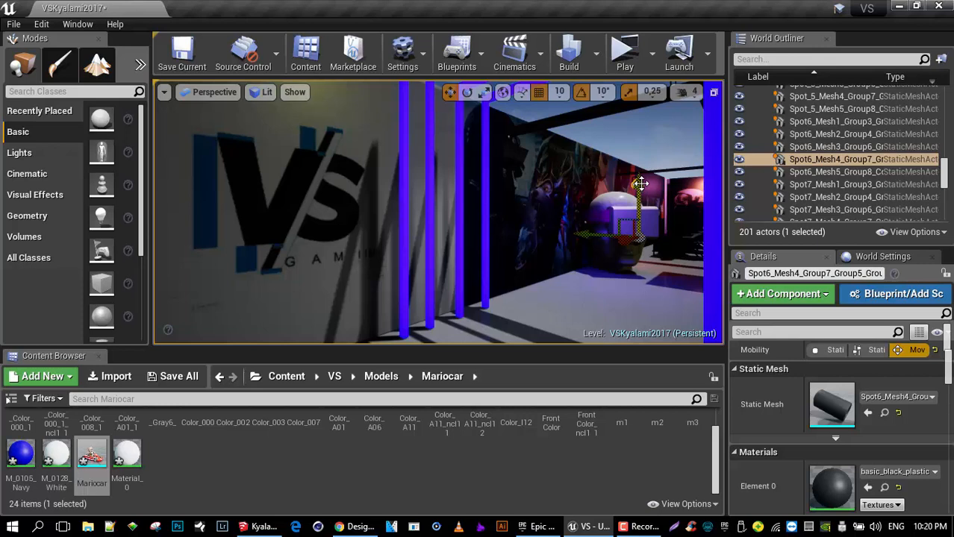
key("f")
mouse_move(462, 229)
left_mouse_down()
mouse_move(485, 201)
mouse_move(451, 242)
mouse_move(463, 229)
left_mouse_up()
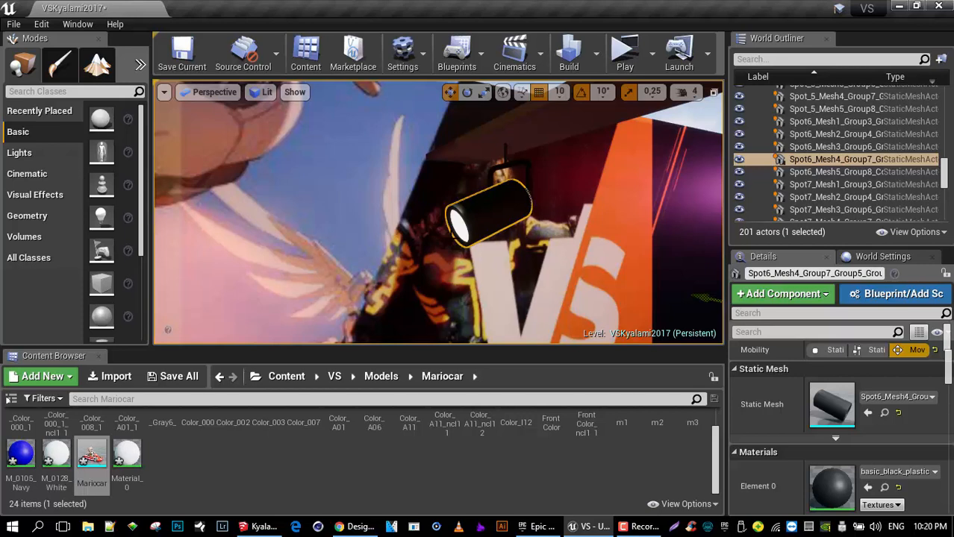
left_click(461, 226)
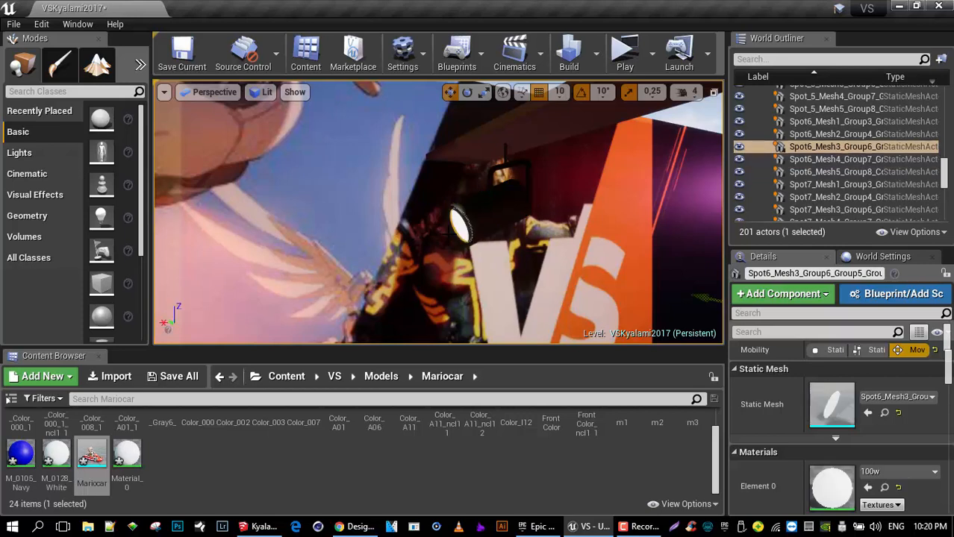
scroll(455, 227, "down", 3)
right_click_drag(456, 227, 636, 290)
- Go through saved camera views 1 and 2, select the yellow ceiling light PointLight2 and turn on Game View
key("1")
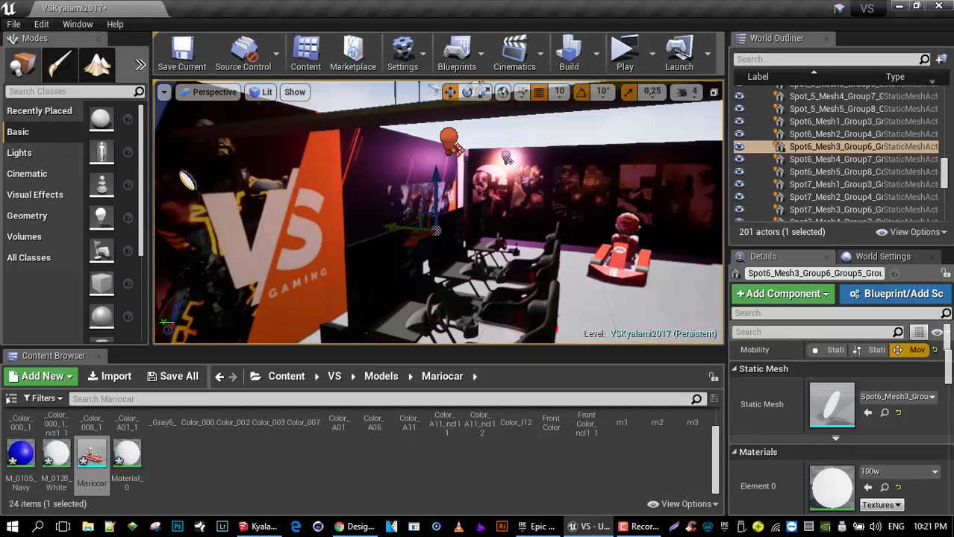
key("2")
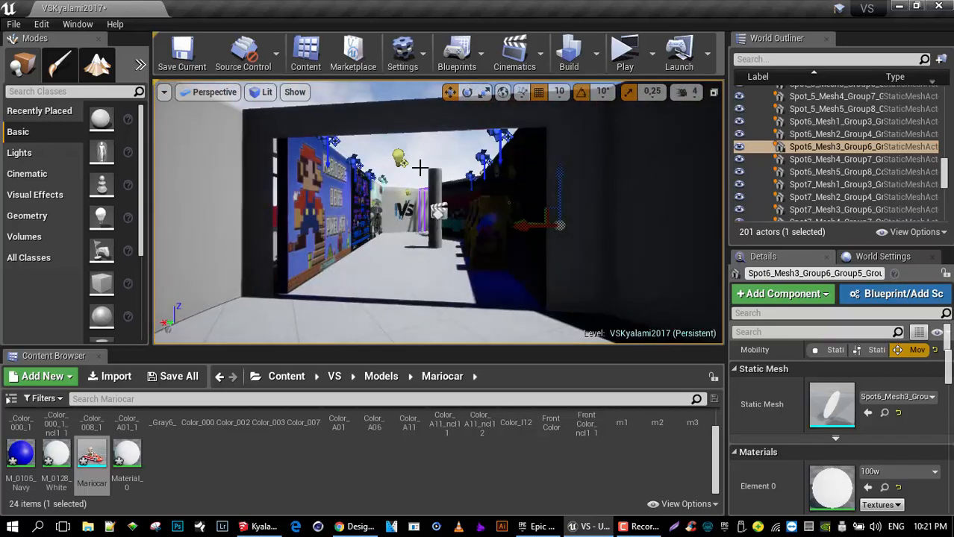
left_click(399, 157)
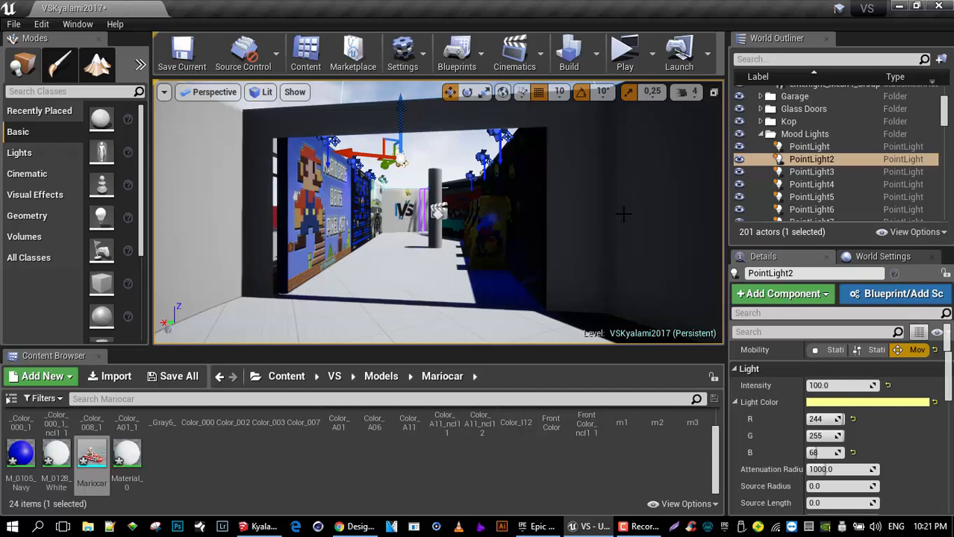
key("g")
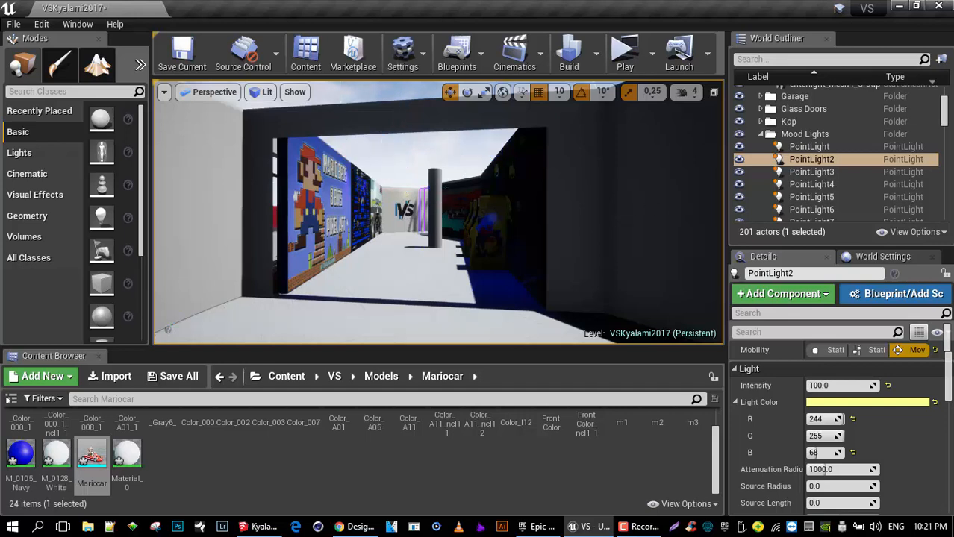
- Make the hidden Roof mesh visible in the level
scroll(781, 177, "down", 3)
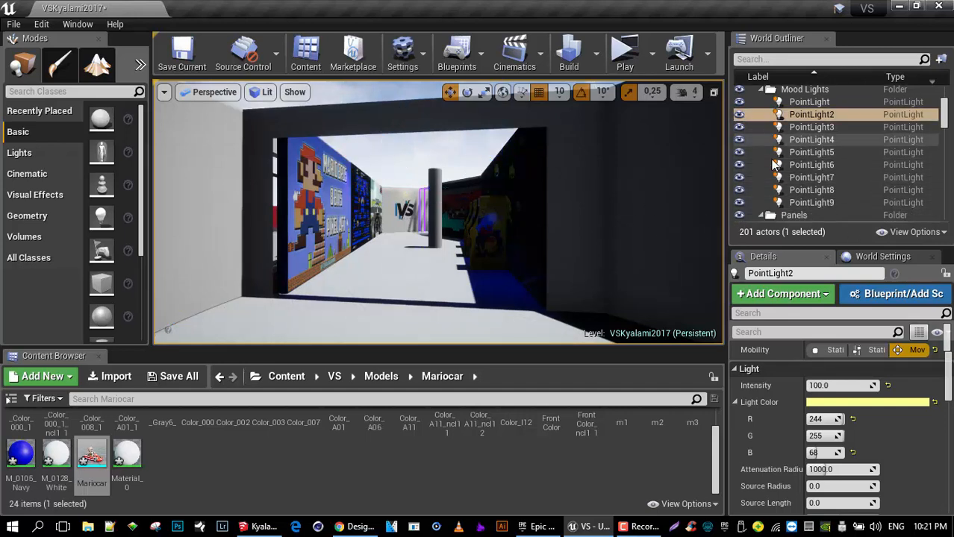
scroll(781, 177, "down", 10)
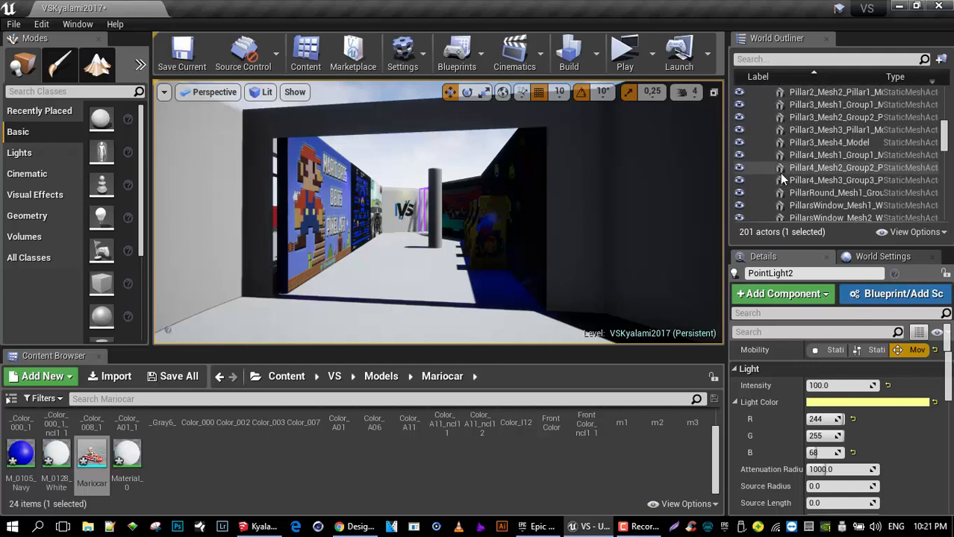
scroll(779, 174, "down", 10)
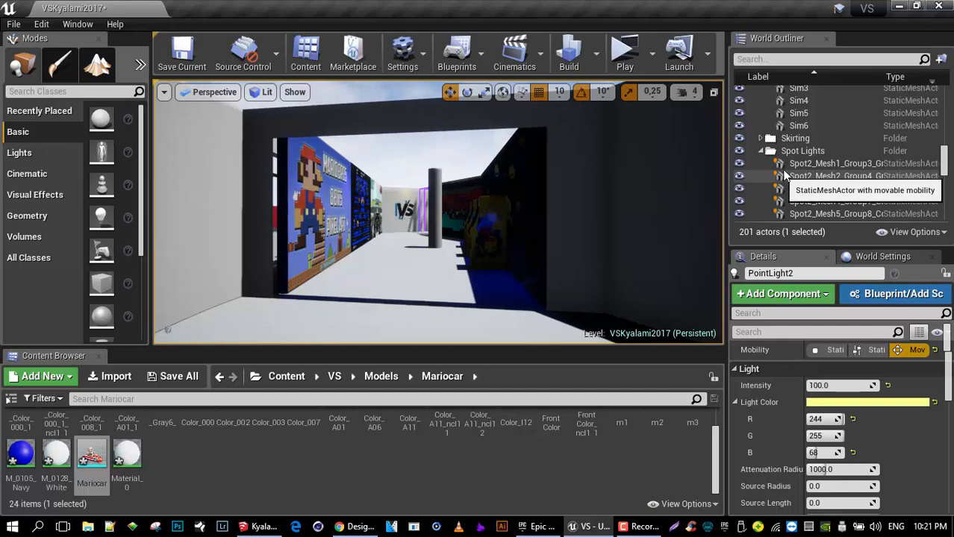
left_click_drag(944, 162, 951, 214)
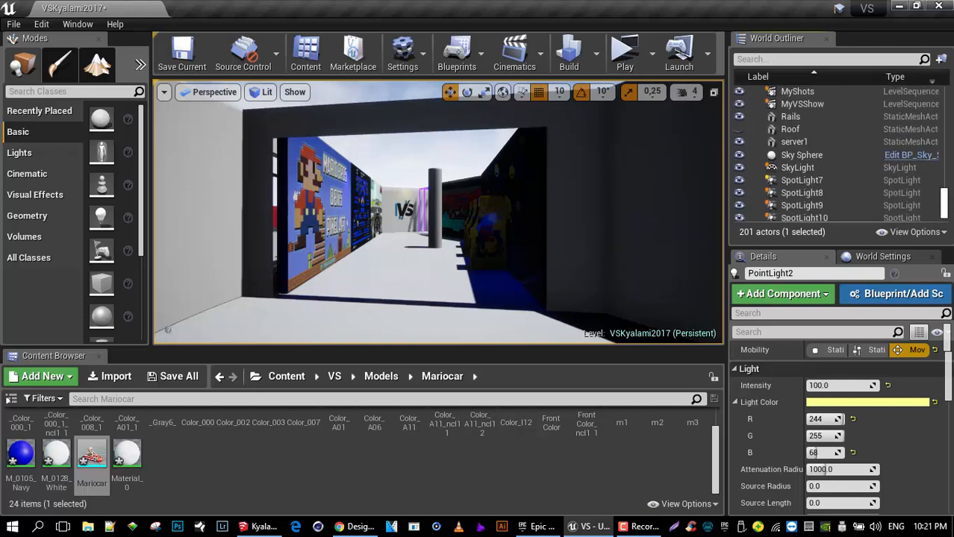
left_click(739, 129)
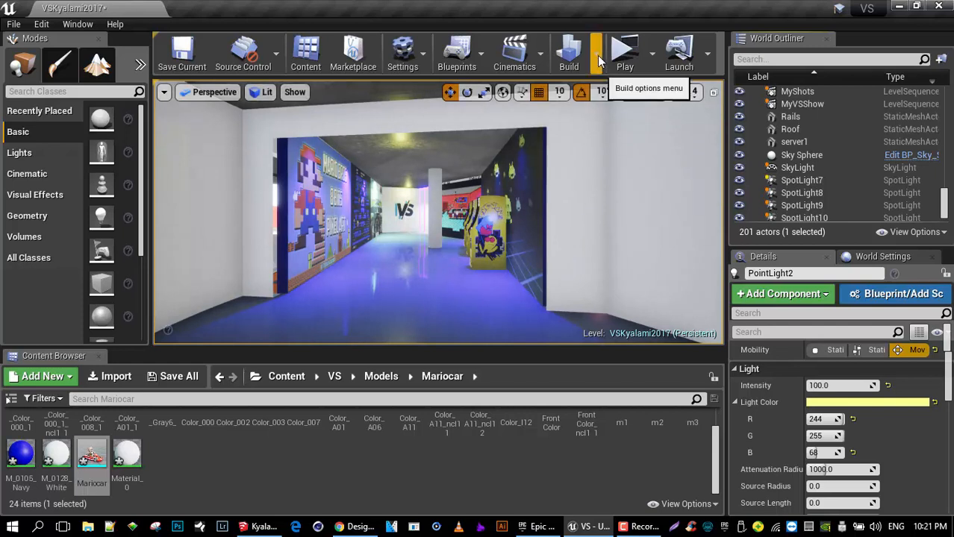
- Review the lighting quality options and start a full build of the level
mouse_move(660, 109)
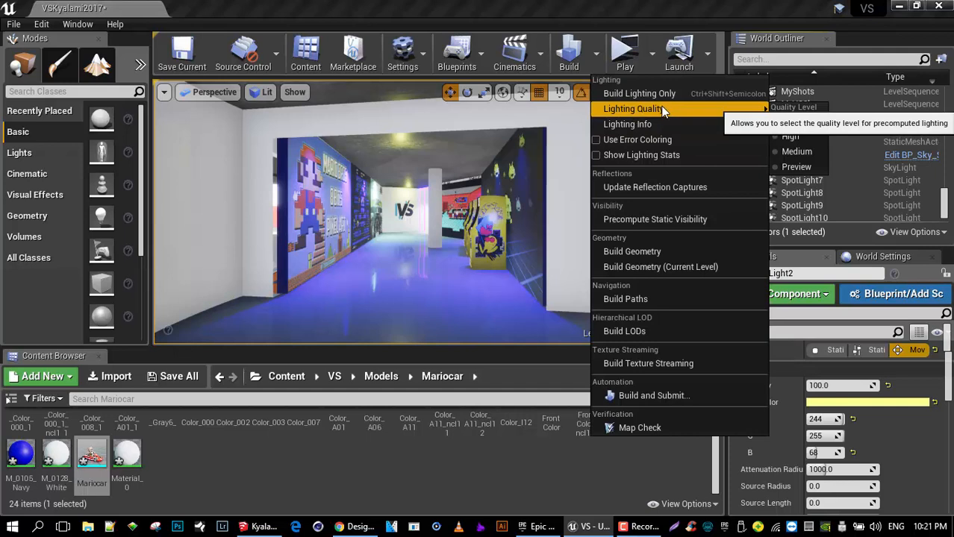
left_click(641, 9)
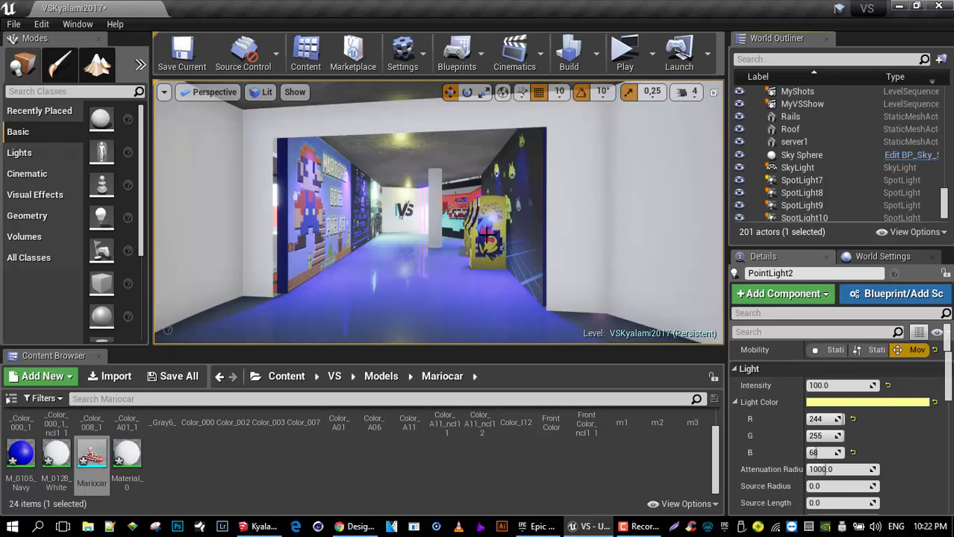
left_click(572, 63)
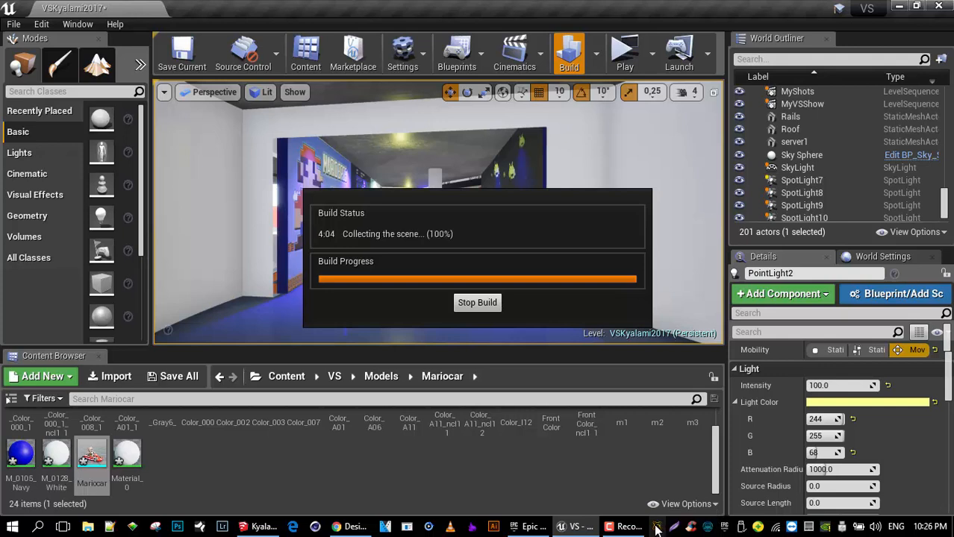
- Switch to Swarm Agent and examine its log, settings and the progress stages of the lighting build
double_click(655, 528)
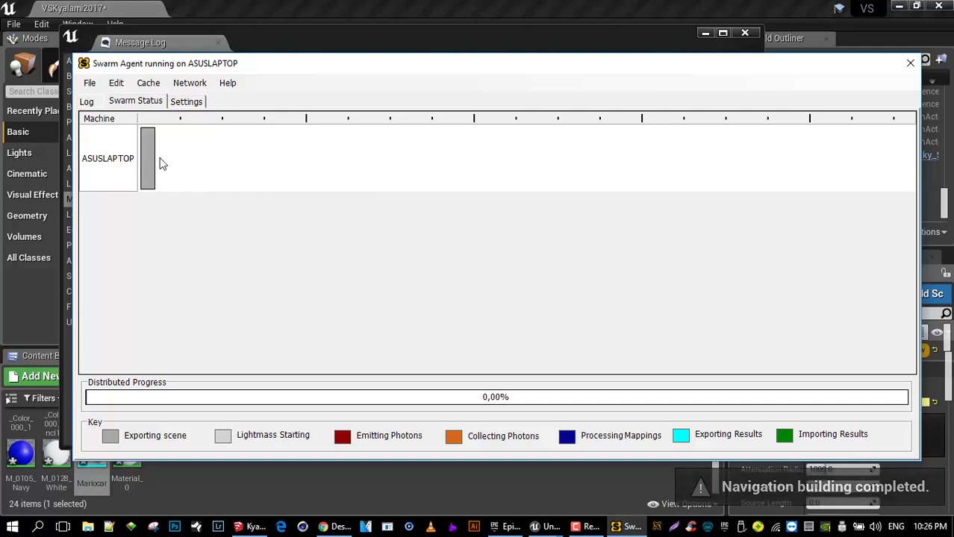
mouse_move(155, 160)
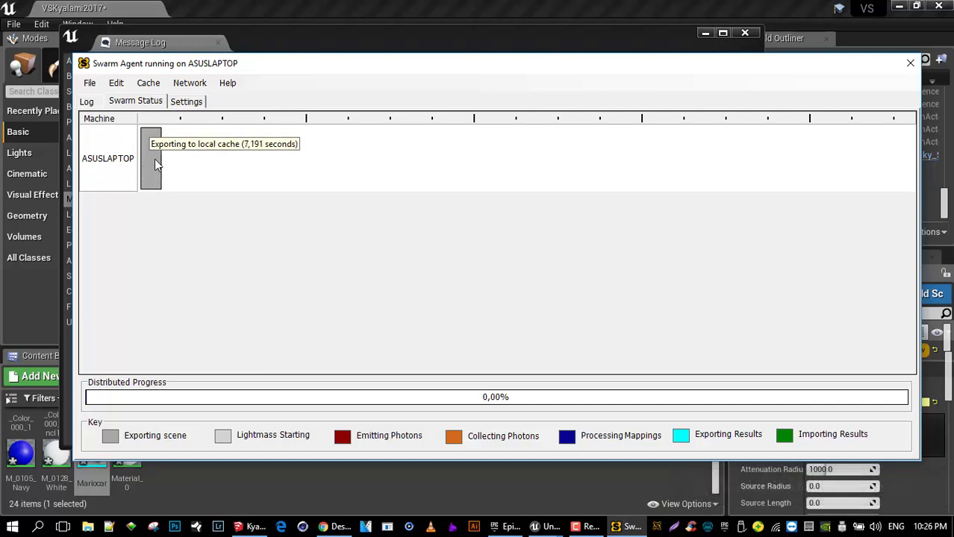
left_click(88, 102)
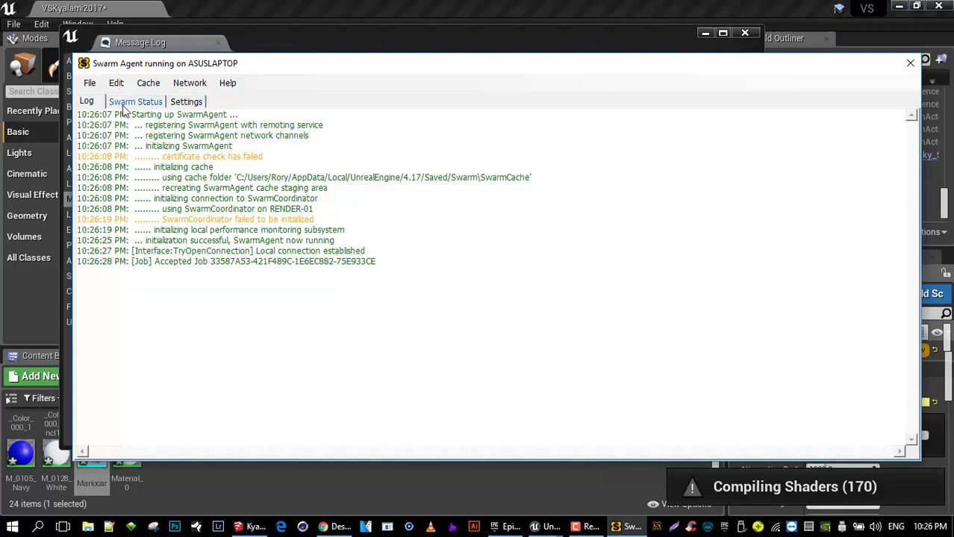
left_click(133, 102)
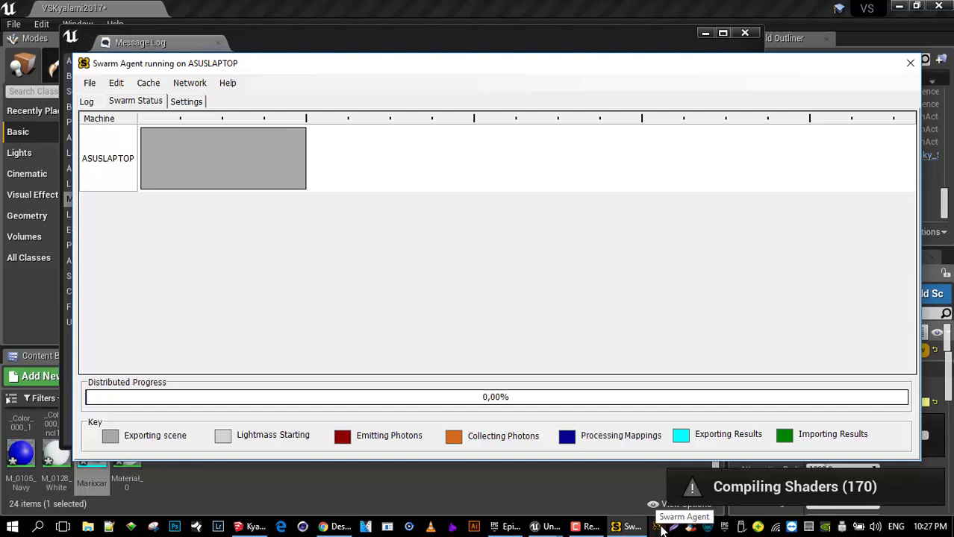
left_click(91, 104)
left_click(130, 102)
left_click(182, 103)
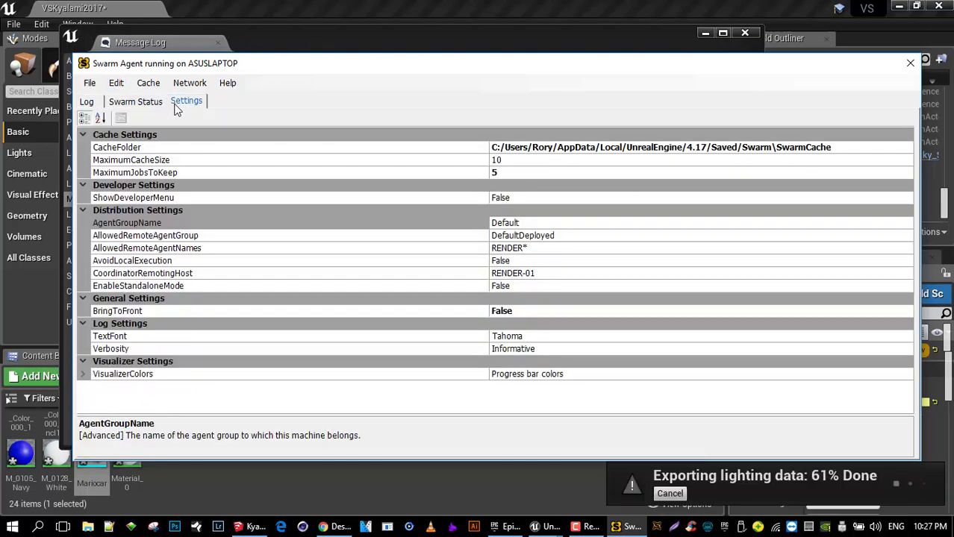
left_click(142, 104)
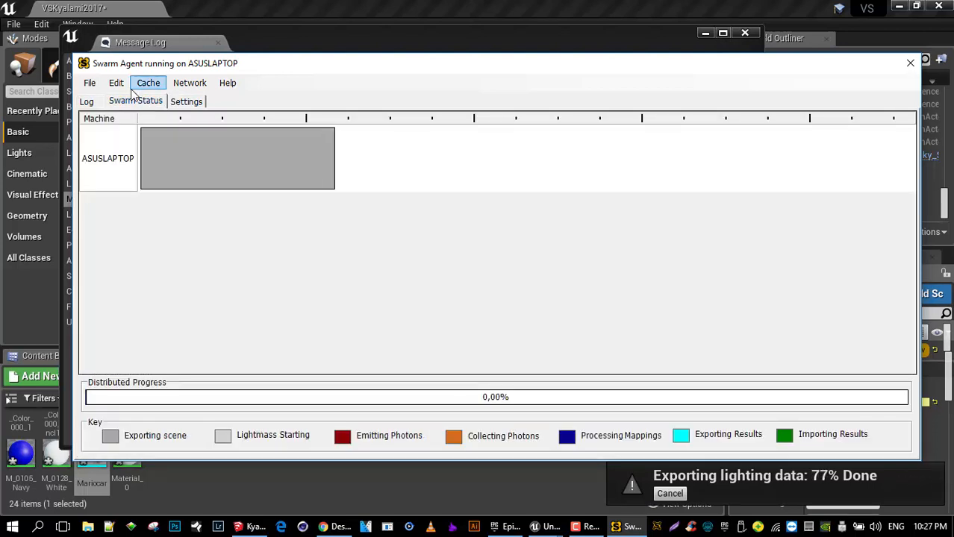
mouse_move(229, 142)
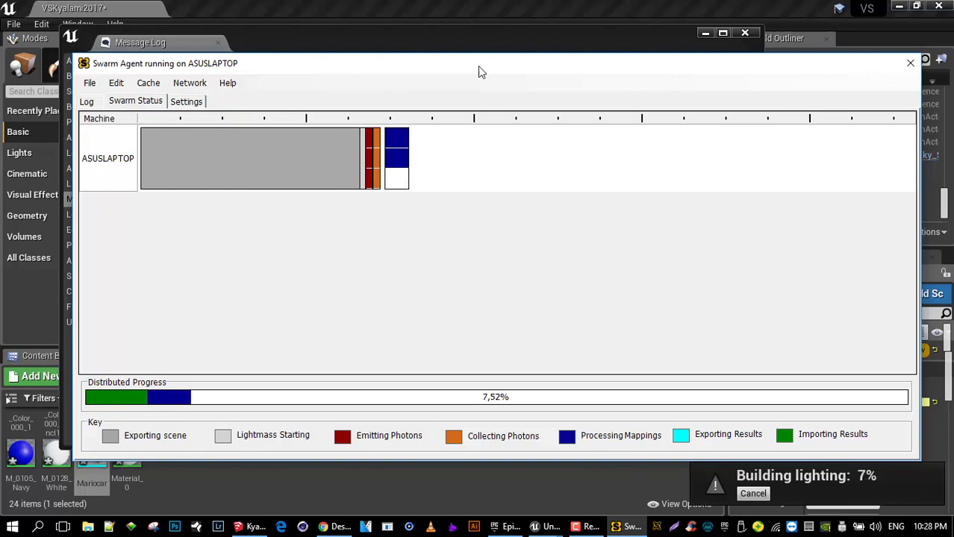
- Return to Unreal Editor and close the Message Log window showing the Map Check results
left_click(744, 33)
left_click_drag(580, 74, 587, 49)
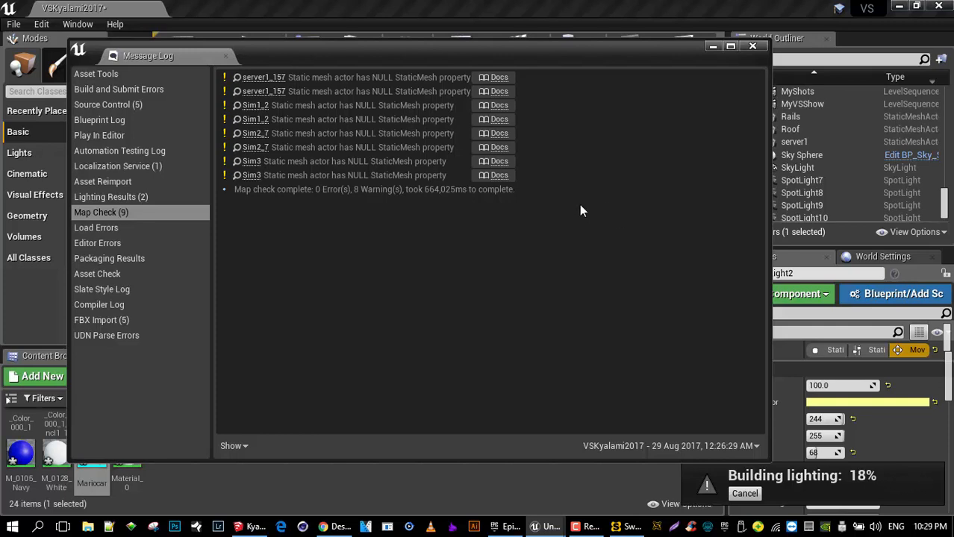
left_click(752, 47)
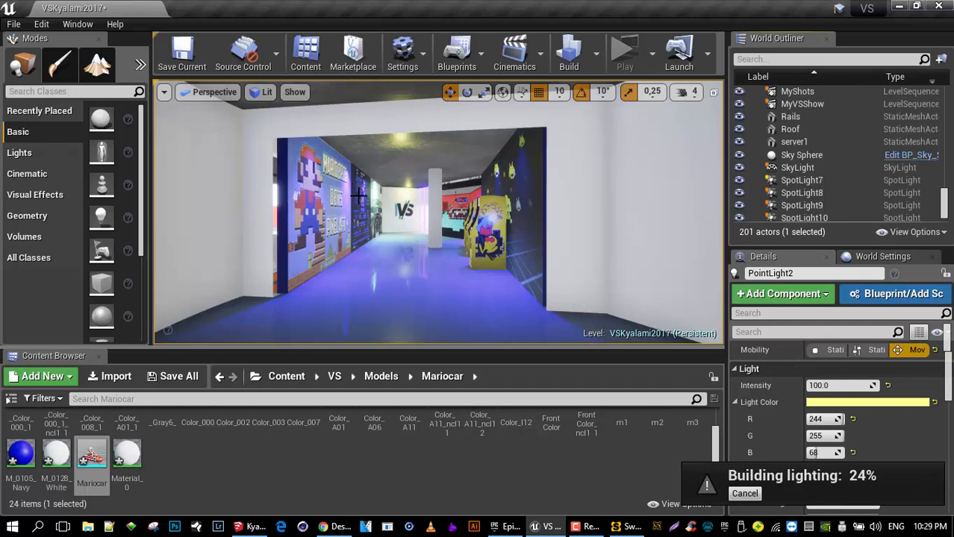
- Look over the Sky Sphere and SkyLight settings and set the SkyLight's intensity to 0
left_click(815, 158)
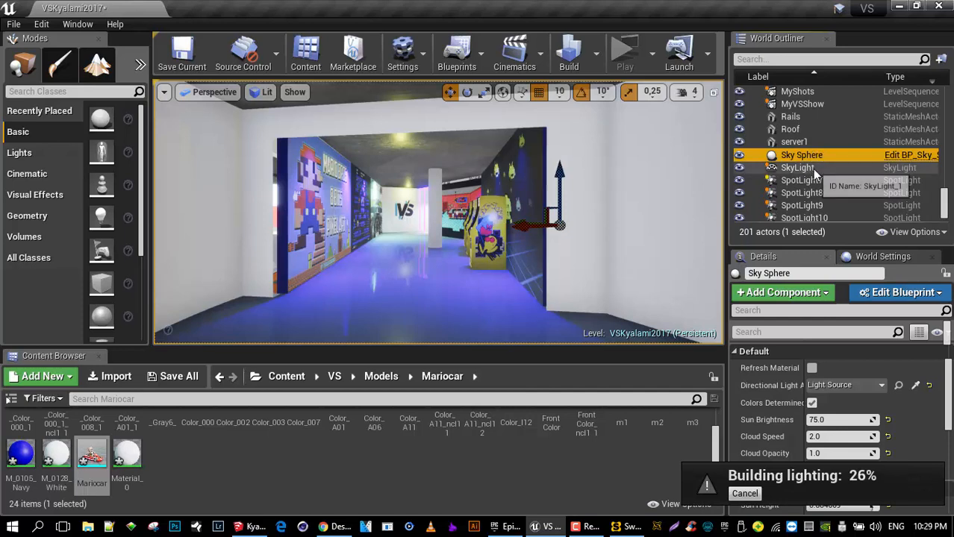
left_click(812, 169)
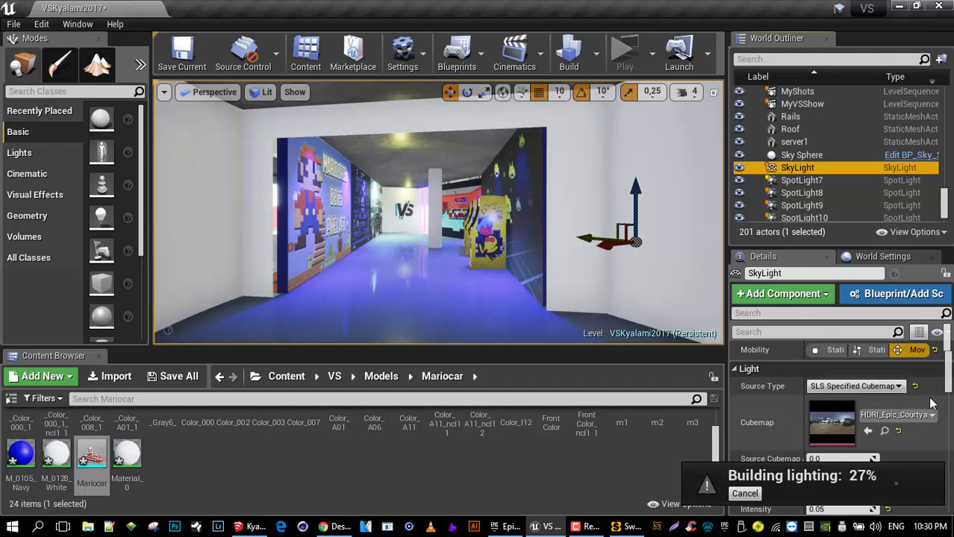
scroll(931, 403, "down", 3)
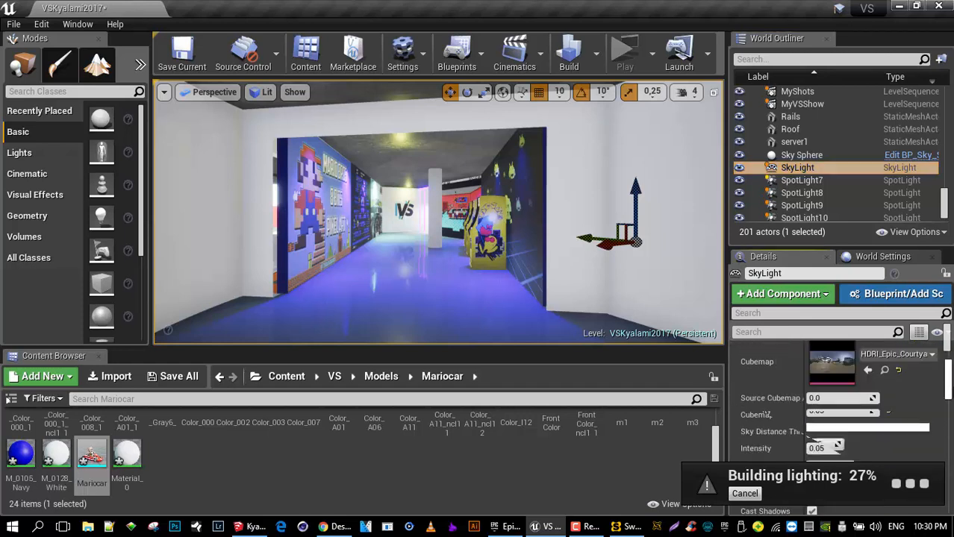
scroll(836, 418, "up", 1)
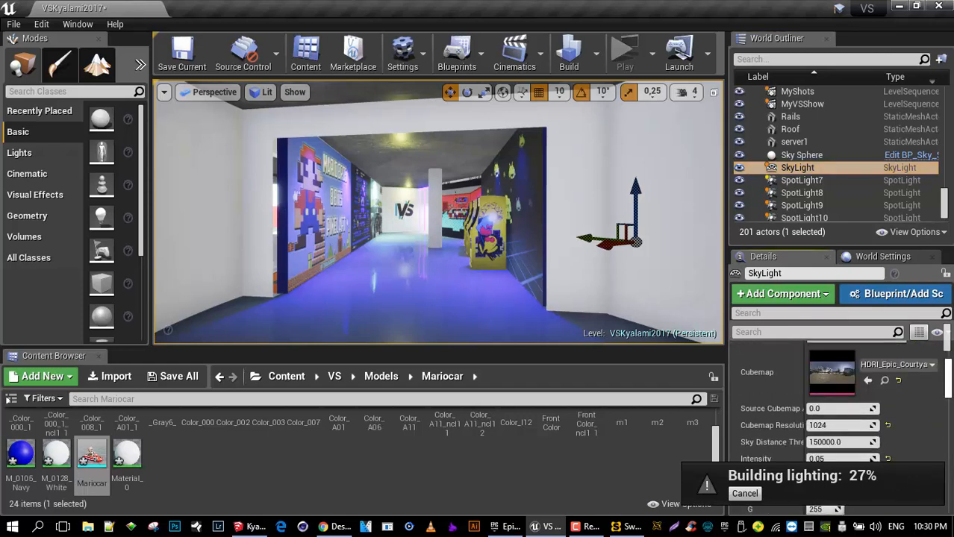
scroll(845, 431, "up", 1)
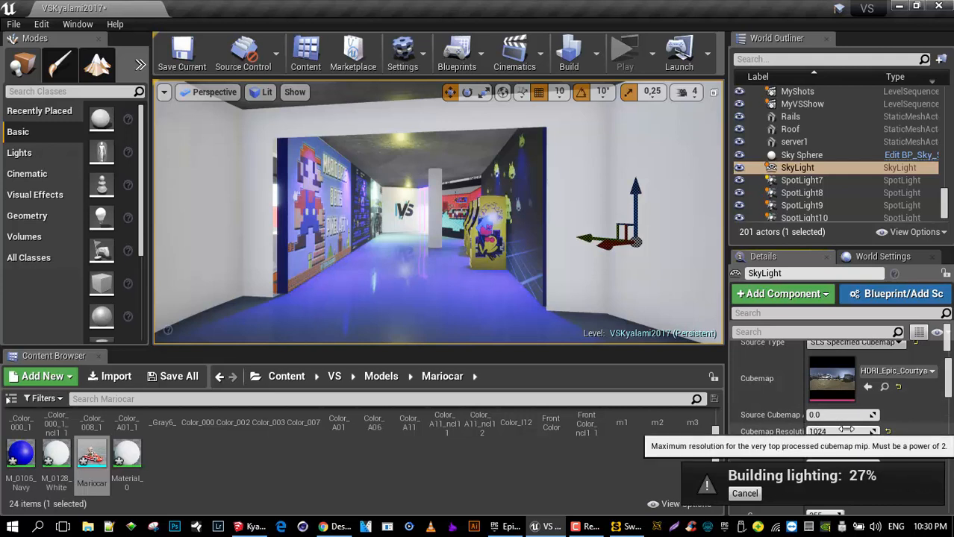
left_click_drag(946, 378, 948, 385)
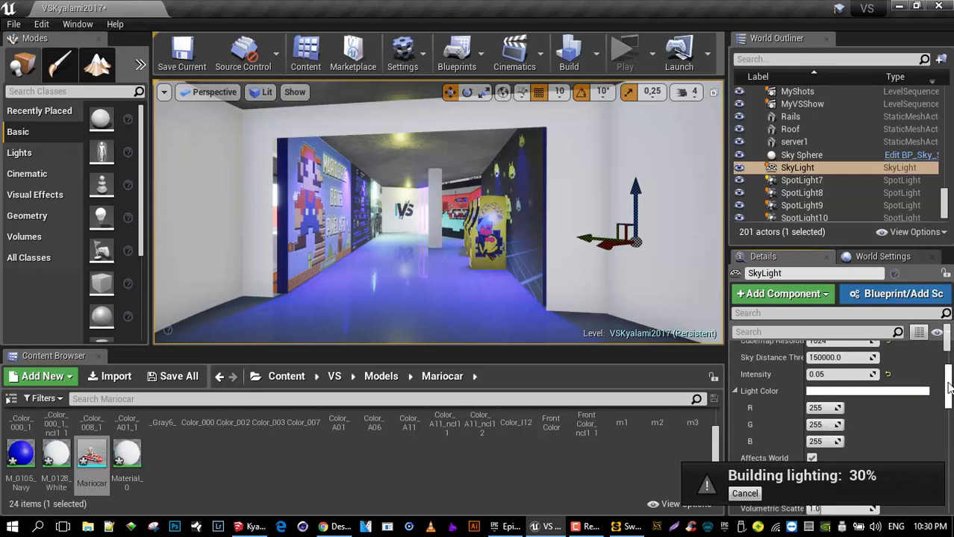
left_click(829, 375)
type("0")
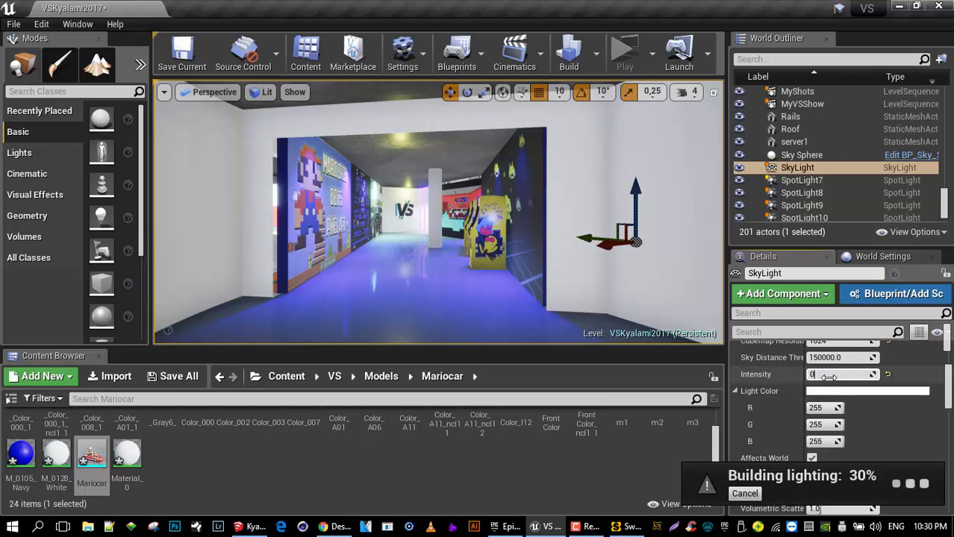
key("Tab")
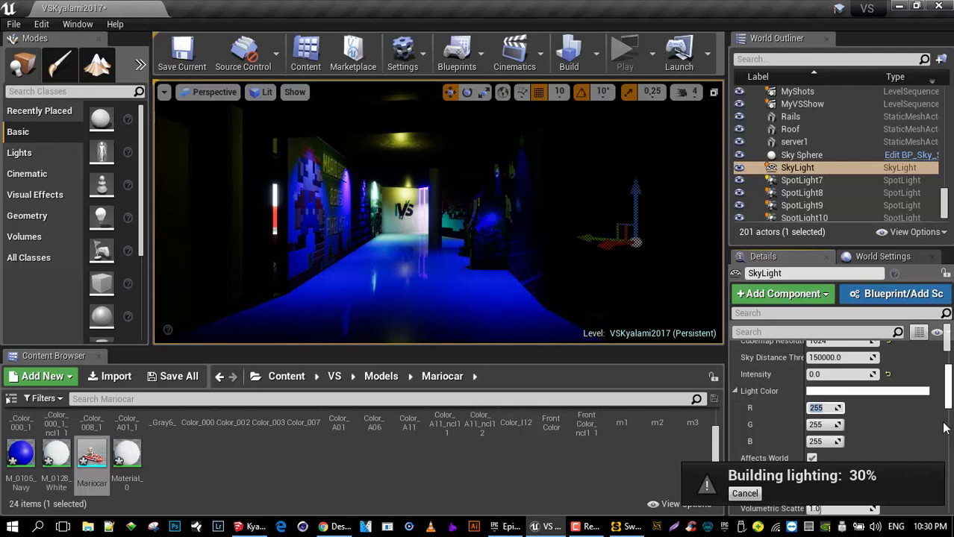
- Set the SkyLight's intensity to 0.005
left_click(819, 374)
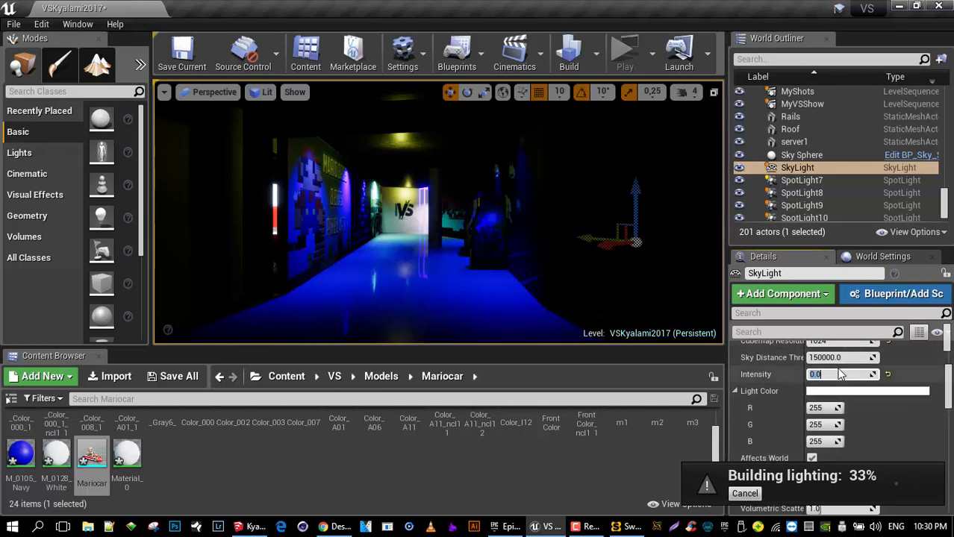
left_click(868, 375)
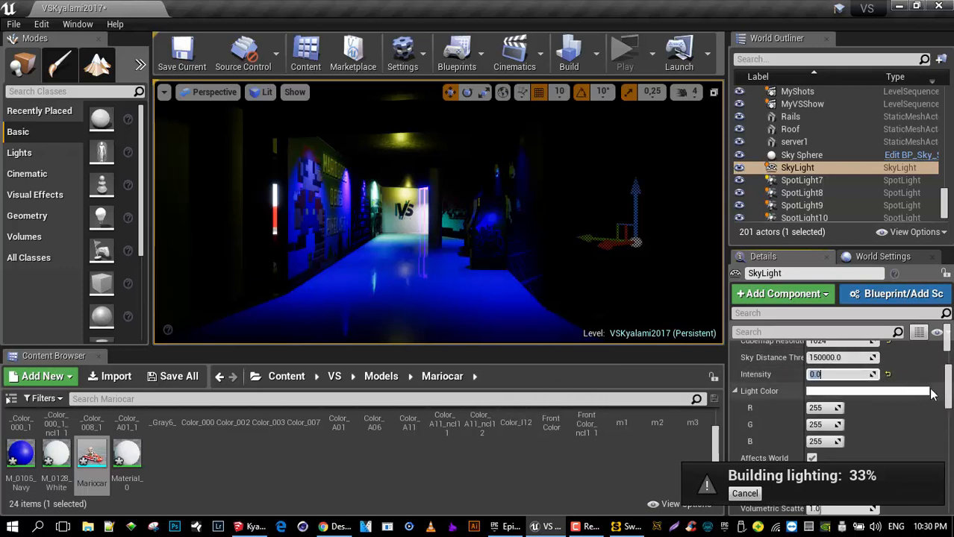
type(".0")
key("Return")
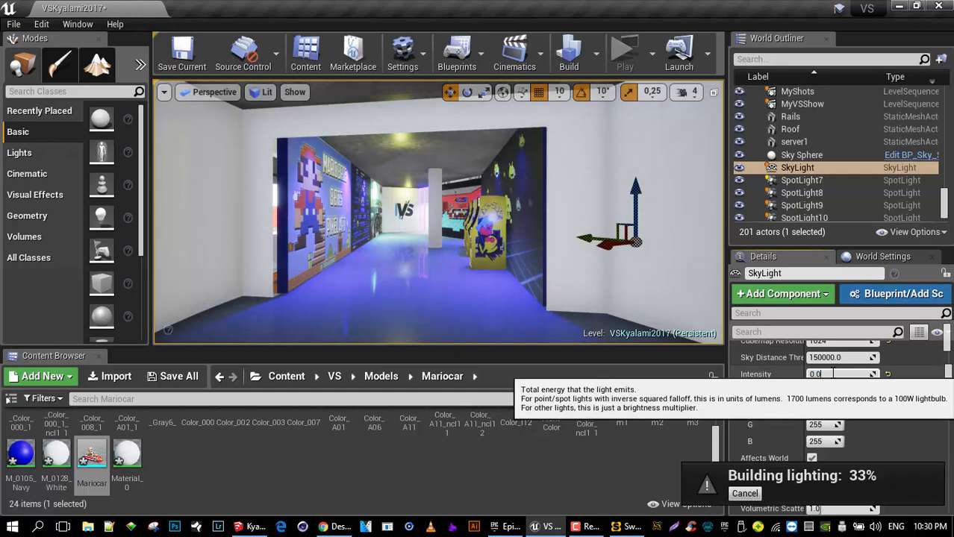
key("Tab")
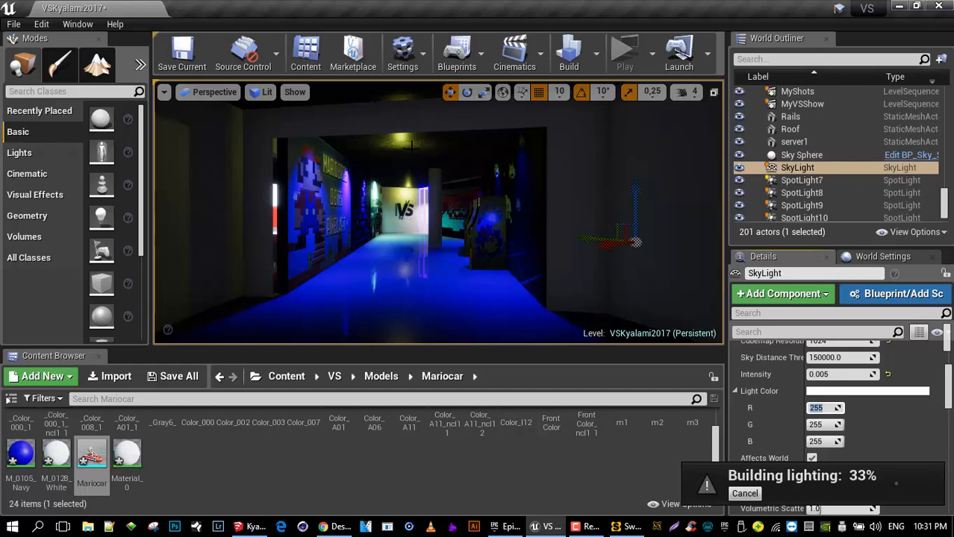
- Show the light icons briefly to select the SpotLight6 ceiling spotlight, and examine its cone, intensity and color settings
left_click(394, 119)
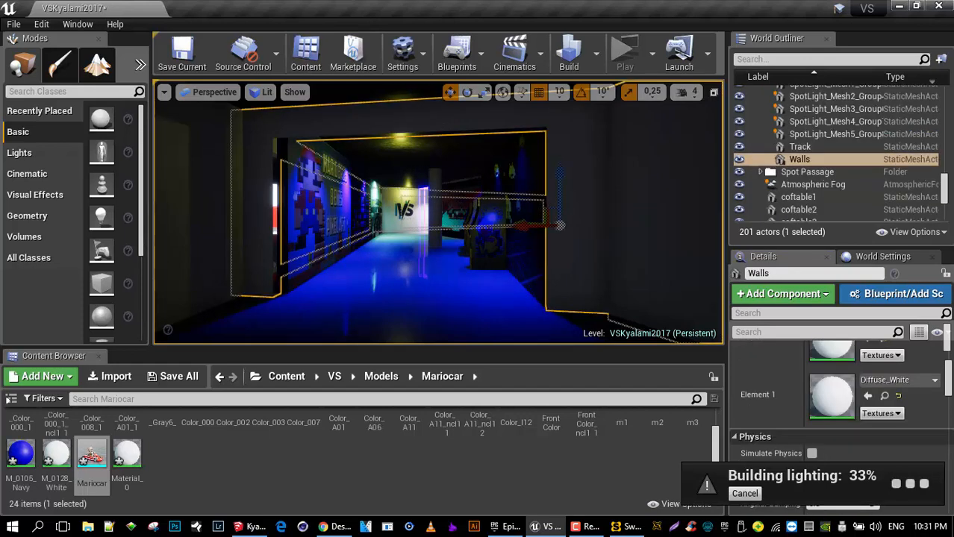
key("g")
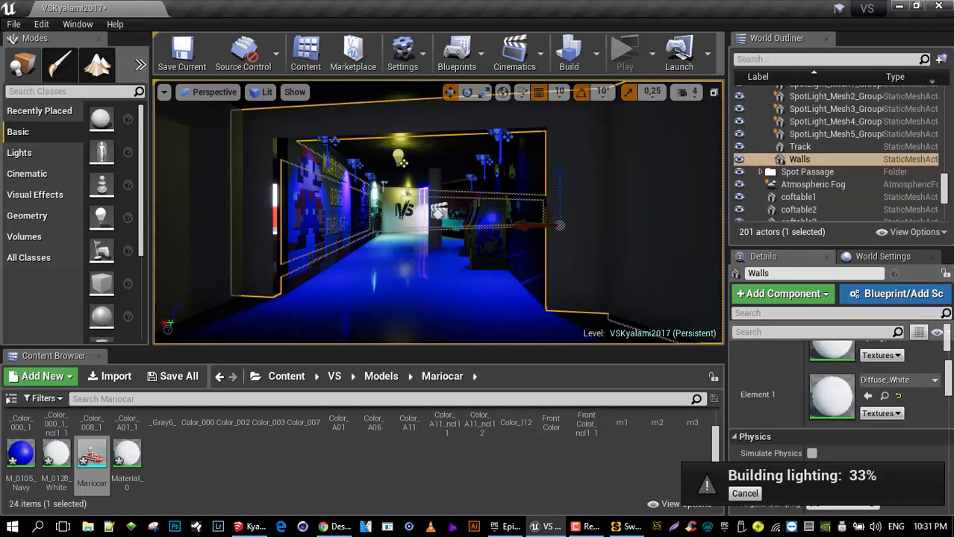
left_click(327, 150)
left_click_drag(326, 101, 346, 103)
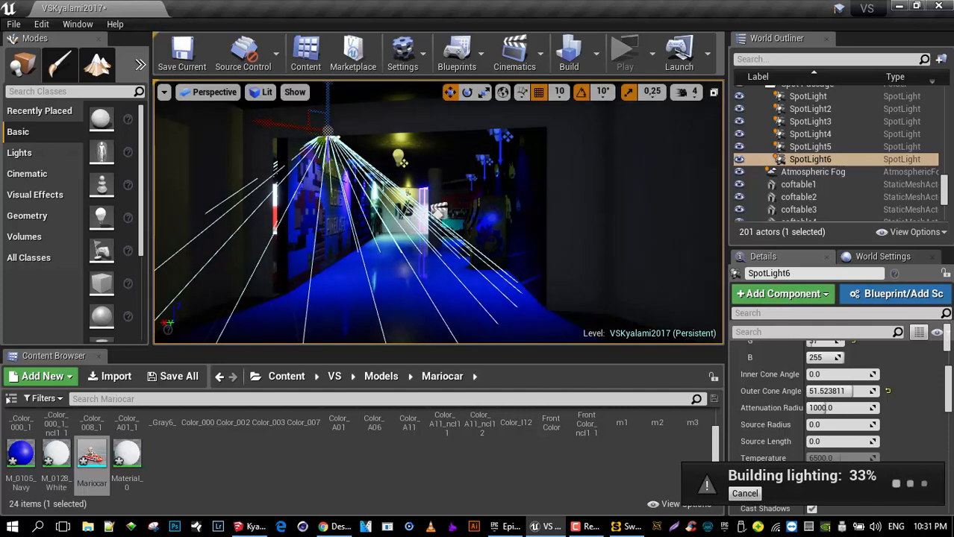
key("g")
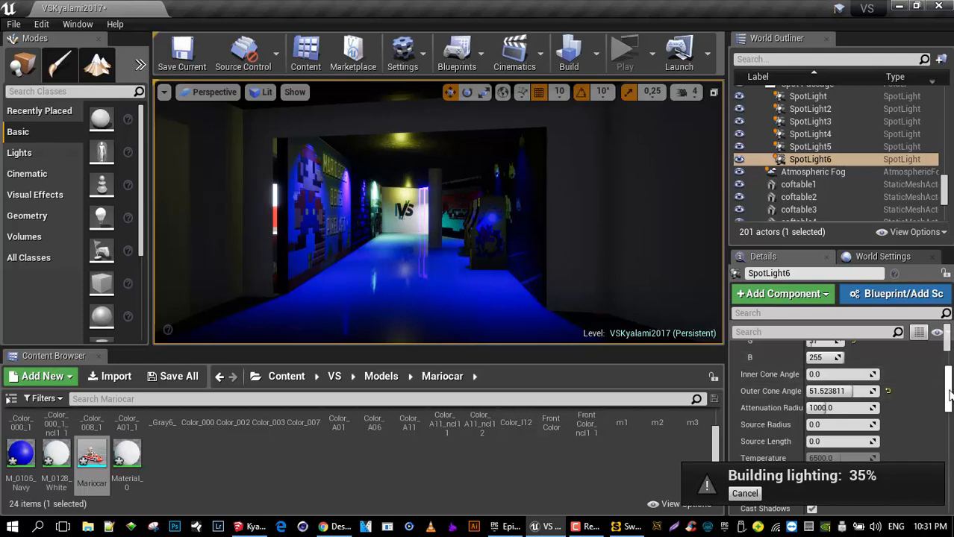
scroll(762, 390, "up", 3)
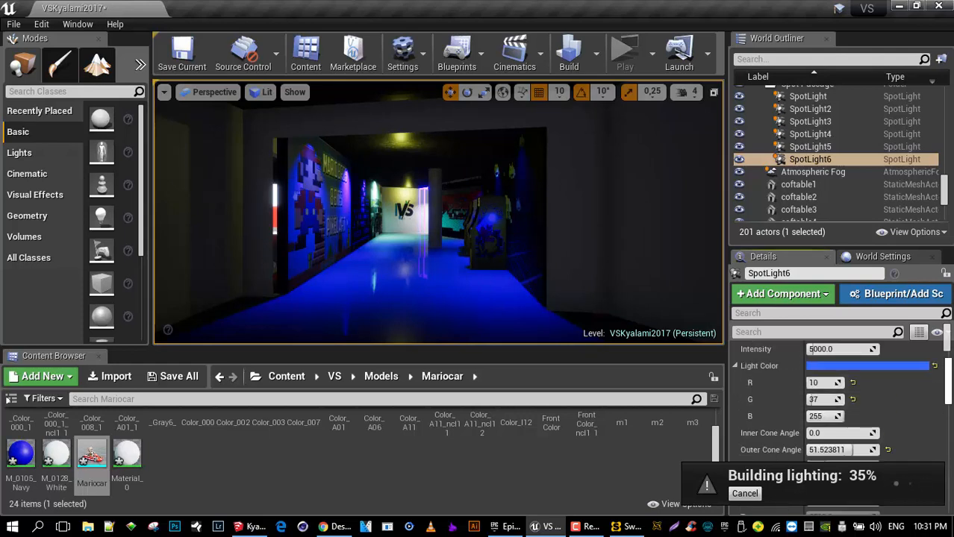
scroll(812, 359, "up", 1)
- Select the SkyLight again and inspect the assets available for its cubemap without changing the choice
left_click_drag(943, 191, 931, 206)
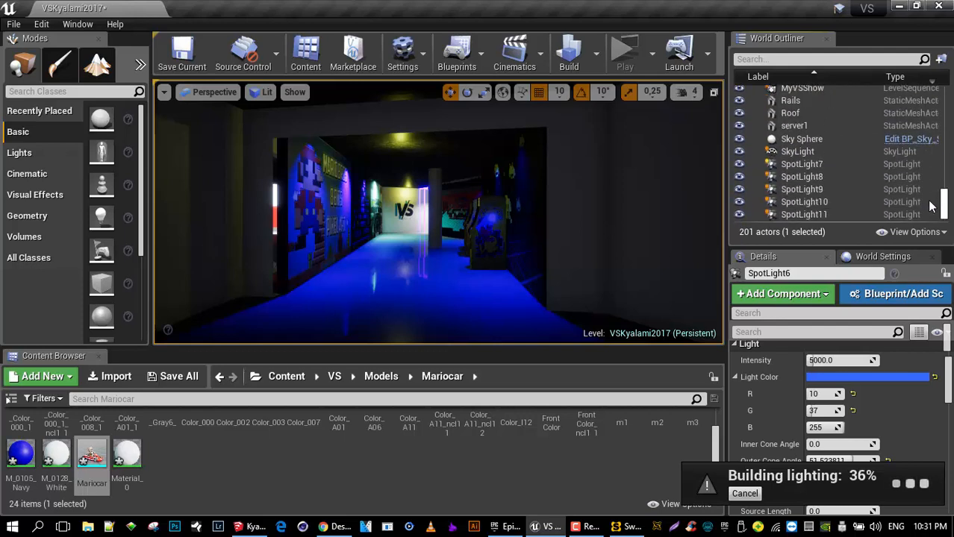
left_click(810, 151)
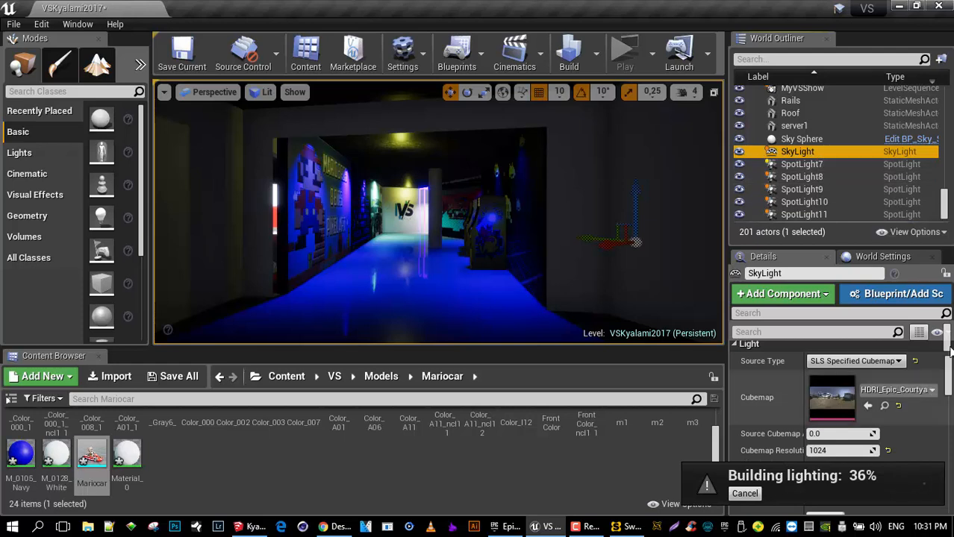
left_click_drag(949, 368, 948, 373)
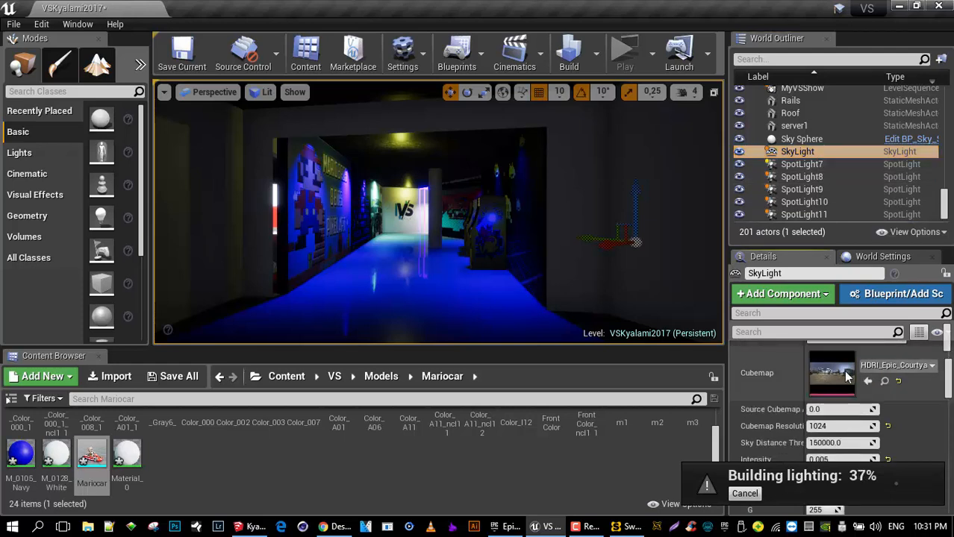
left_click(894, 366)
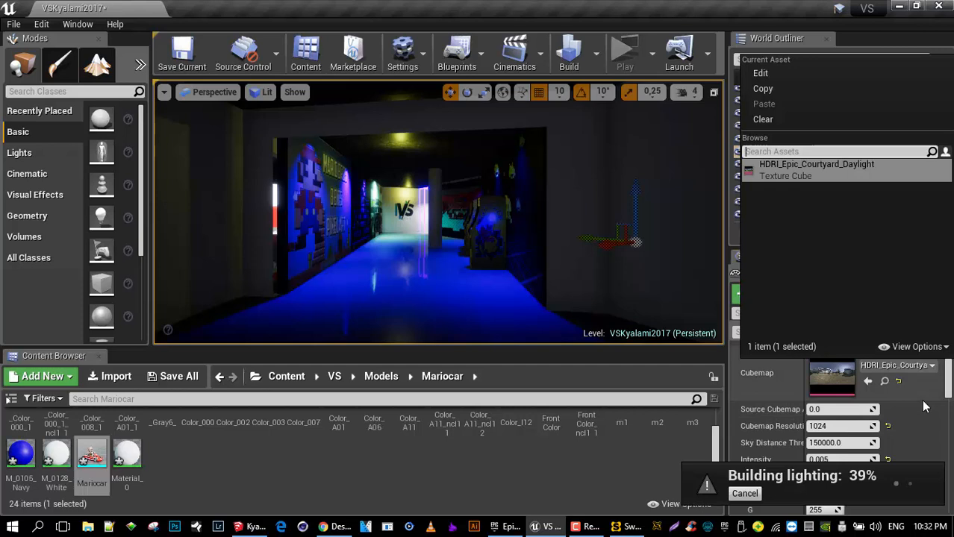
left_click(920, 369)
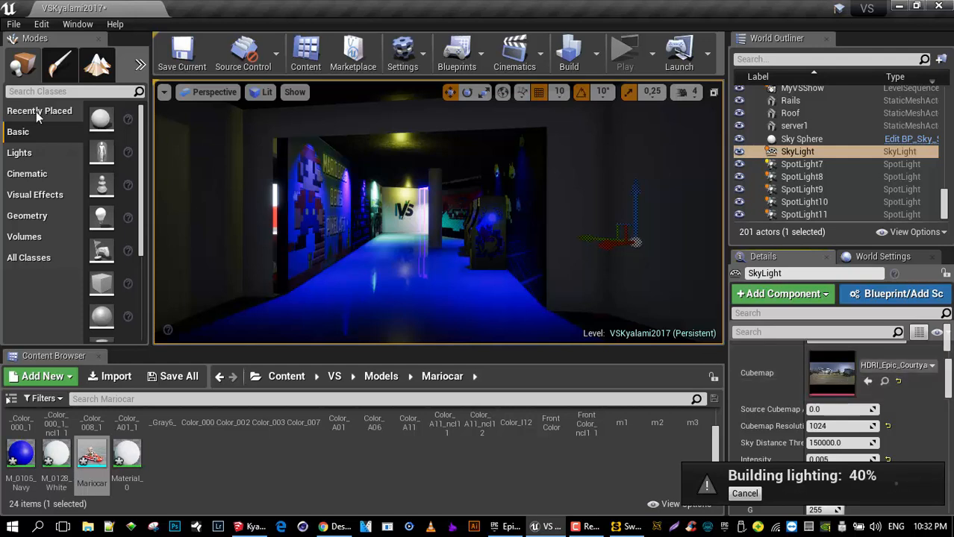
- Display the placeable light types and review the SkyLight's transform and mobility settings
left_click(34, 152)
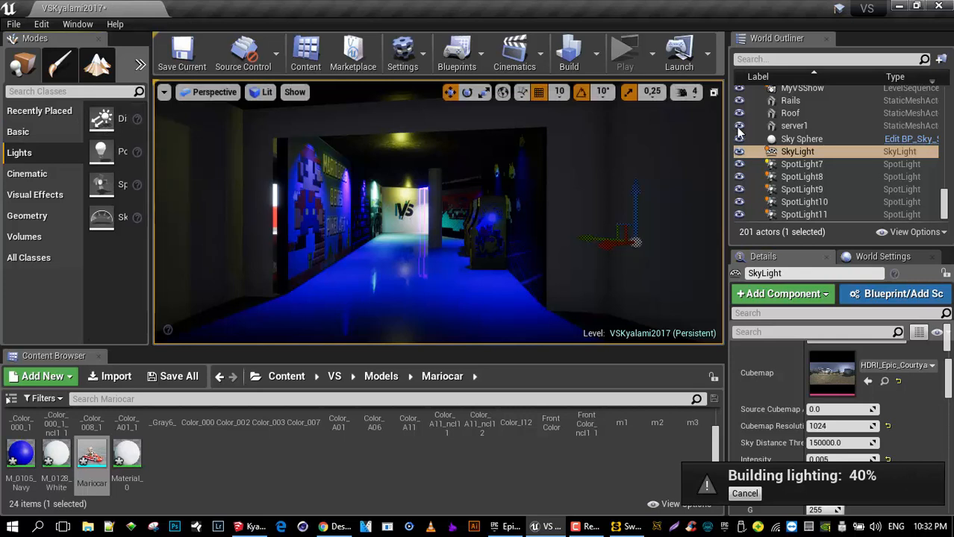
left_click(810, 153)
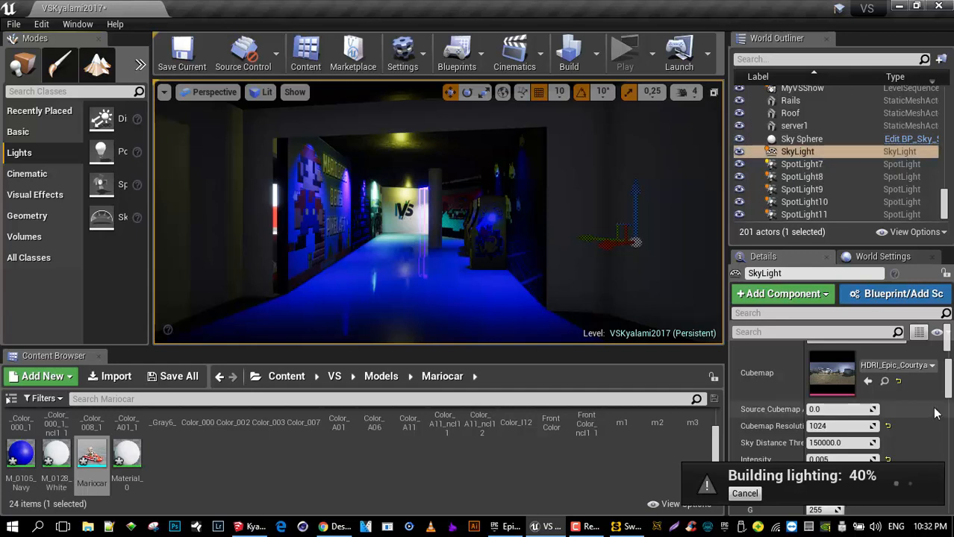
left_click_drag(948, 403, 949, 342)
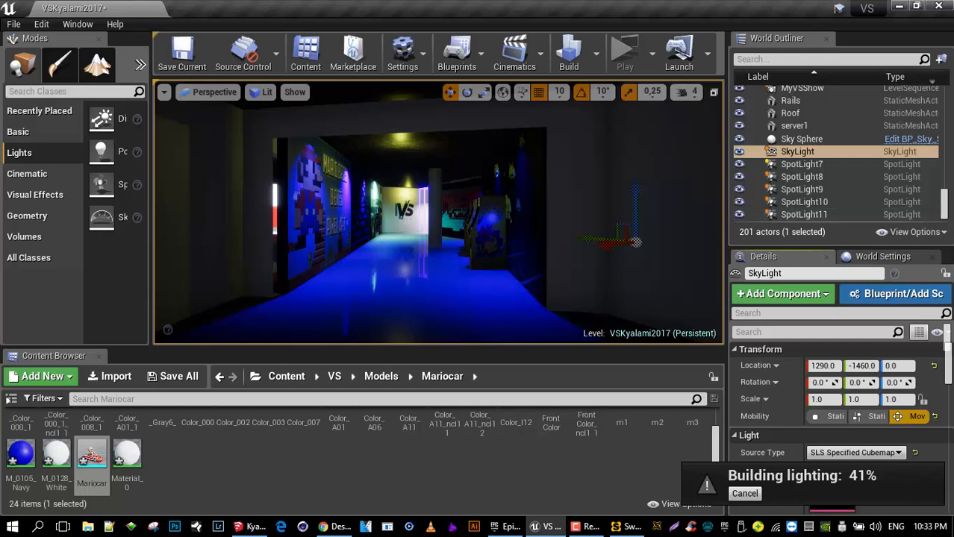
left_click(870, 154)
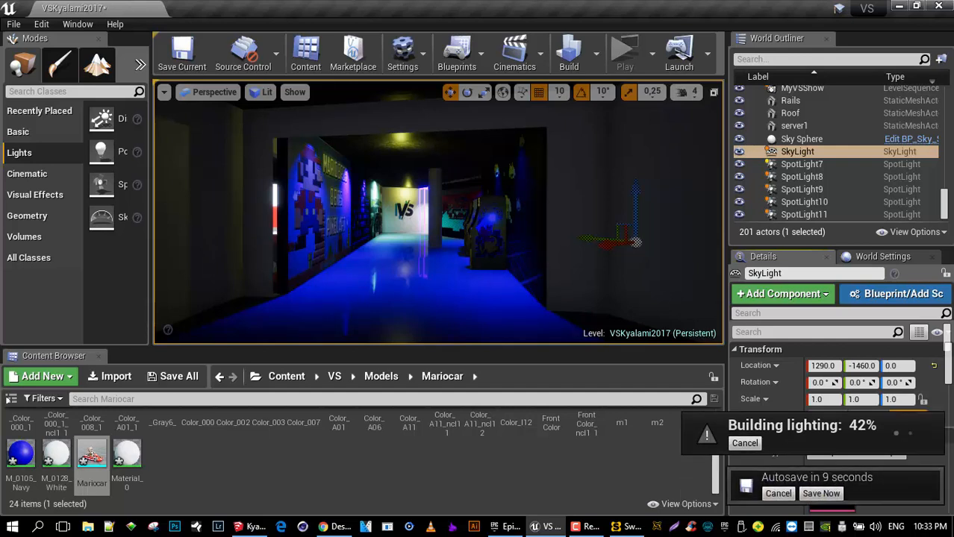
- Cancel the pending autosave, review the Lighting Results in the Message Log and close its window
left_click(778, 493)
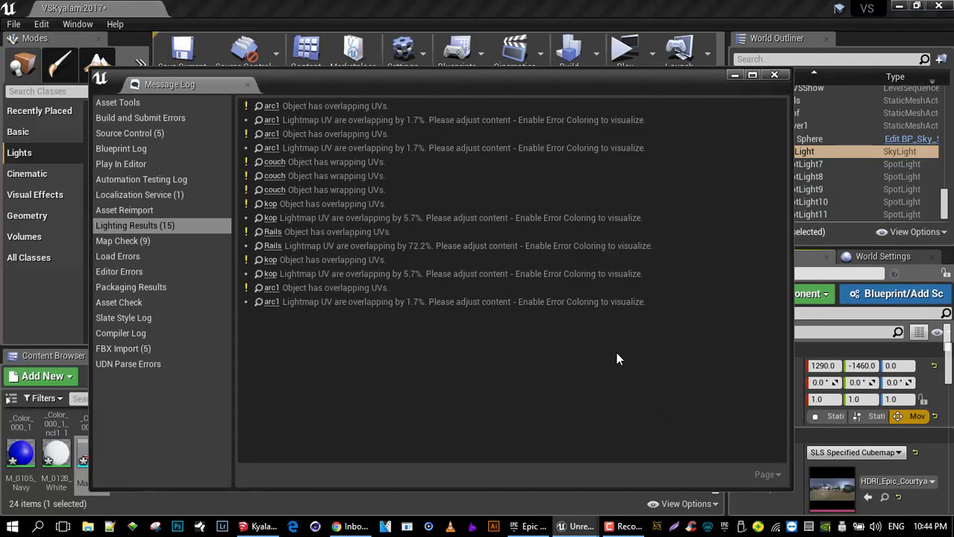
mouse_move(517, 85)
left_mouse_down()
mouse_move(534, 100)
mouse_move(520, 91)
left_mouse_up()
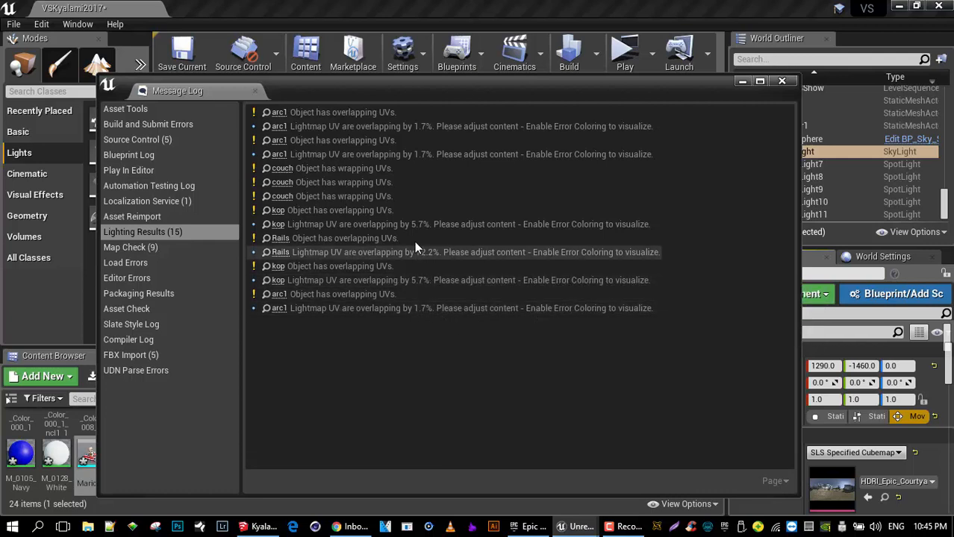
left_click(780, 80)
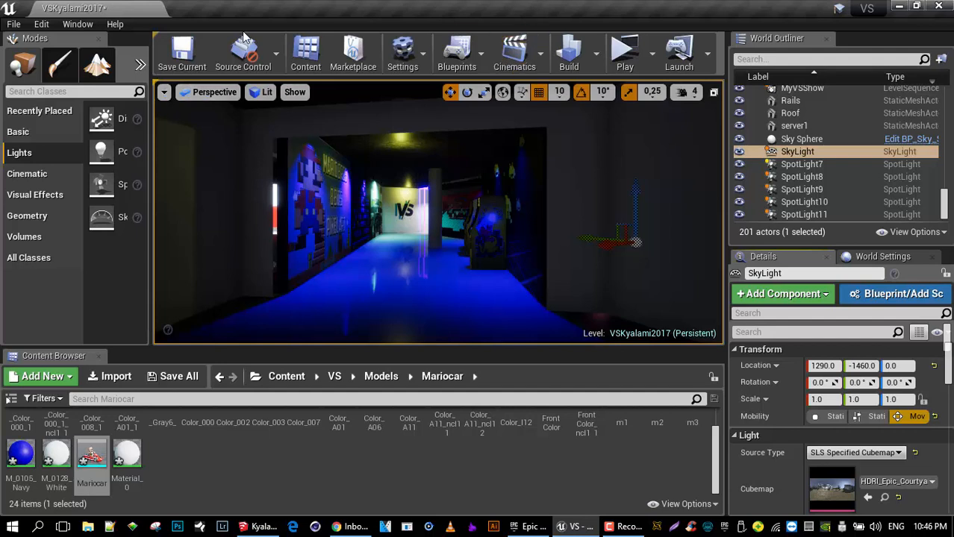
- Set the viewport's horizontal field of view to about 88.35
left_click(164, 92)
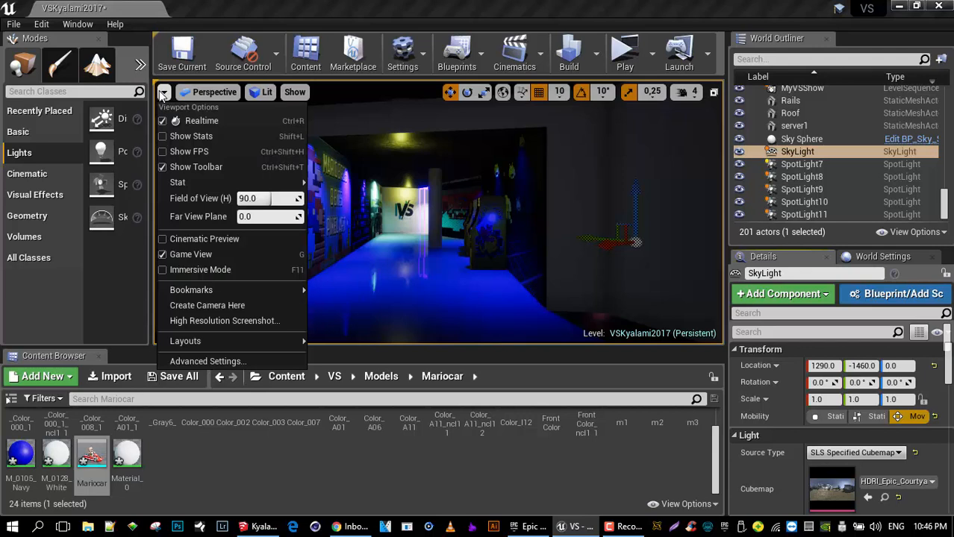
mouse_move(265, 199)
left_mouse_down()
mouse_move(284, 198)
mouse_move(266, 198)
left_mouse_up()
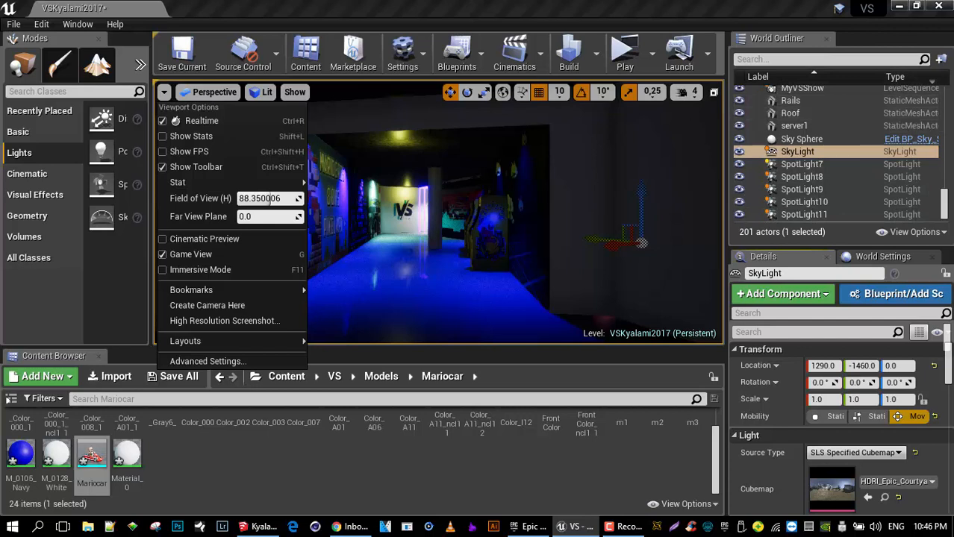
left_click(562, 207)
- Leave Game View to select PointLight2 on the passage ceiling, and turn Game View back on
left_click(562, 208)
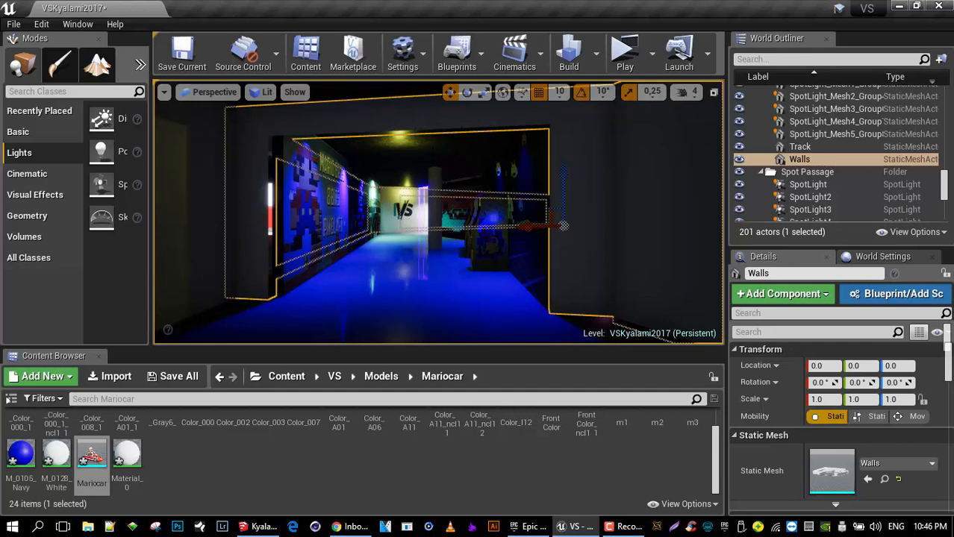
key("g")
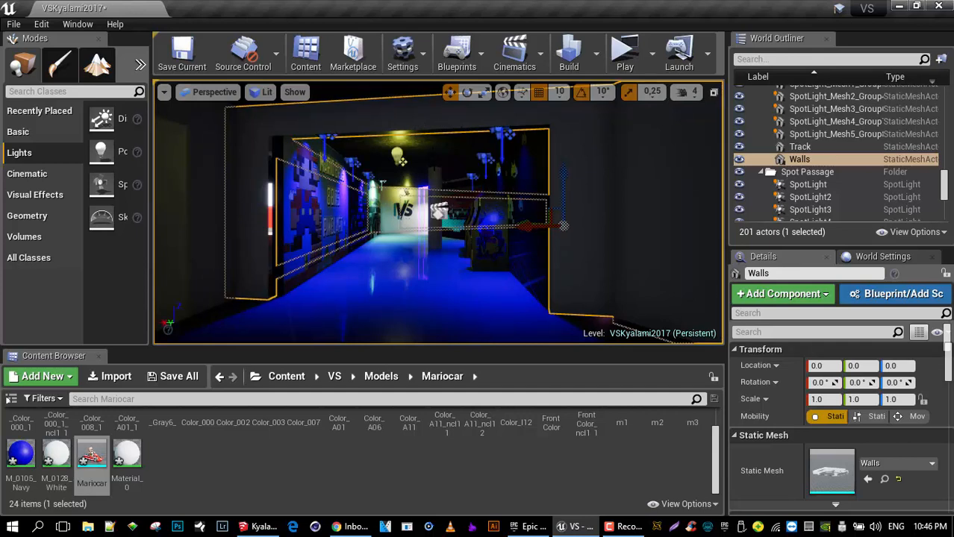
left_click(398, 155)
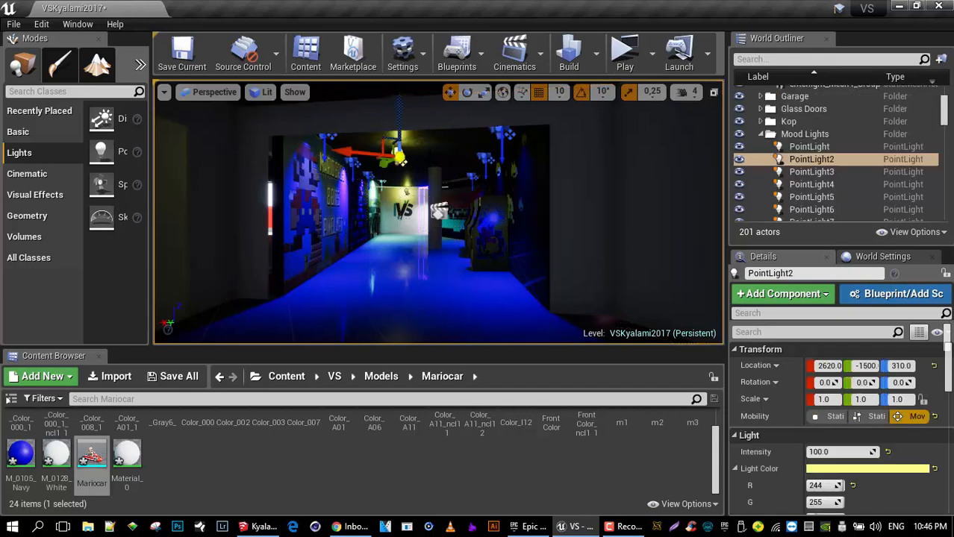
key("g")
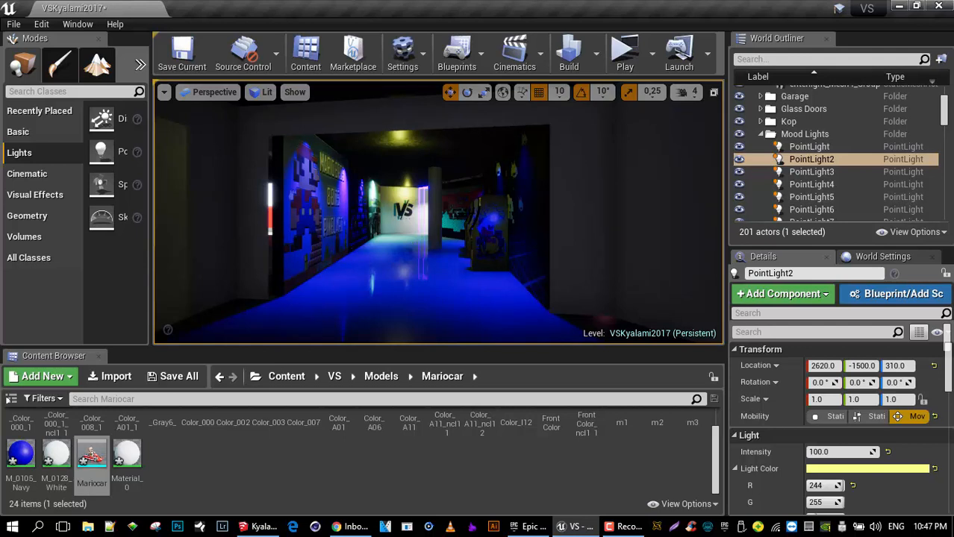
- Preview the passage in Immersive Mode and return to the normal editor layout
left_click(164, 93)
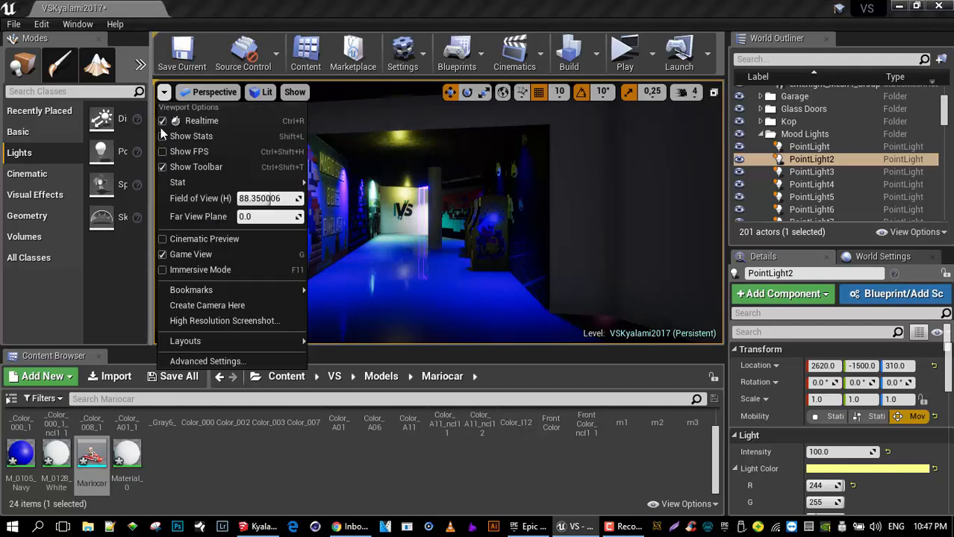
left_click(180, 273)
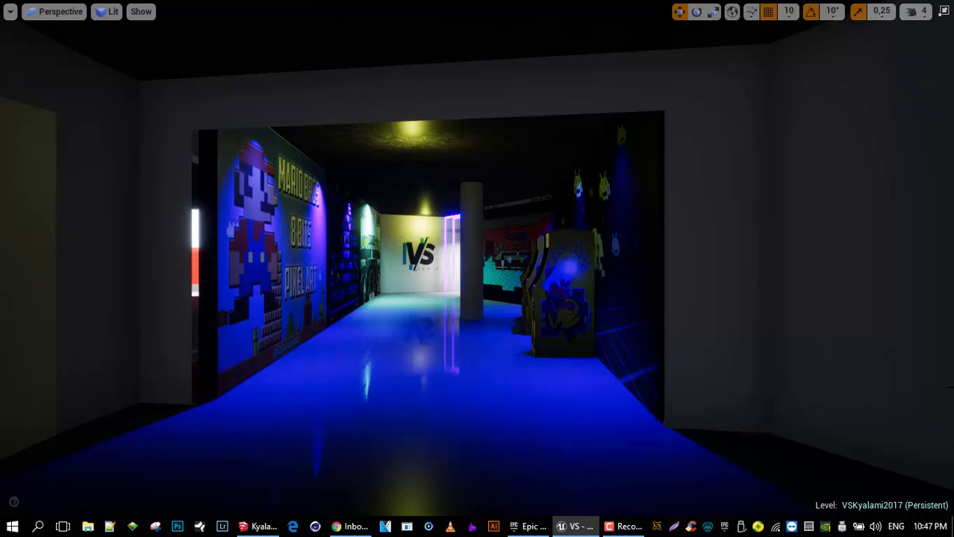
left_click(11, 13)
left_click(12, 188)
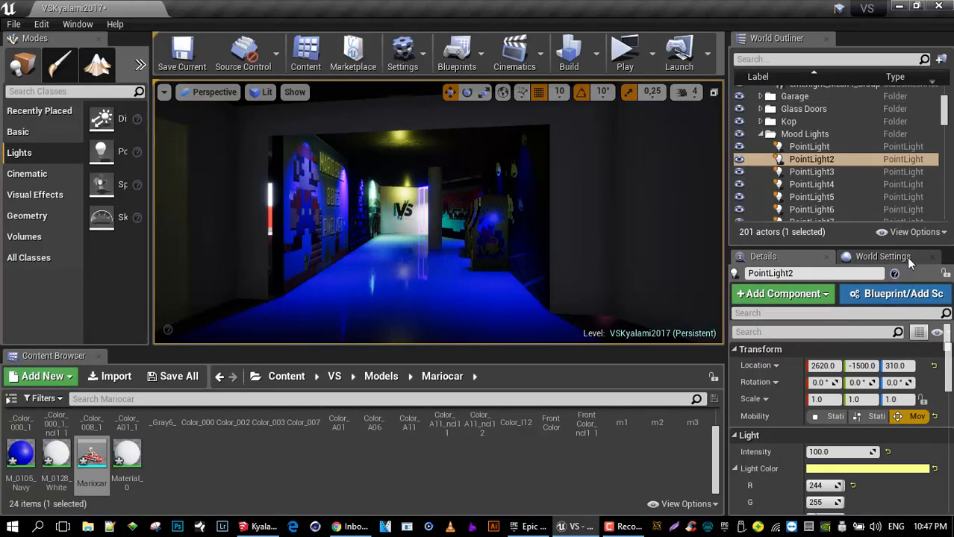
- Turn on Immersive Mode and set up a High Resolution Screenshot with a size multiplier of 2.0
left_click(164, 92)
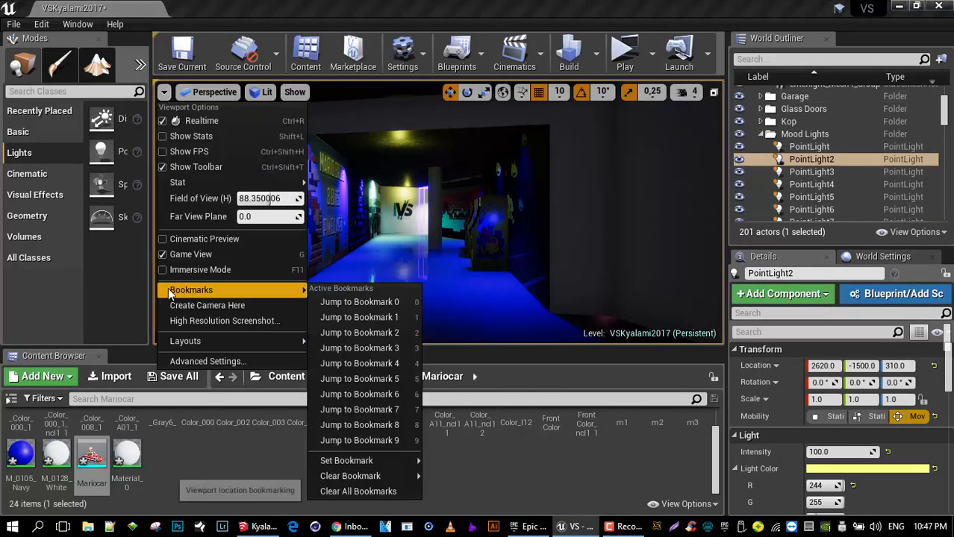
left_click(182, 273)
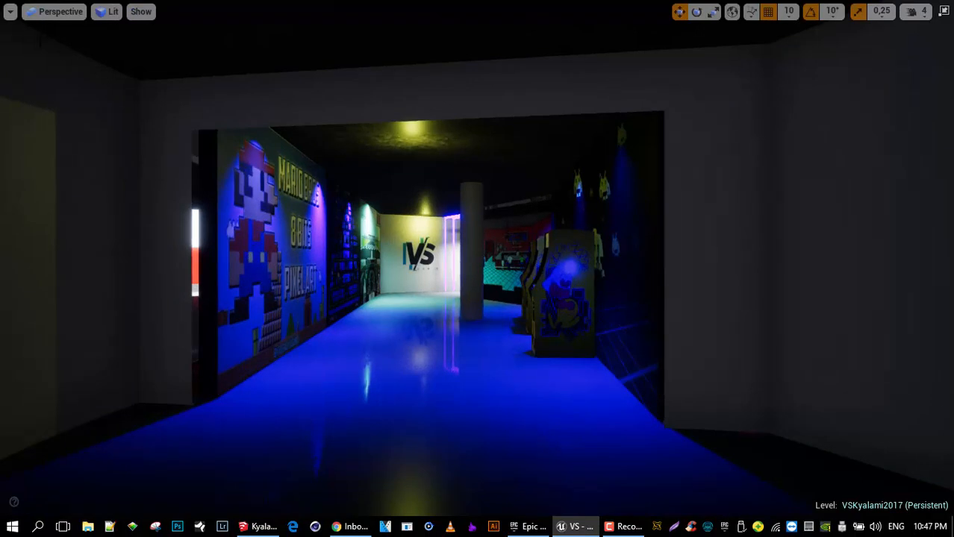
left_click(10, 12)
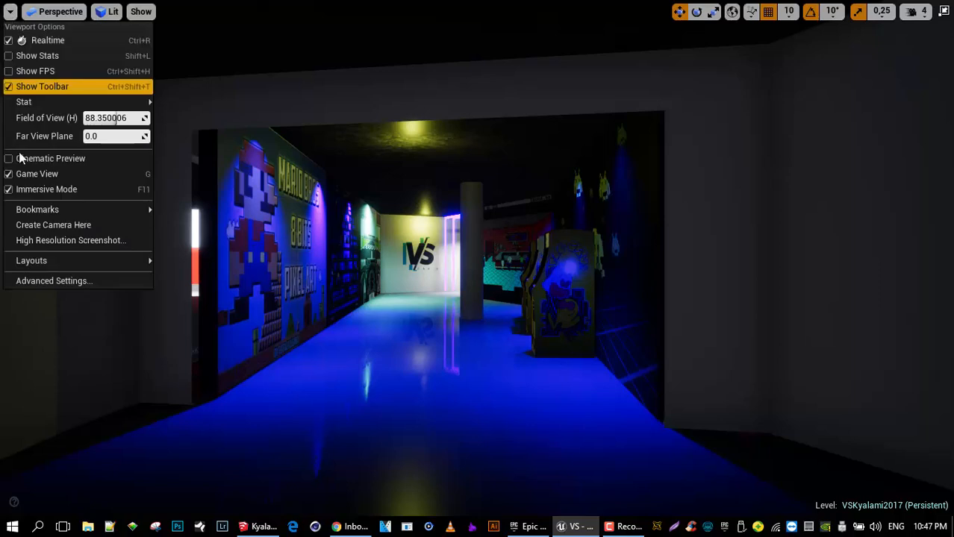
left_click(39, 239)
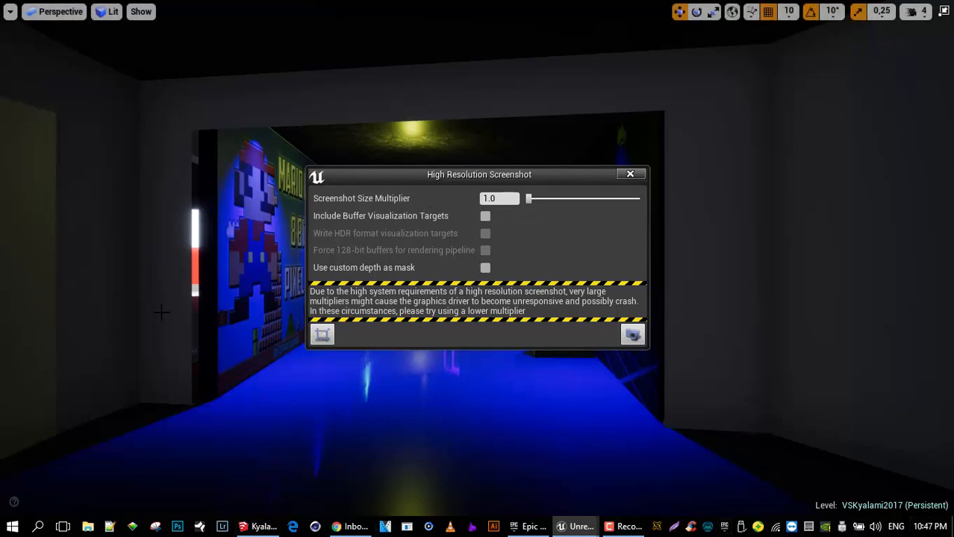
left_click_drag(534, 200, 537, 201)
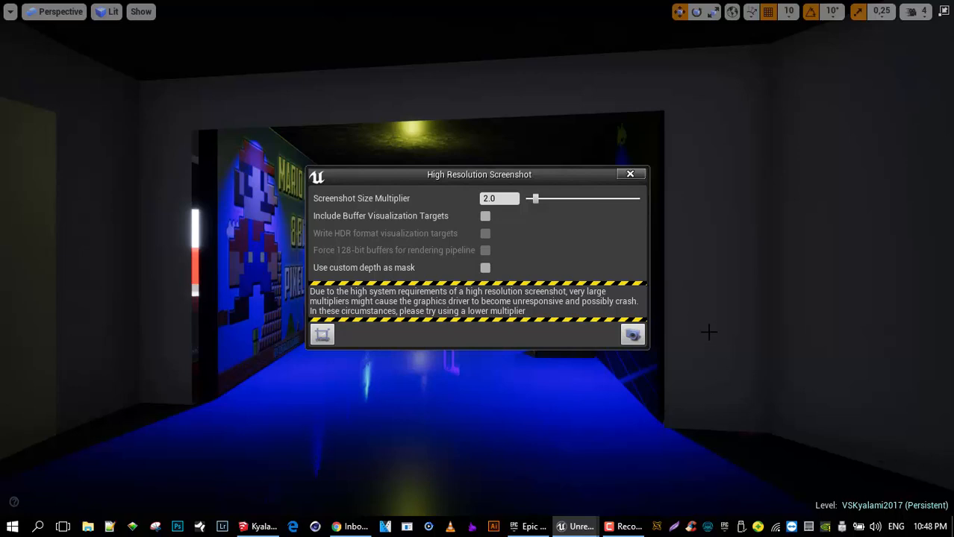
- Take the high-resolution screenshot and clear all files from the project's Saved\Screenshots\Windows folder
left_click(633, 336)
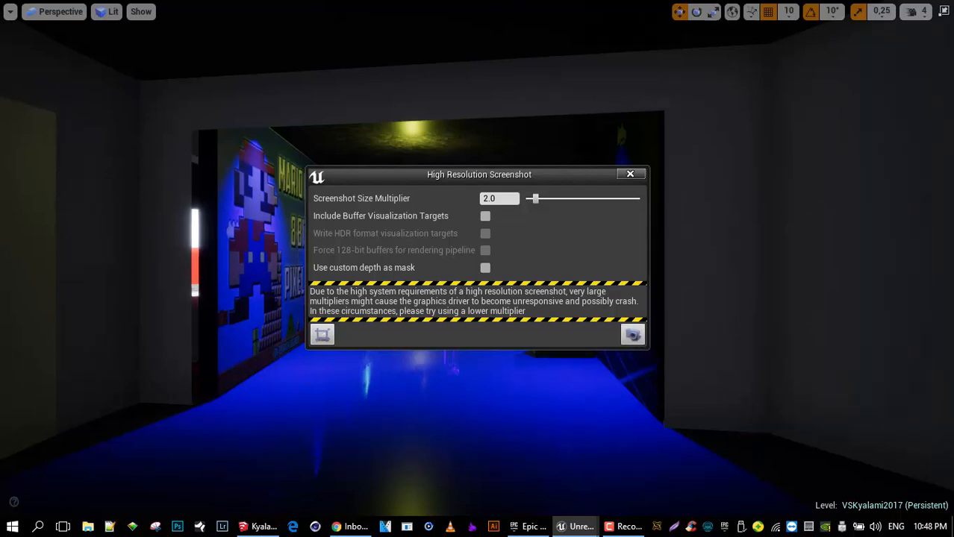
left_click(651, 494)
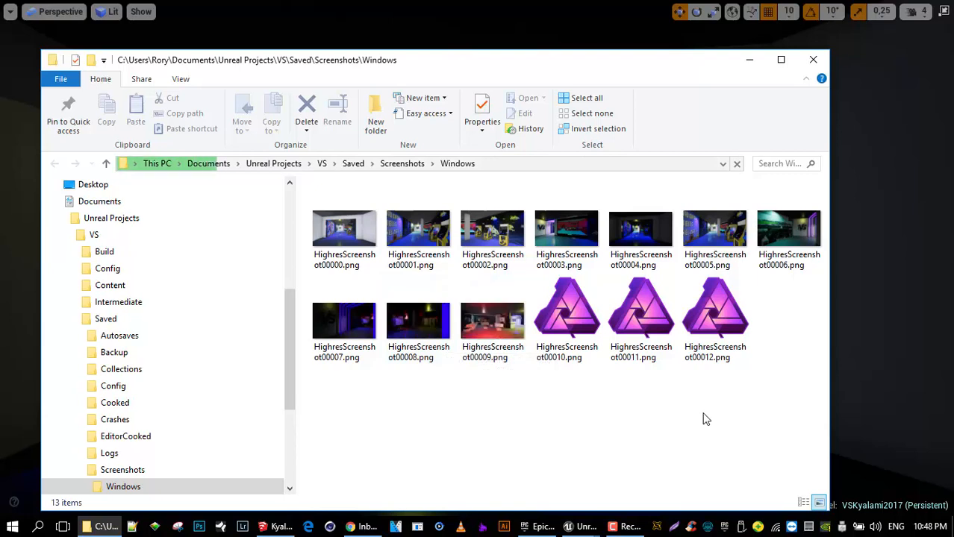
left_click_drag(796, 413, 300, 179)
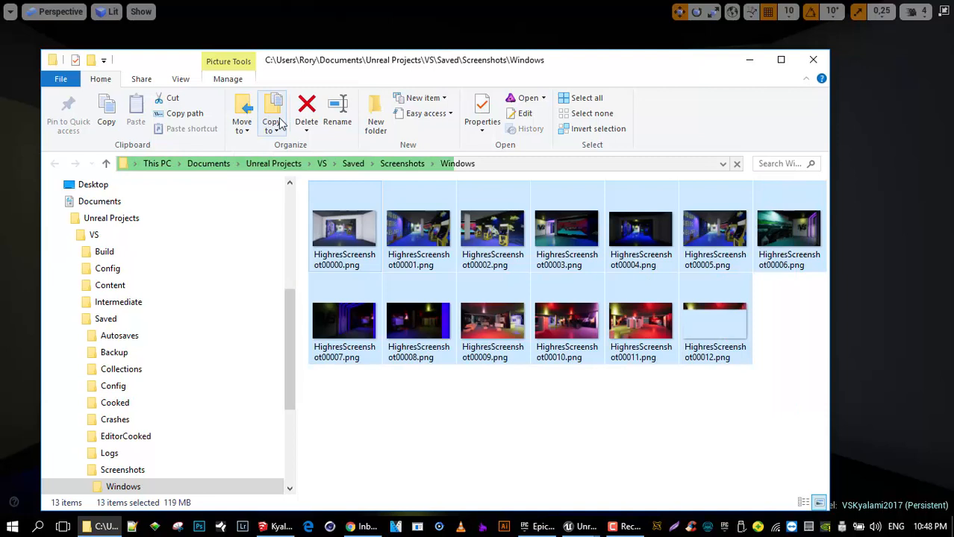
left_click(304, 112)
left_click(750, 63)
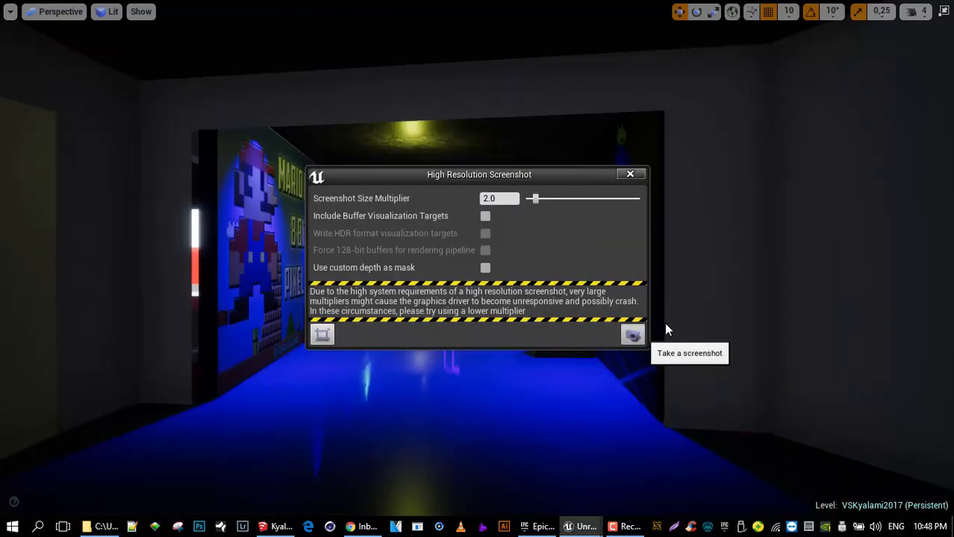
- Retake the high-resolution screenshot of the passage and open HighresScreenshot00000.png from its save folder in Google Chrome
left_click(632, 335)
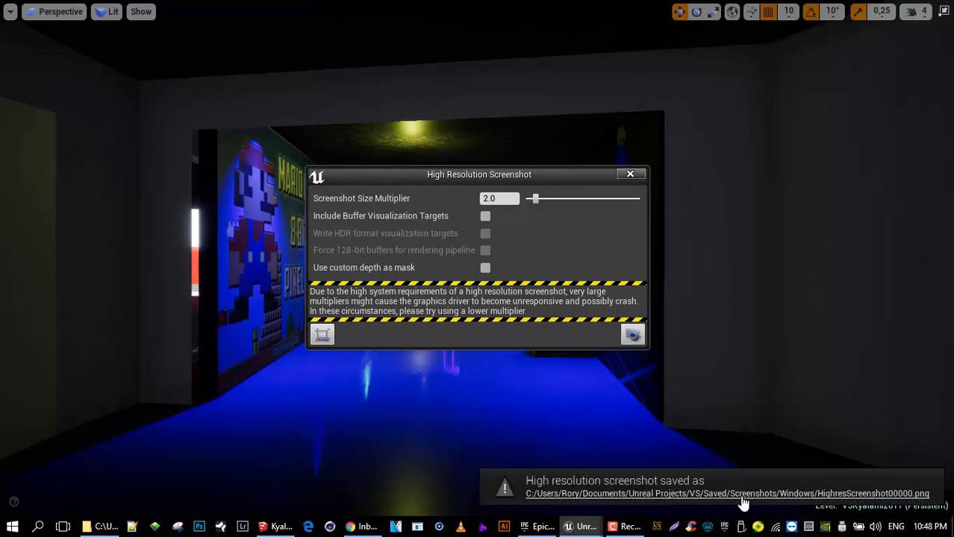
left_click(743, 504)
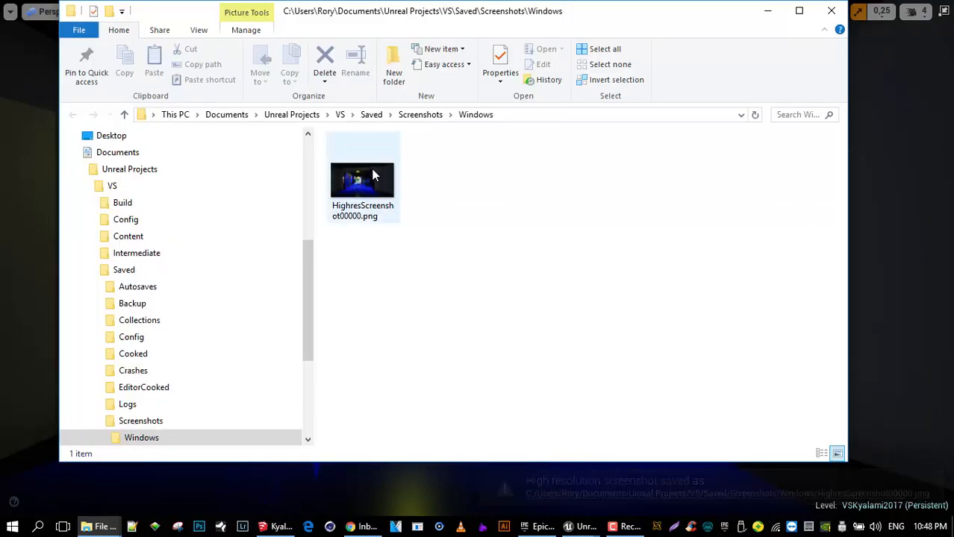
left_click(375, 175)
right_click(374, 175)
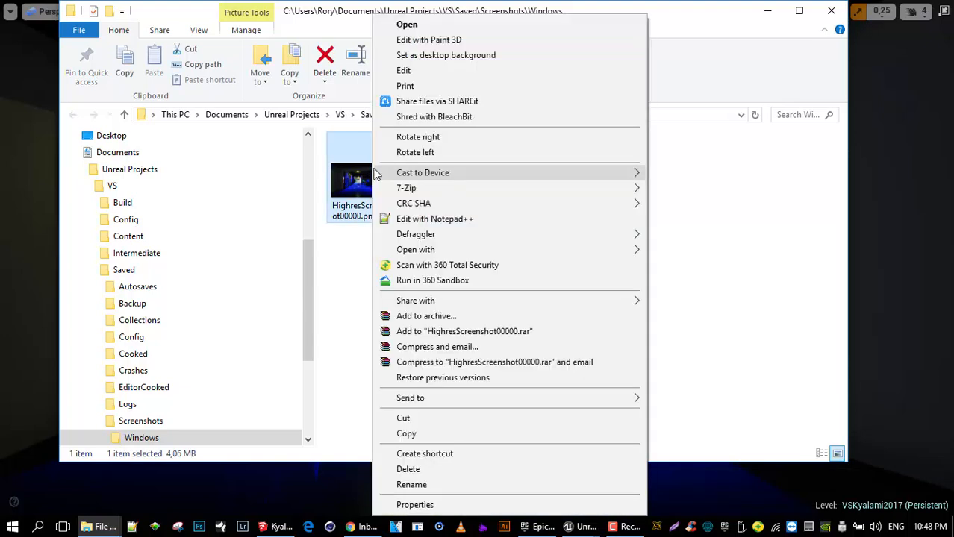
left_click(338, 267)
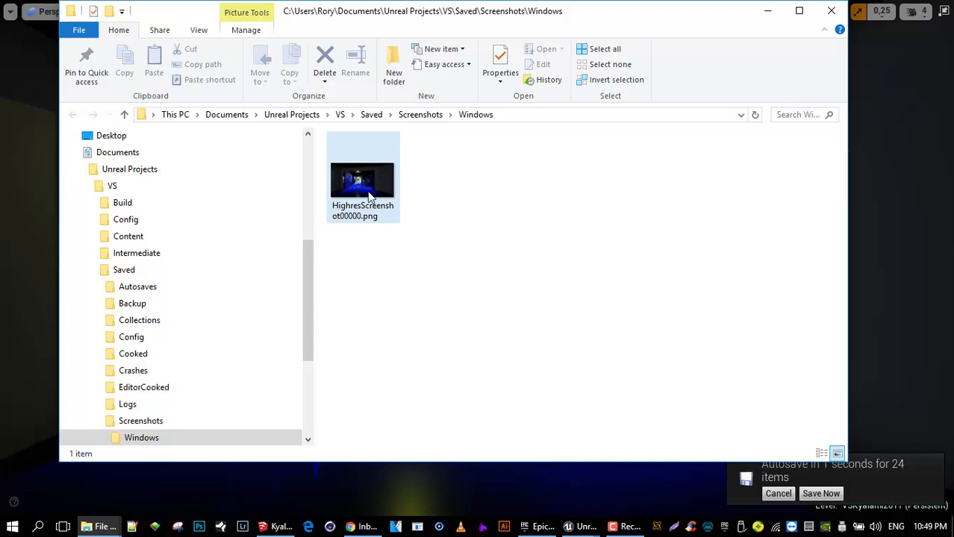
right_click(365, 185)
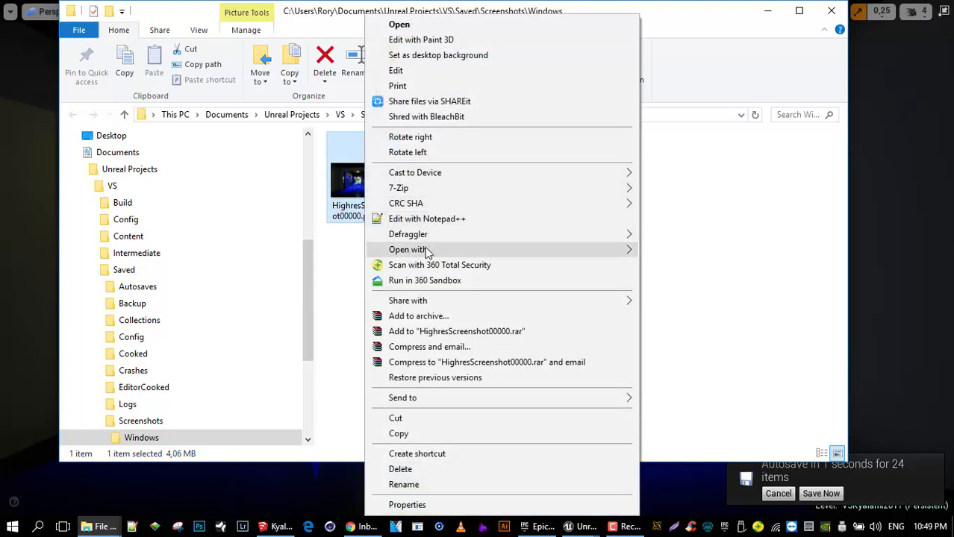
mouse_move(450, 251)
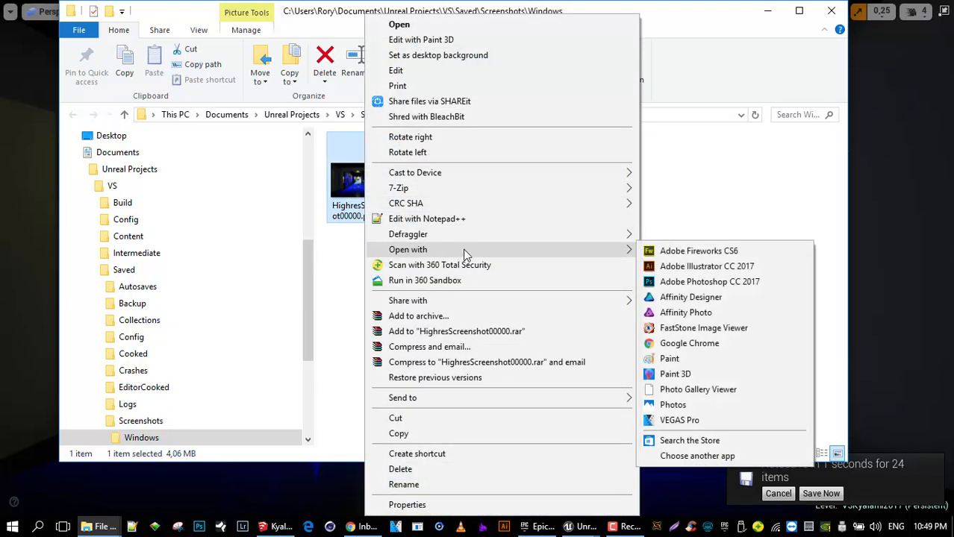
left_click(690, 344)
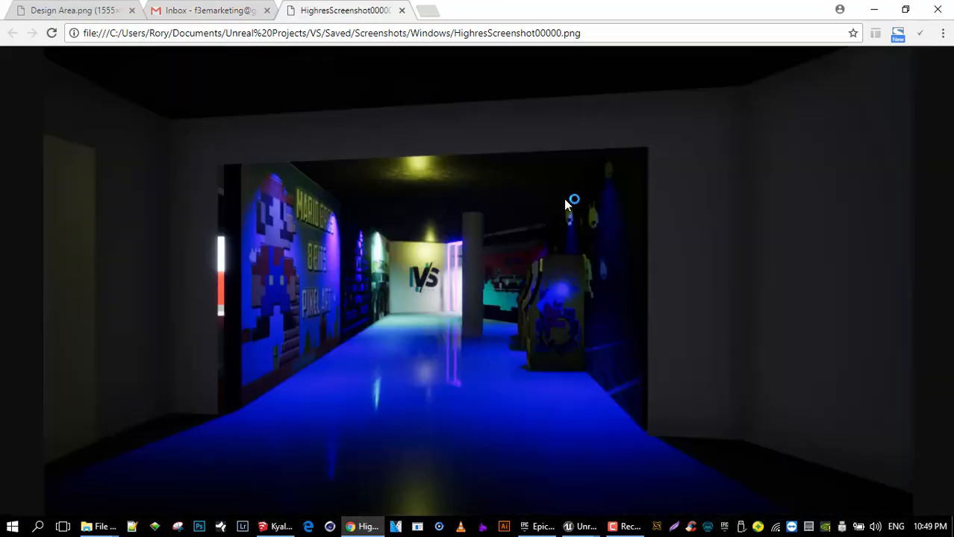
- Inspect the passage screenshot at full size, and return to Unreal and close the High Resolution Screenshot dialog
left_click(468, 259)
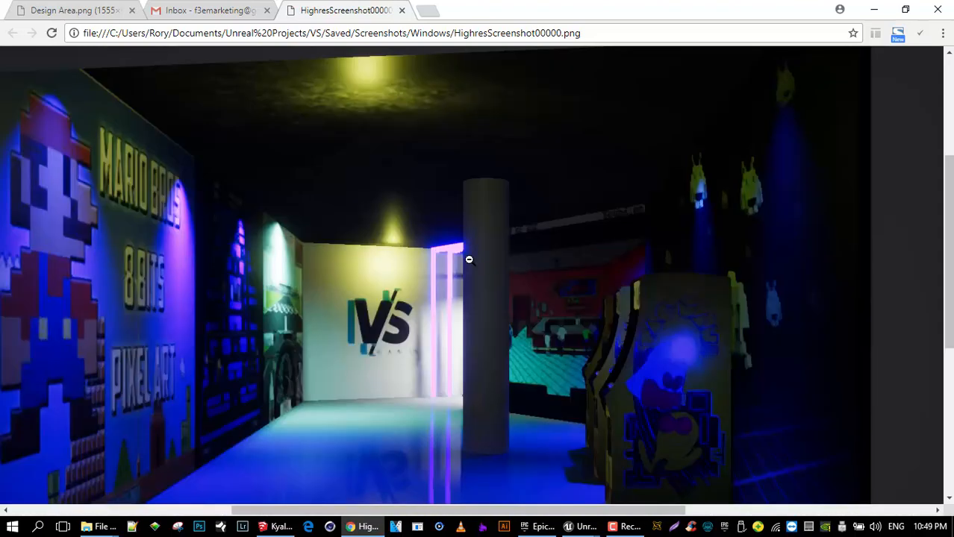
left_click_drag(952, 189, 950, 233)
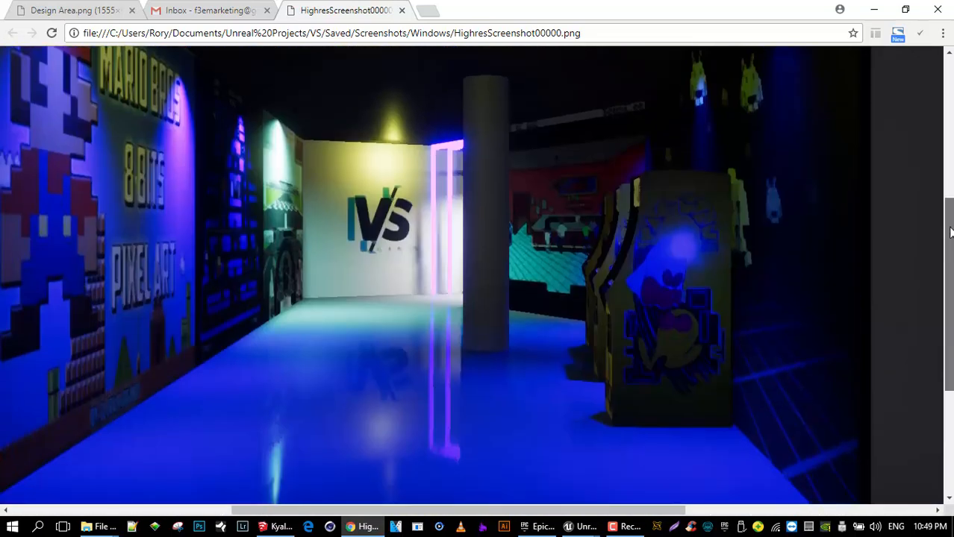
left_click(471, 196)
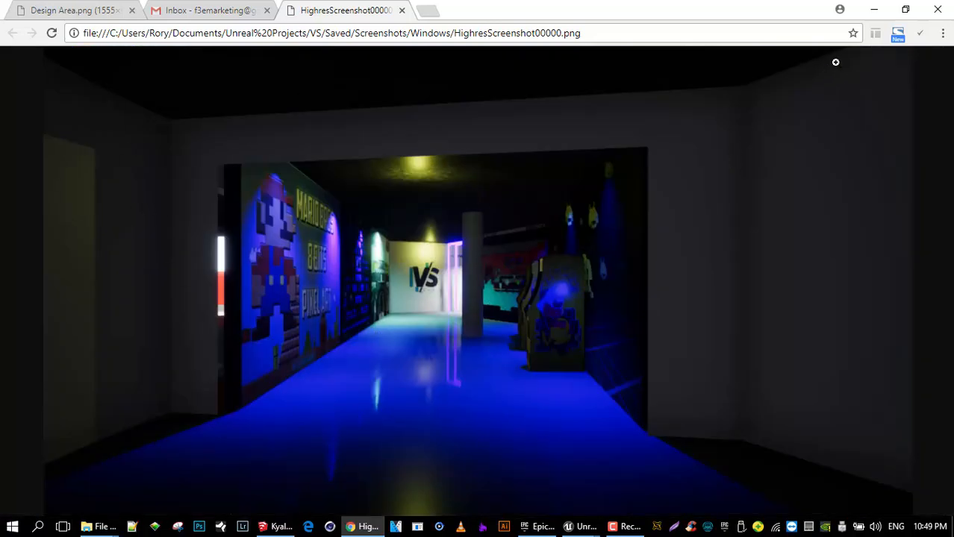
left_click(873, 10)
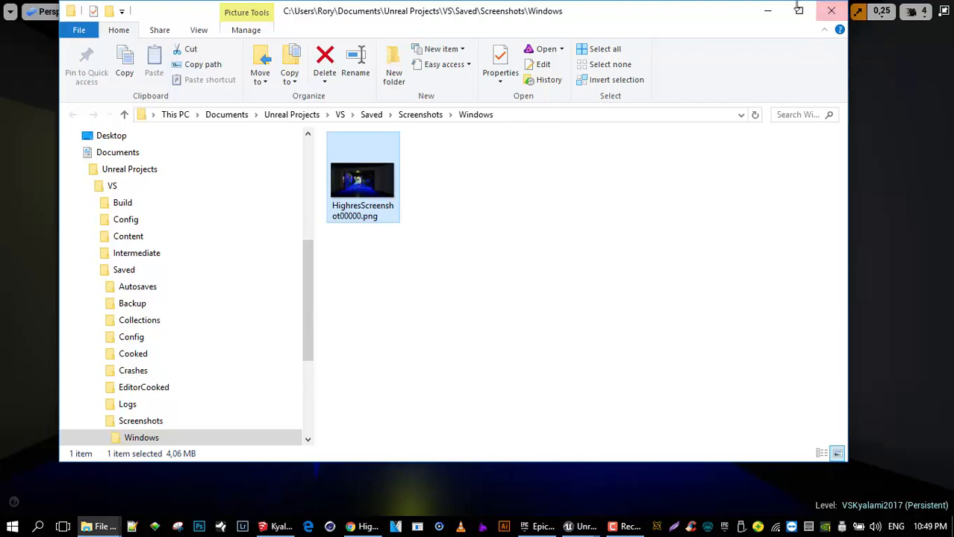
left_click(767, 11)
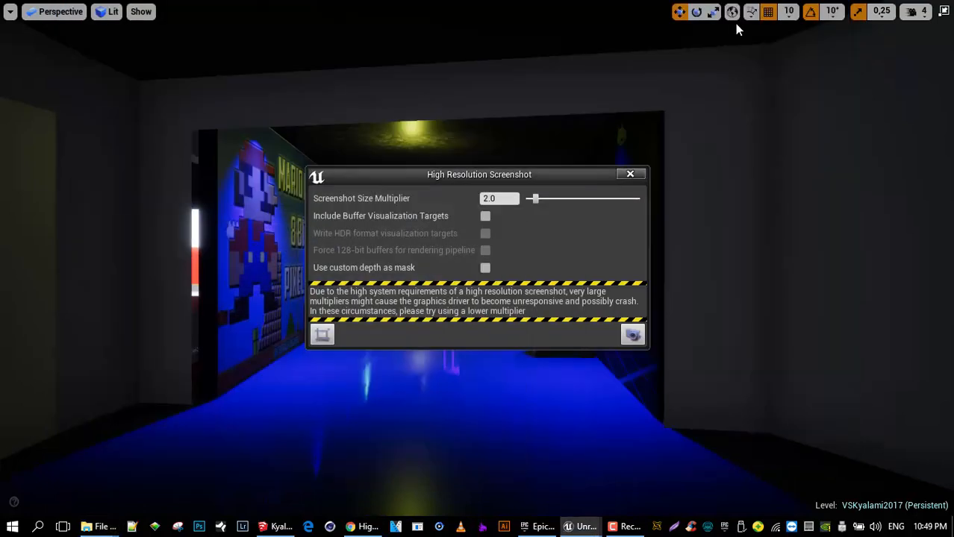
left_click(639, 175)
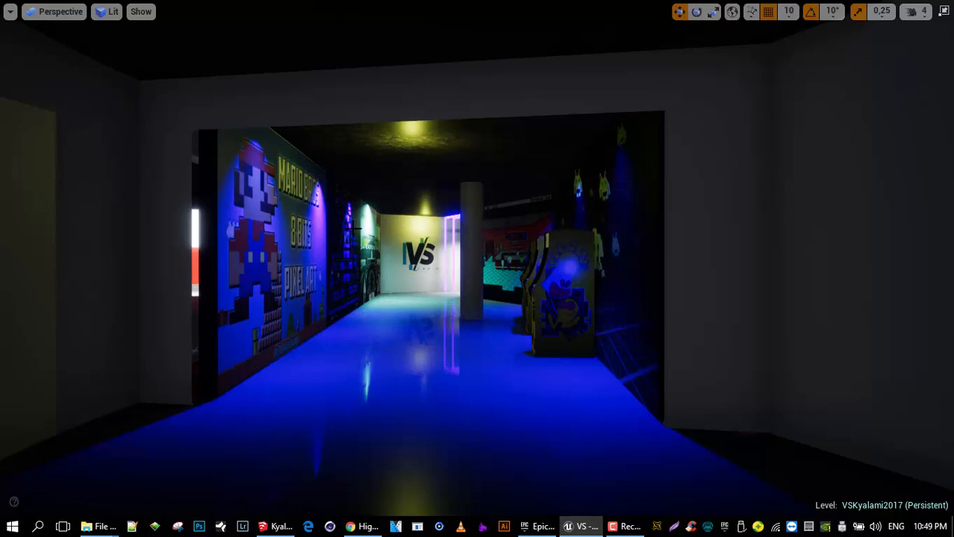
- Review the saved camera views in viewport bookmarks 1 to 5
key("1")
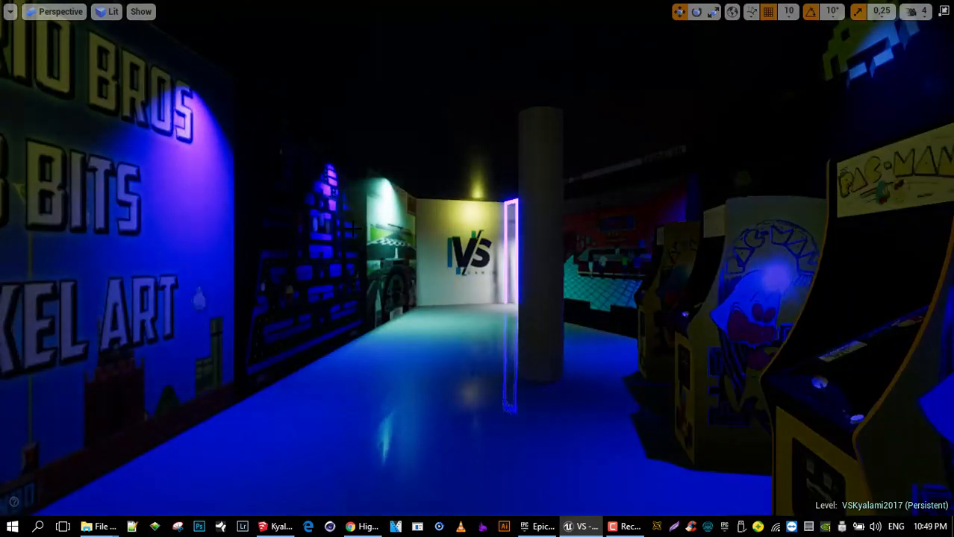
key("2")
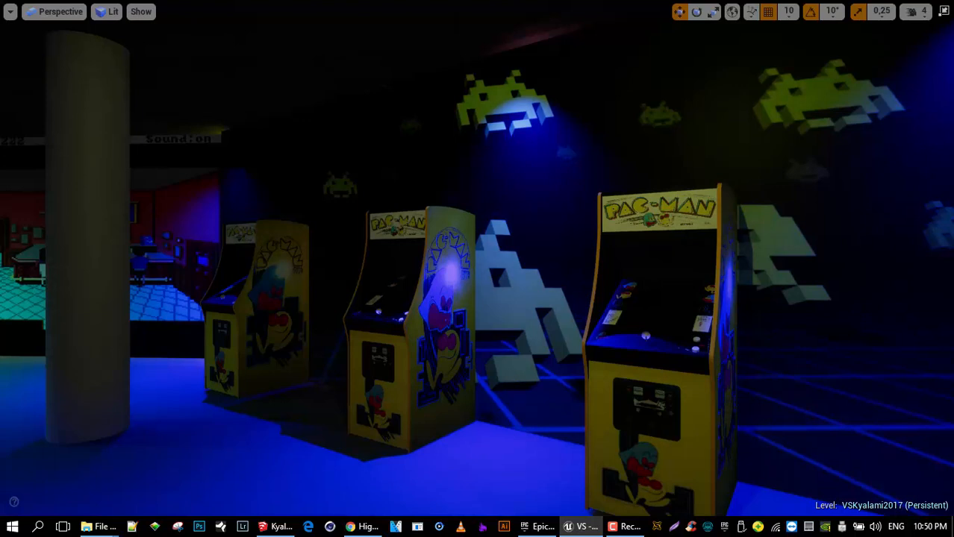
key("3")
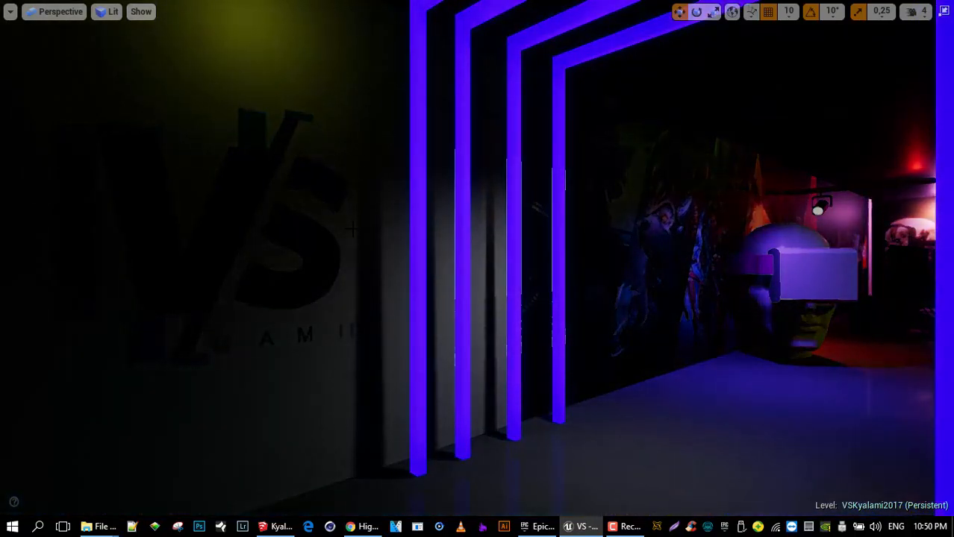
key("4")
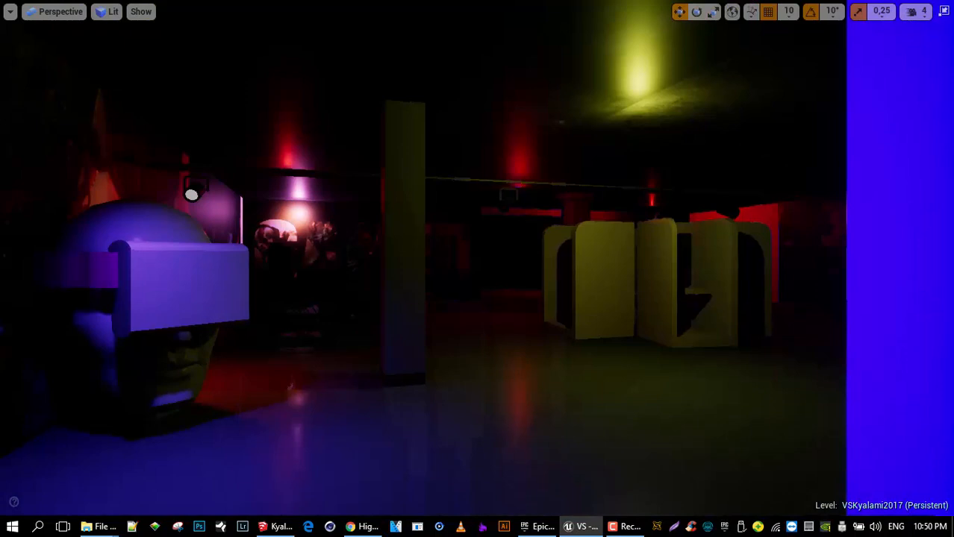
key("5")
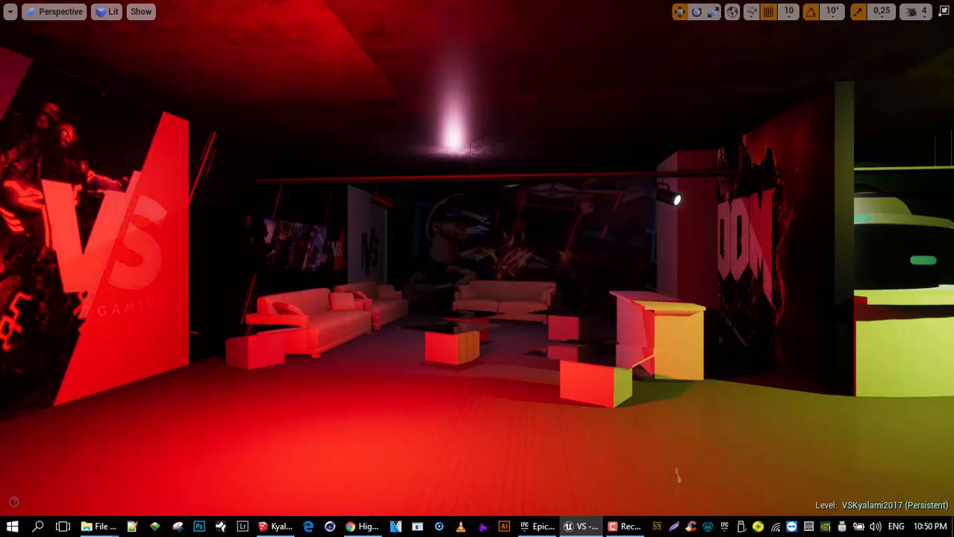
- Reframe the red lounge view to include the curved counter and take a high-resolution screenshot with a size multiplier of 1.0
right_click_drag(478, 268, 480, 269)
left_click_drag(480, 269, 515, 271)
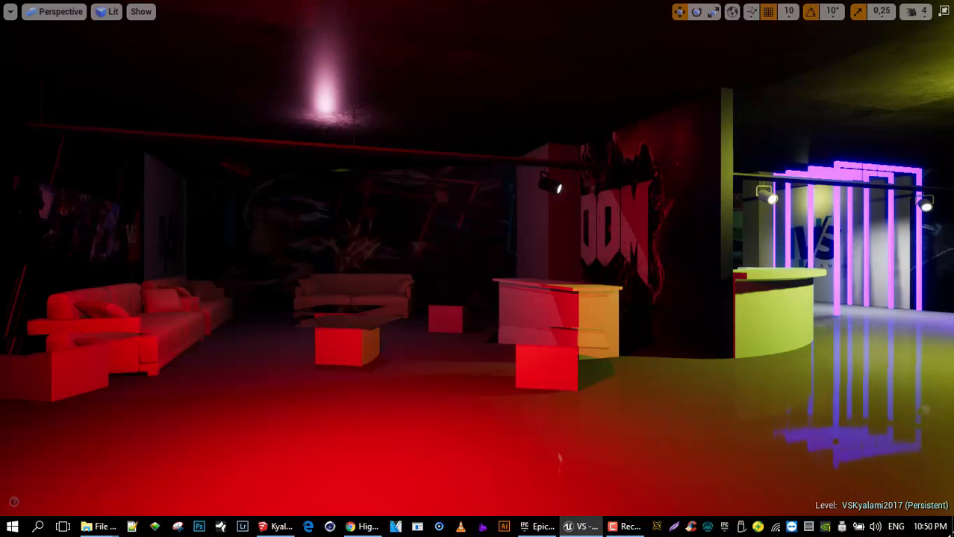
left_click(10, 11)
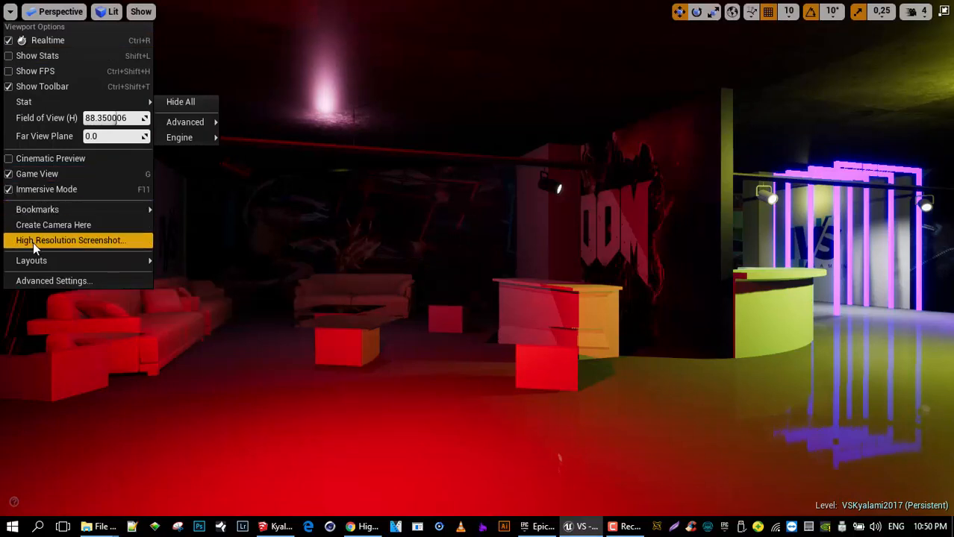
left_click(30, 240)
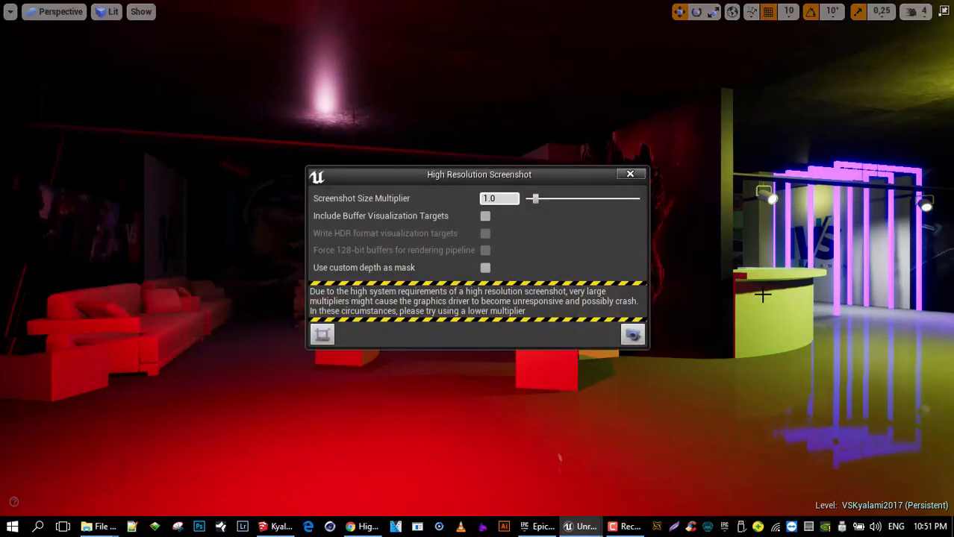
left_click(631, 337)
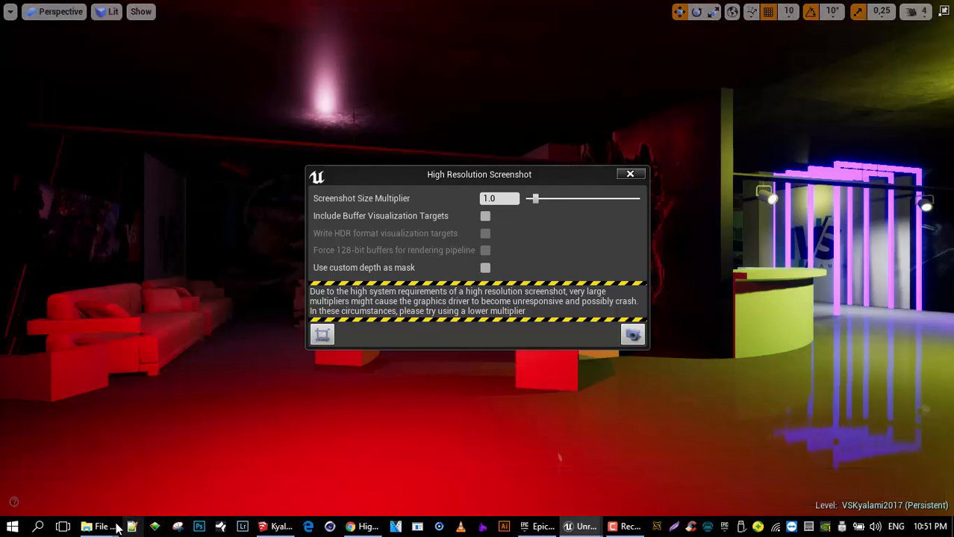
- Switch to the screenshots folder and open HighresScreenshot00001.png in Google Chrome
mouse_move(118, 527)
left_click(193, 471)
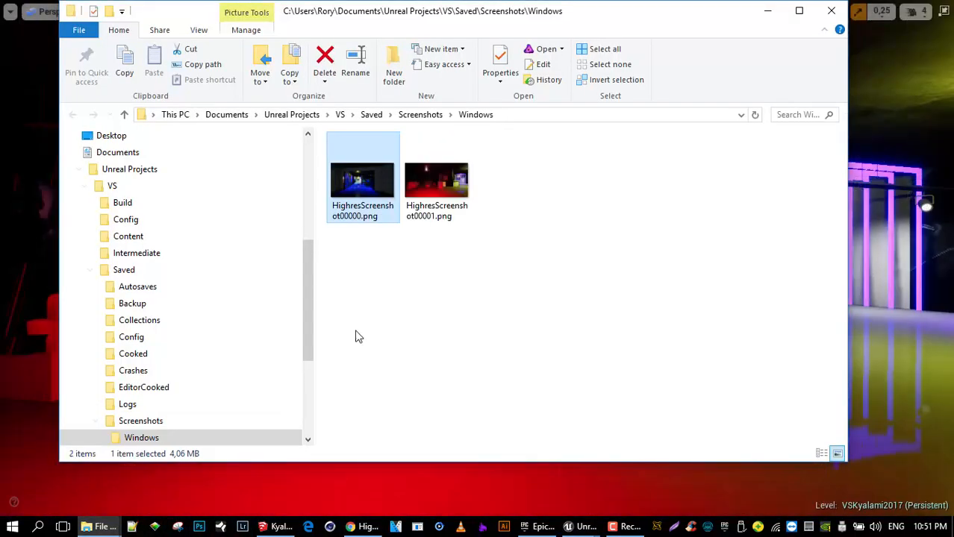
right_click(443, 187)
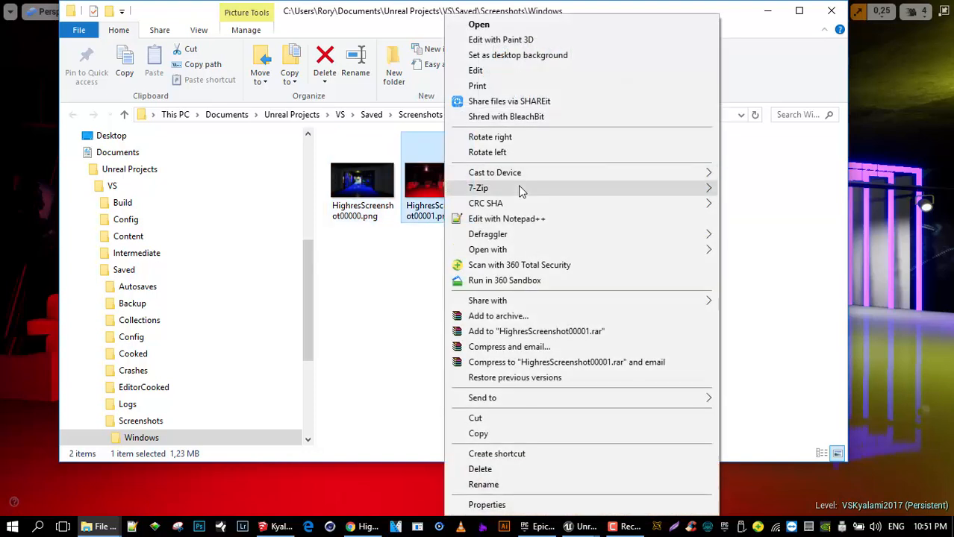
mouse_move(506, 253)
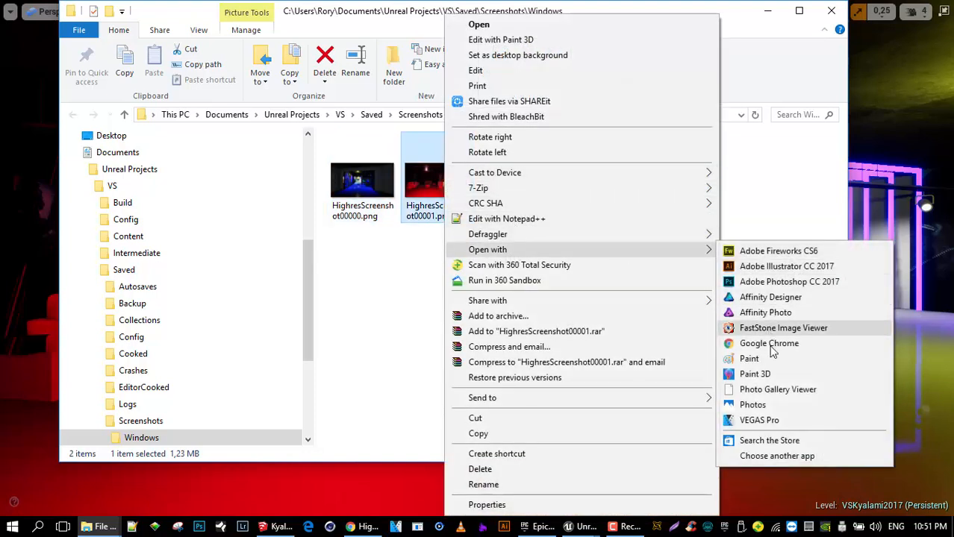
left_click(772, 346)
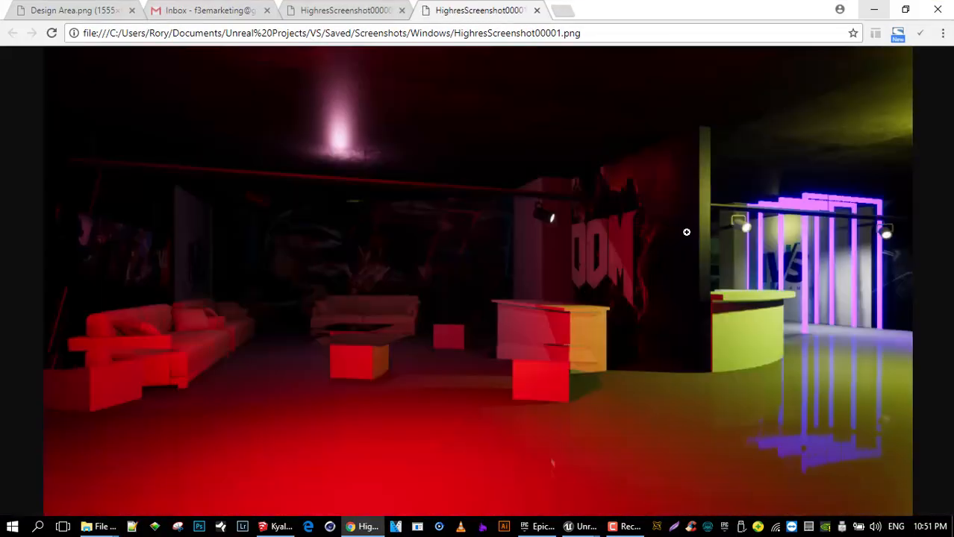
- Examine the lounge screenshot at full size, and go back to Unreal and close the screenshot dialog
left_click(686, 232)
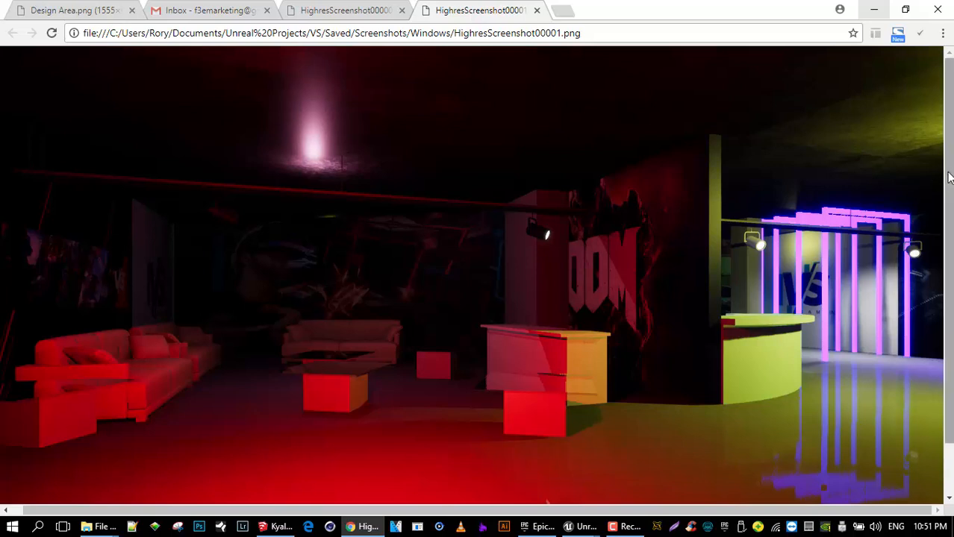
left_click_drag(947, 202, 946, 251)
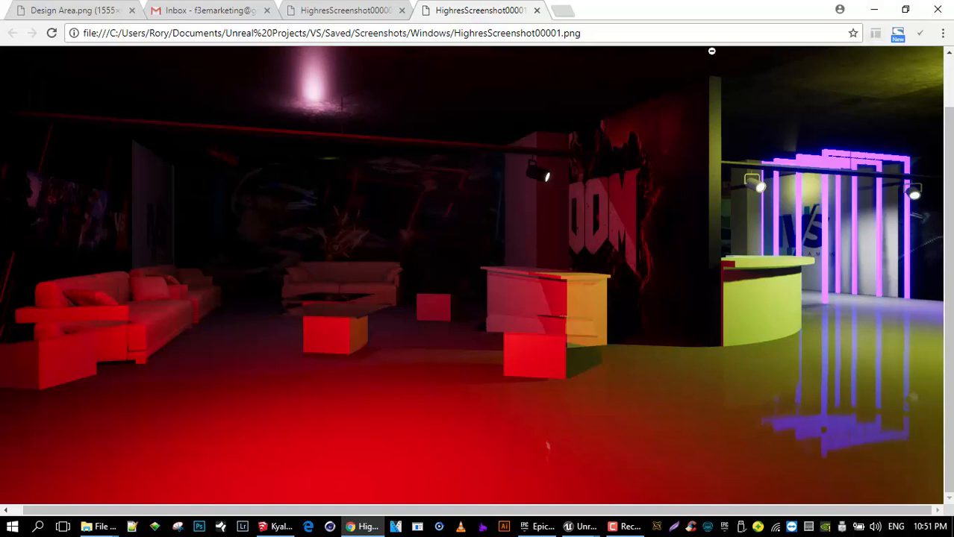
left_click(884, 8)
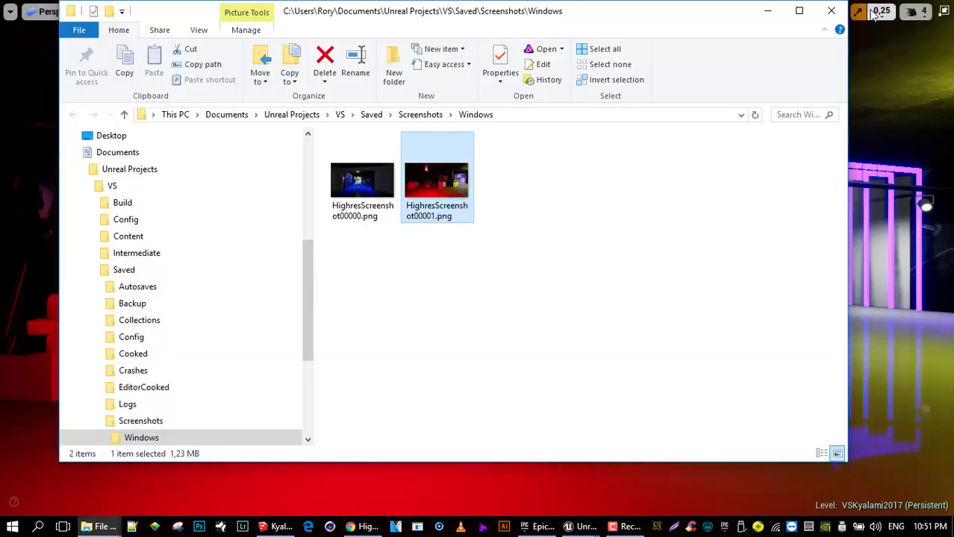
left_click(761, 8)
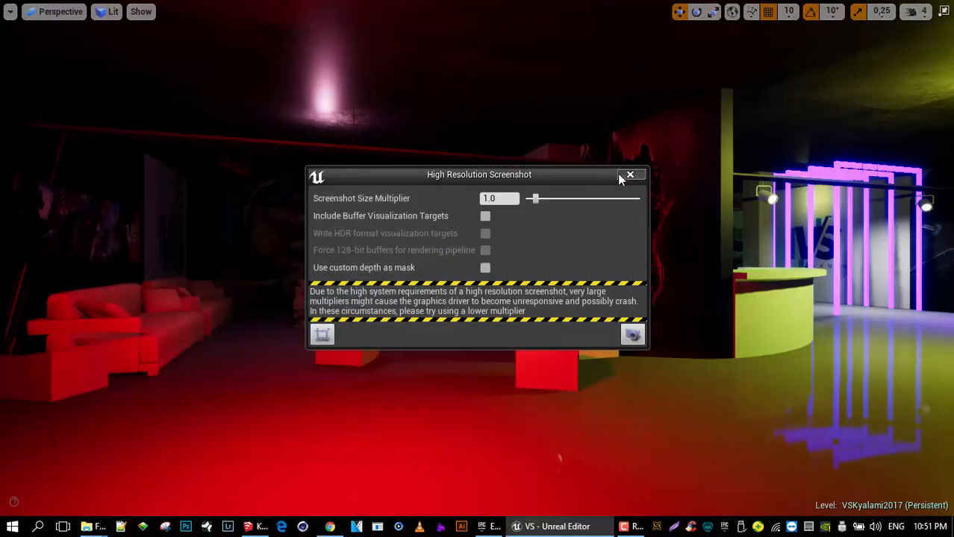
left_click(629, 175)
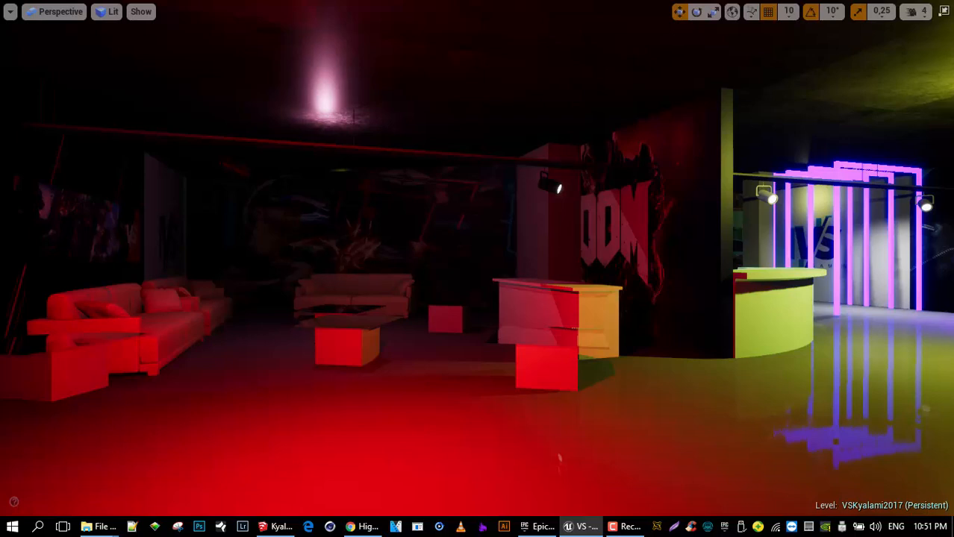
- Reposition the red point light above the lounge sofas beside the VS logo wall, raise it slightly, and hide the light icons
key("g")
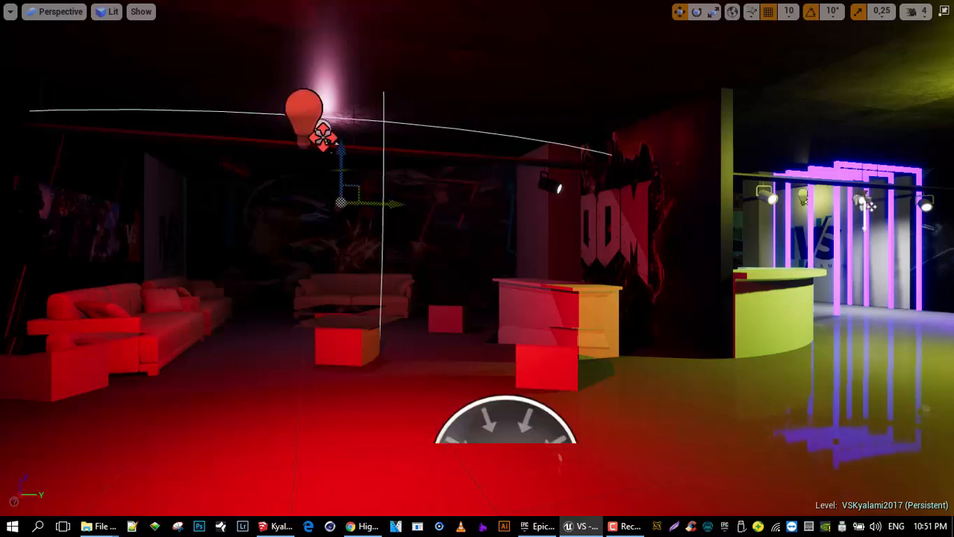
left_click_drag(428, 205, 564, 208)
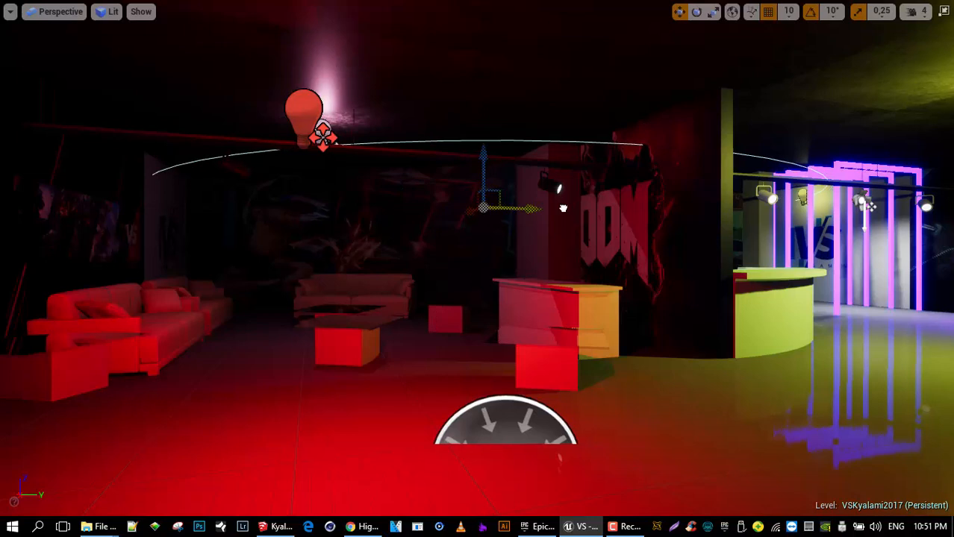
left_click(304, 108)
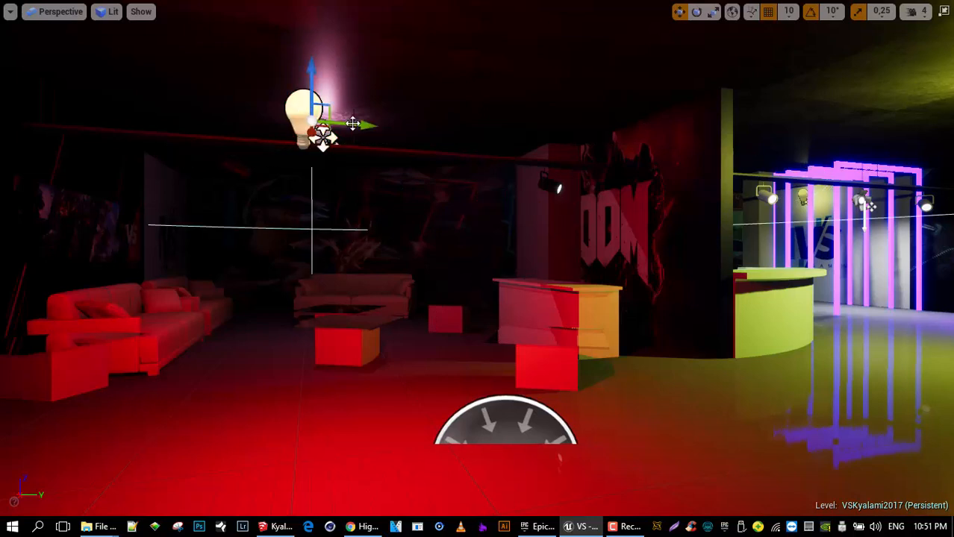
left_click_drag(322, 136, 867, 187, "alt")
key("ctrl+z")
key("ctrl+y")
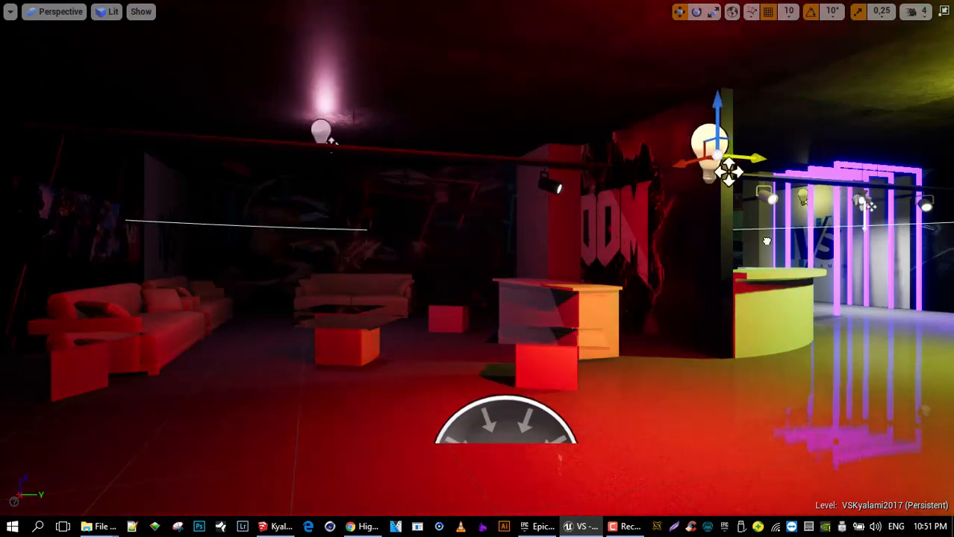
left_click_drag(727, 172, 521, 216)
left_click_drag(497, 273, 543, 261)
left_click_drag(605, 192, 207, 209)
left_click_drag(154, 179, 227, 211)
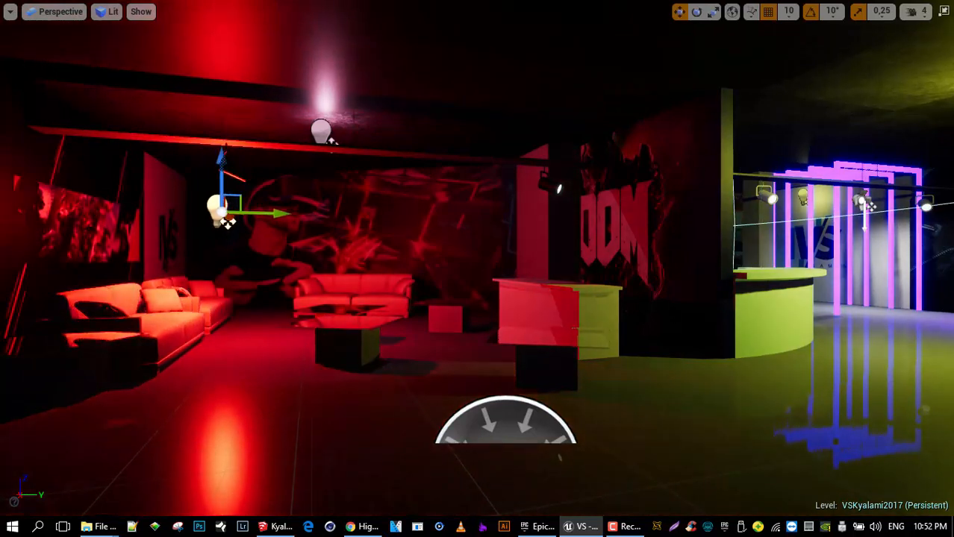
left_click_drag(221, 170, 222, 149)
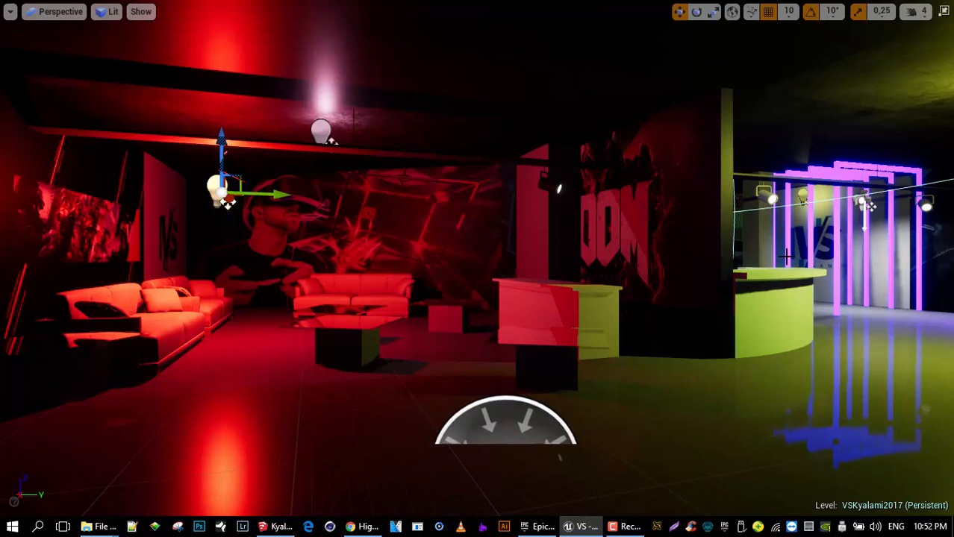
key("g")
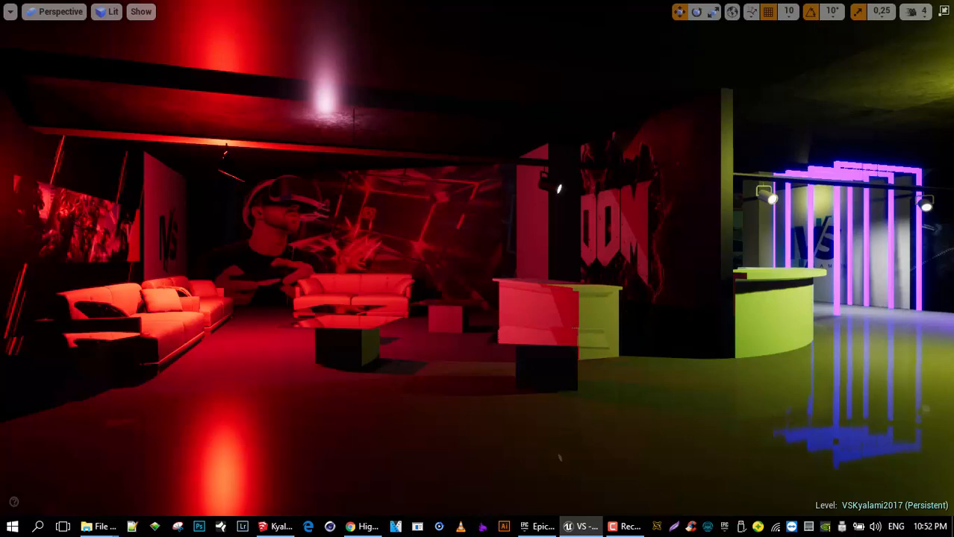
- Switch to the SketchUp model and examine the Doom gaming pods and the surrounding layout from several angles
left_click(277, 526)
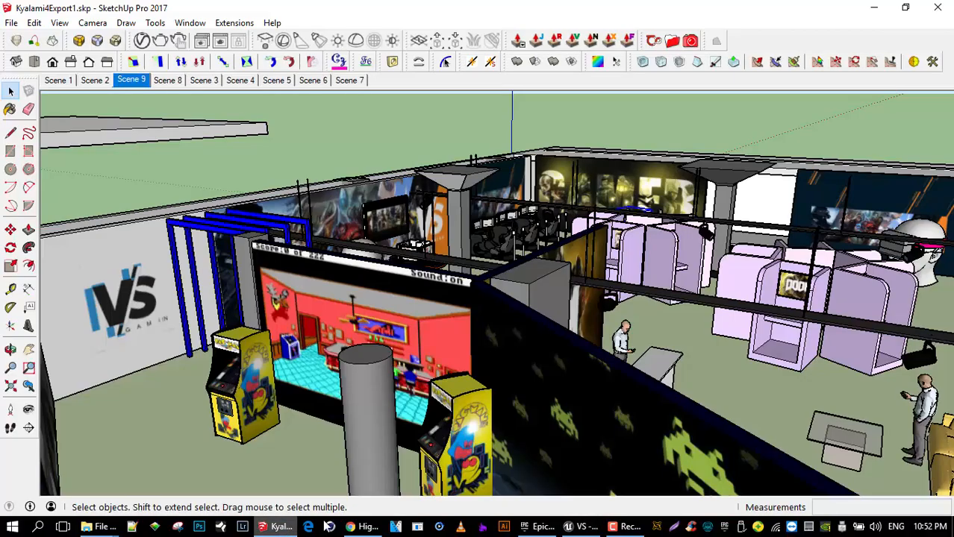
middle_click_drag(397, 423, 705, 457)
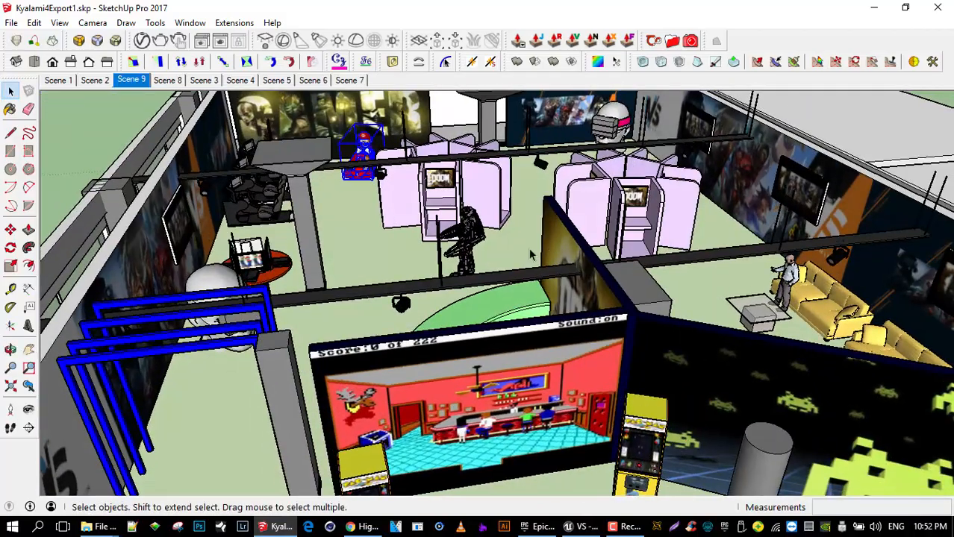
scroll(527, 248, "up", 2)
middle_click_drag(445, 231, 788, 332)
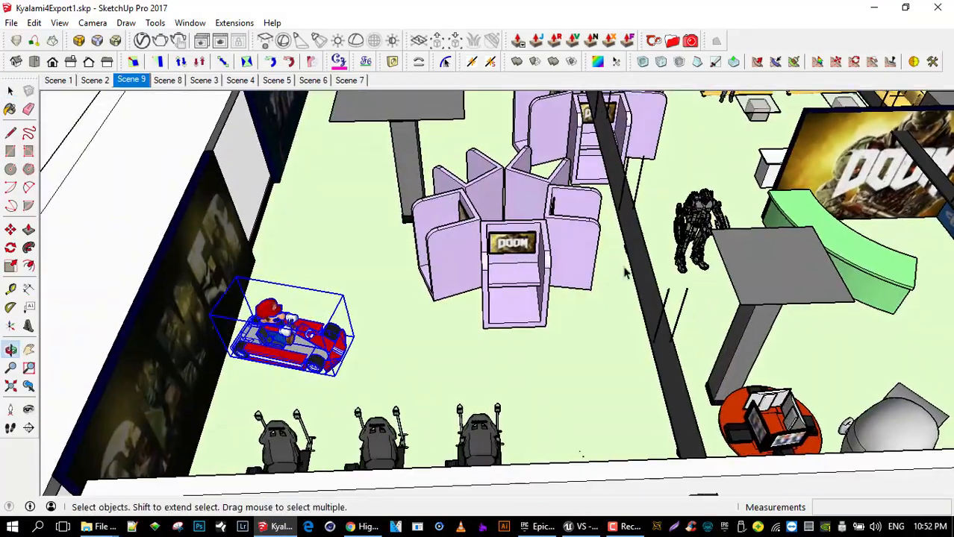
scroll(626, 270, "up", 3)
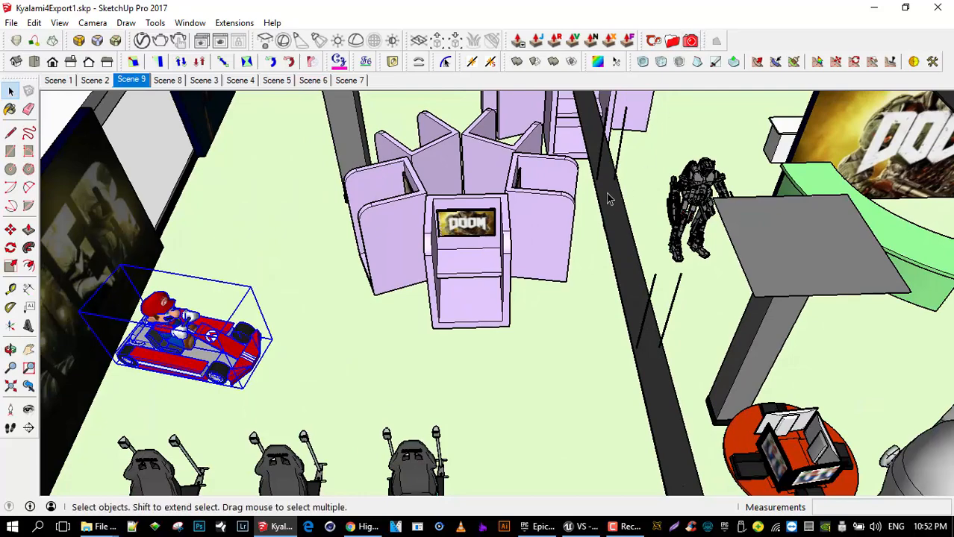
scroll(527, 194, "up", 4)
middle_click_drag(527, 194, 575, 149)
middle_click_drag(547, 216, 578, 218)
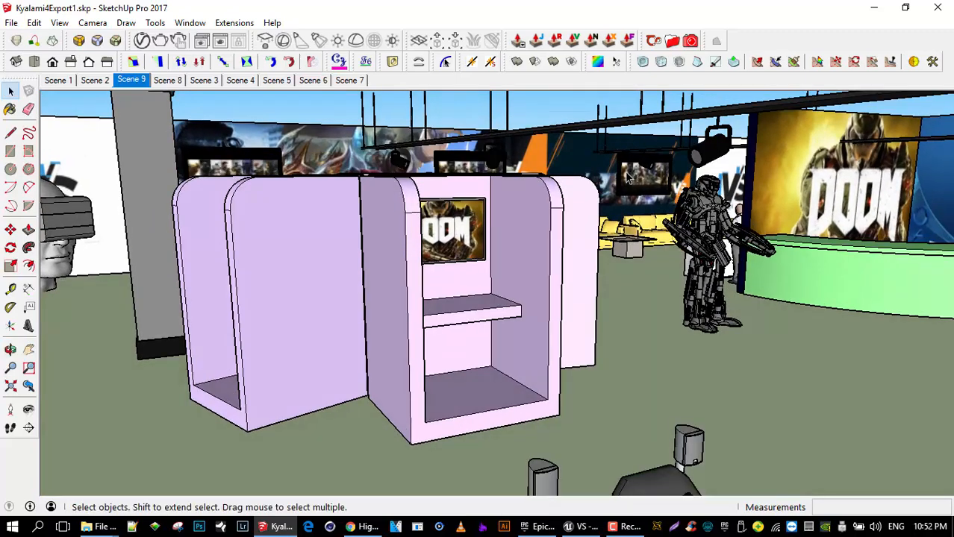
mouse_move(629, 177)
middle_mouse_down()
mouse_move(615, 175)
mouse_move(627, 190)
middle_mouse_up()
middle_click_drag(412, 227, 750, 303)
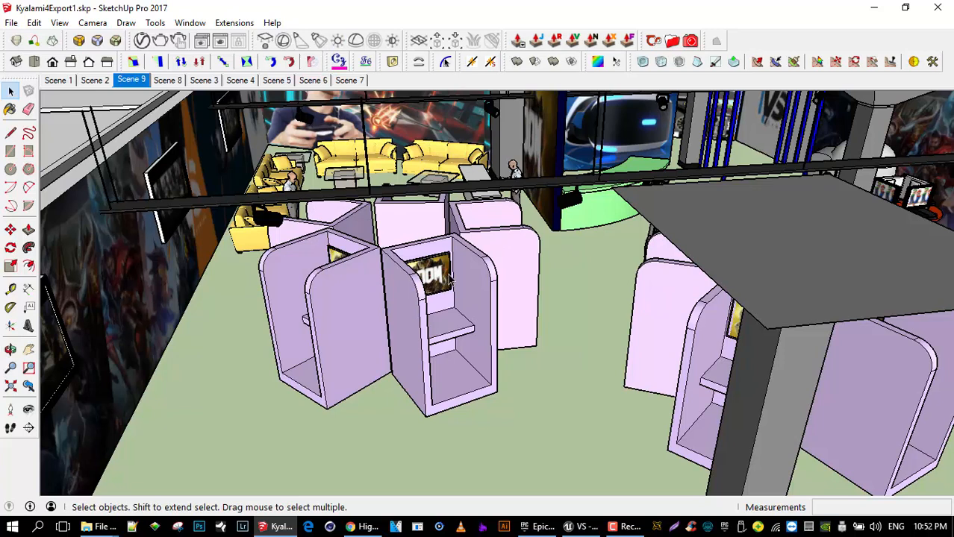
- Return to Unreal, reframe closer on the lounge sofas and take a high-resolution screenshot with a size multiplier of 2.0
mouse_move(585, 529)
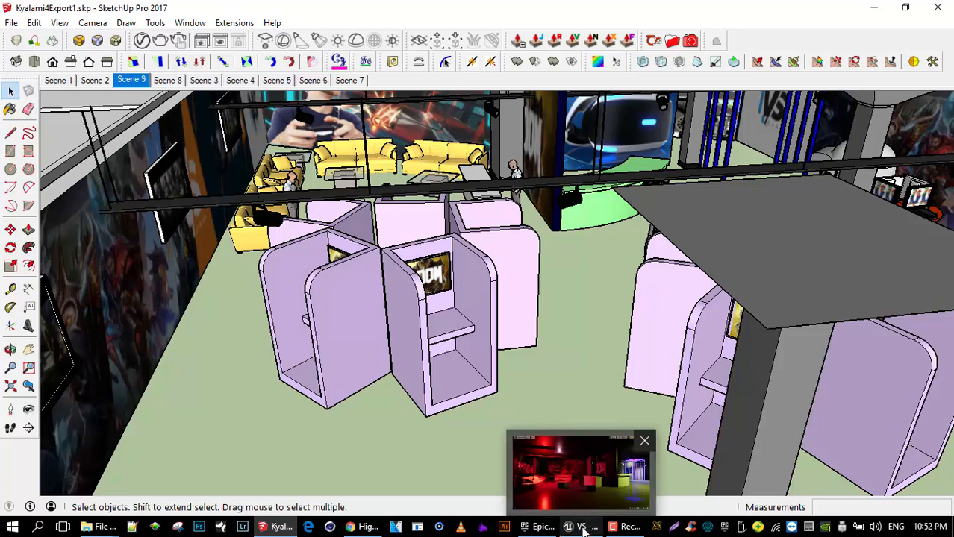
left_click(559, 457)
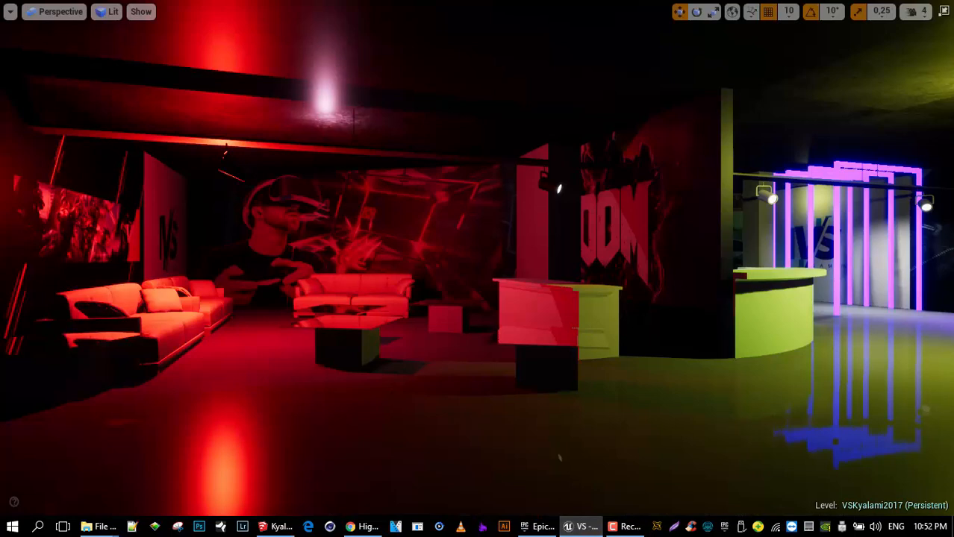
left_click_drag(324, 355, 231, 332)
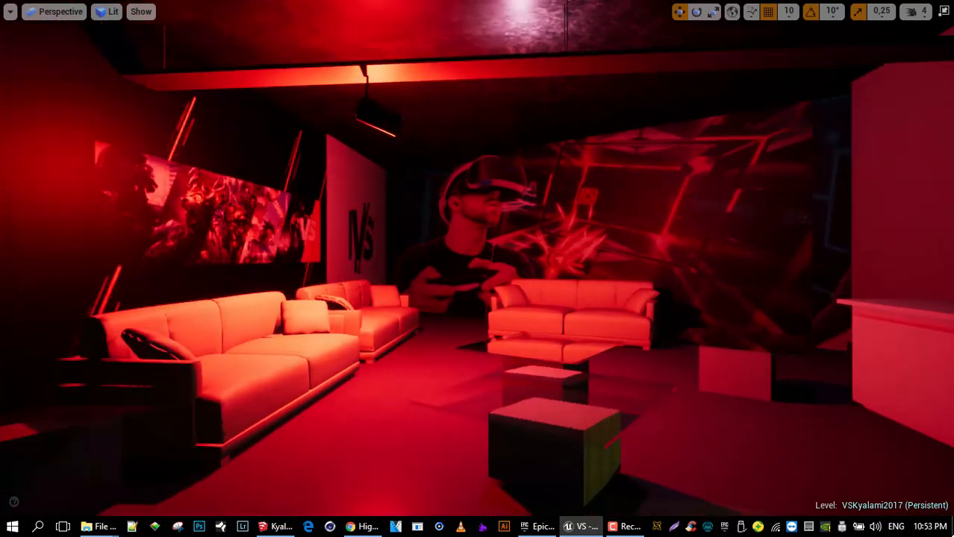
left_click(10, 11)
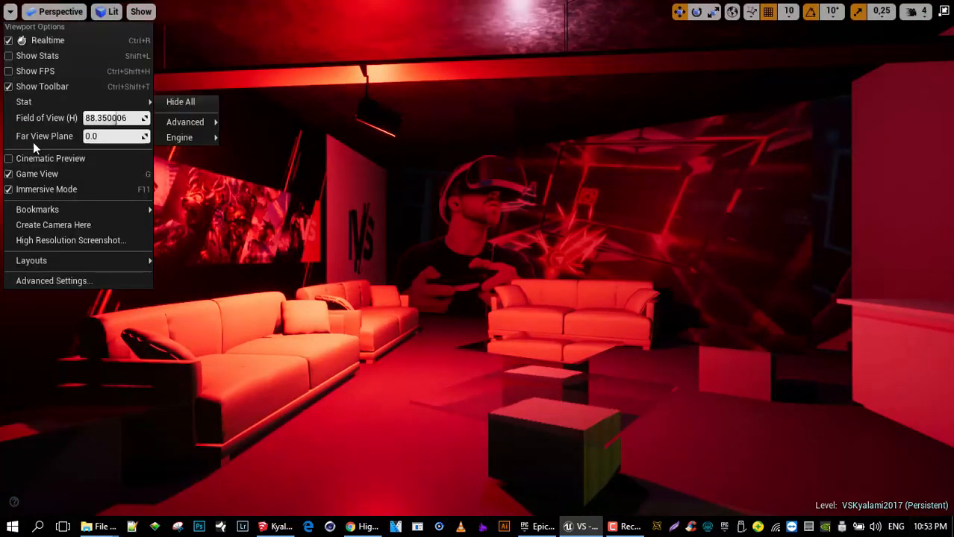
left_click(41, 240)
left_click_drag(532, 201, 535, 201)
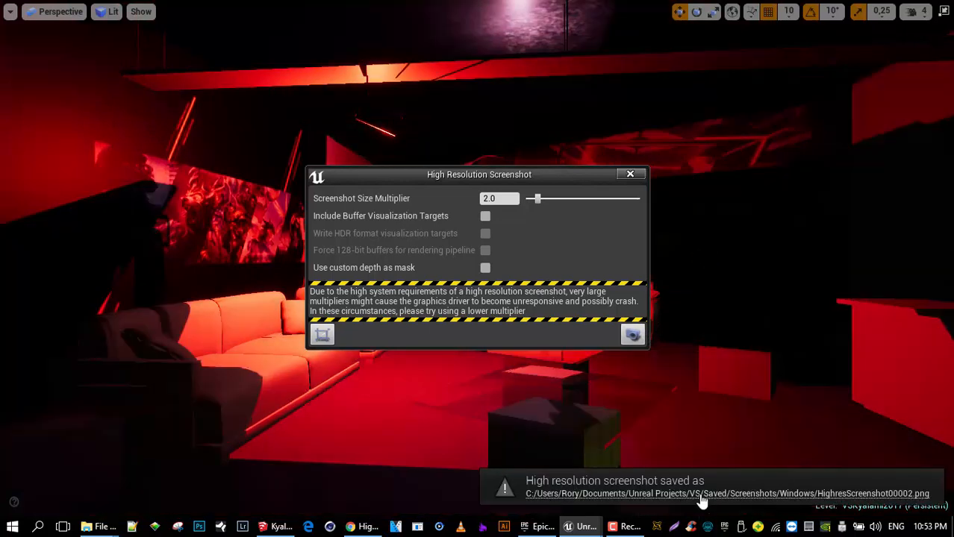
- Open the folder holding the saved screenshot, move its window out of the way and close the screenshot dialog
left_click(702, 497)
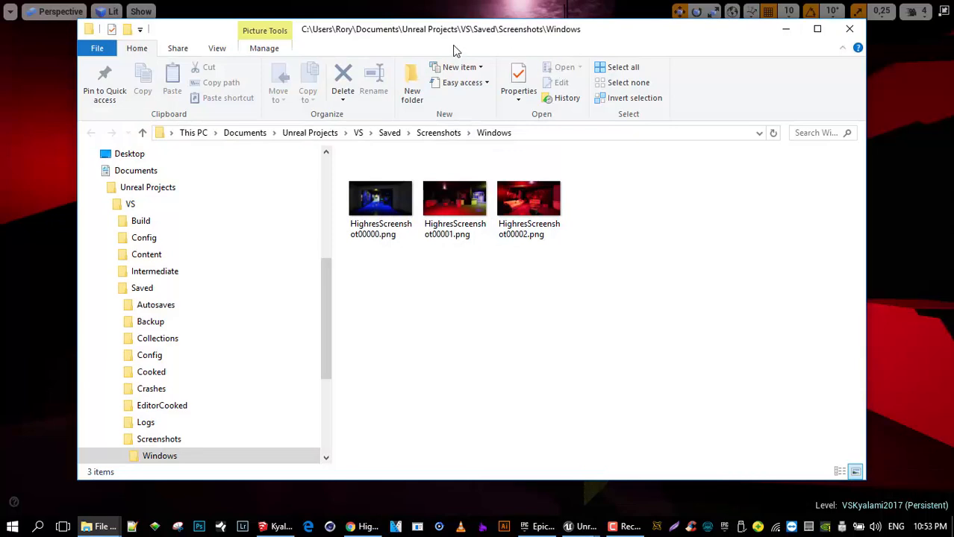
left_click_drag(457, 35, 390, 423)
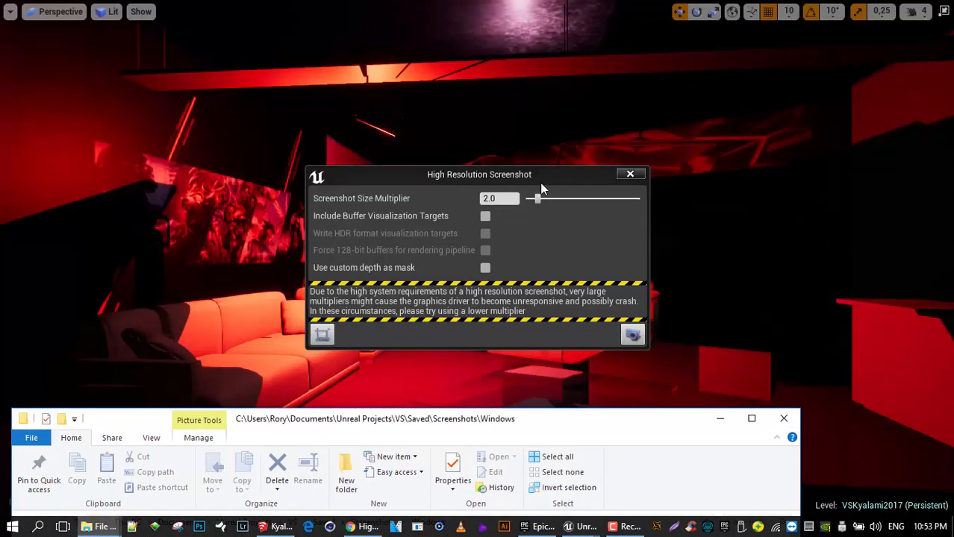
left_click(634, 176)
left_click(630, 174)
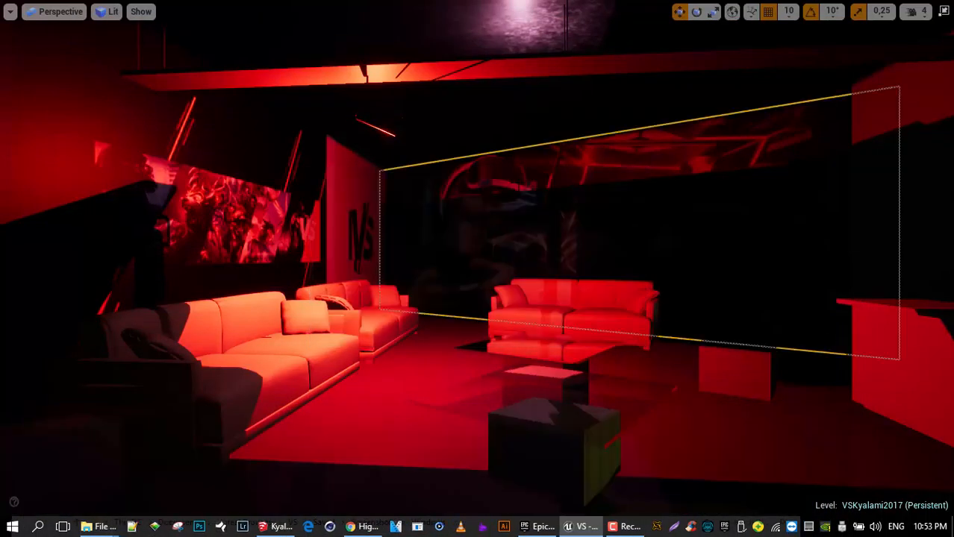
- Lower the white ceiling point light and move it above the long sofa in front of the wall mural, with the icons hidden again
key("g")
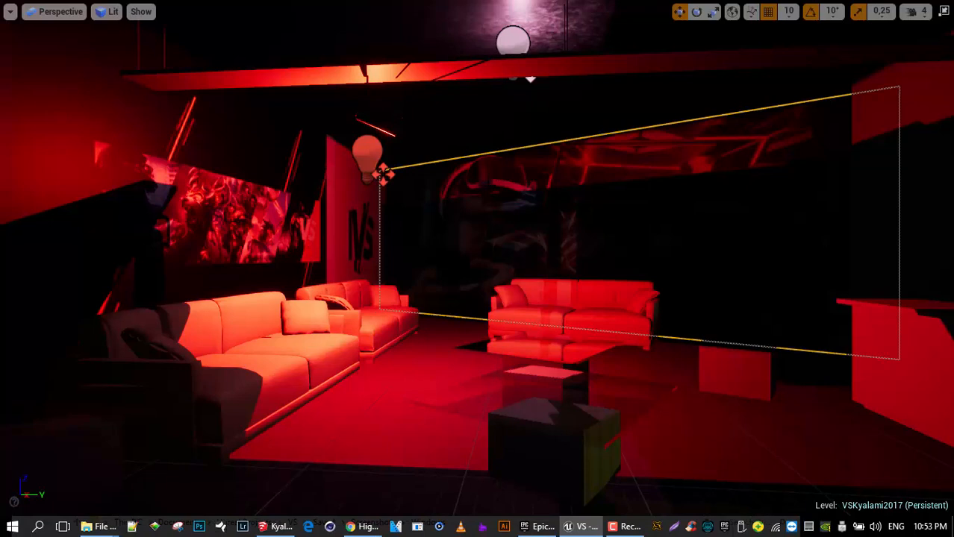
left_click(512, 41)
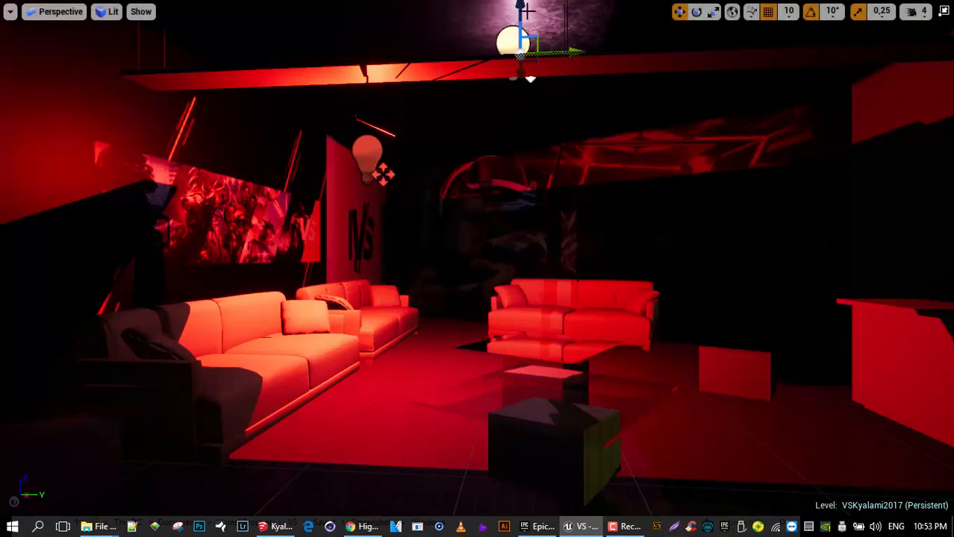
left_click_drag(511, 101, 497, 365)
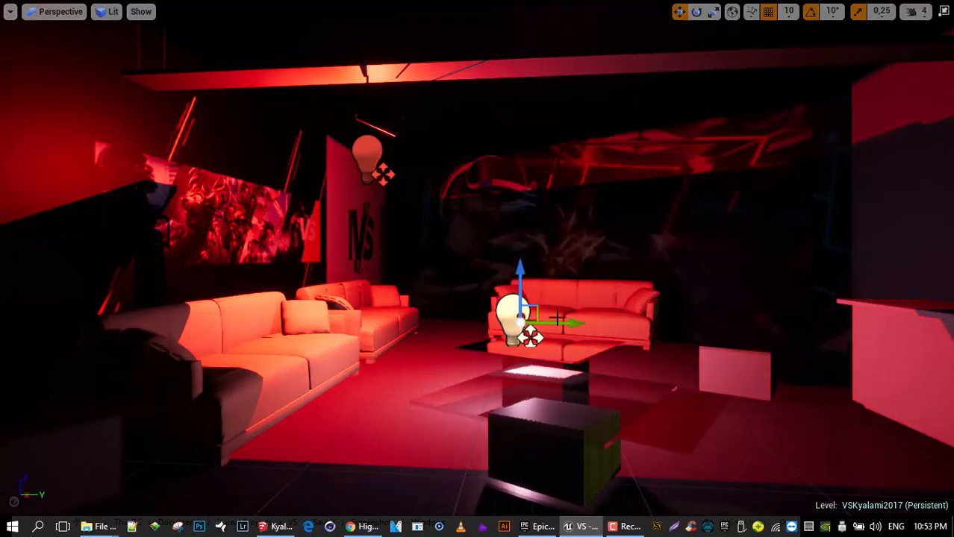
left_click_drag(573, 323, 196, 333)
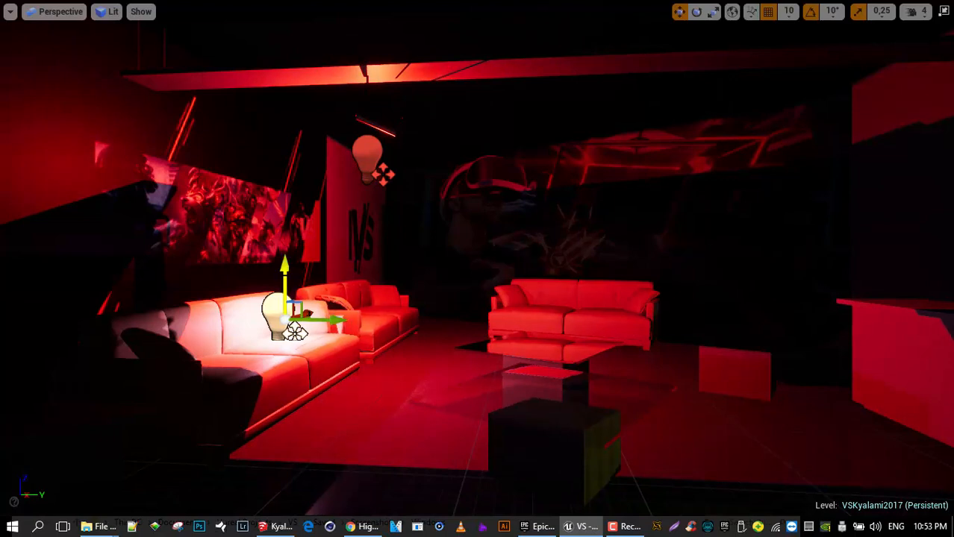
left_click_drag(286, 270, 289, 149)
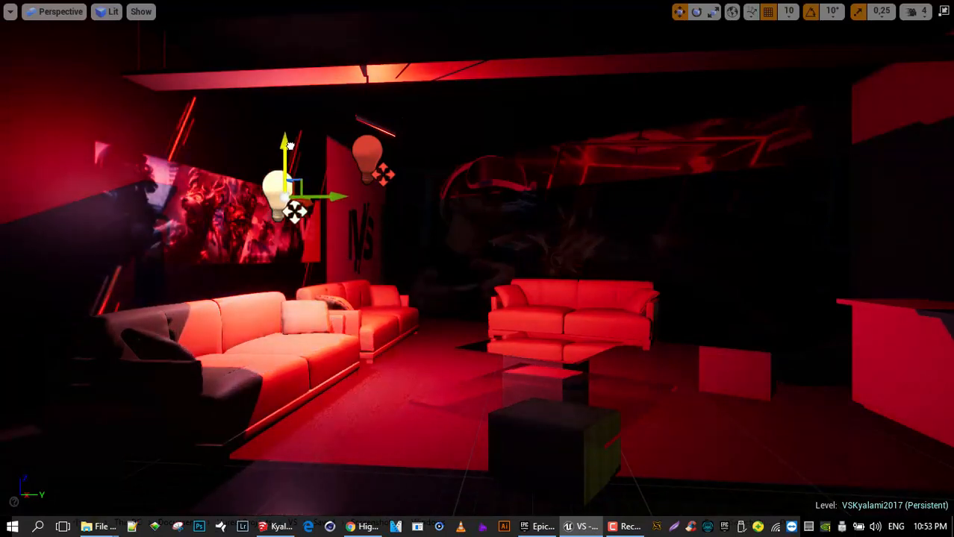
key("g")
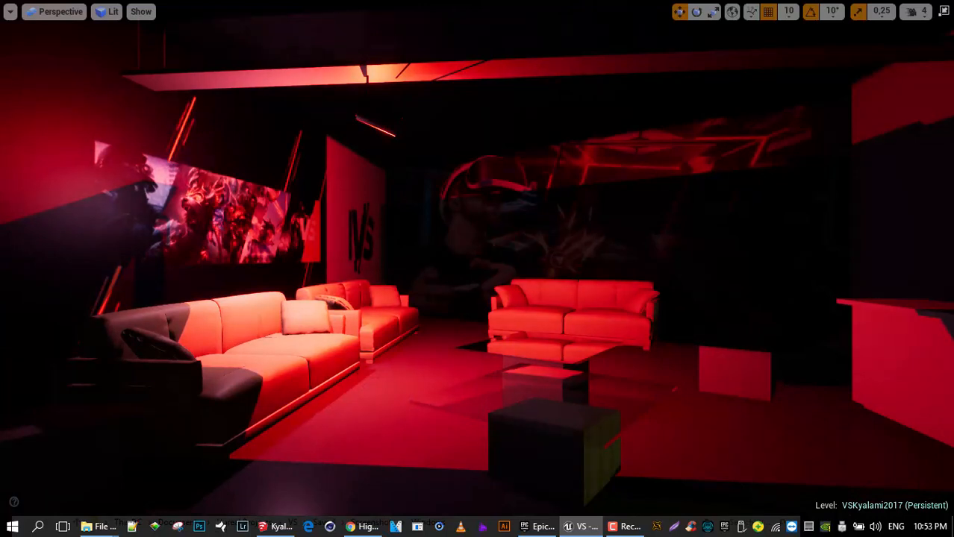
- Go to the racing simulator area and delete the Mario kart model from the scene
key("s")
mouse_move(477, 269)
right_mouse_down()
mouse_move(865, 269)
mouse_move(194, 270)
mouse_move(485, 269)
right_mouse_up()
key("w")
key("w")
key("d")
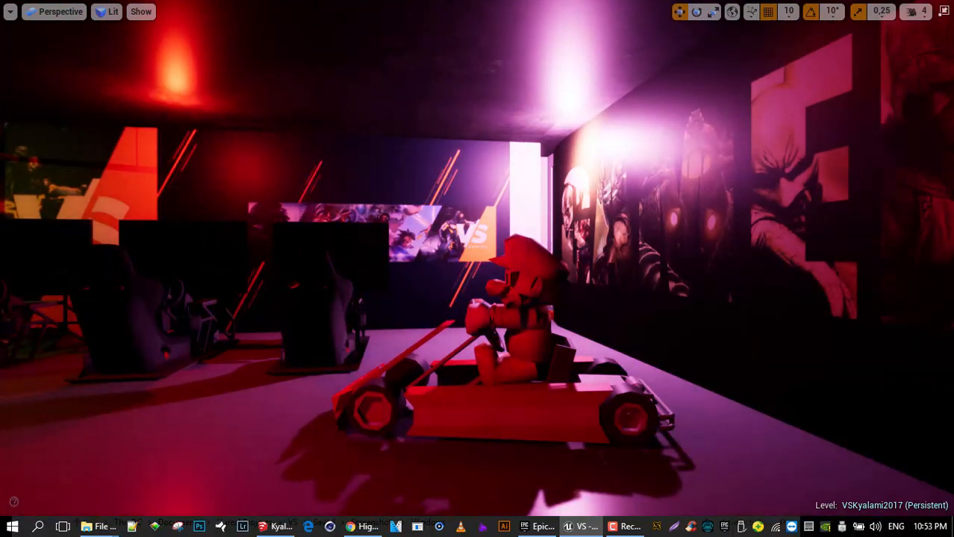
right_click_drag(478, 269, 448, 269)
key("w")
right_click_drag(539, 357, 507, 357)
key("s")
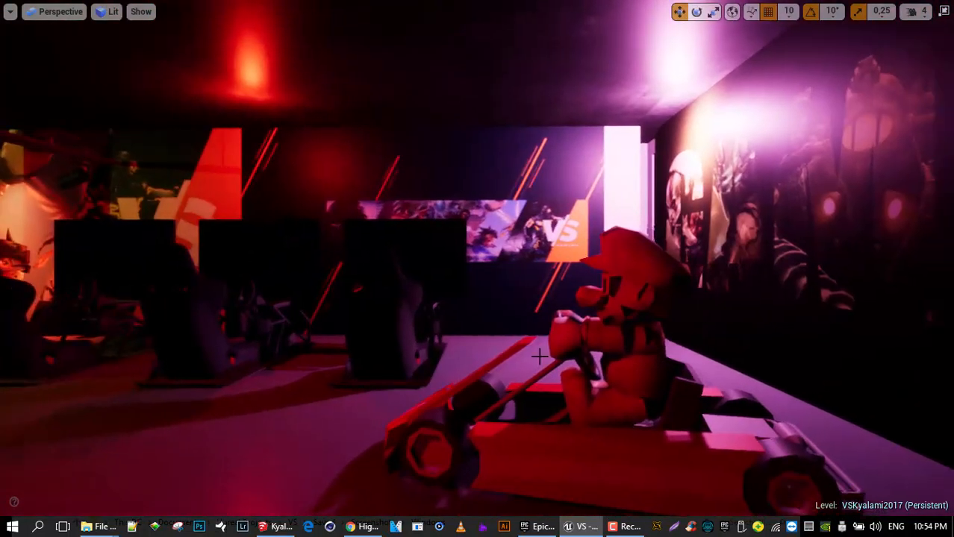
left_click(583, 407)
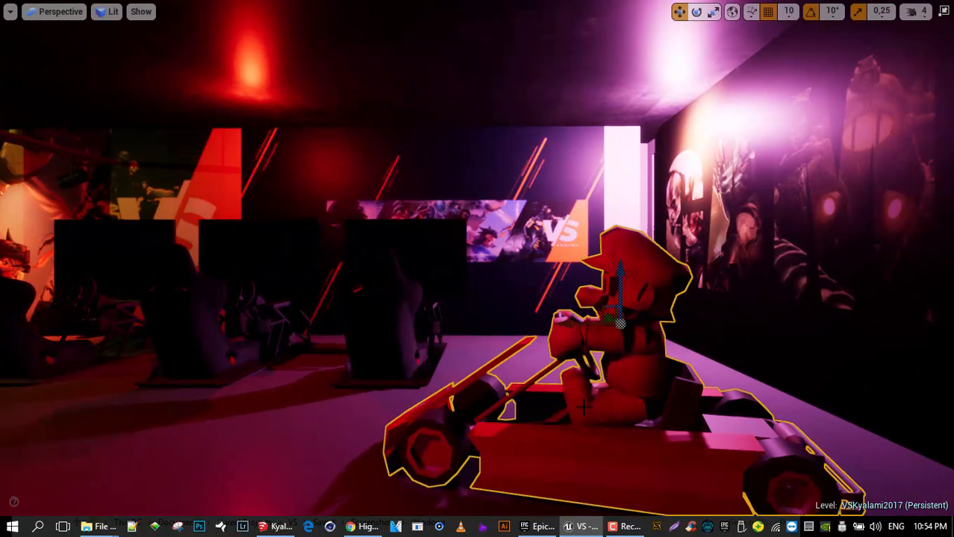
key("Delete")
- Frame the racing simulators, add a white point light beside them and move it between the front and middle seats
right_click_drag(583, 408, 471, 408)
key("d")
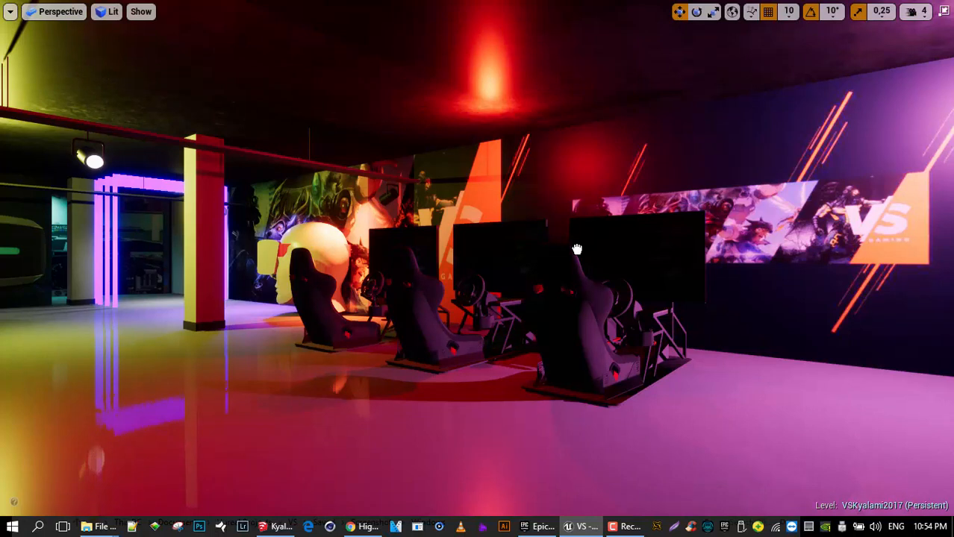
key("F11")
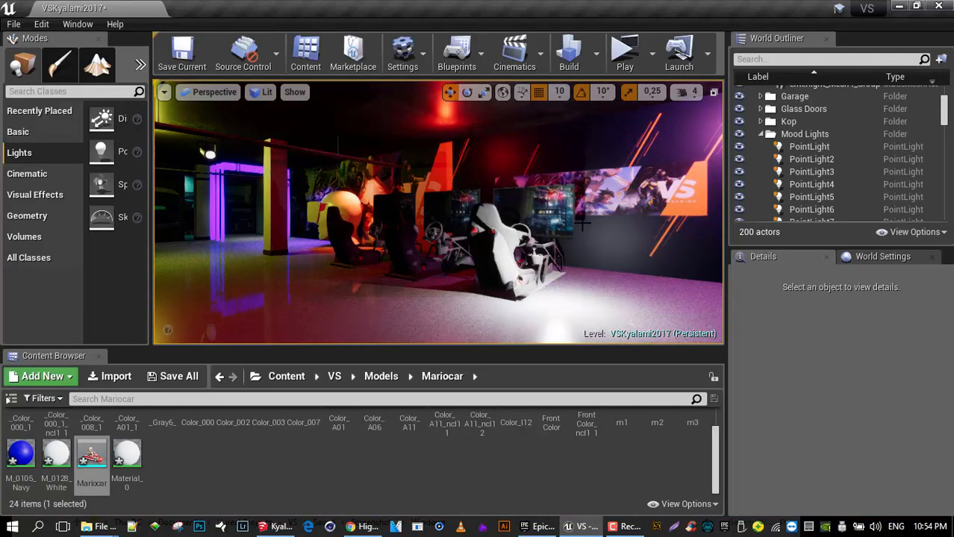
key("g")
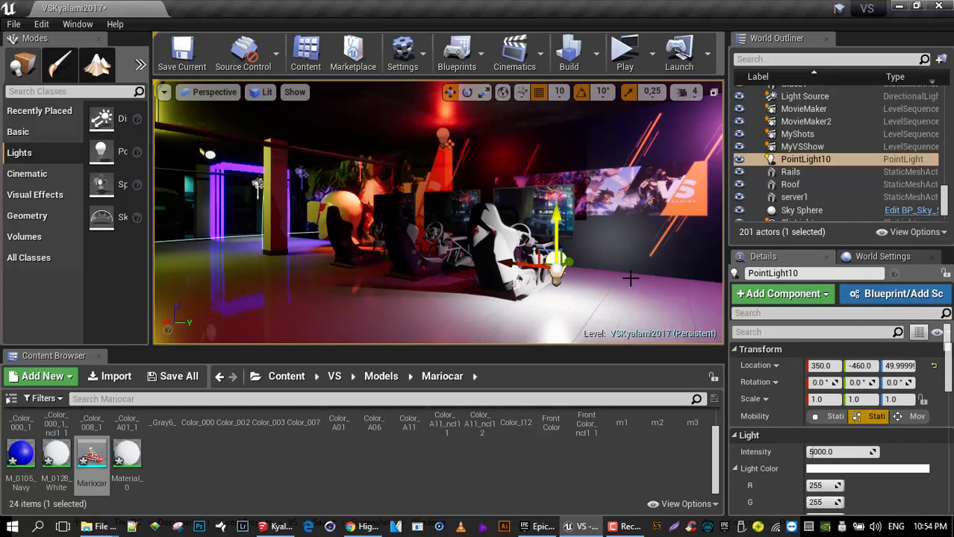
key("F11")
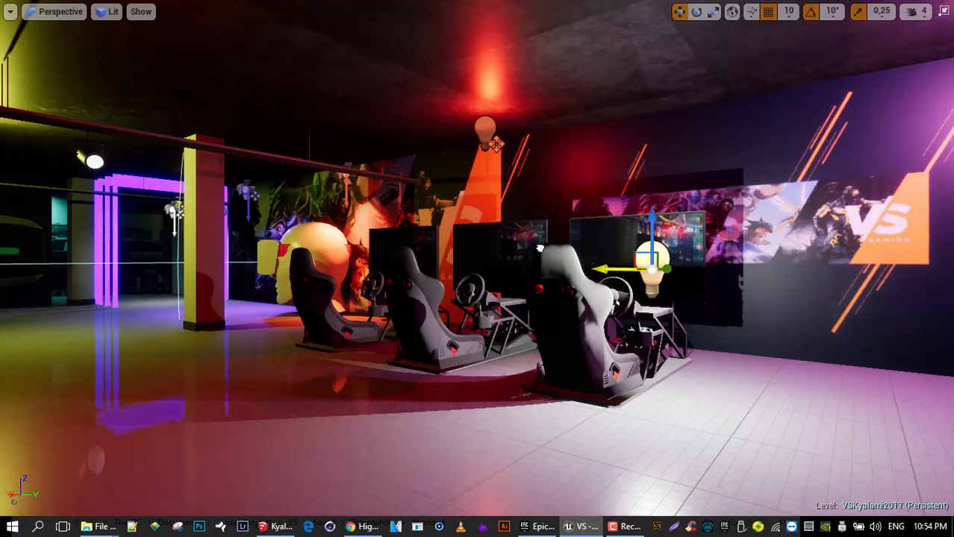
left_click_drag(539, 248, 493, 250)
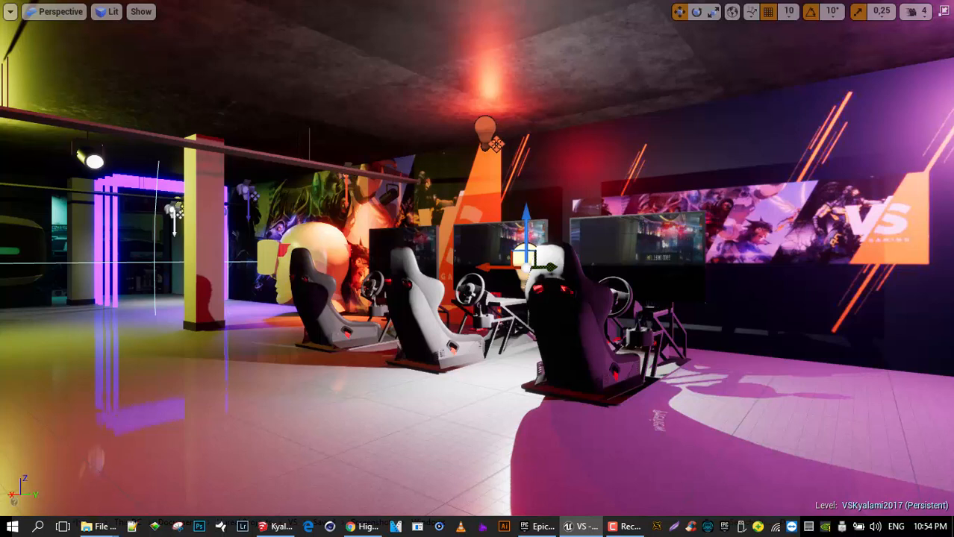
- Reposition the white point light near the floor, on the wall side of the front racing simulator
left_click_drag(526, 220, 526, 142)
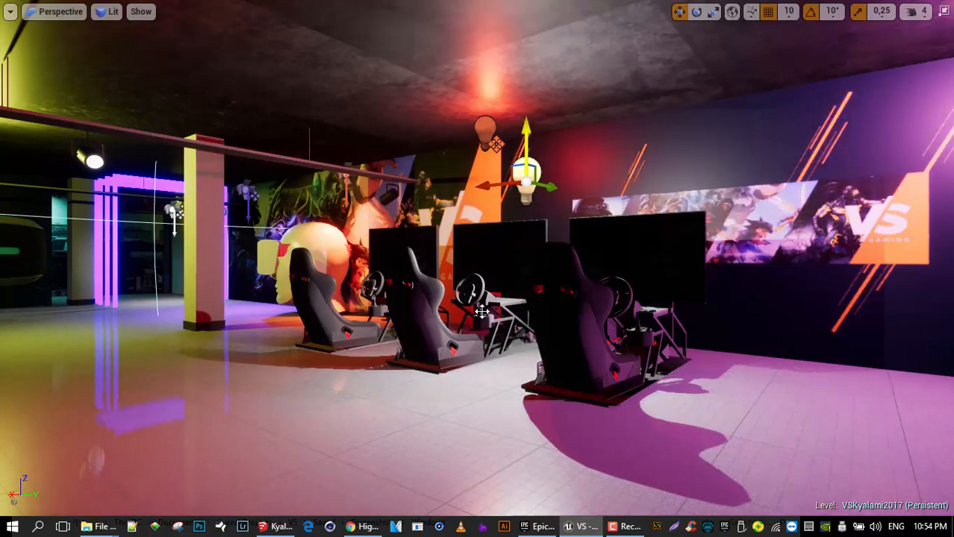
key("End")
left_click_drag(501, 314, 633, 328)
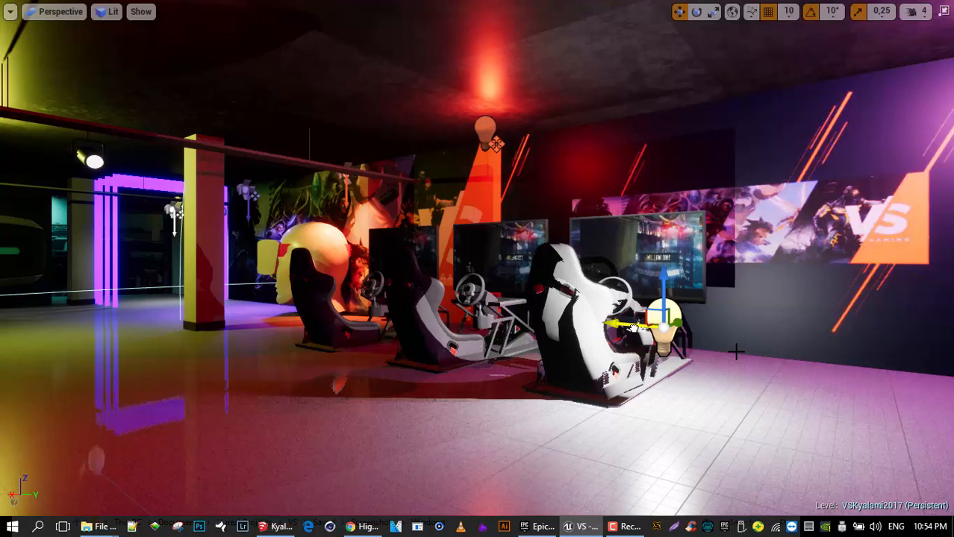
scroll(735, 350, "down", 3)
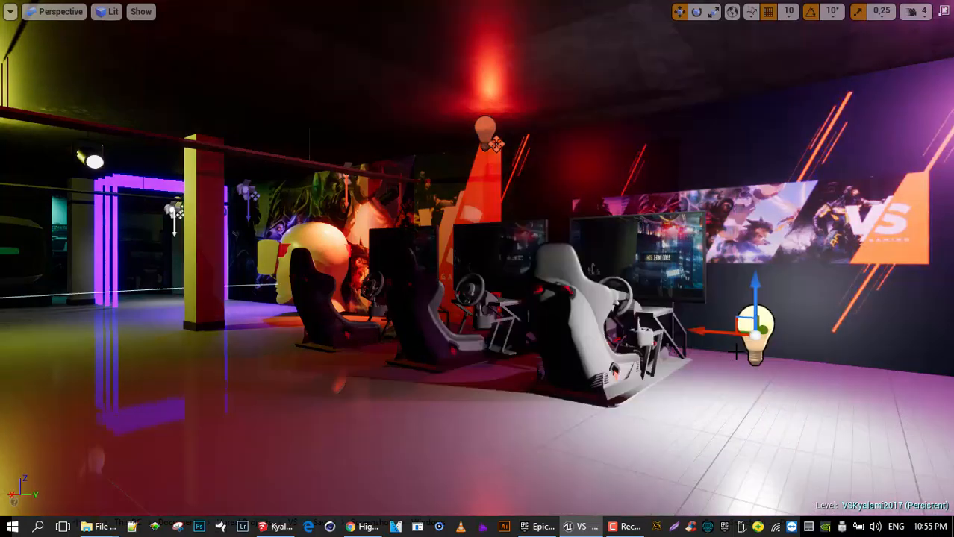
- Make the white point light movable, lower its intensity to about 4382, and show the view full screen with the icons hidden
key("F11")
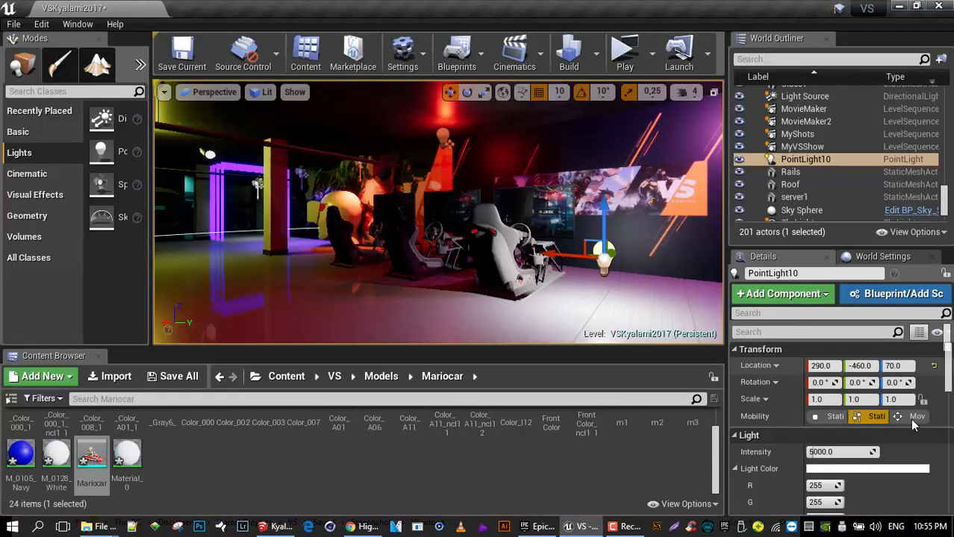
left_click(911, 420)
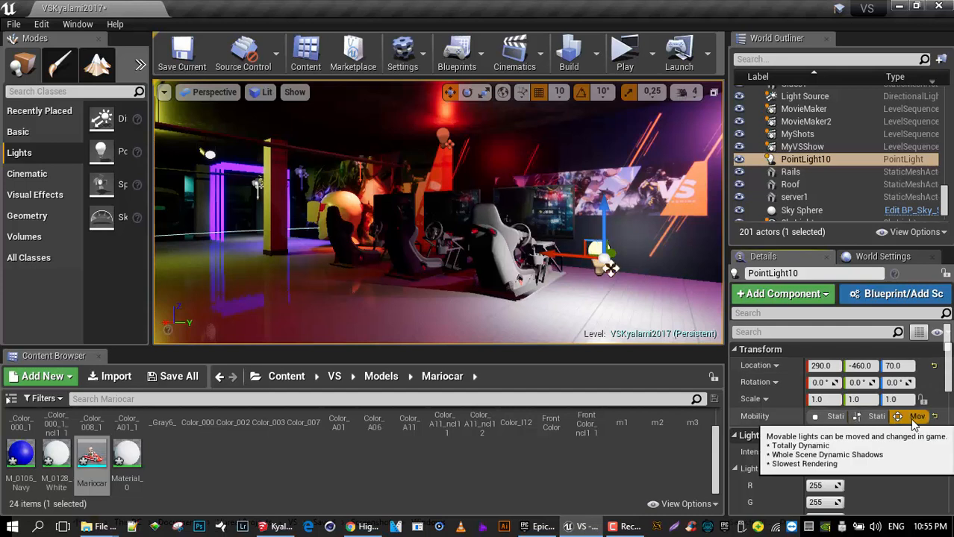
mouse_move(828, 453)
left_mouse_down()
mouse_move(810, 452)
mouse_move(867, 452)
mouse_move(815, 452)
left_mouse_up()
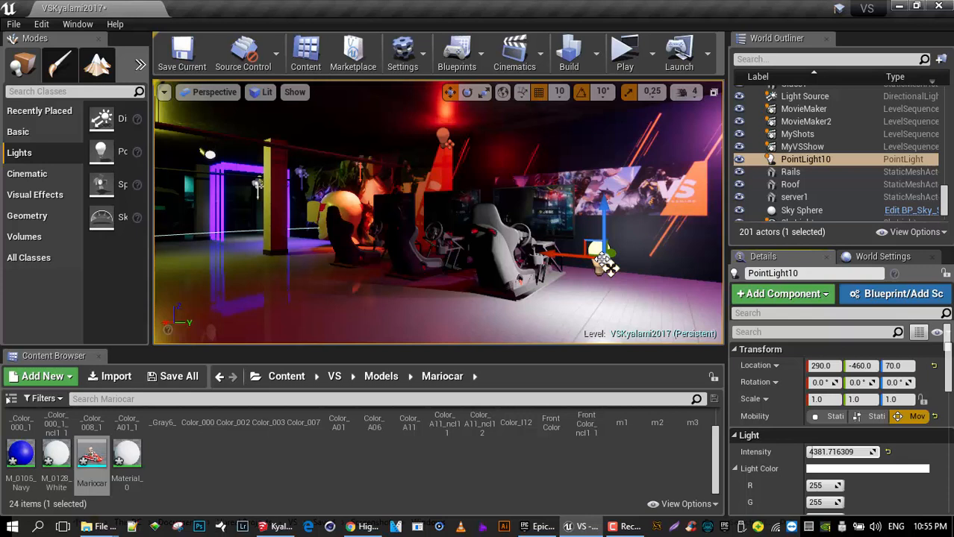
left_click(163, 92)
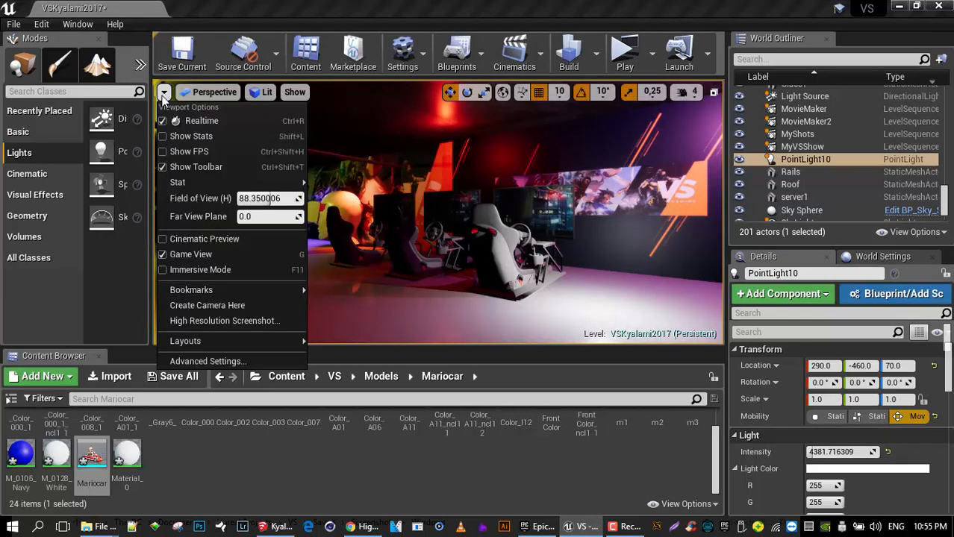
left_click(200, 269)
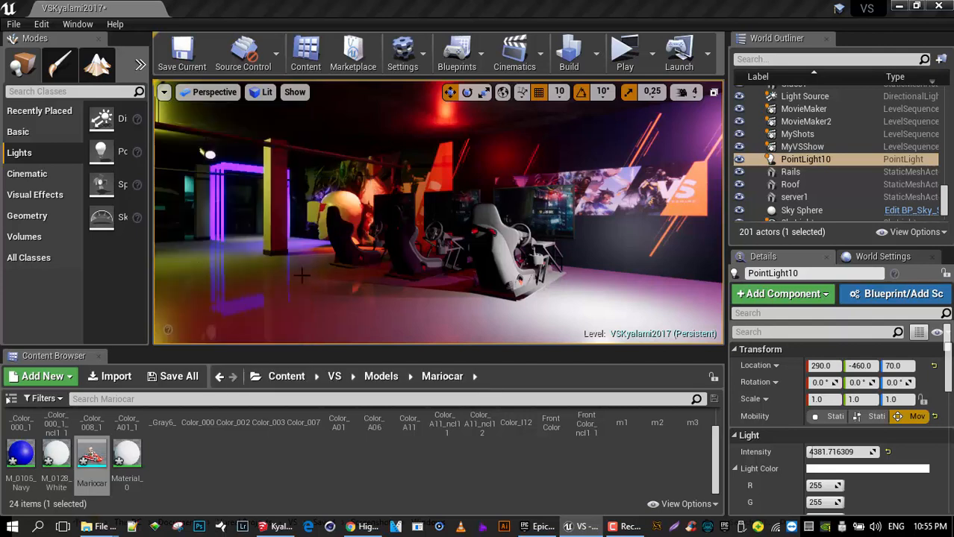
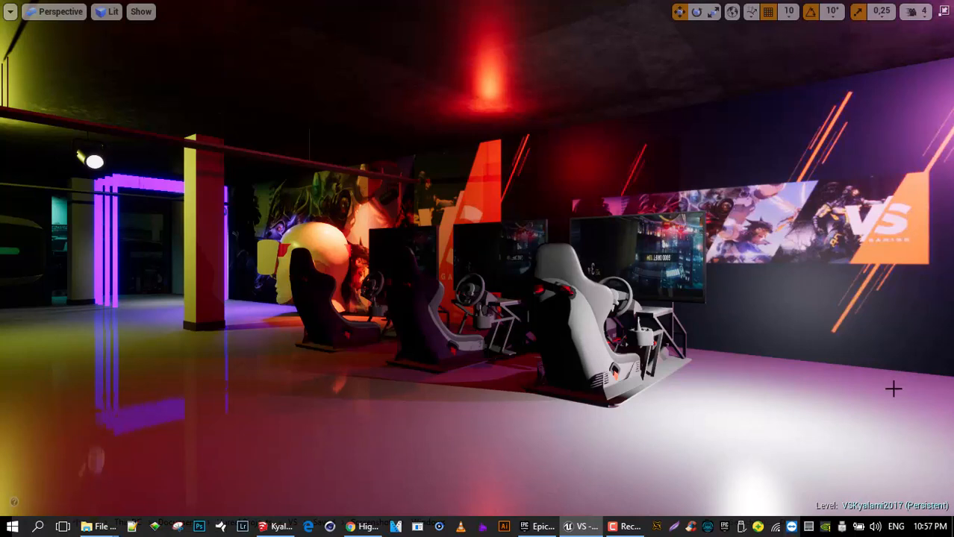
- Delete the white point light beside the racing simulators, showing the icons only while removing it
key("g")
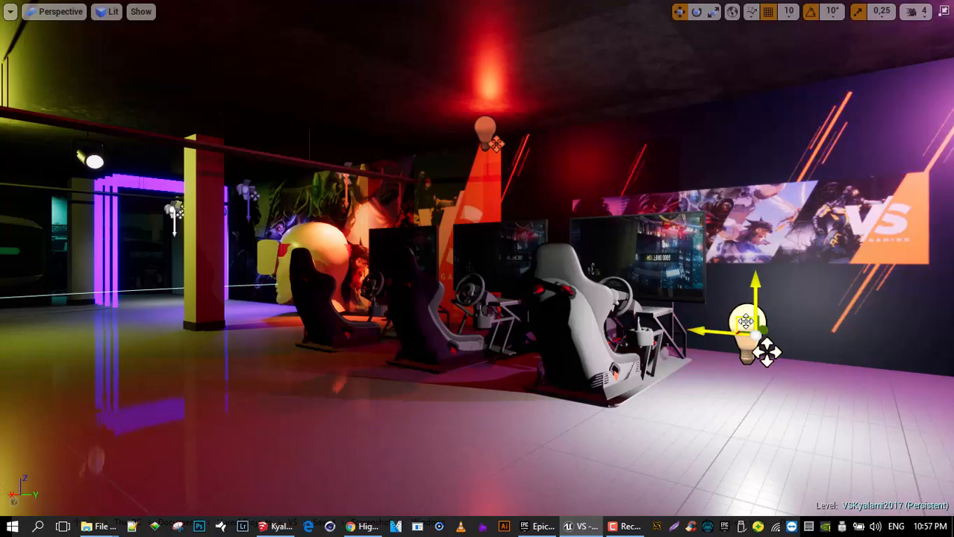
key("Delete")
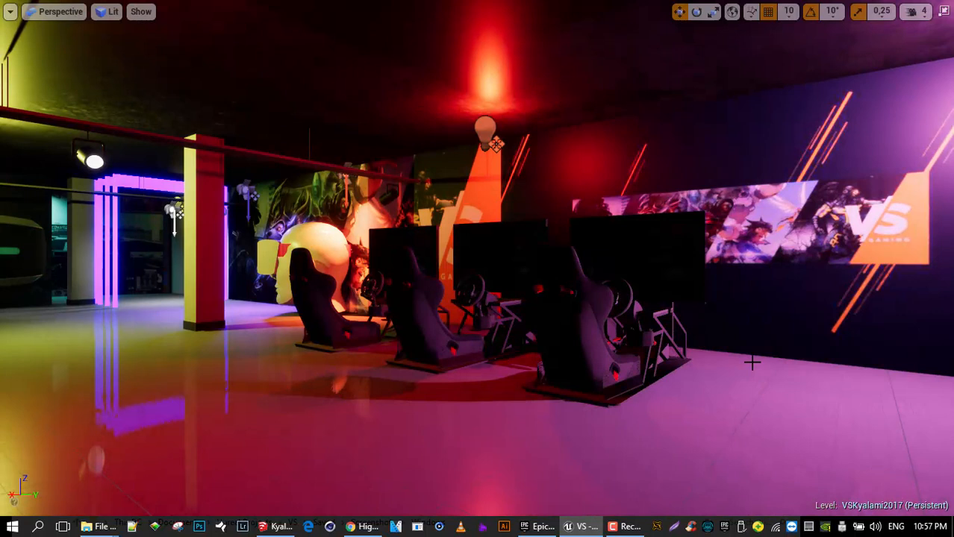
key("g")
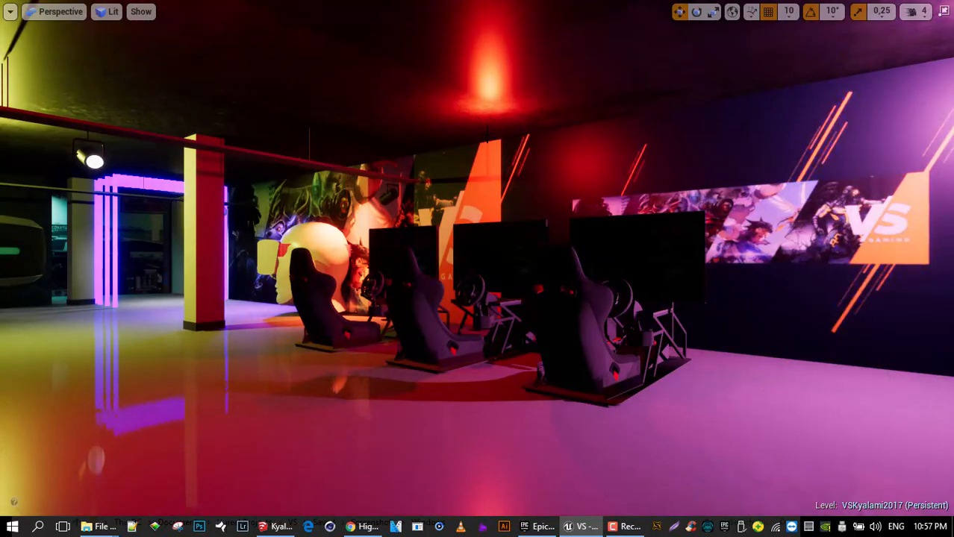
- Review the bookmarked camera views 1 to 7 through the interior, ending at the lounge with the sofas
key("1")
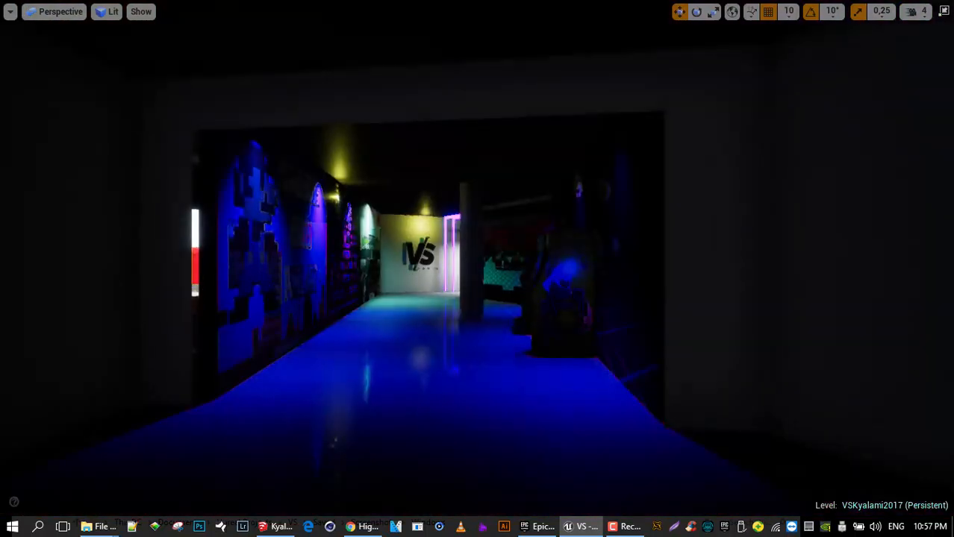
key("2")
key("3")
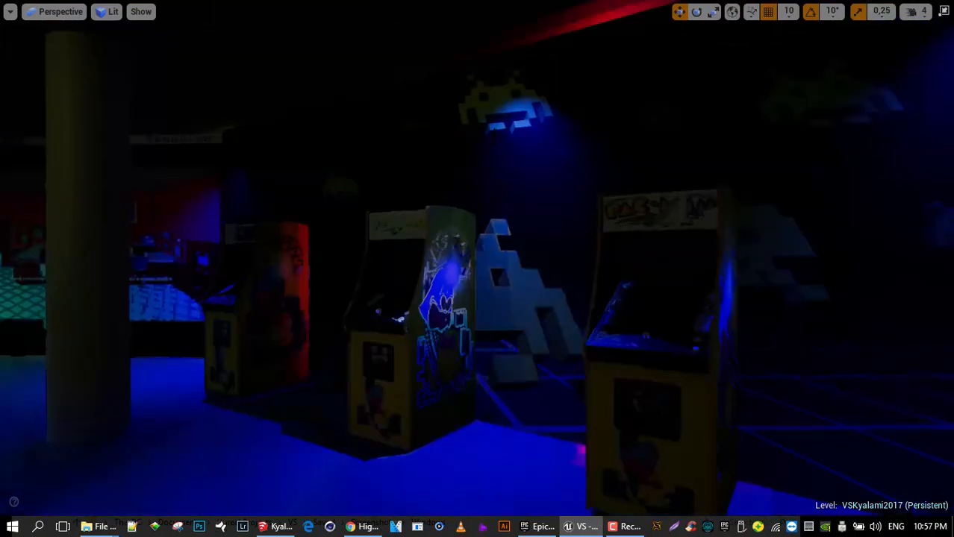
key("4")
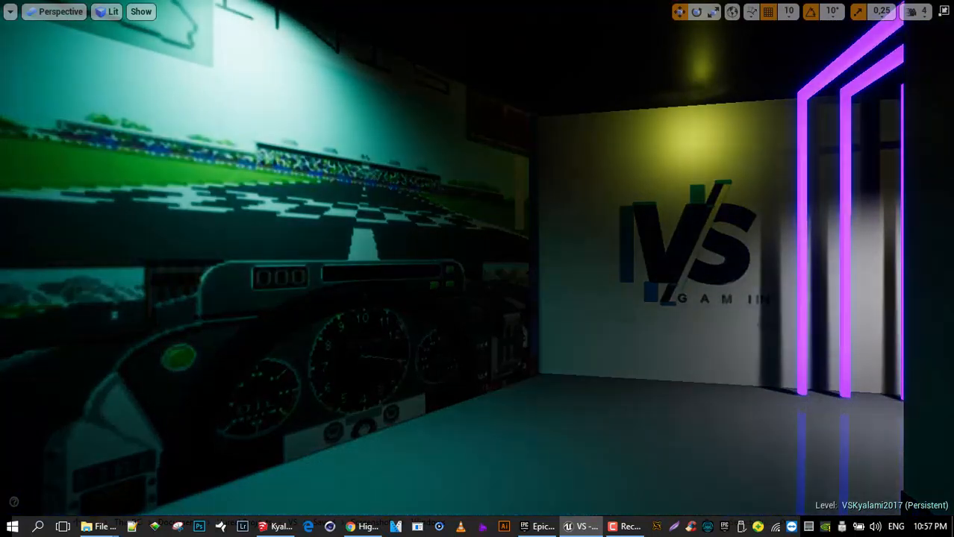
key("5")
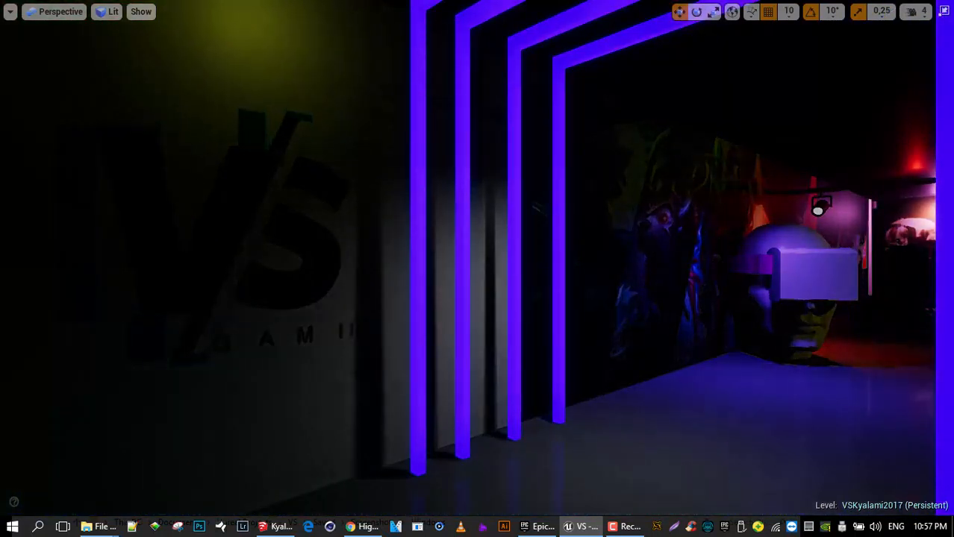
key("6")
key("7")
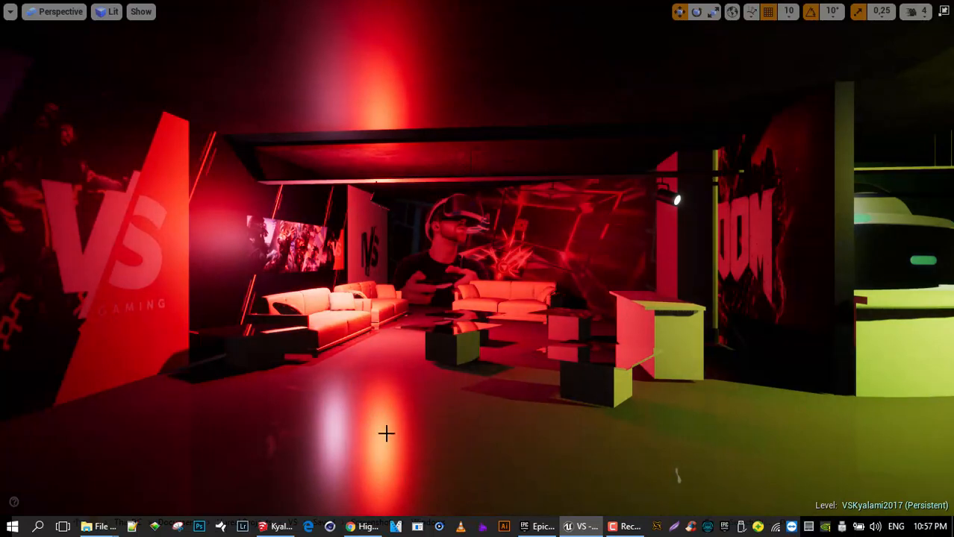
- Show the icons and delete the white point light above the long sofa in the lounge
key("g")
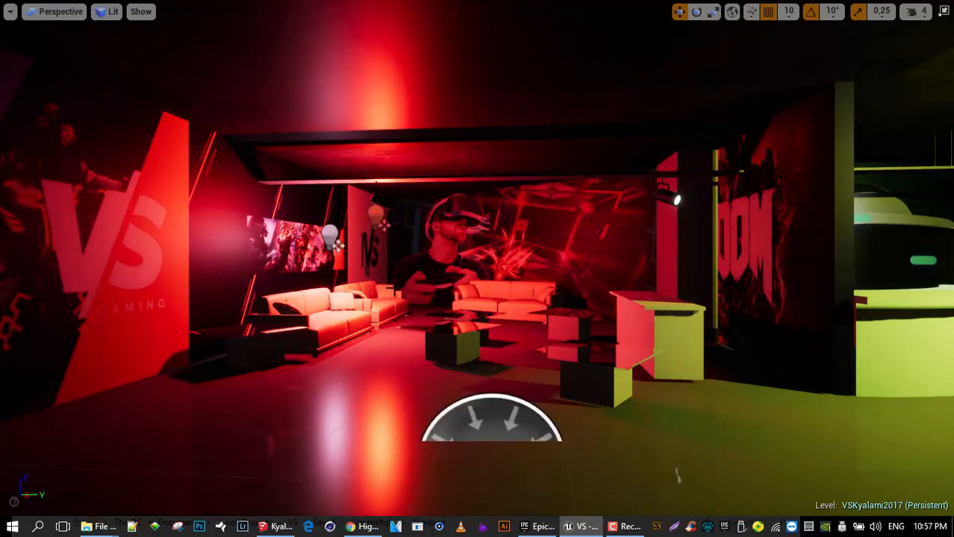
left_click(329, 234)
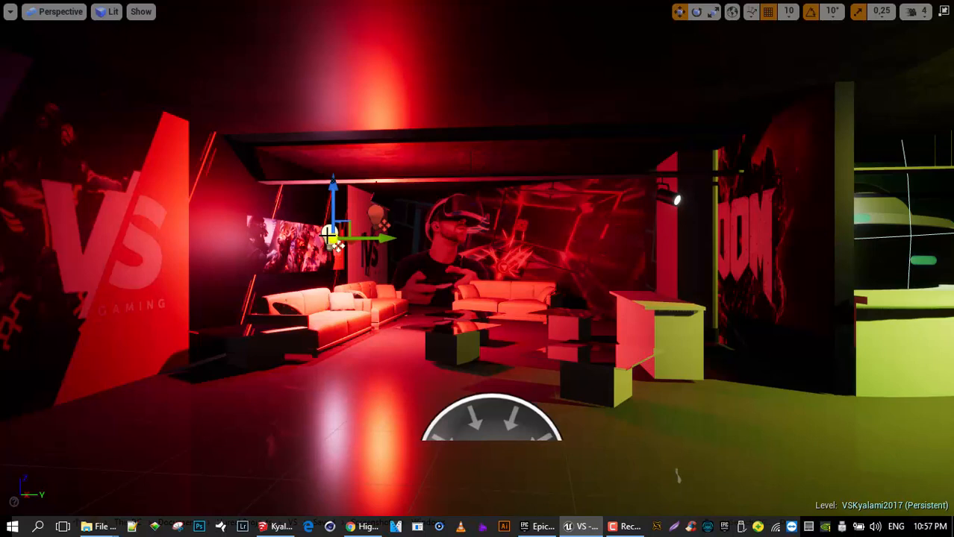
key("Delete")
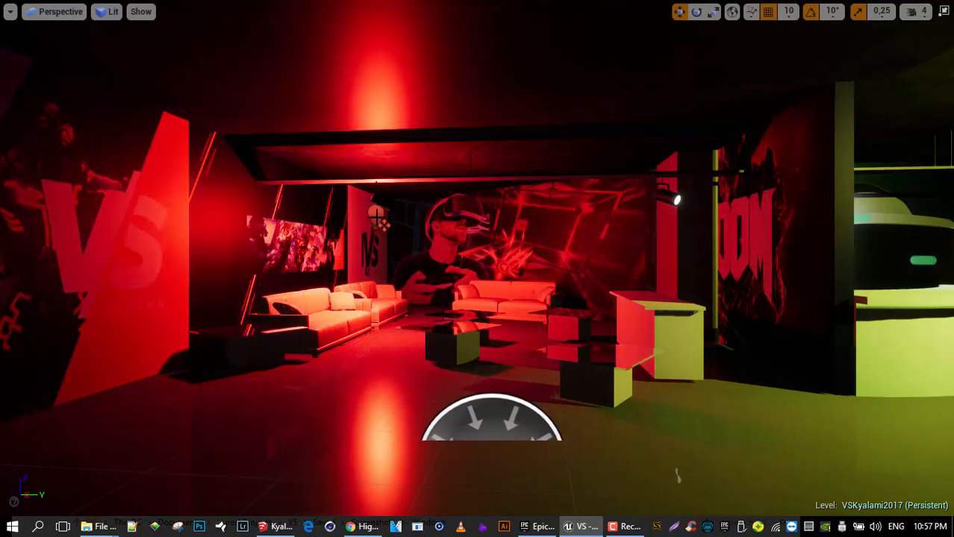
- Shift the lounge's red point light slightly along Y to -1690 and lower its intensity to about 477
left_click(377, 218)
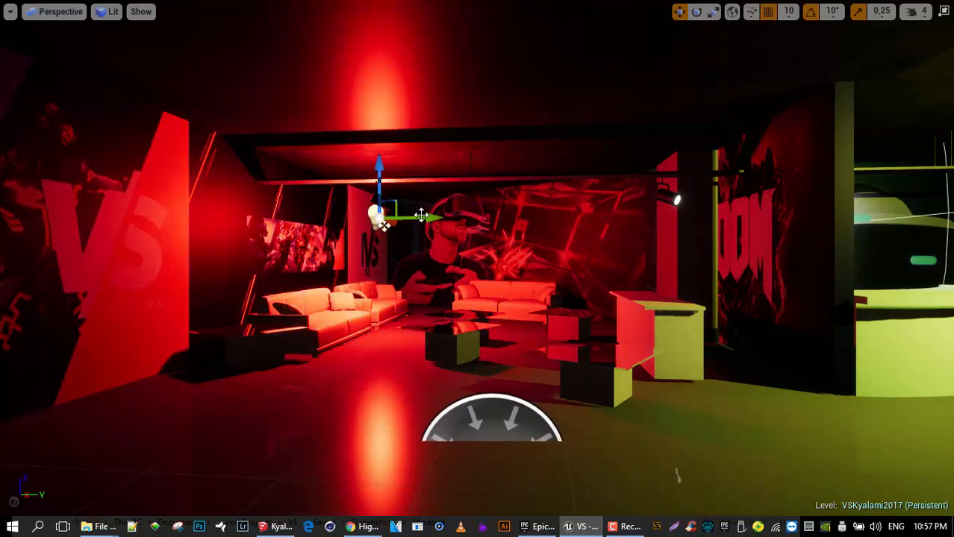
mouse_move(427, 218)
left_mouse_down()
mouse_move(479, 217)
mouse_move(443, 217)
left_mouse_up()
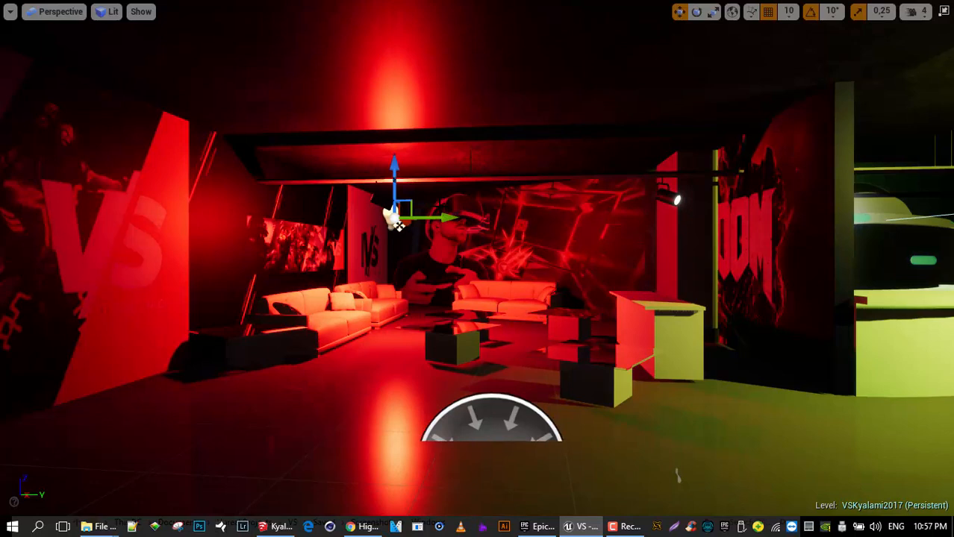
key("F11")
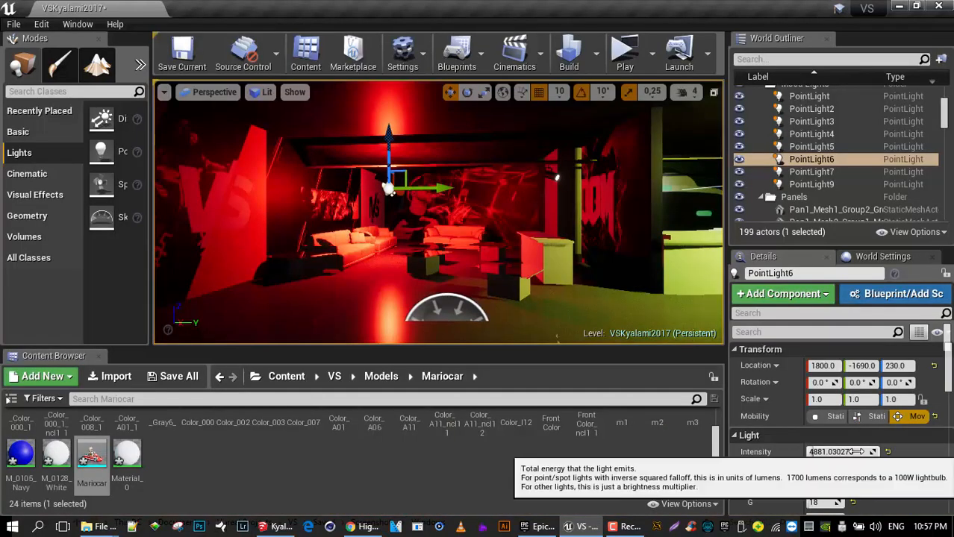
mouse_move(851, 452)
left_mouse_down()
mouse_move(821, 452)
mouse_move(869, 451)
mouse_move(843, 451)
left_mouse_up()
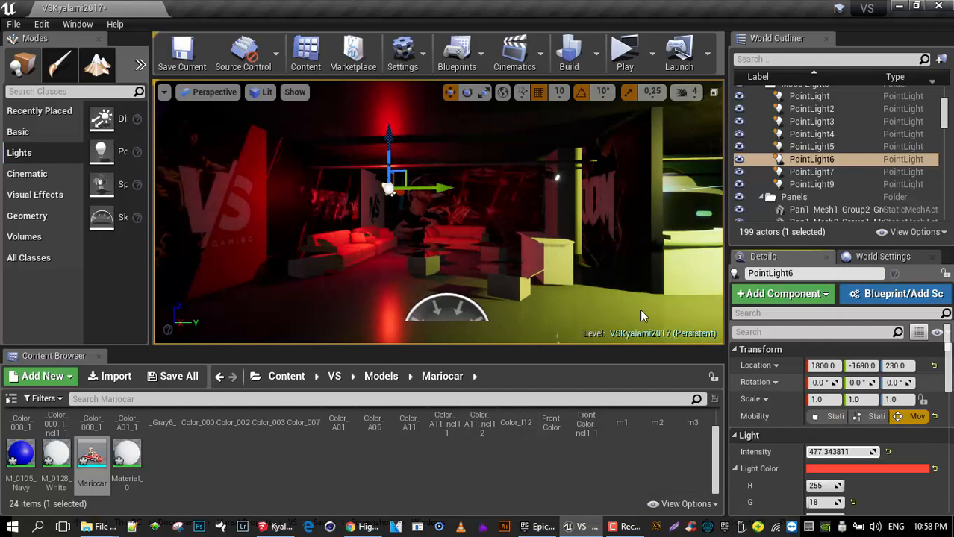
key("F11")
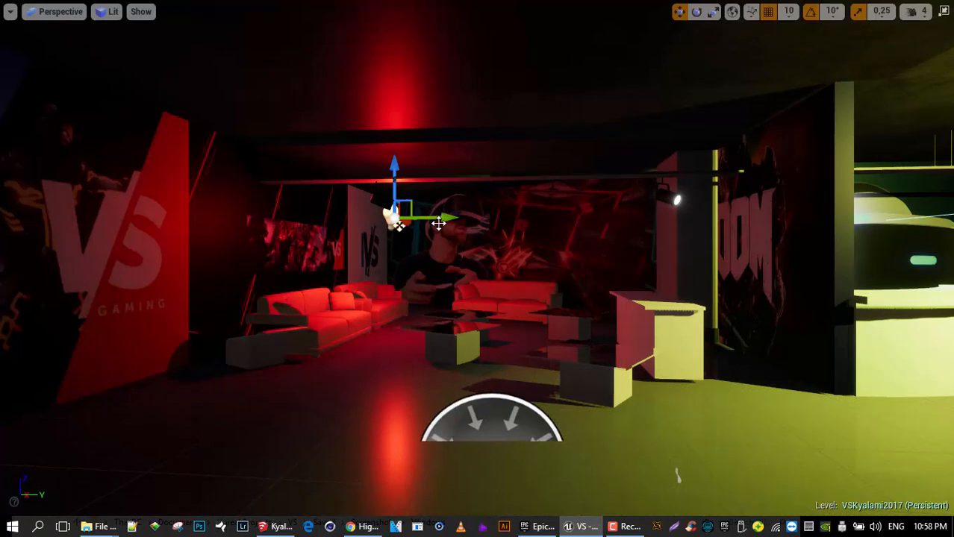
- Move the red point light along Y across the lounge to the DOOM wall and check it with the icons hidden
left_click_drag(447, 218, 746, 264)
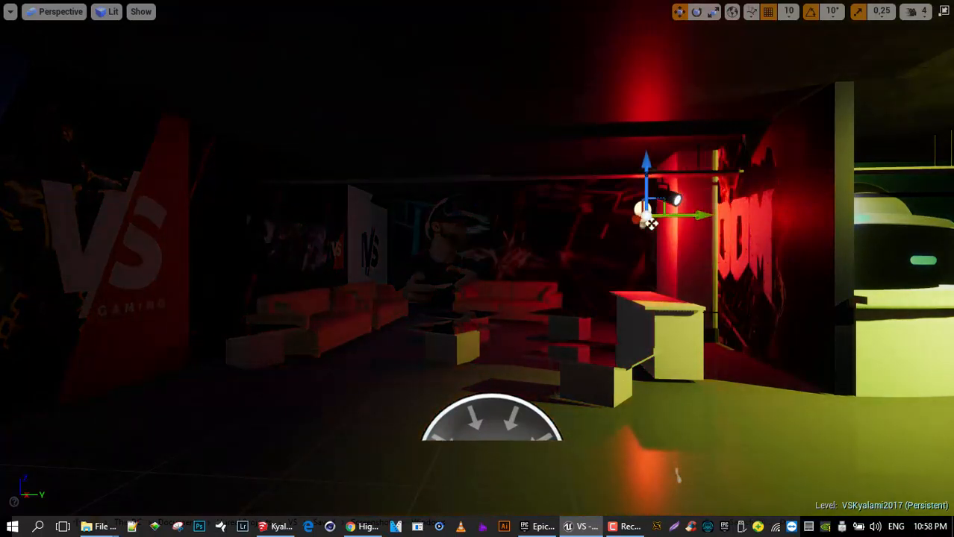
key("g")
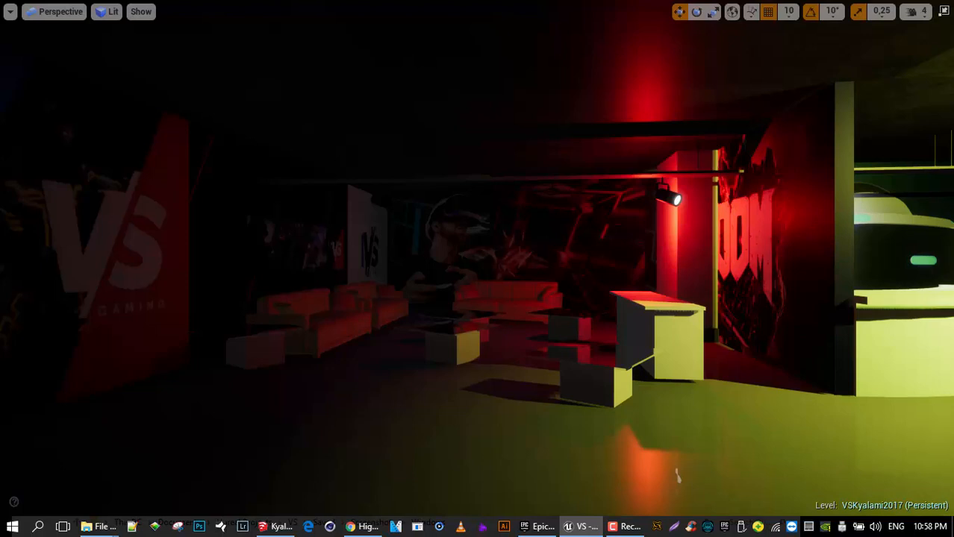
right_click_drag(761, 351, 839, 352)
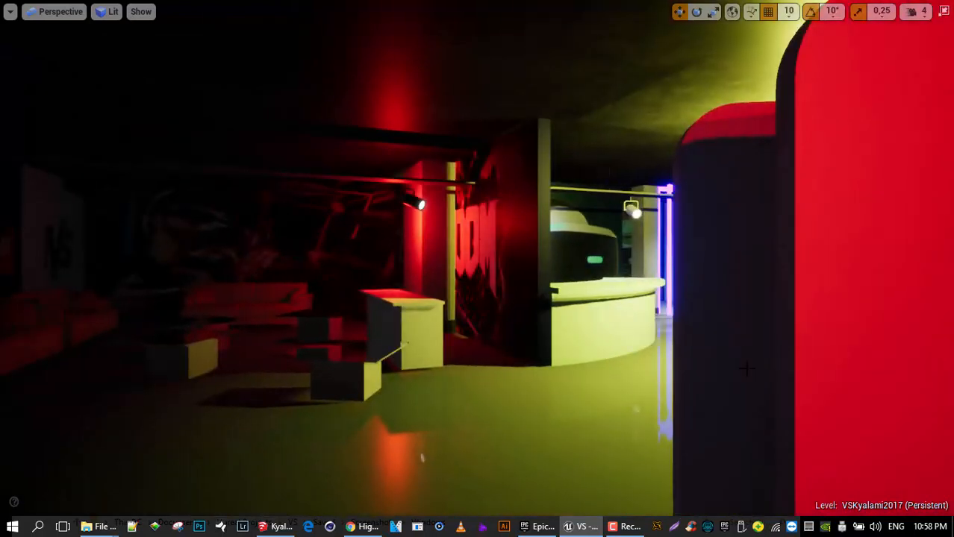